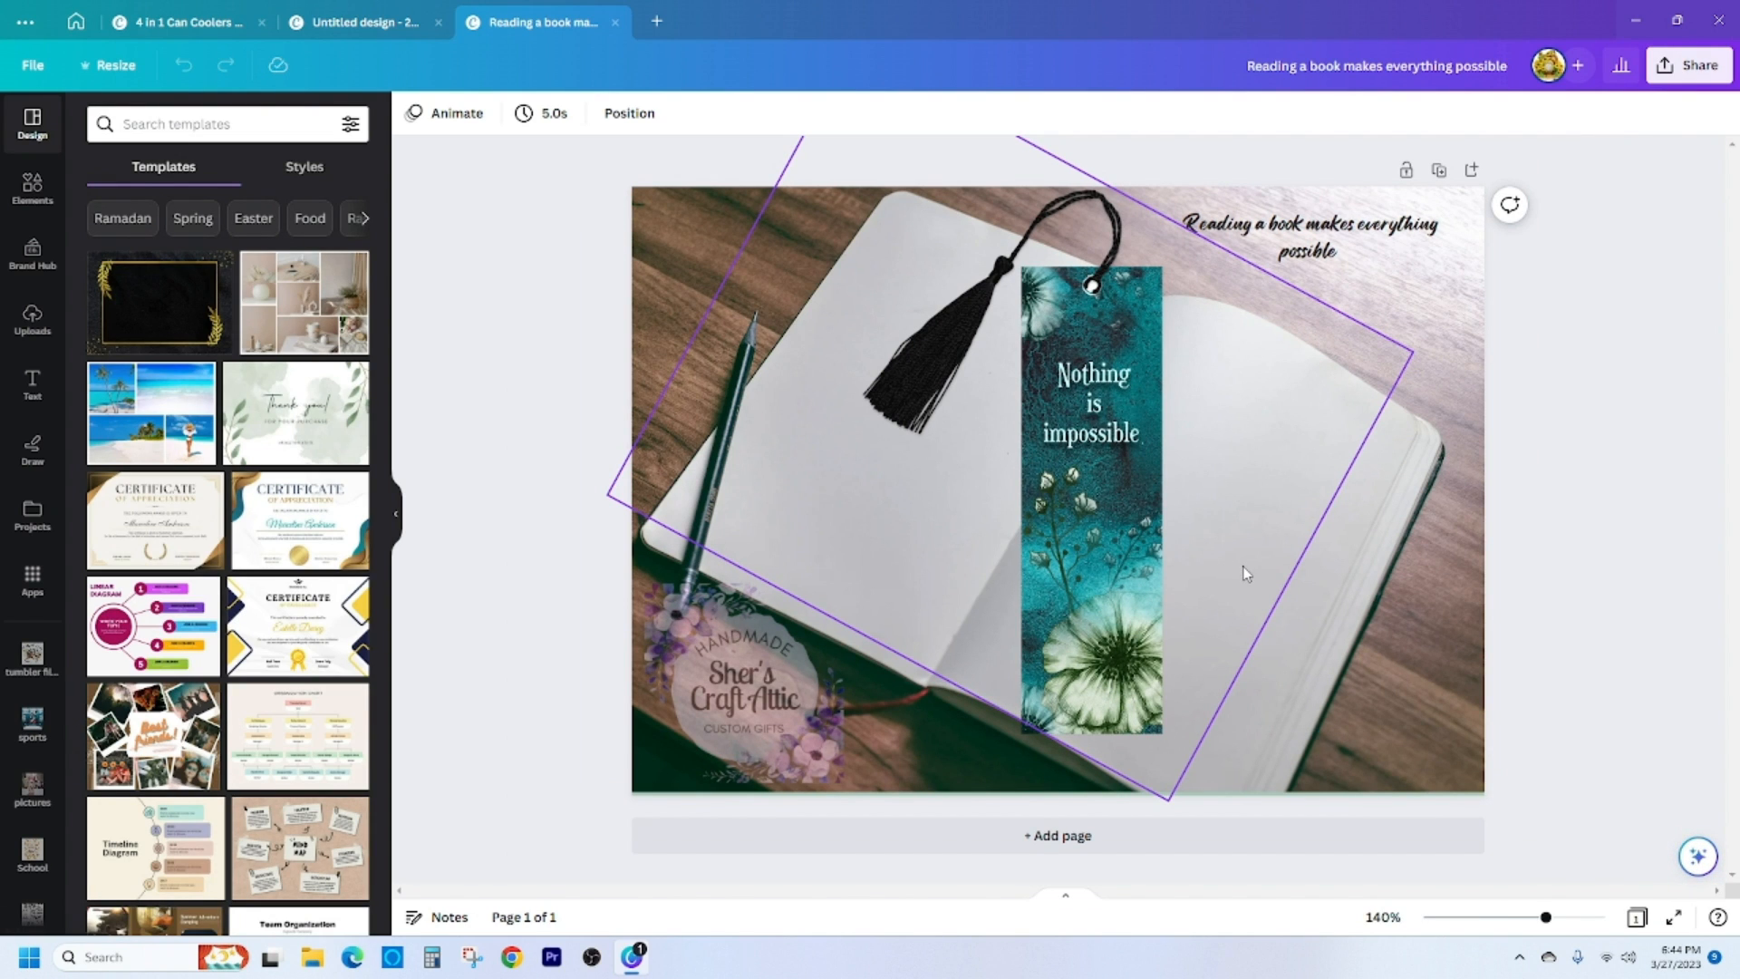
# Create a new blank custom-size design of 2048 × 2048 px.
pyautogui.click(76, 20)
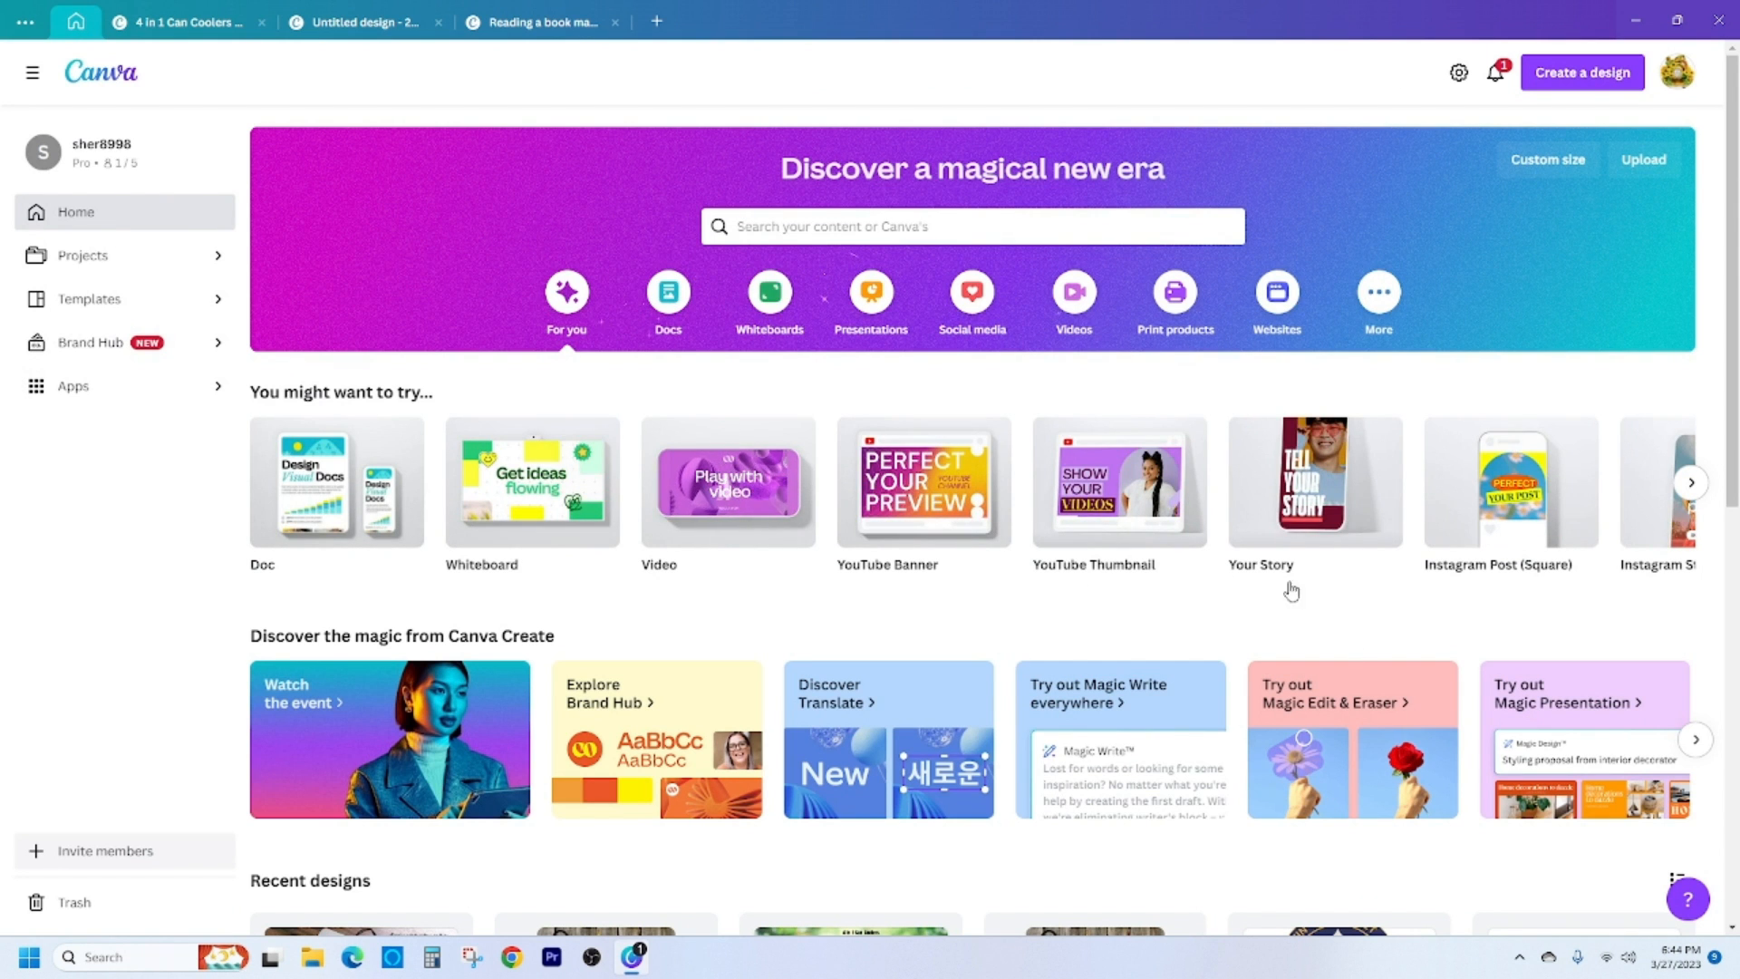
pyautogui.moveTo(866, 524)
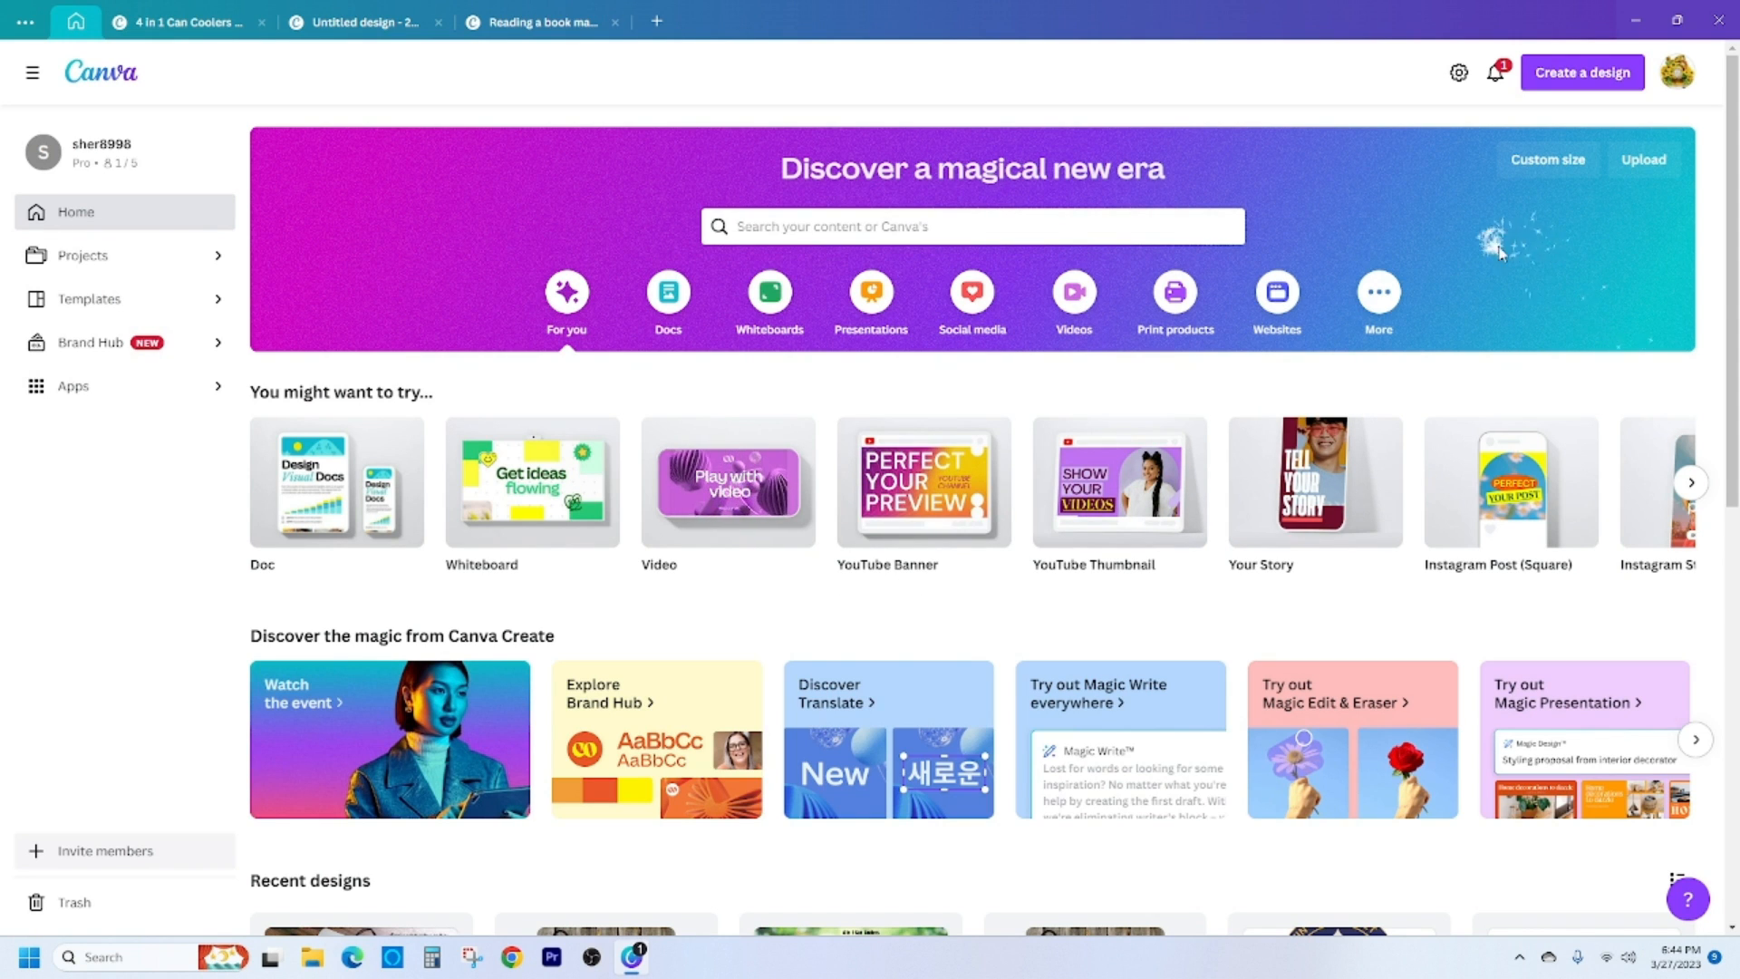
pyautogui.scroll(-1, 1341, 231)
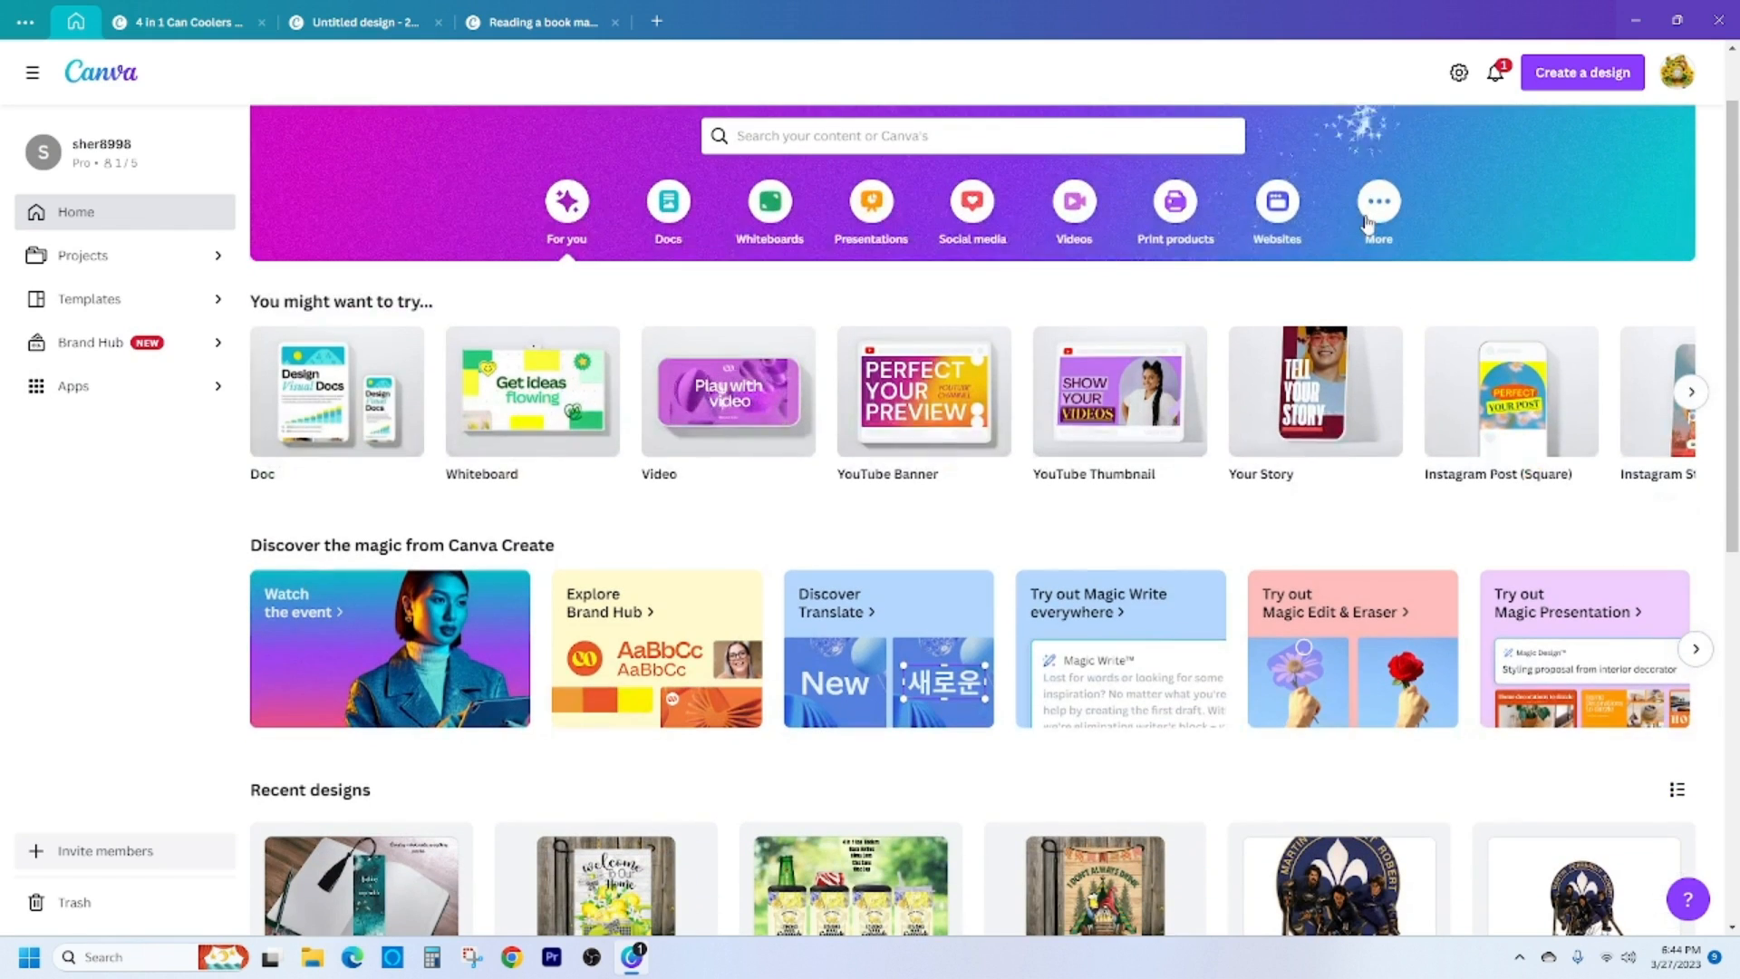
pyautogui.scroll(-1, 1369, 222)
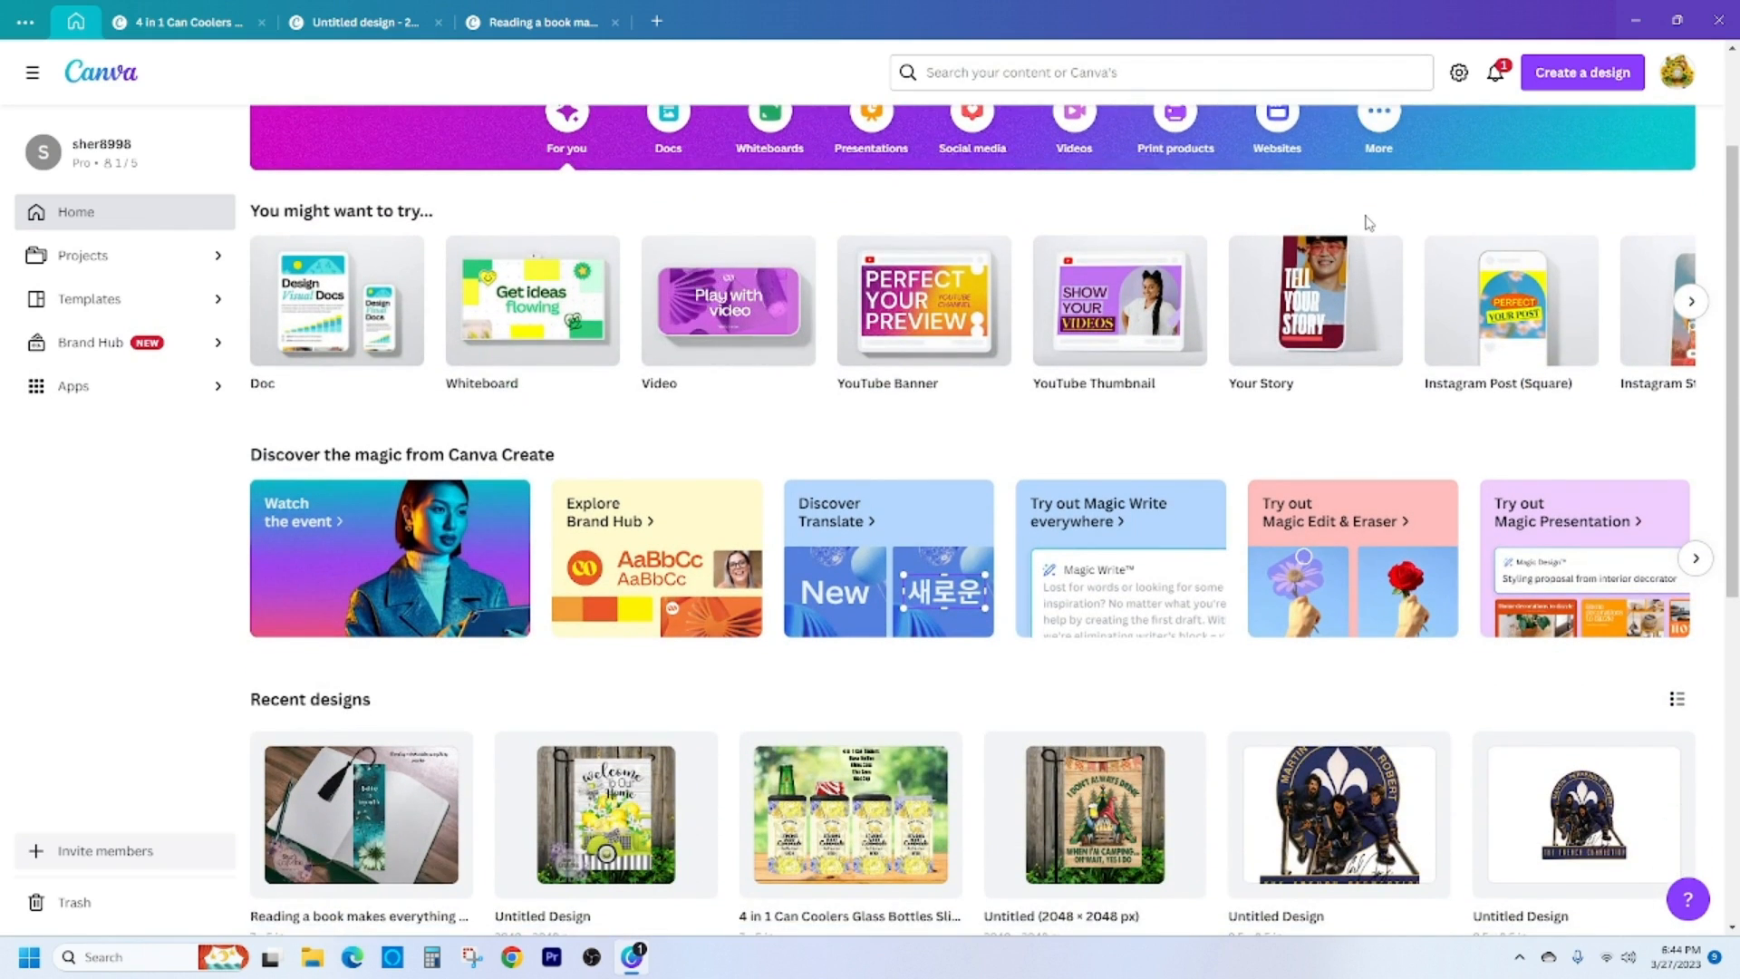
pyautogui.scroll(-1, 1369, 222)
pyautogui.scroll(3, 1369, 222)
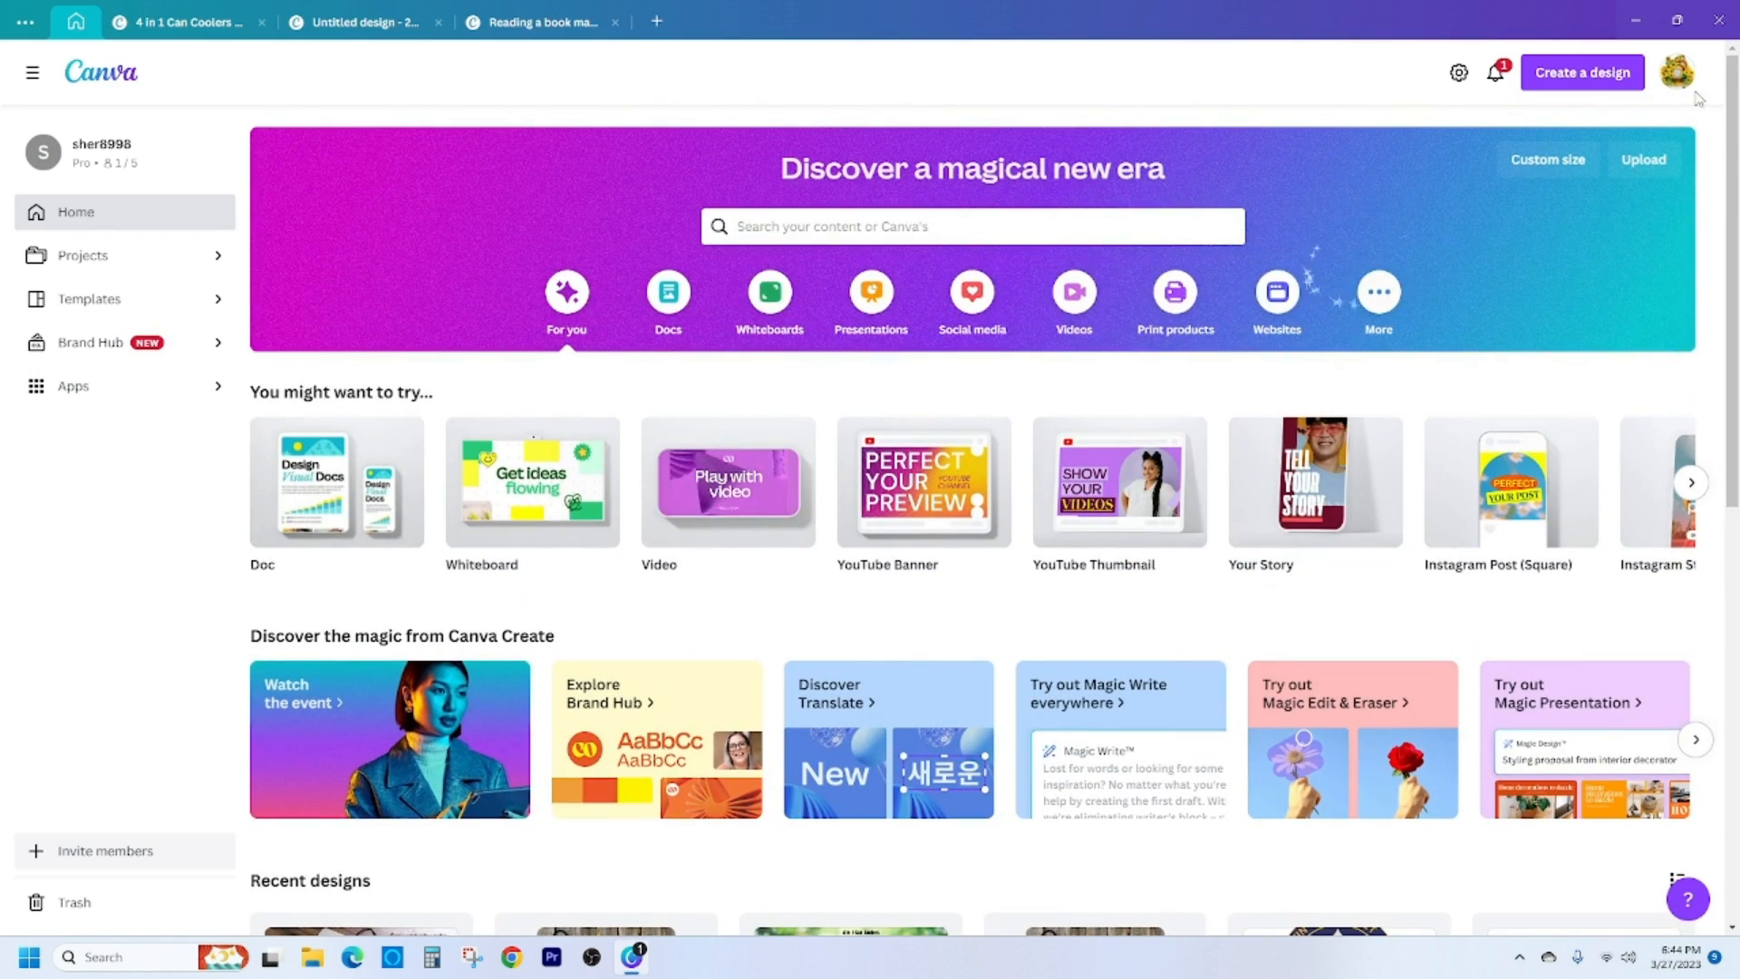
pyautogui.click(1548, 80)
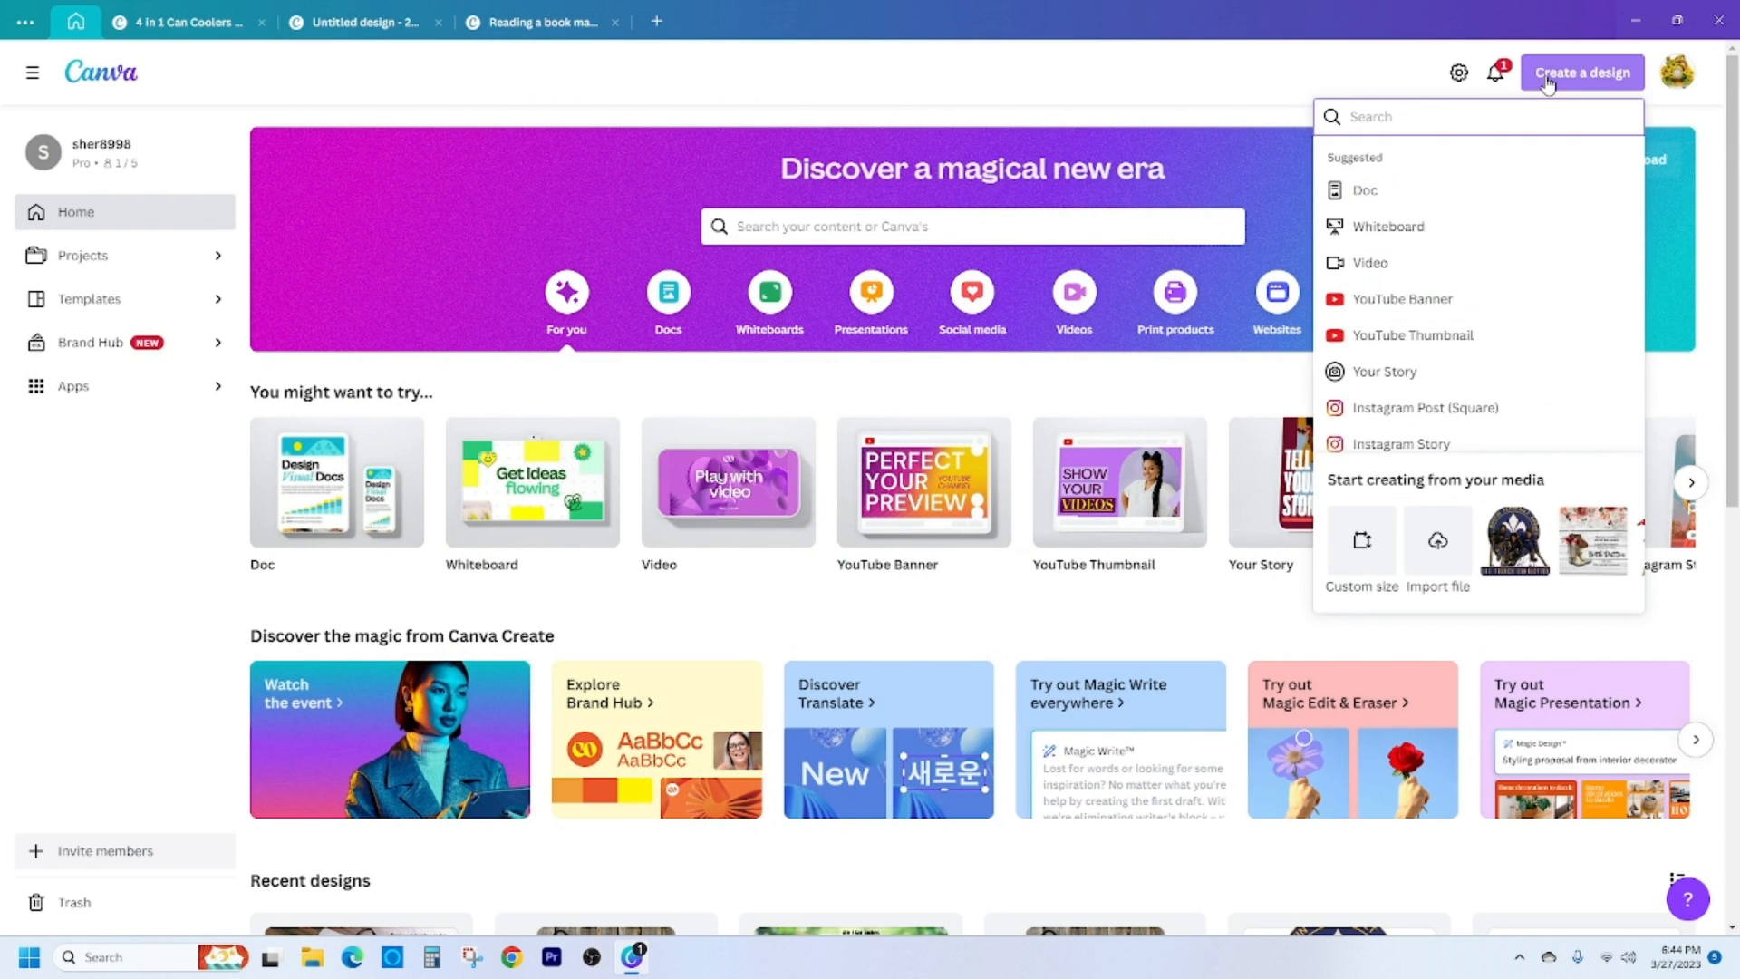
pyautogui.click(1362, 546)
pyautogui.click(1399, 361)
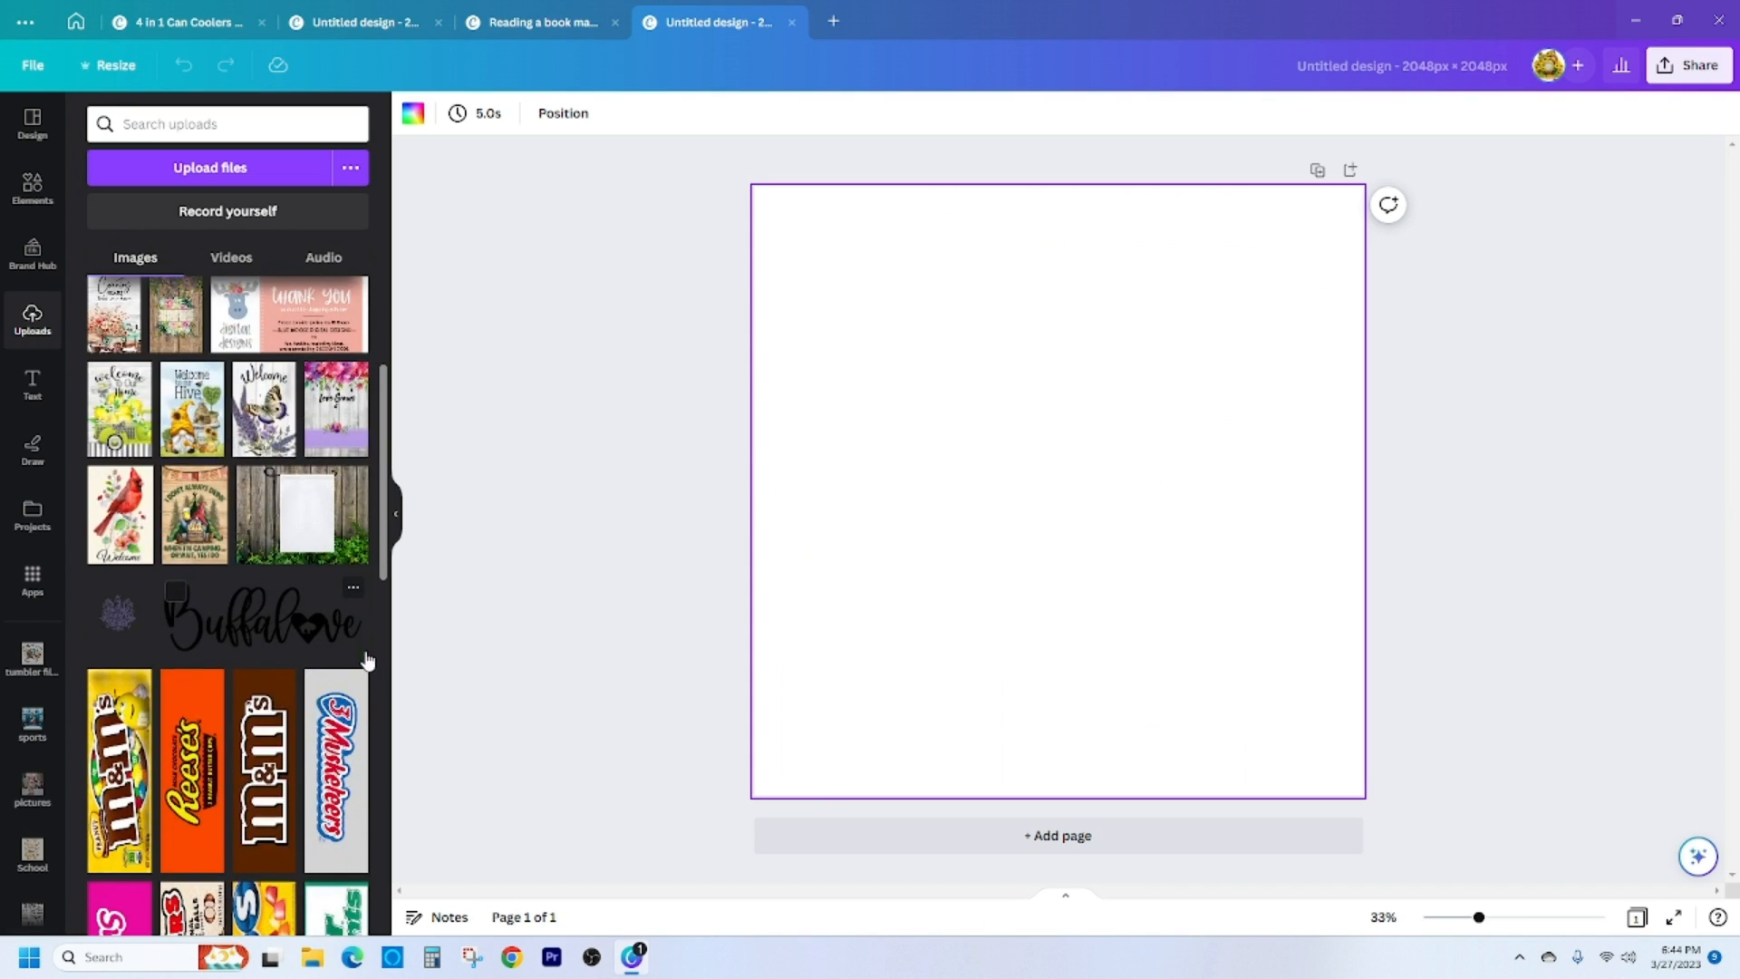
pyautogui.scroll(-8, 367, 614)
pyautogui.scroll(-15, 367, 622)
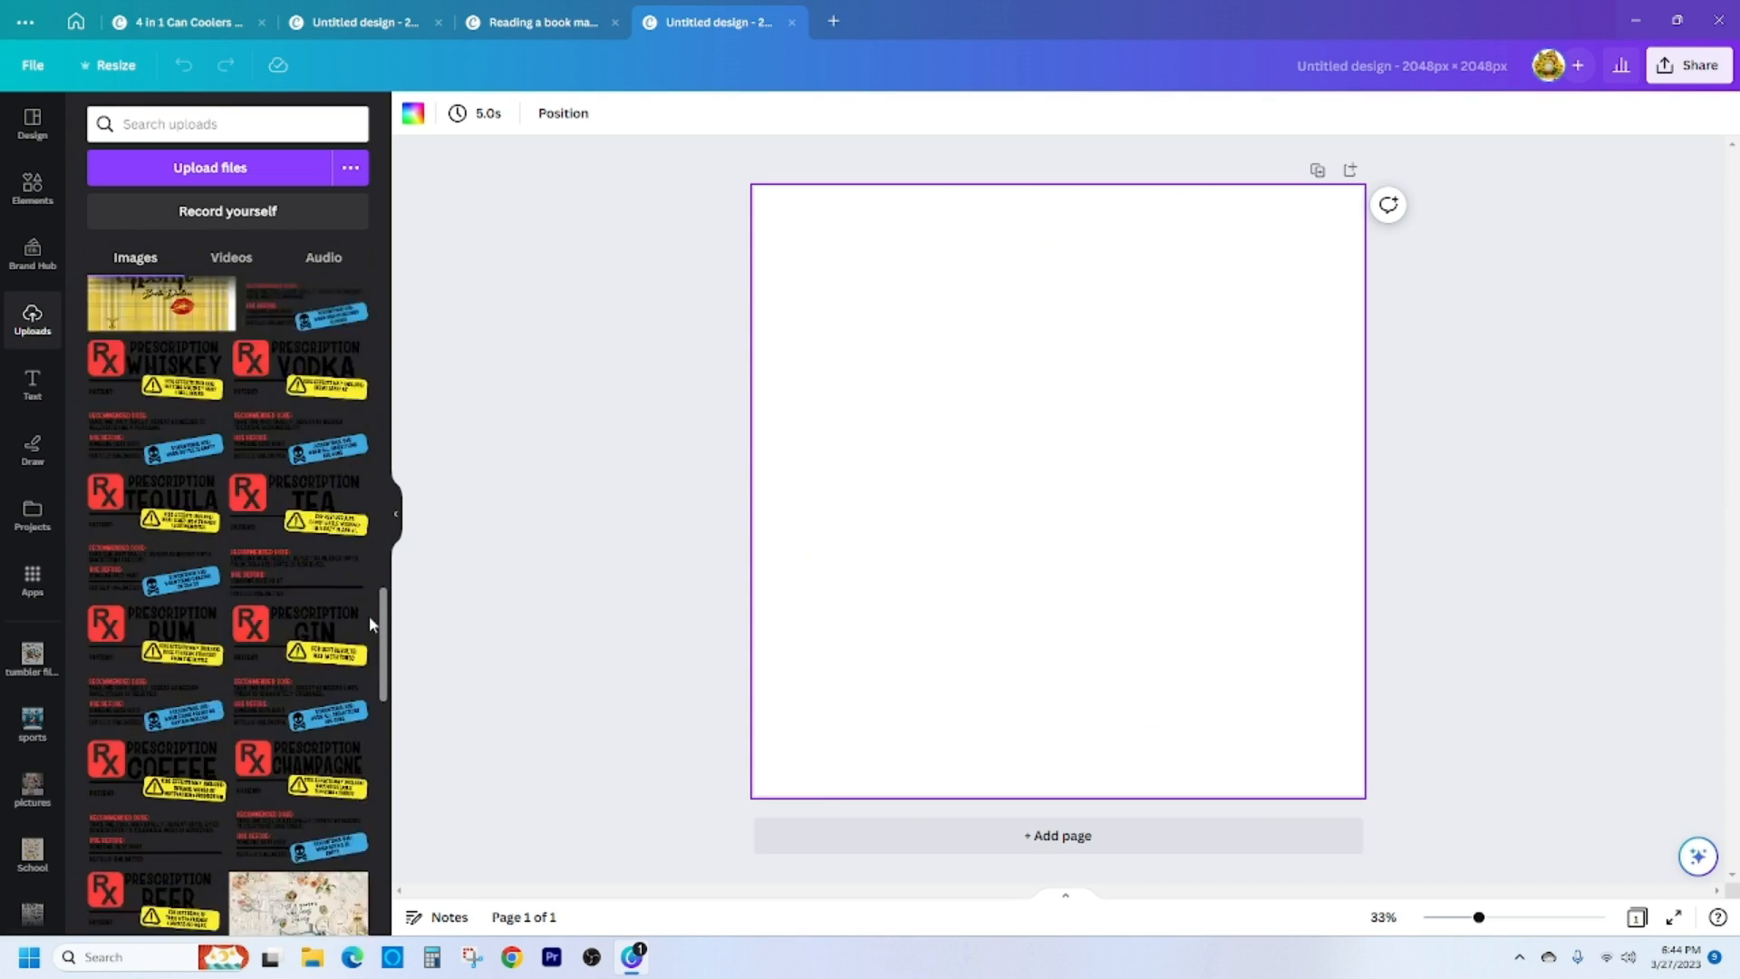
pyautogui.scroll(-15, 369, 624)
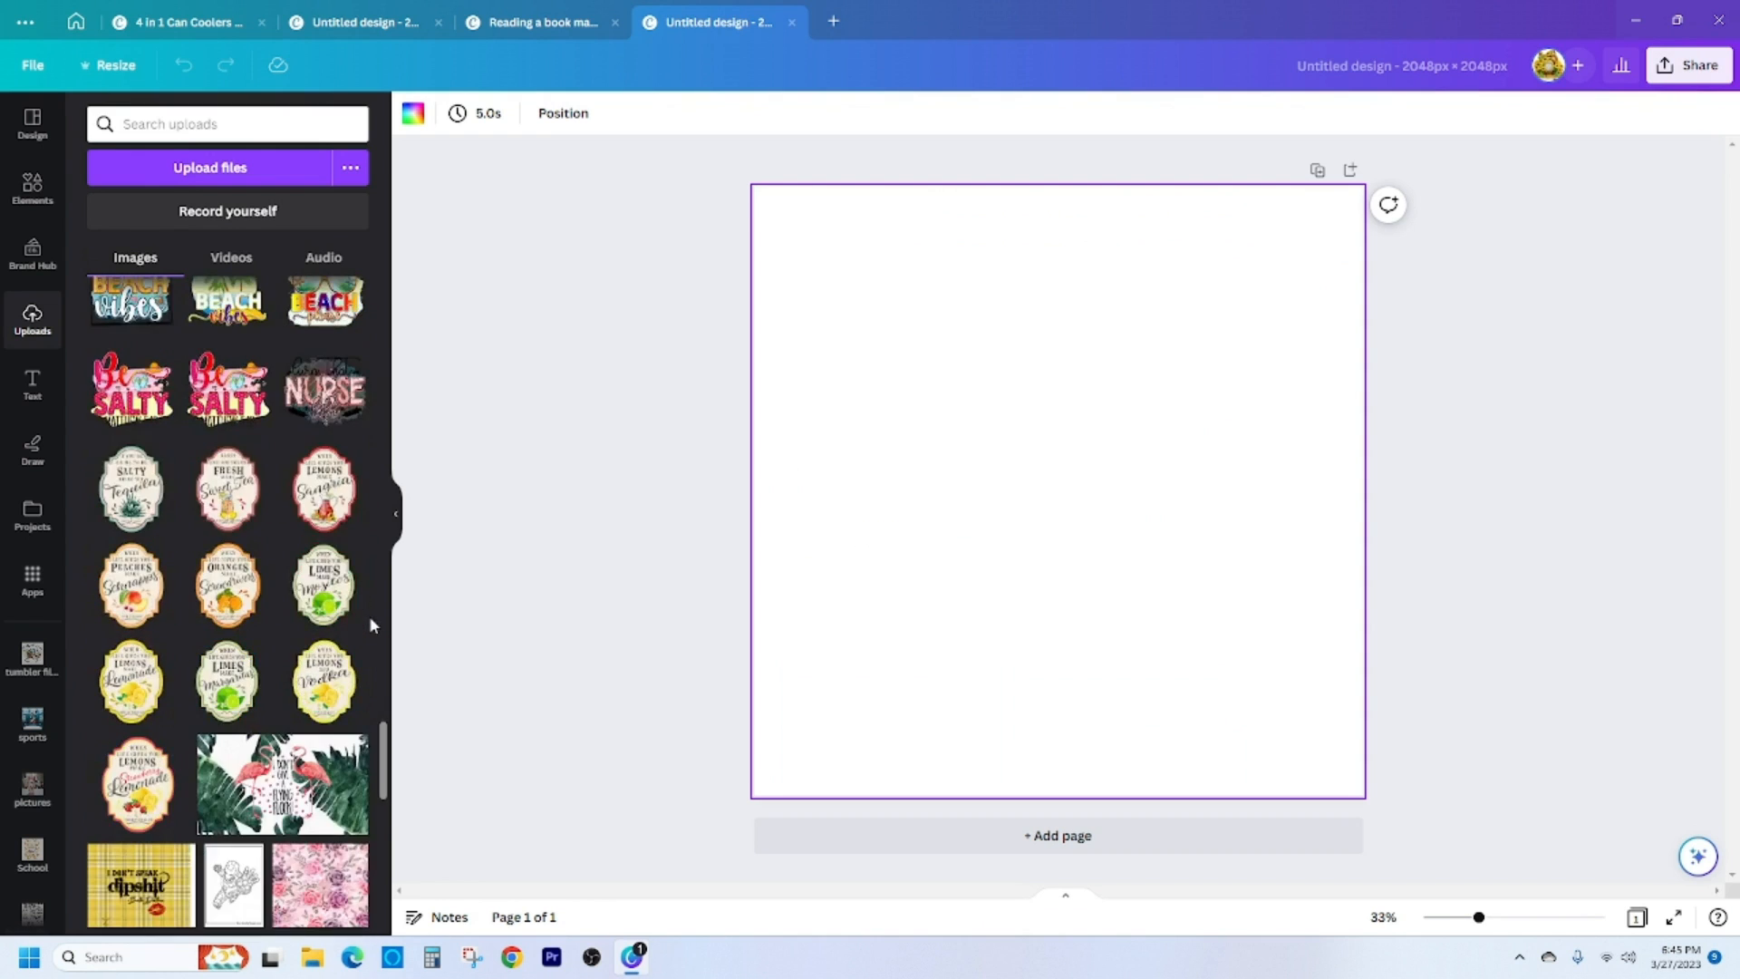
pyautogui.scroll(-5, 370, 624)
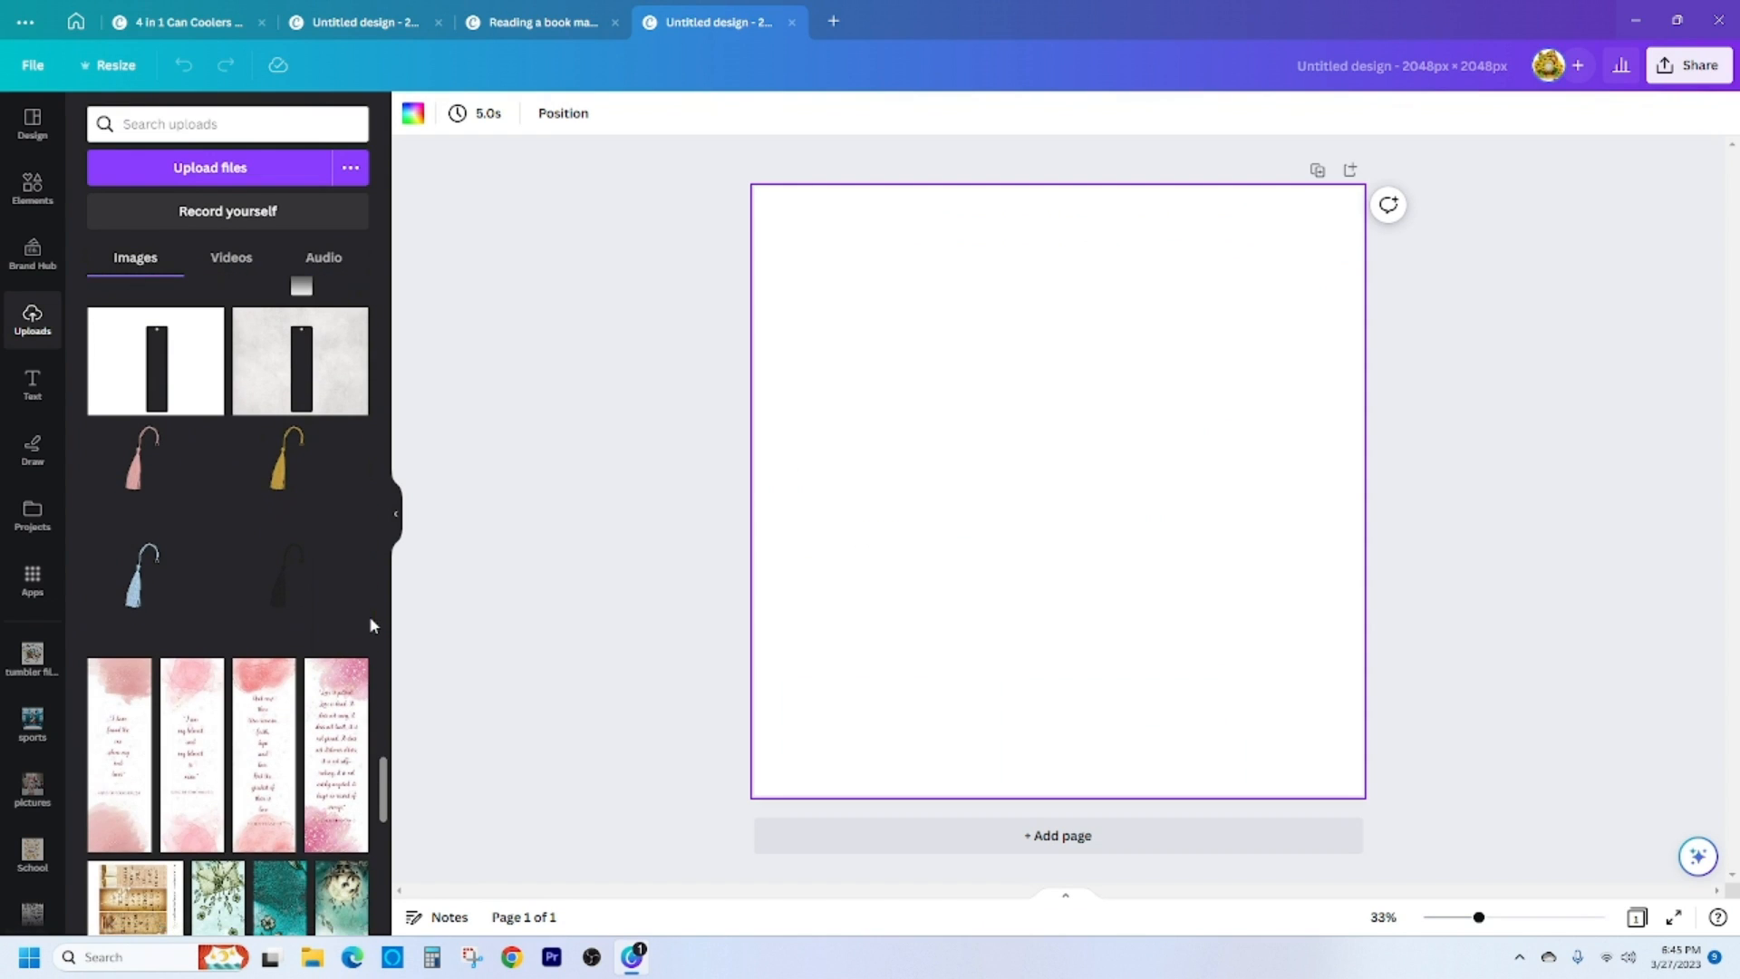
pyautogui.click(350, 380)
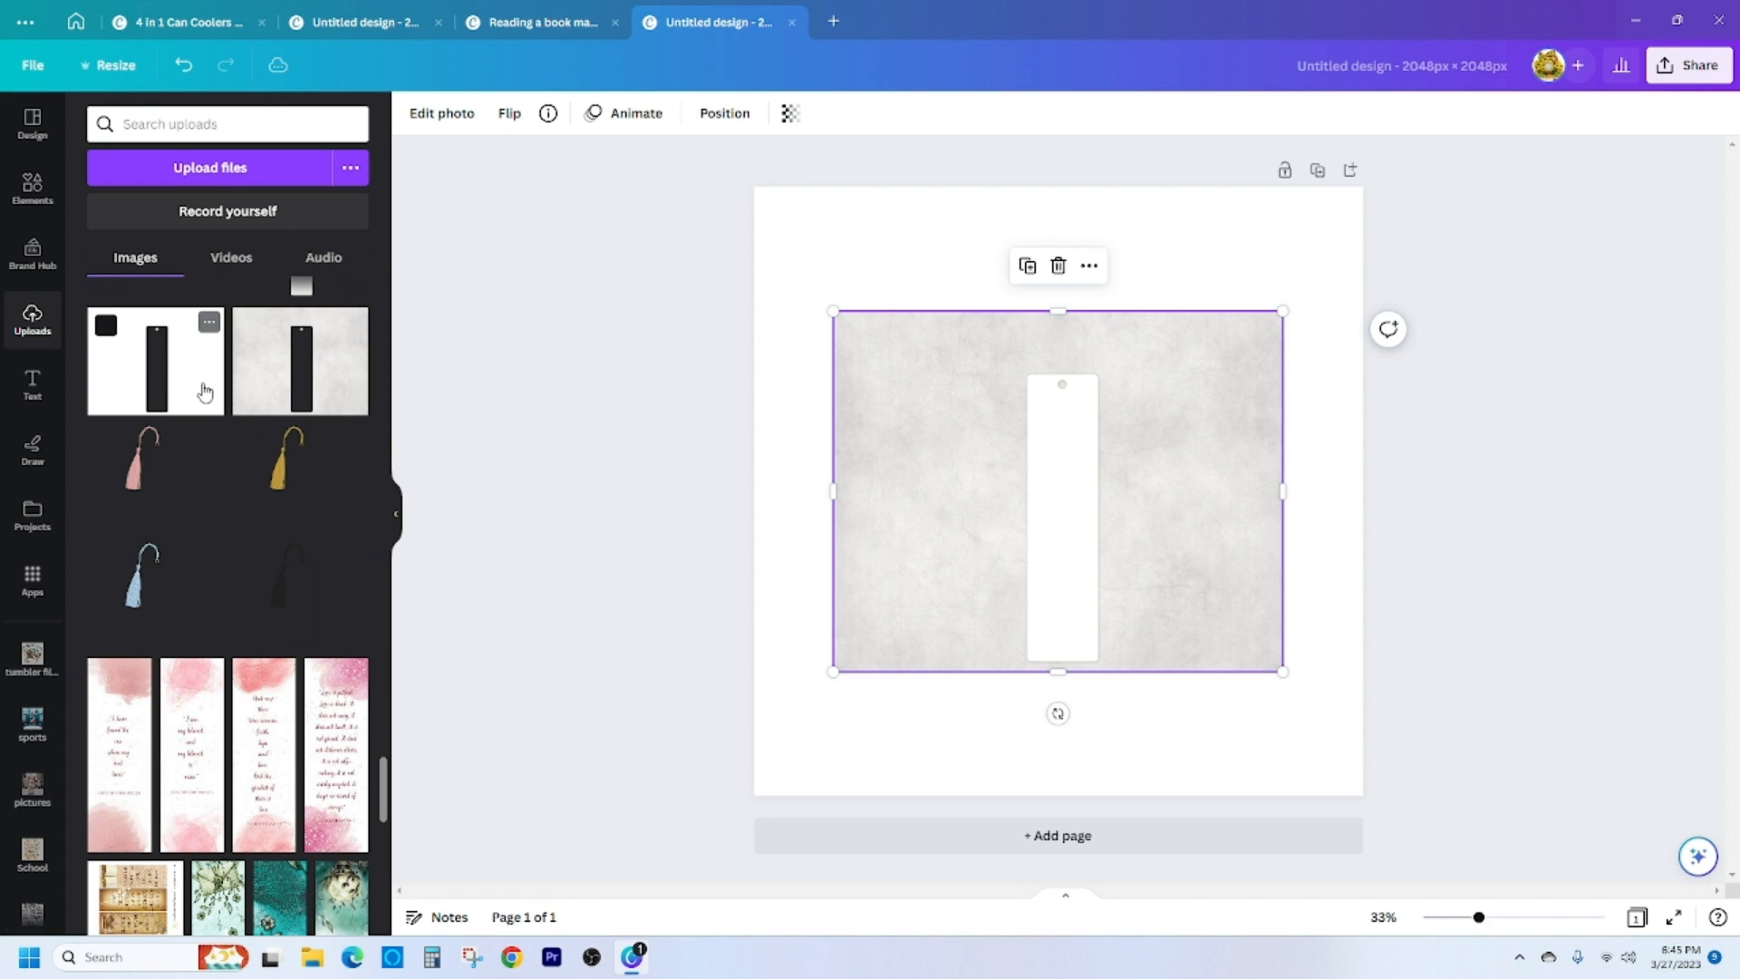
pyautogui.moveTo(833, 311); pyautogui.dragTo(719, 143)
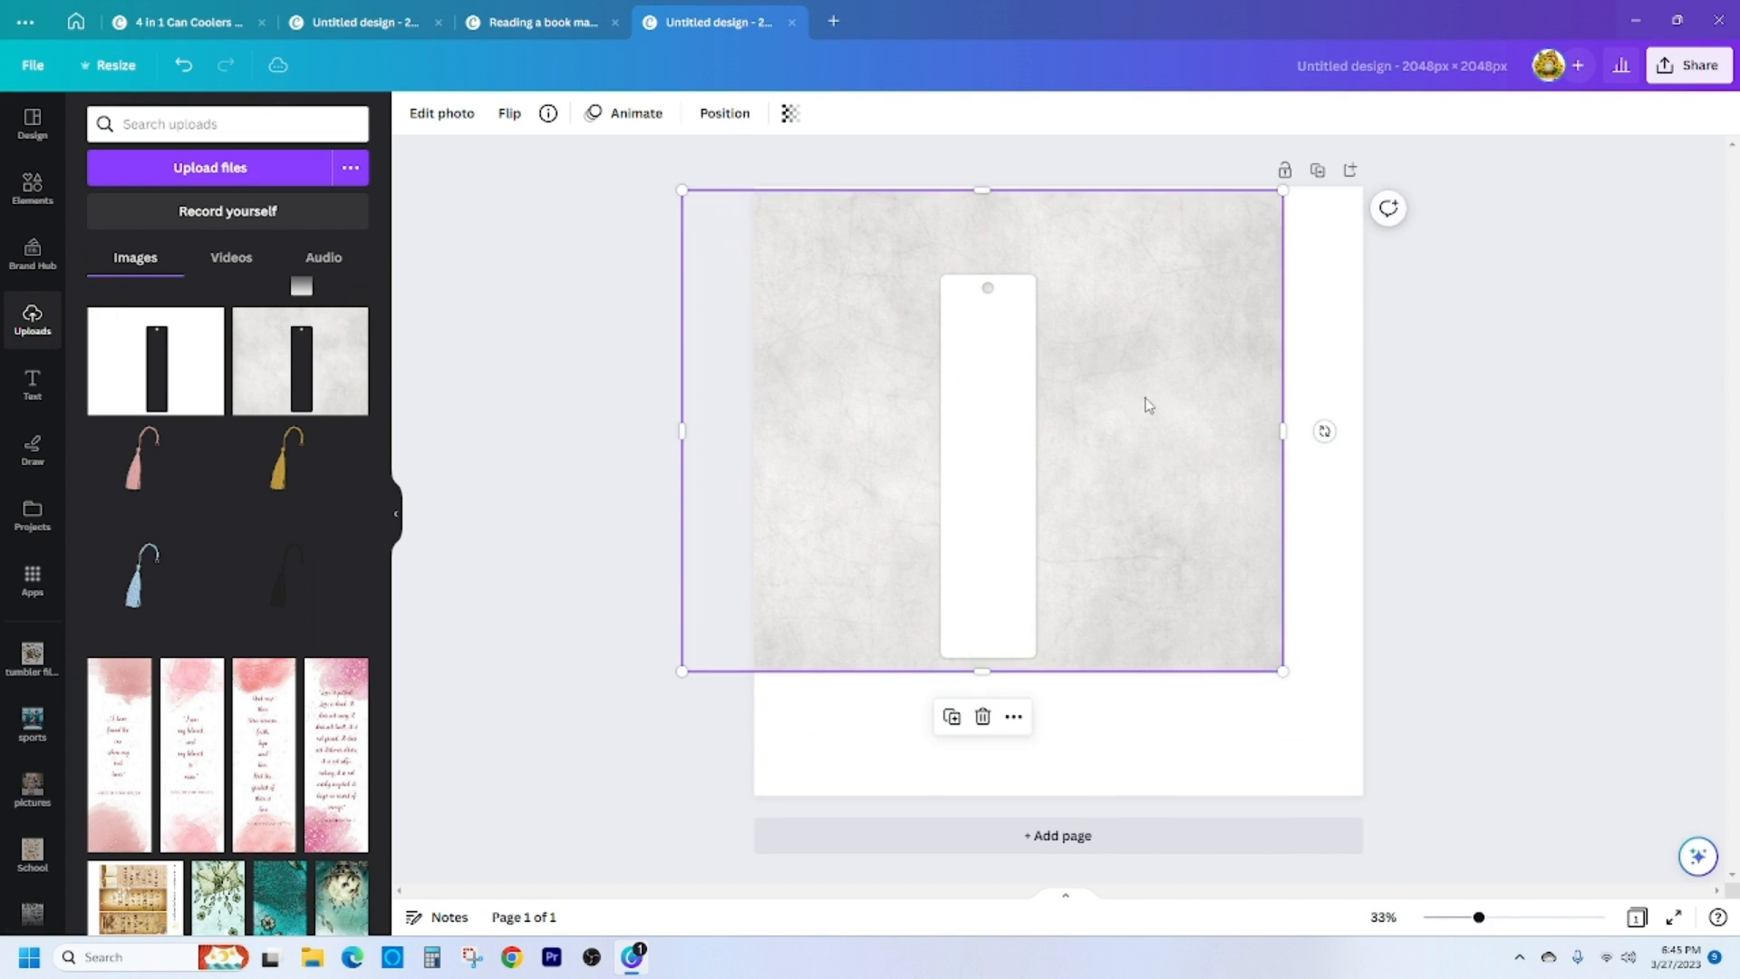
pyautogui.press('Delete')
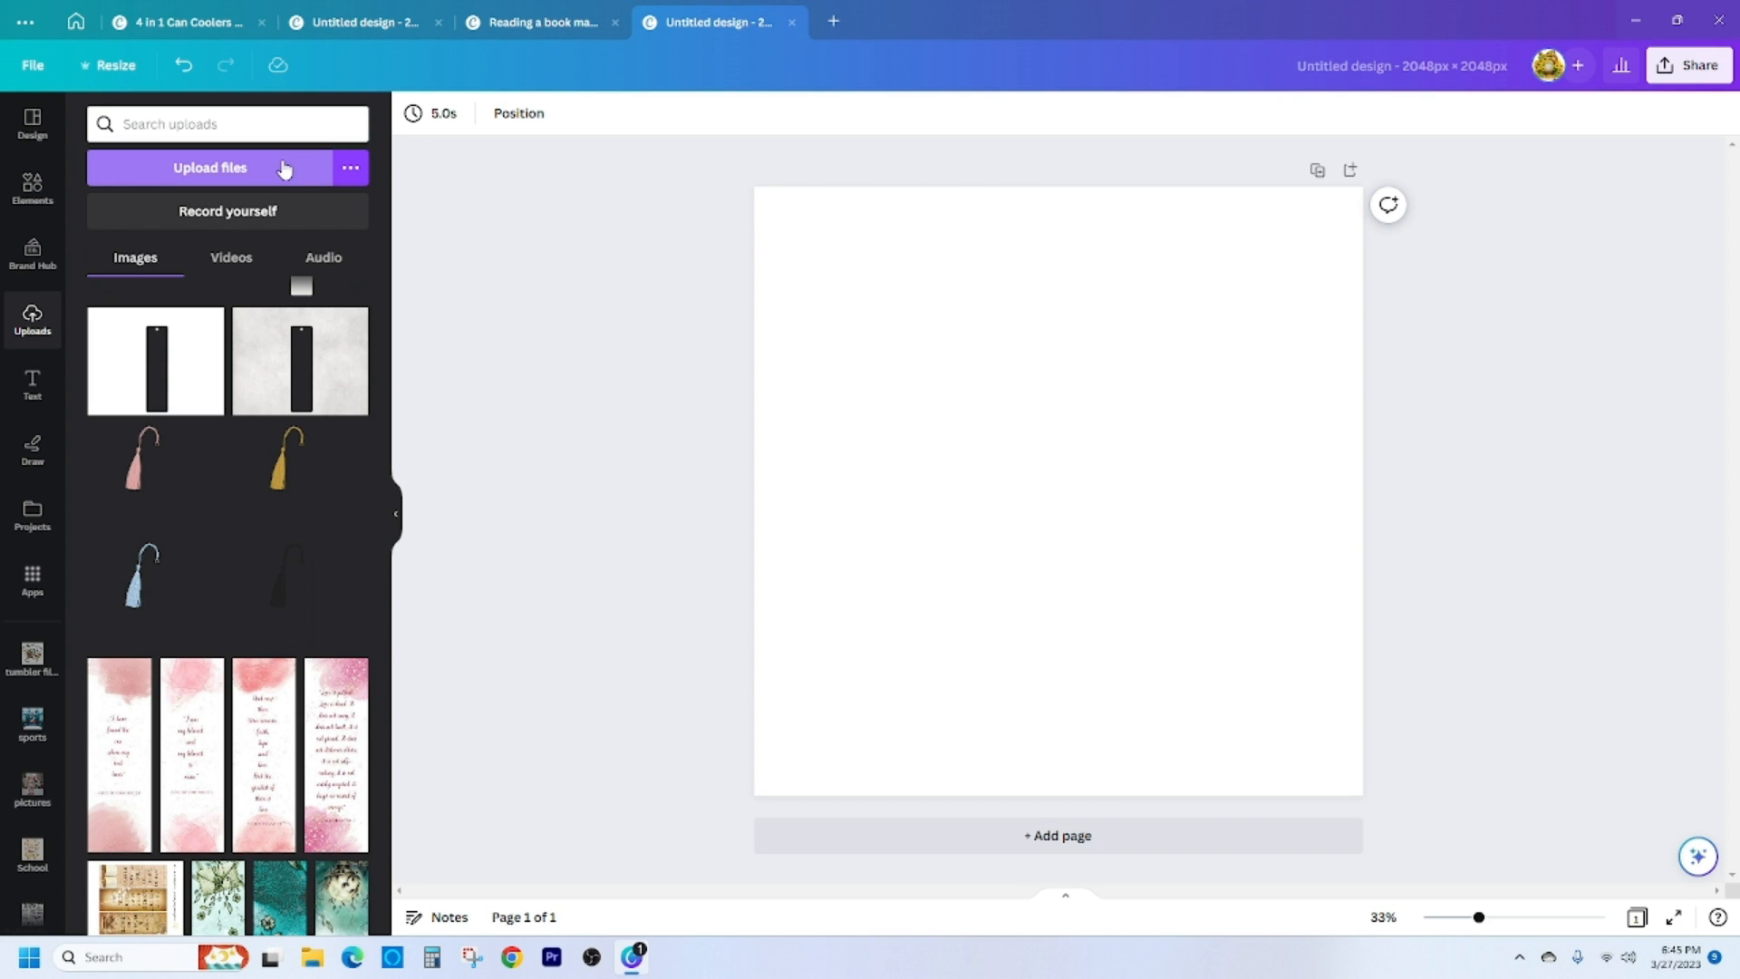
# Add the teal "Nothing is impossible" bookmark image and the black tassel image from the uploads to the page.
pyautogui.scroll(-6, 270, 711)
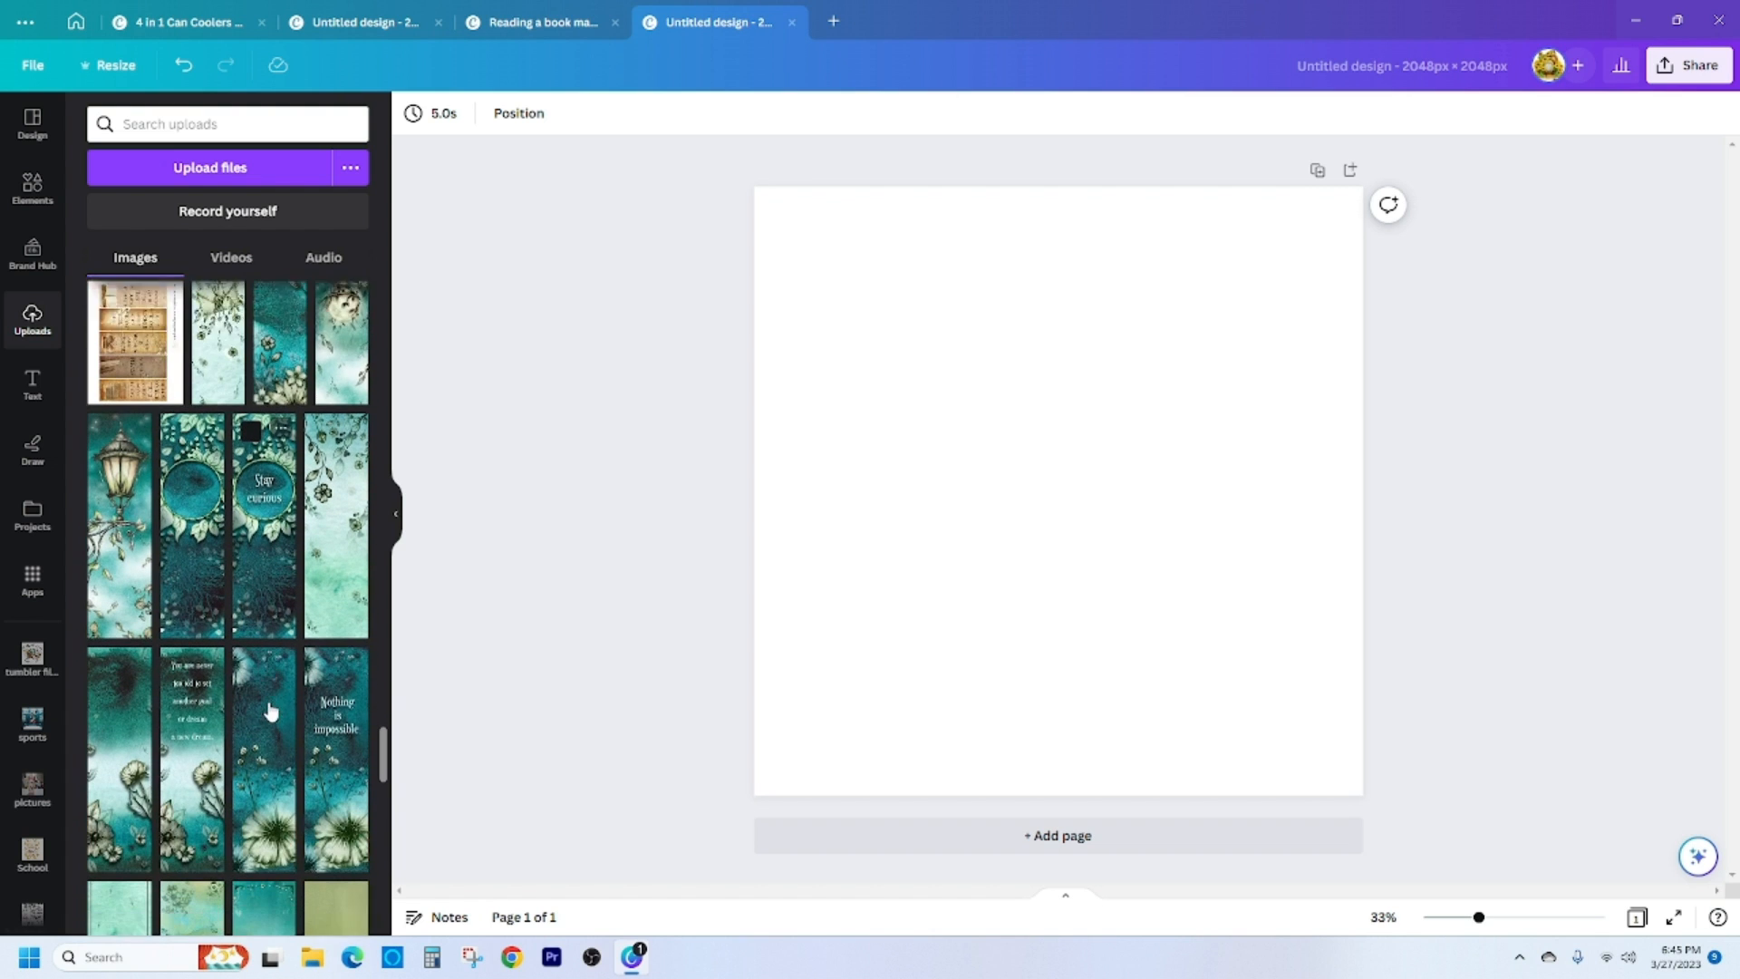
pyautogui.click(358, 734)
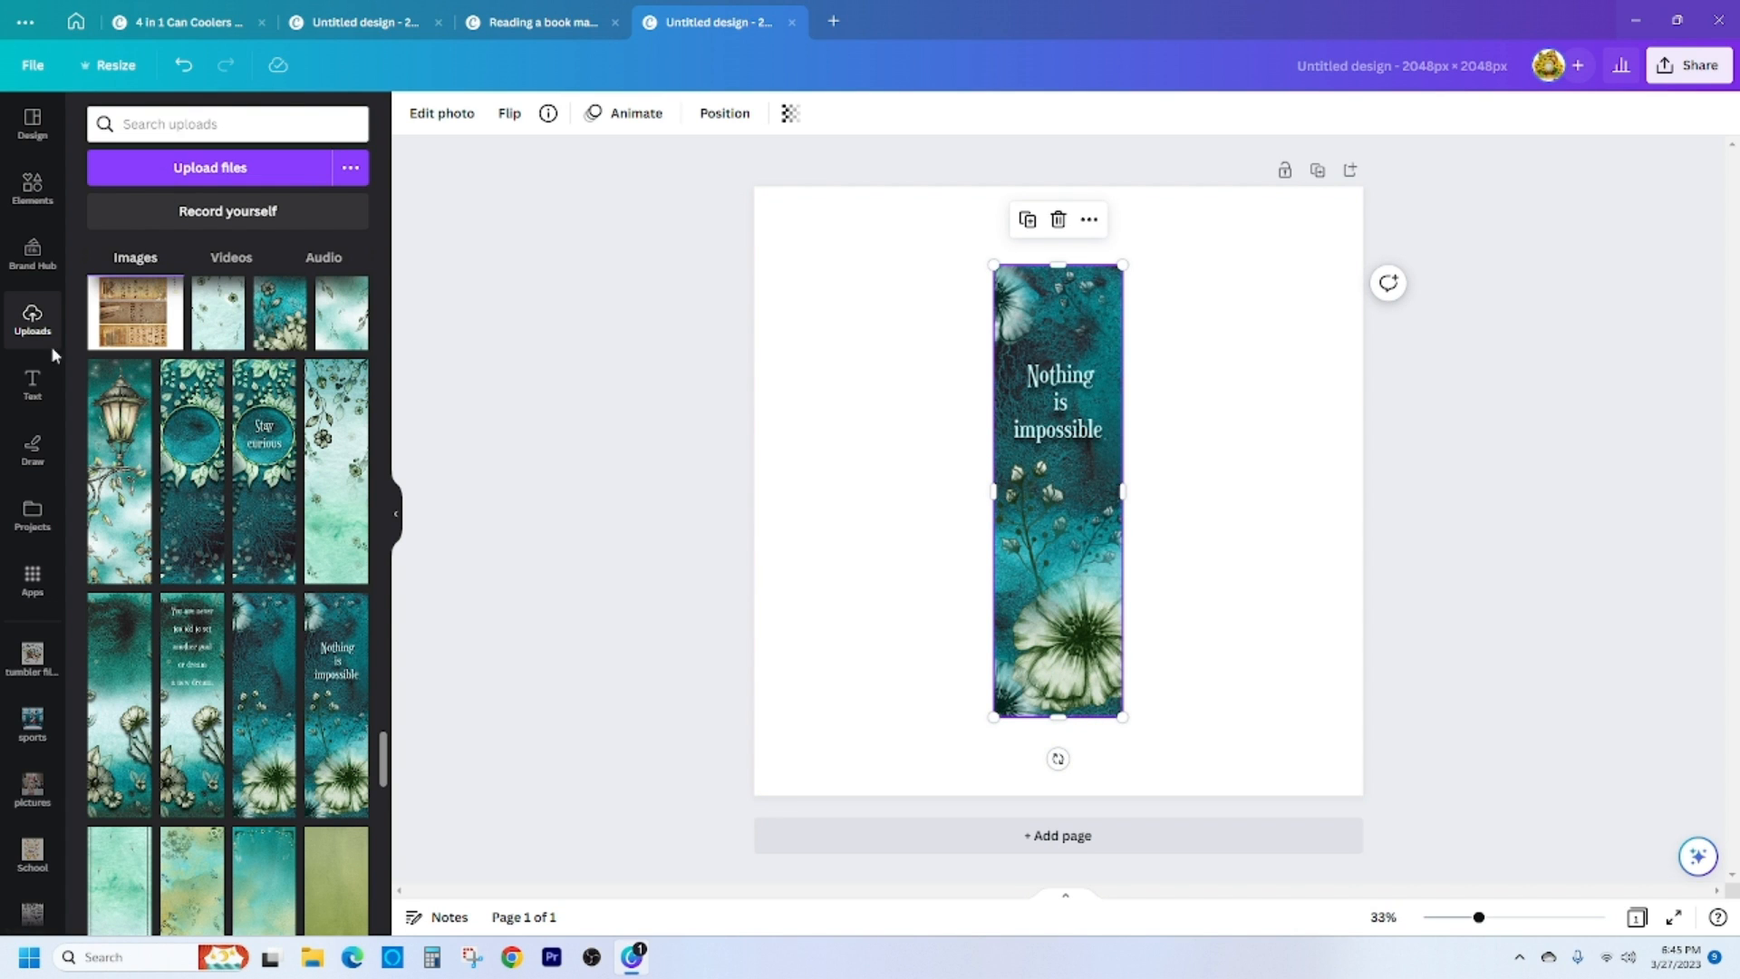
pyautogui.scroll(-15, 216, 478)
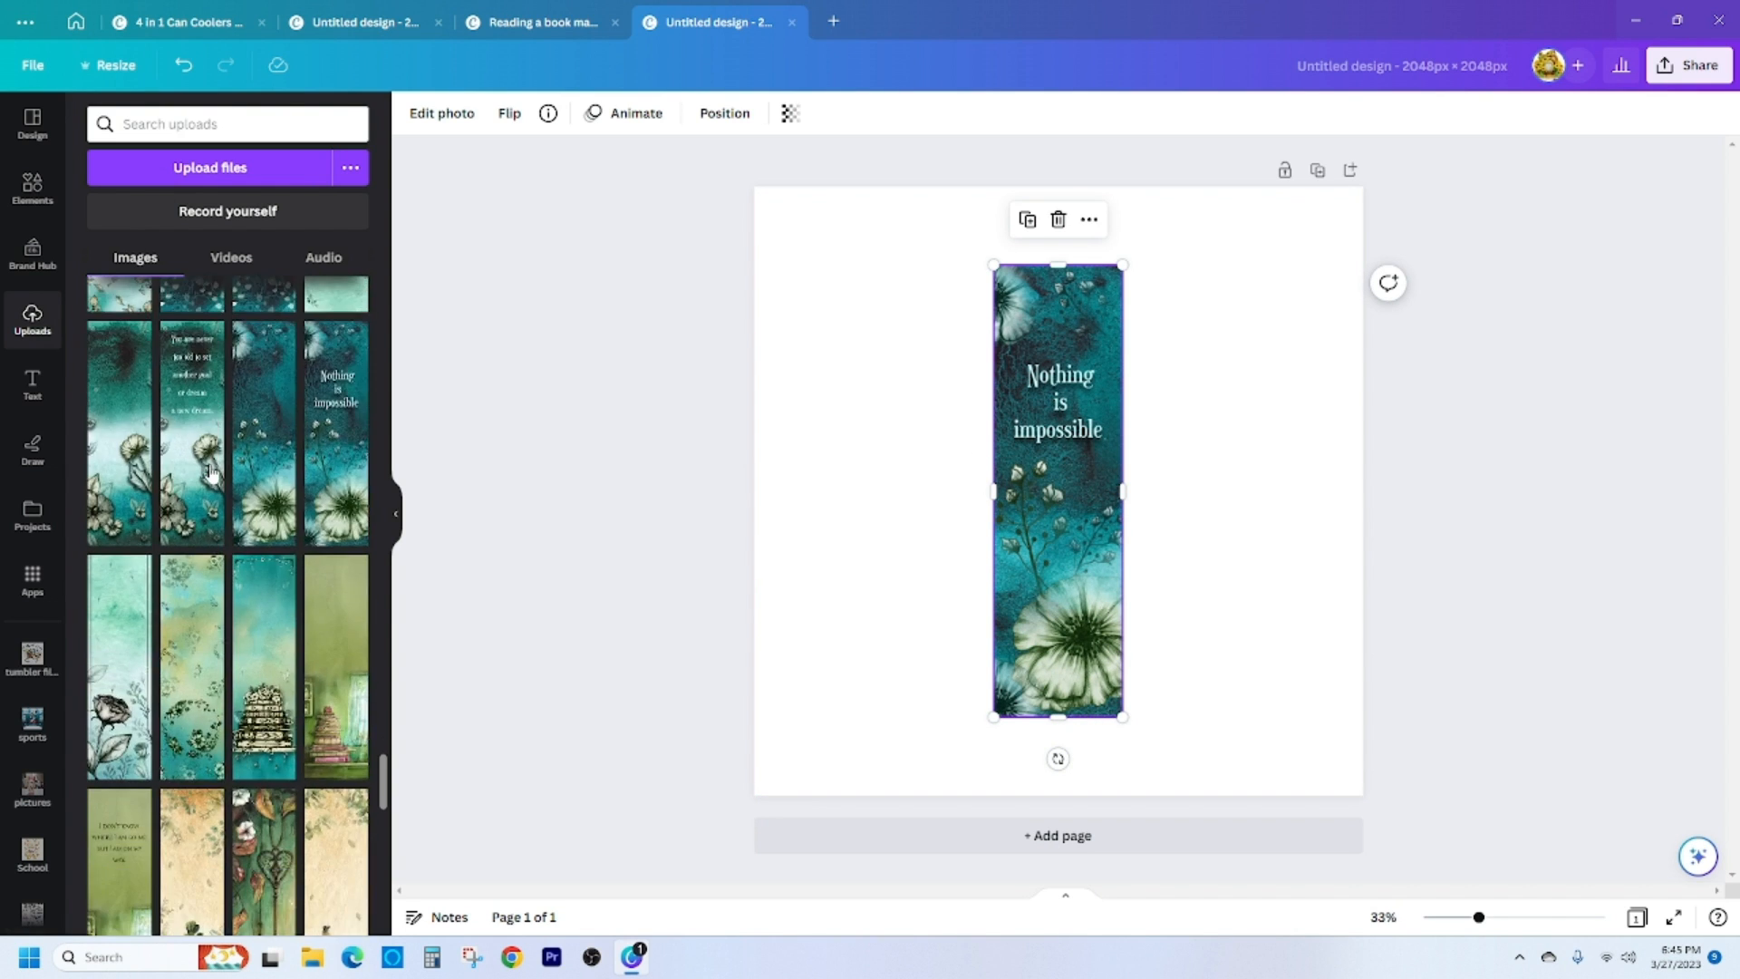
pyautogui.scroll(-20, 215, 478)
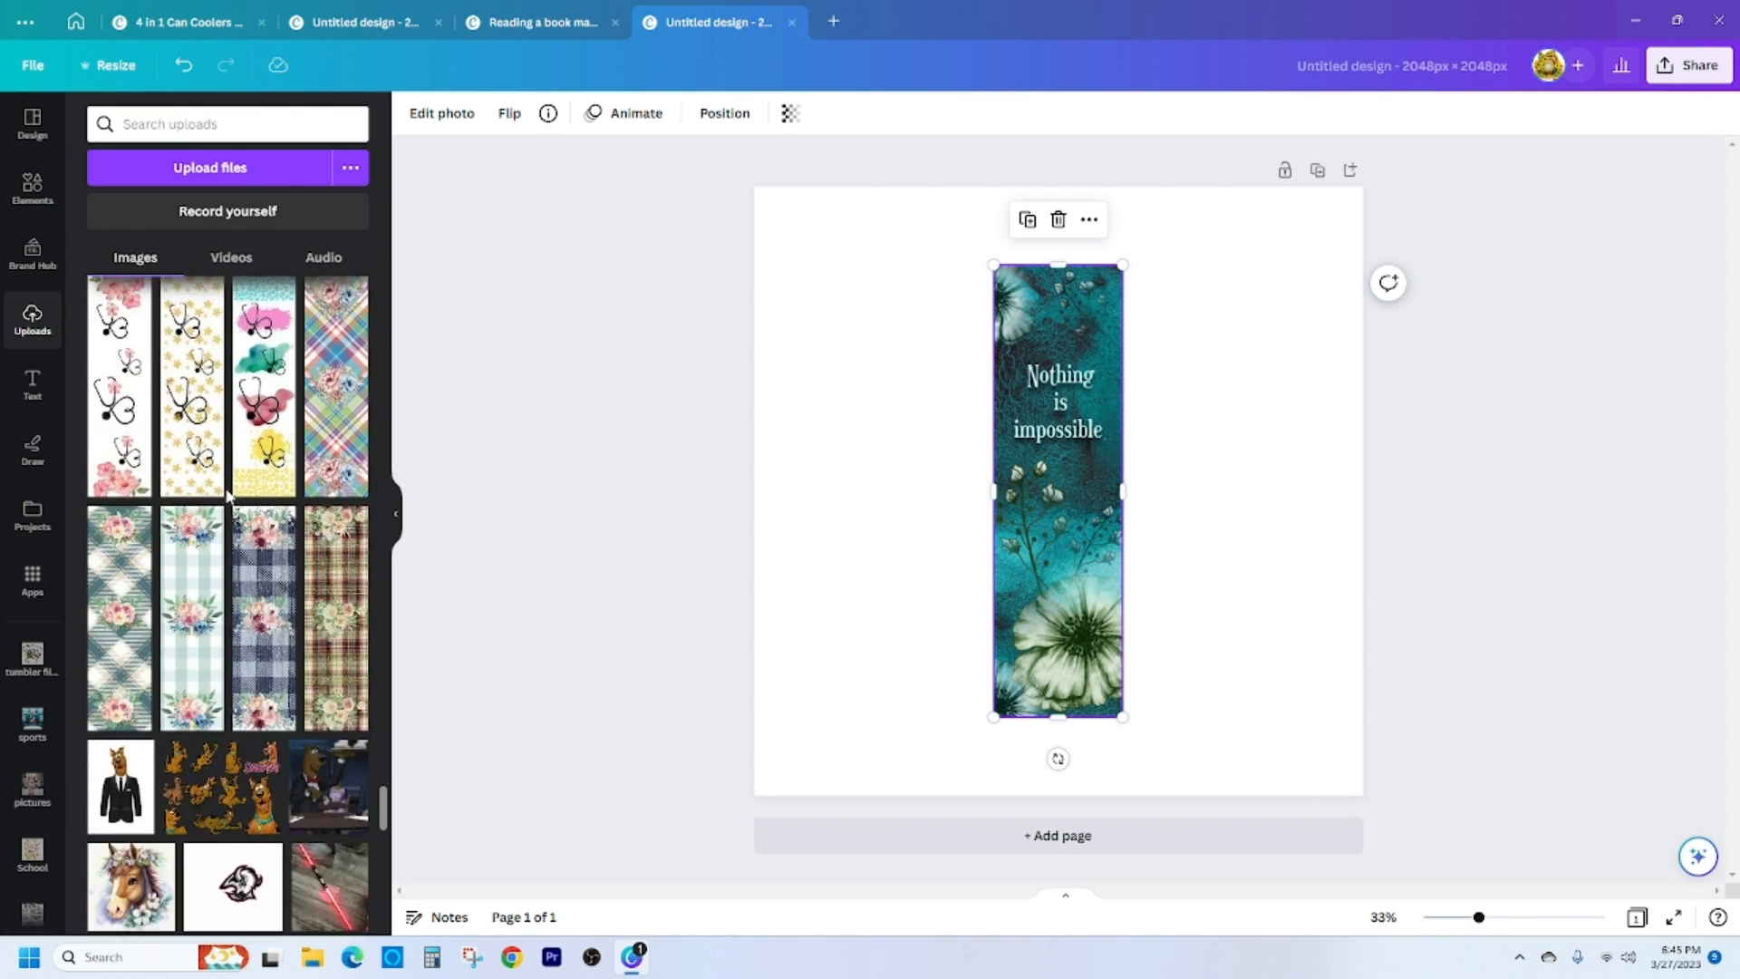
pyautogui.scroll(-20, 234, 526)
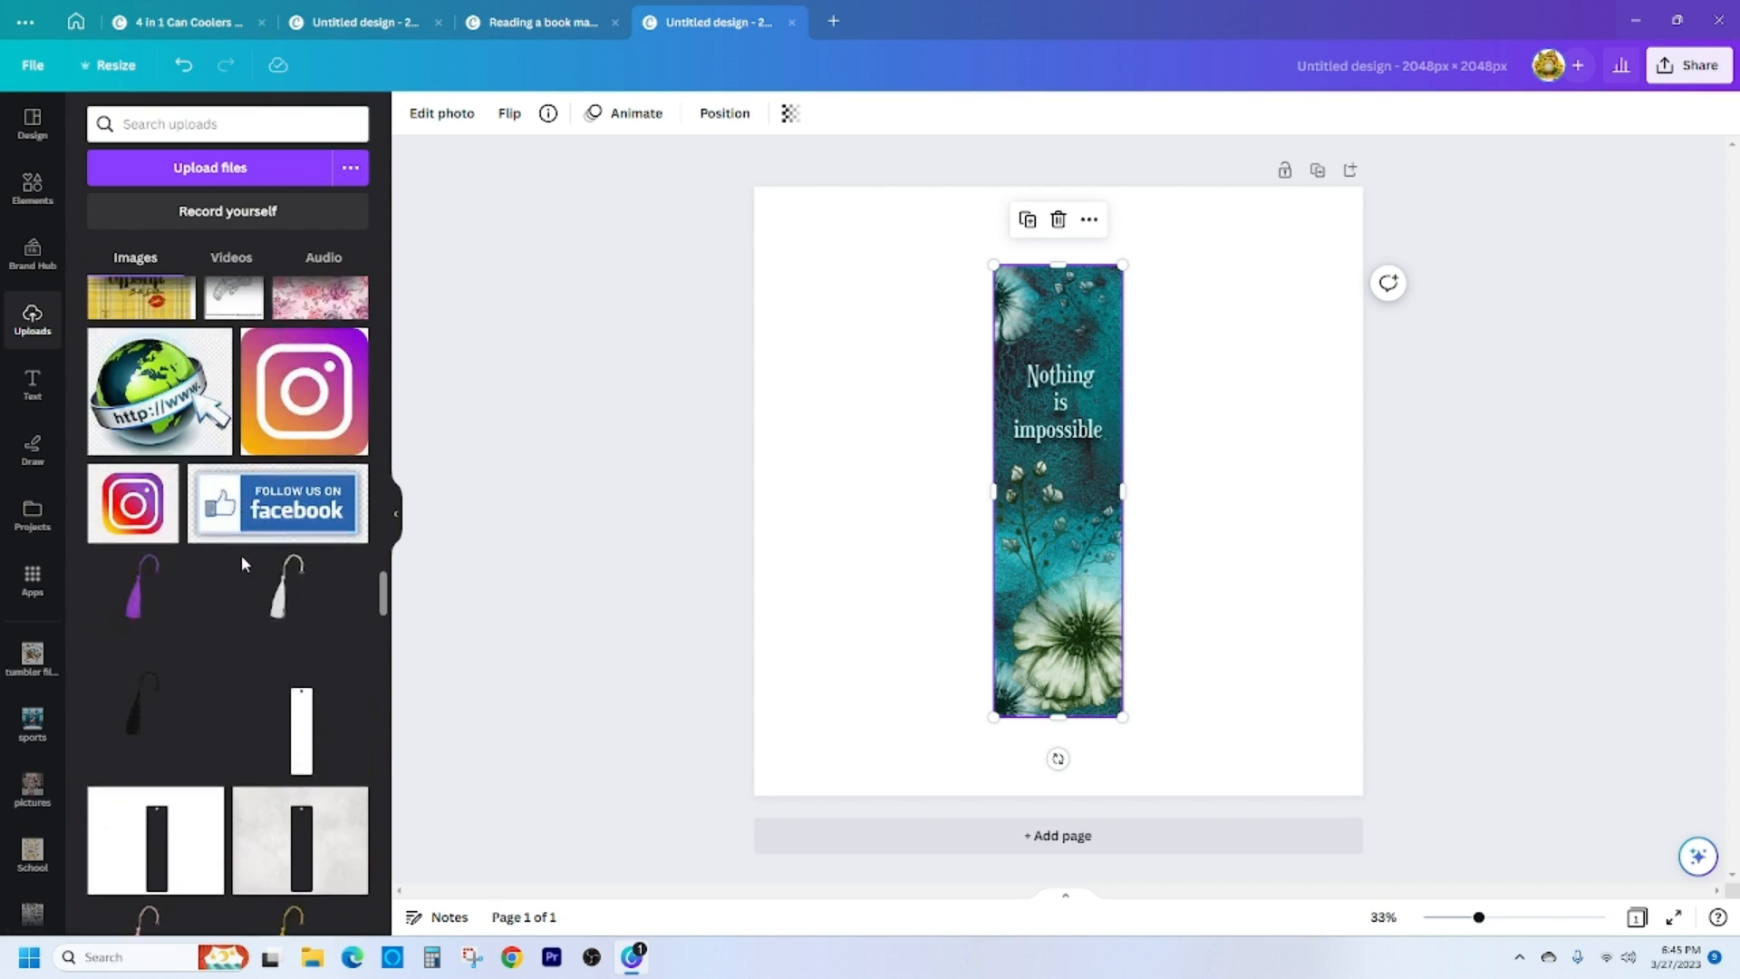
pyautogui.click(163, 591)
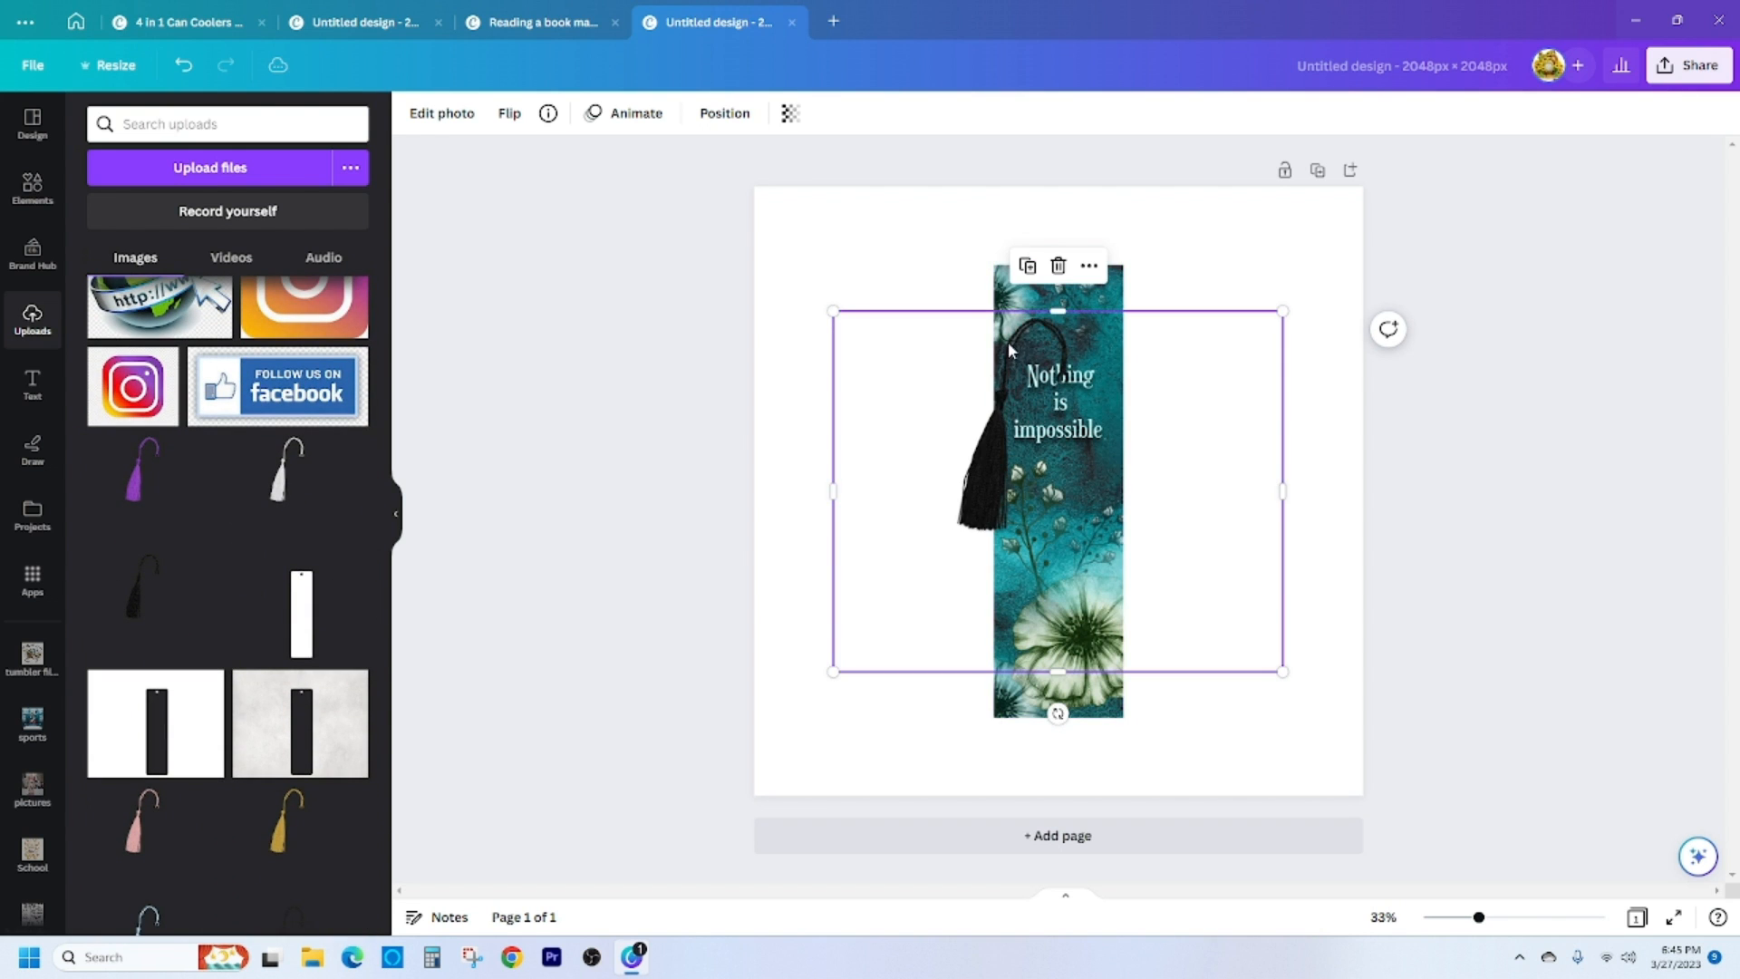
# Move the black tassel so its loop end sits at the bookmark's top centre, and enlarge it slightly.
pyautogui.moveTo(1008, 341); pyautogui.dragTo(999, 240)
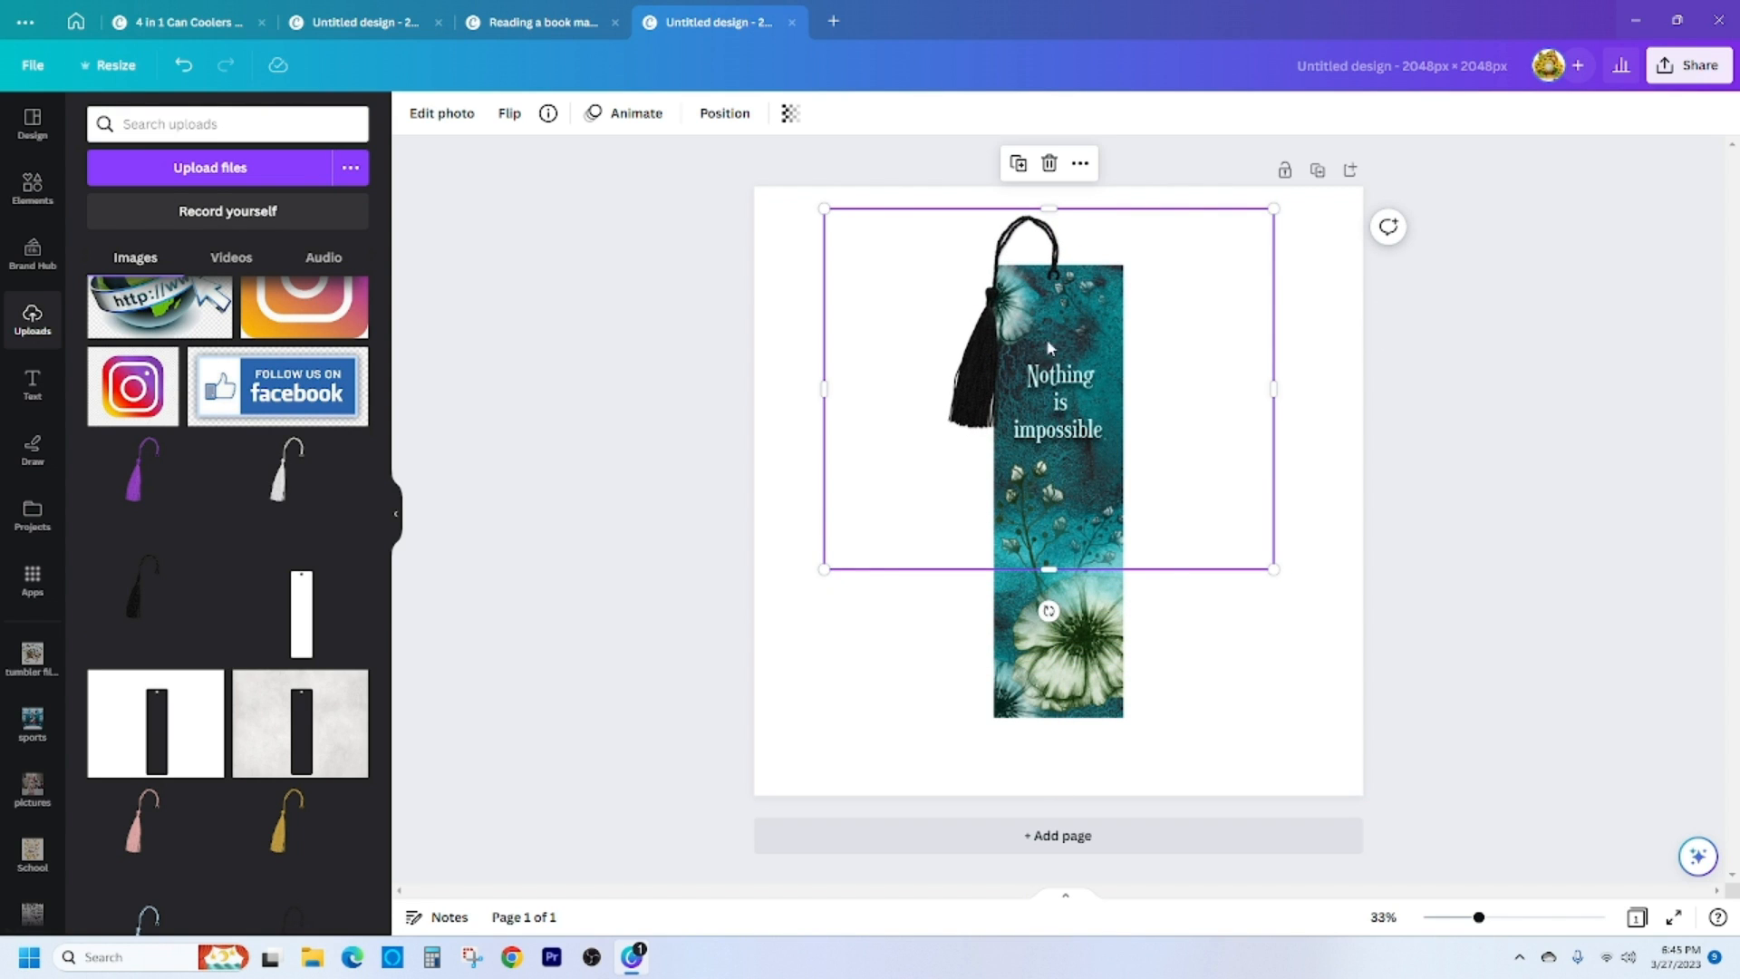
pyautogui.moveTo(820, 571); pyautogui.dragTo(792, 596)
pyautogui.moveTo(1027, 287); pyautogui.dragTo(1054, 280)
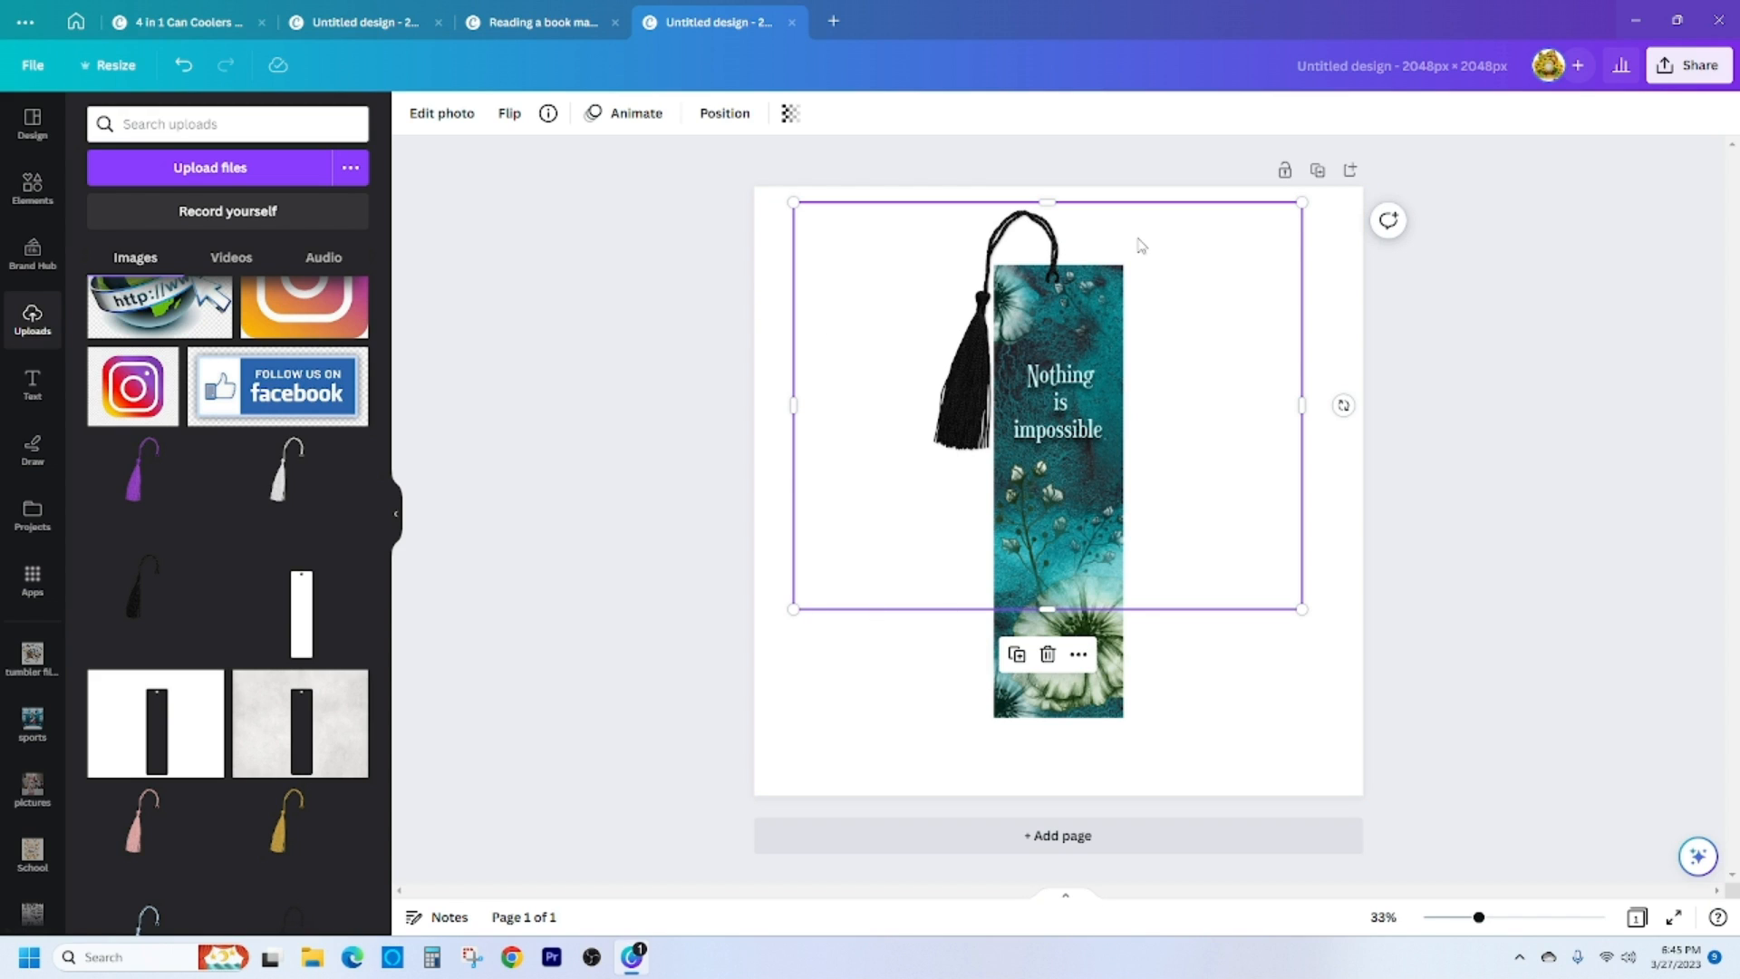
pyautogui.moveTo(1059, 282); pyautogui.dragTo(1063, 280)
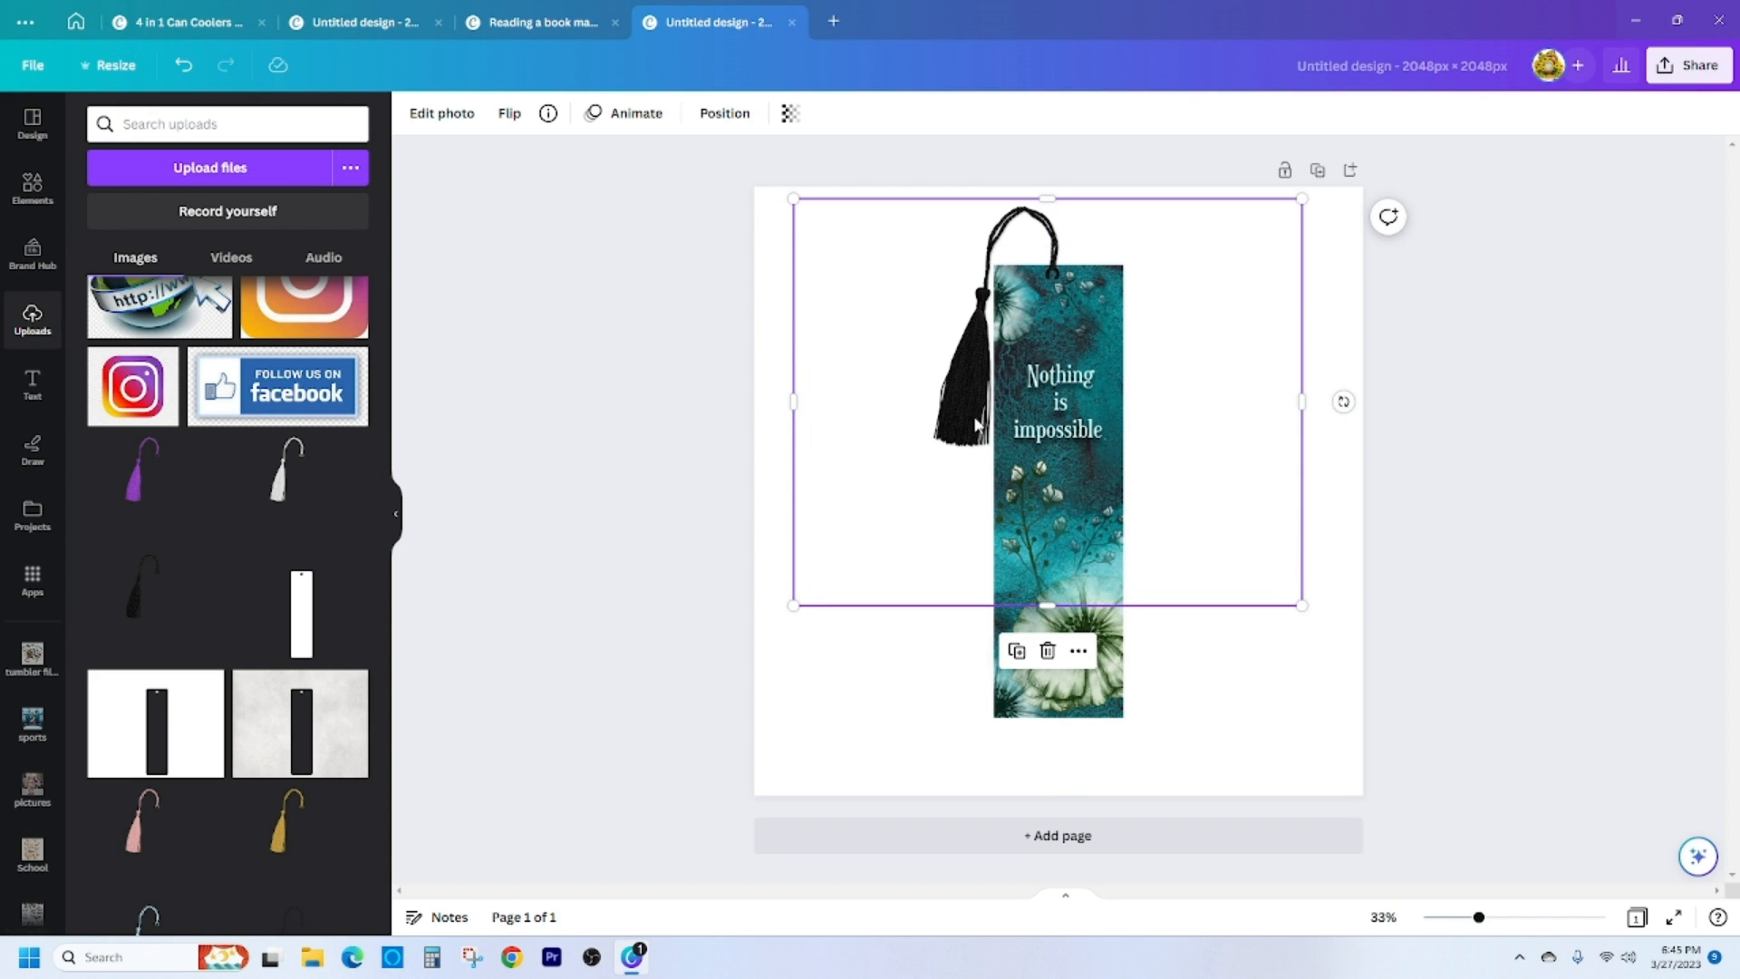
pyautogui.moveTo(791, 605); pyautogui.dragTo(772, 622)
pyautogui.moveTo(1049, 284); pyautogui.dragTo(1061, 281)
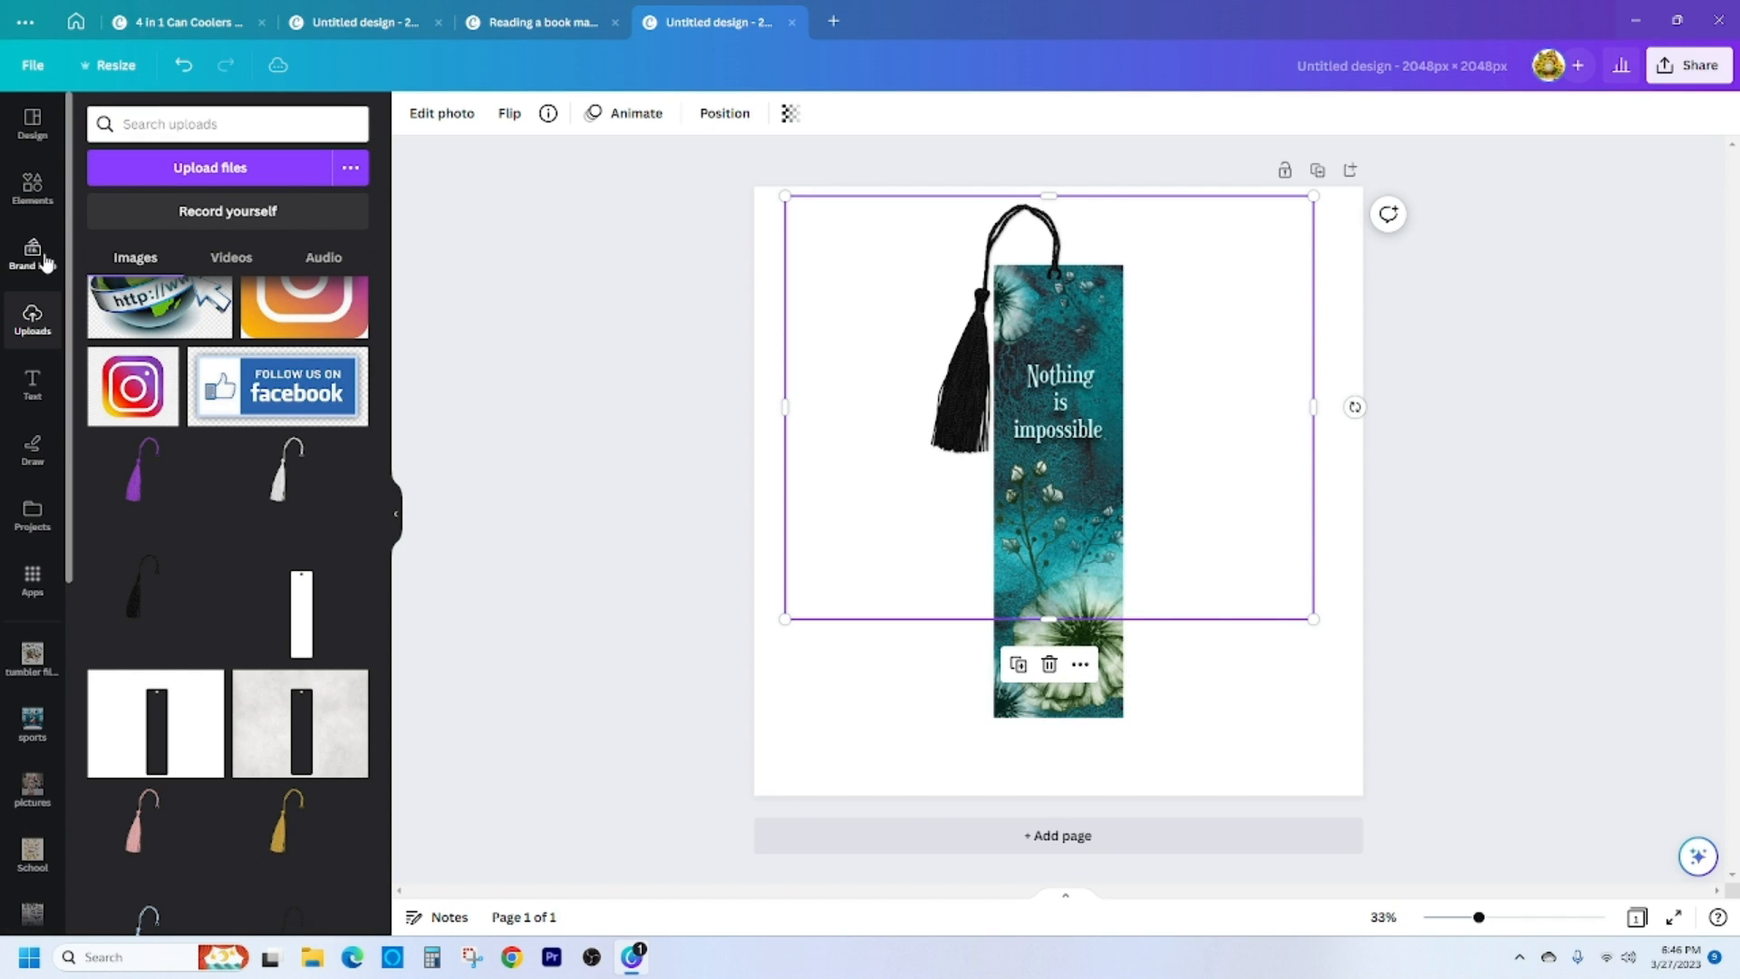
# Search the elements for "circle", add a circle shape and shrink it to a small hole at the bookmark's top centre.
pyautogui.click(38, 203)
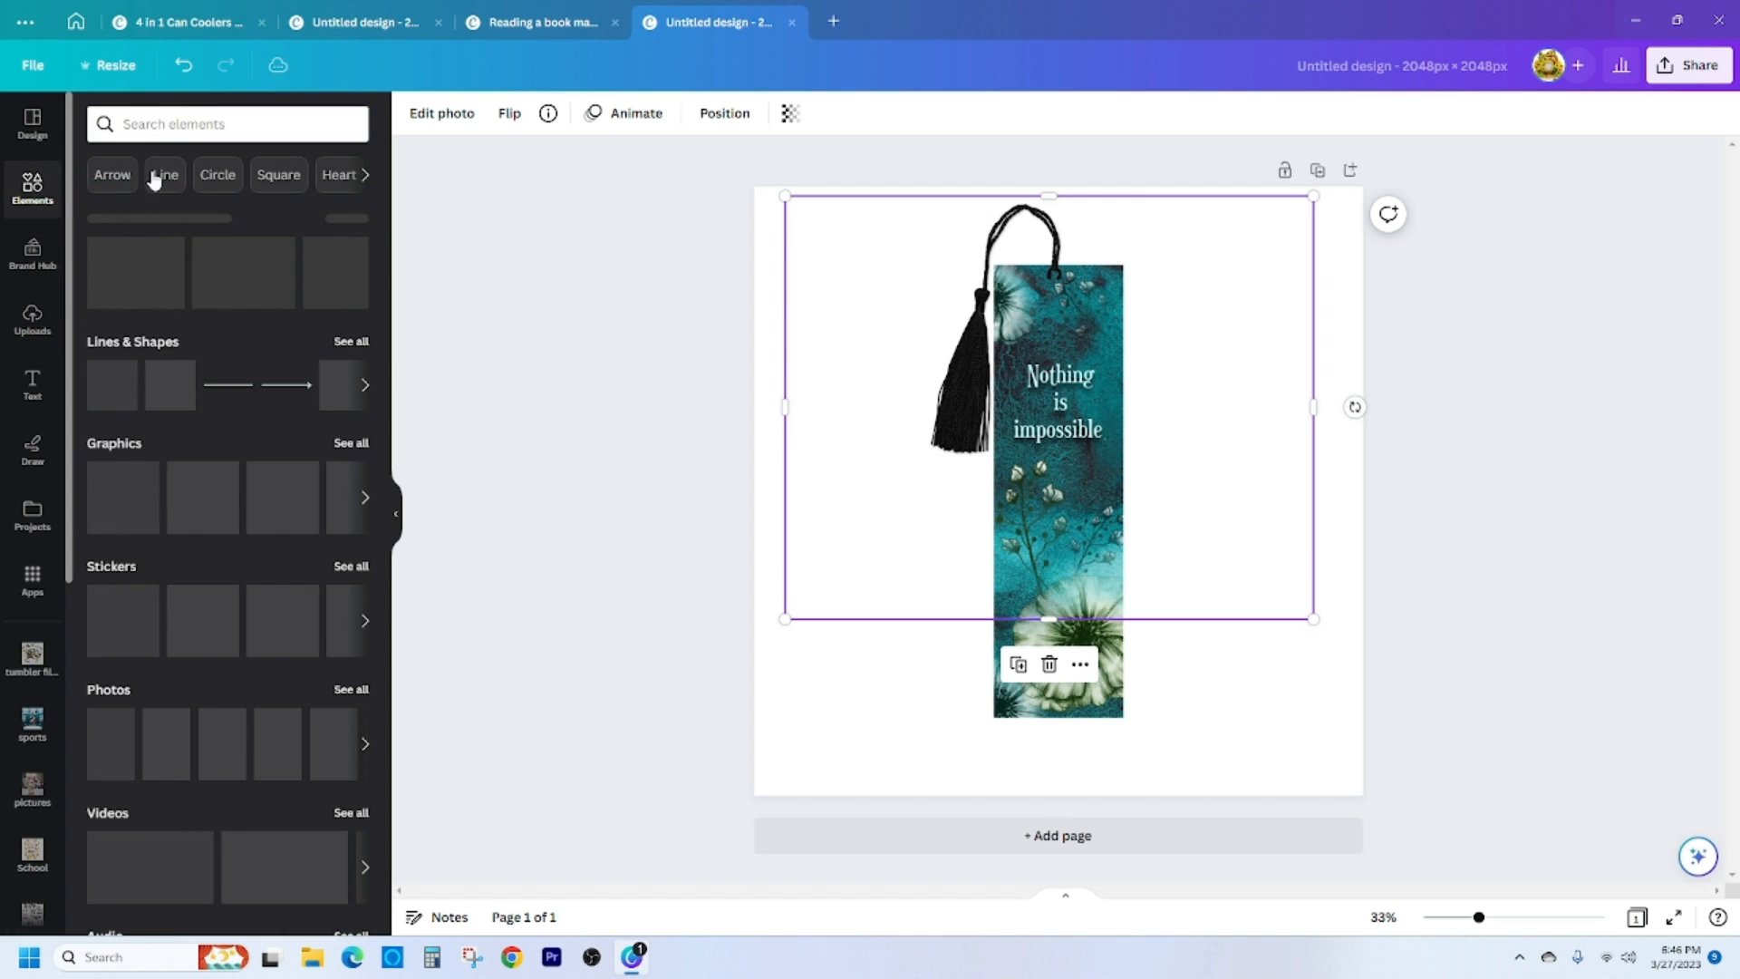
pyautogui.click(143, 121)
pyautogui.write('circle')
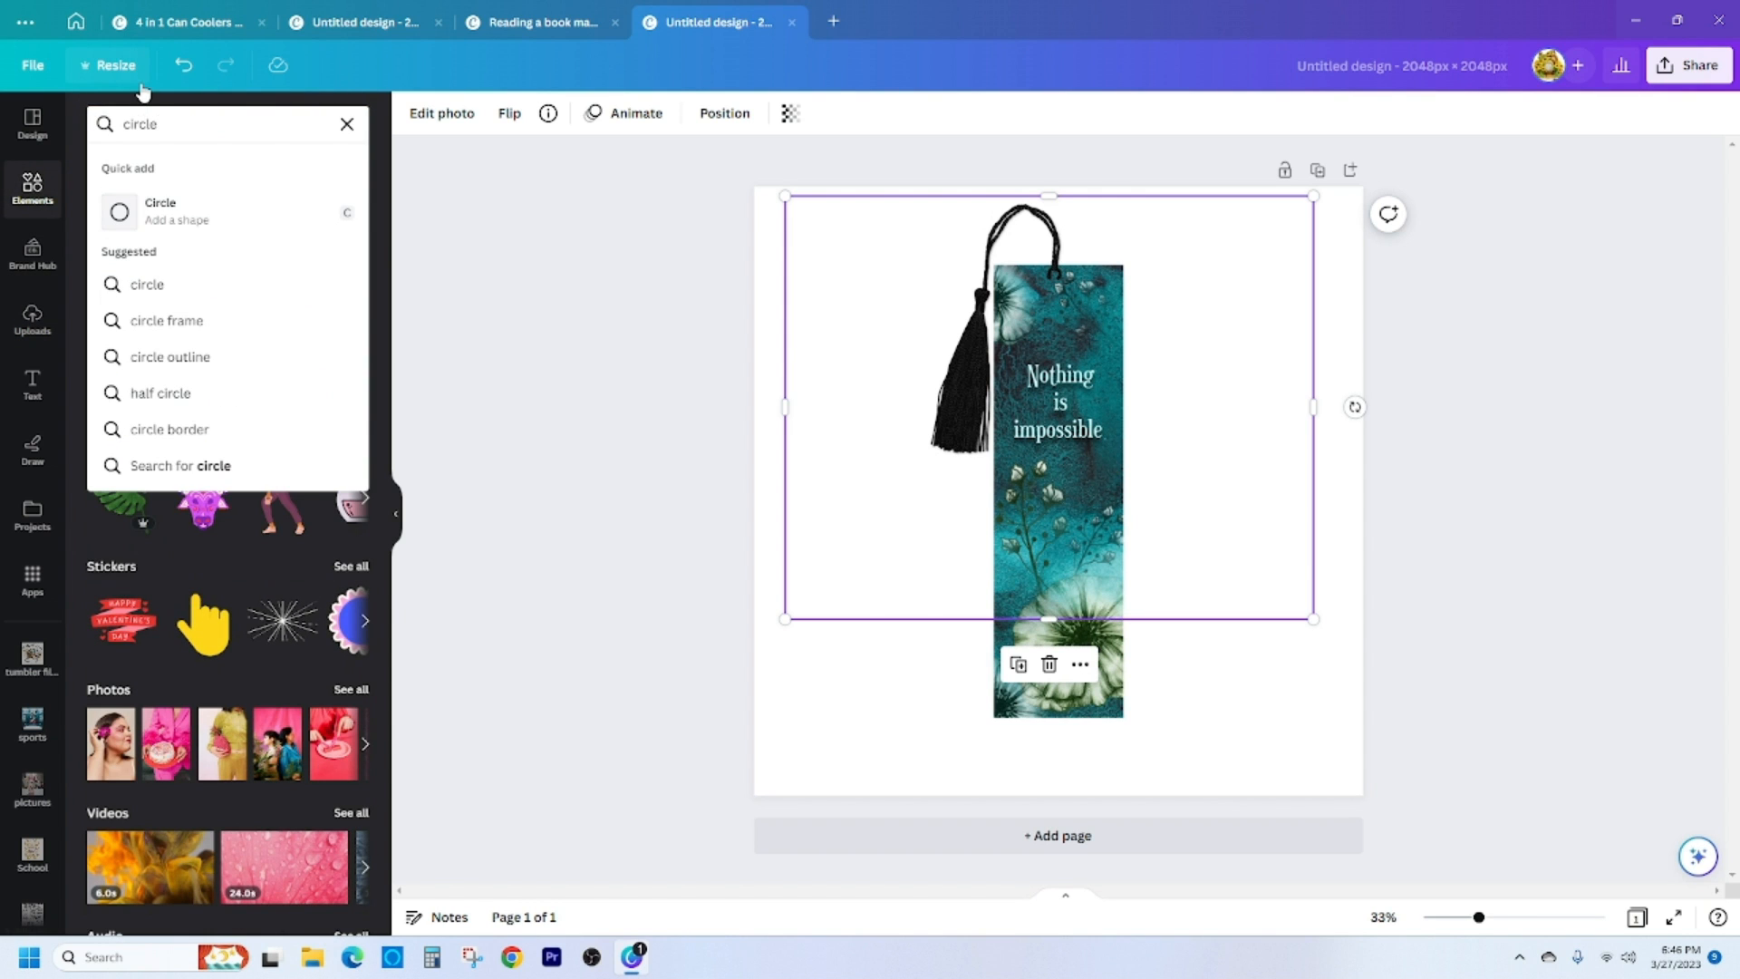
pyautogui.click(158, 212)
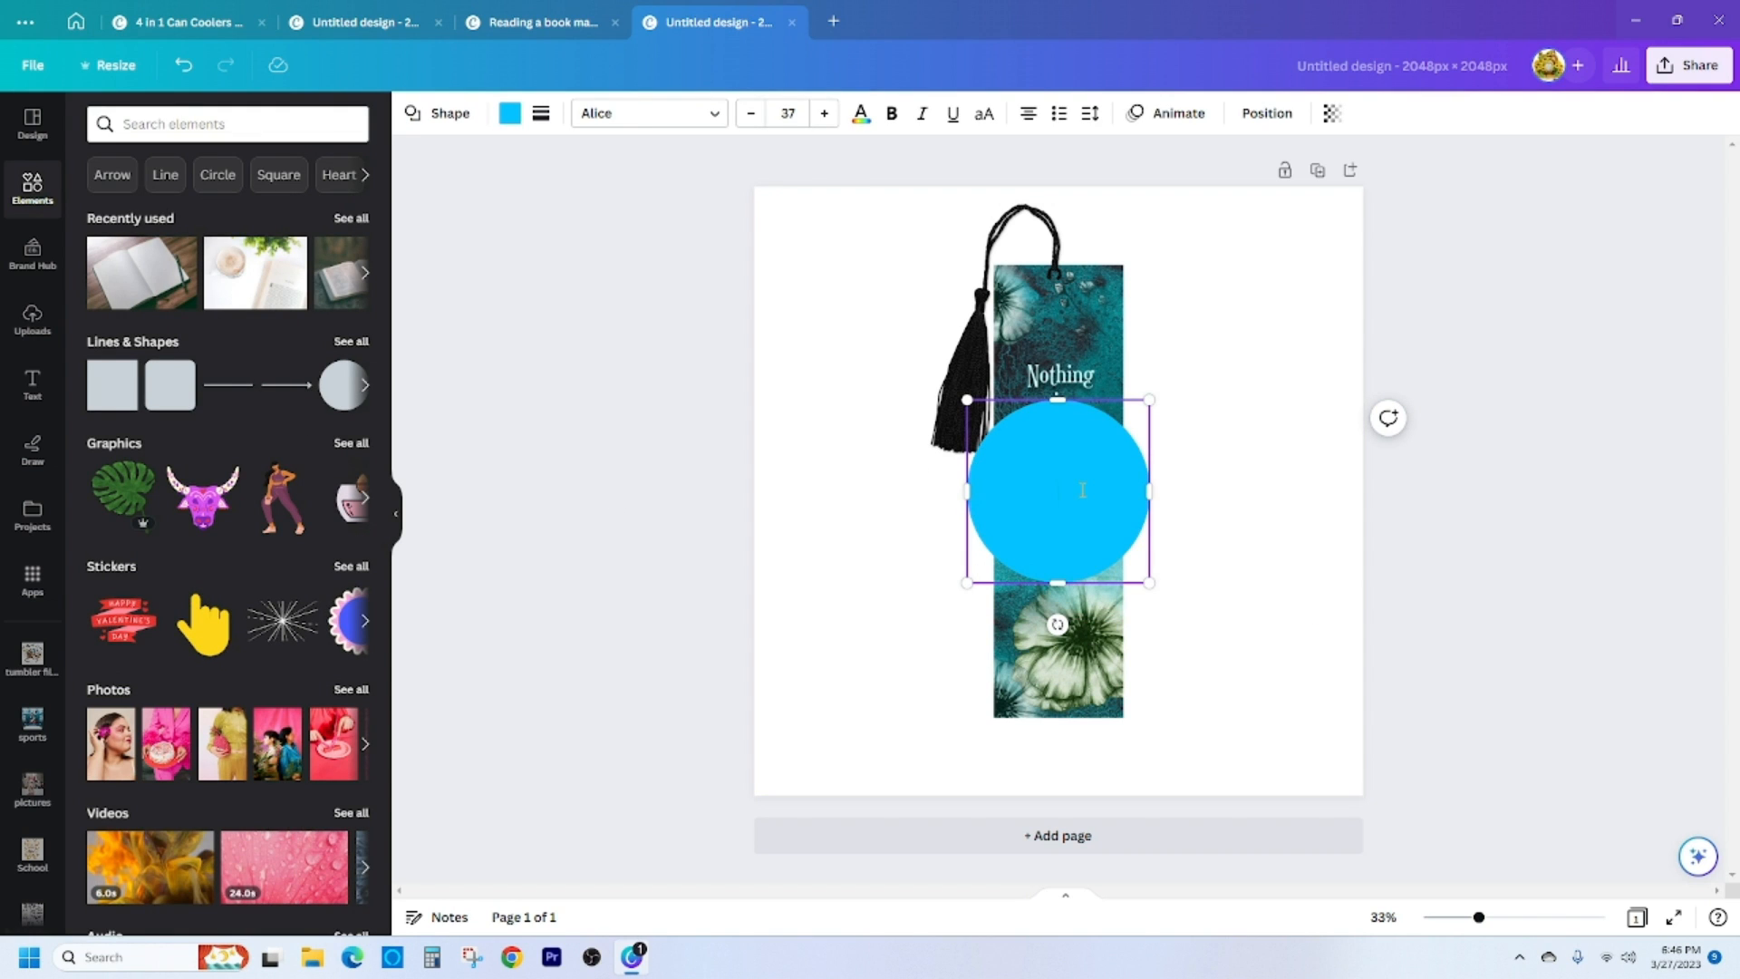
pyautogui.moveTo(1149, 582); pyautogui.dragTo(1067, 329)
pyautogui.click(1237, 335)
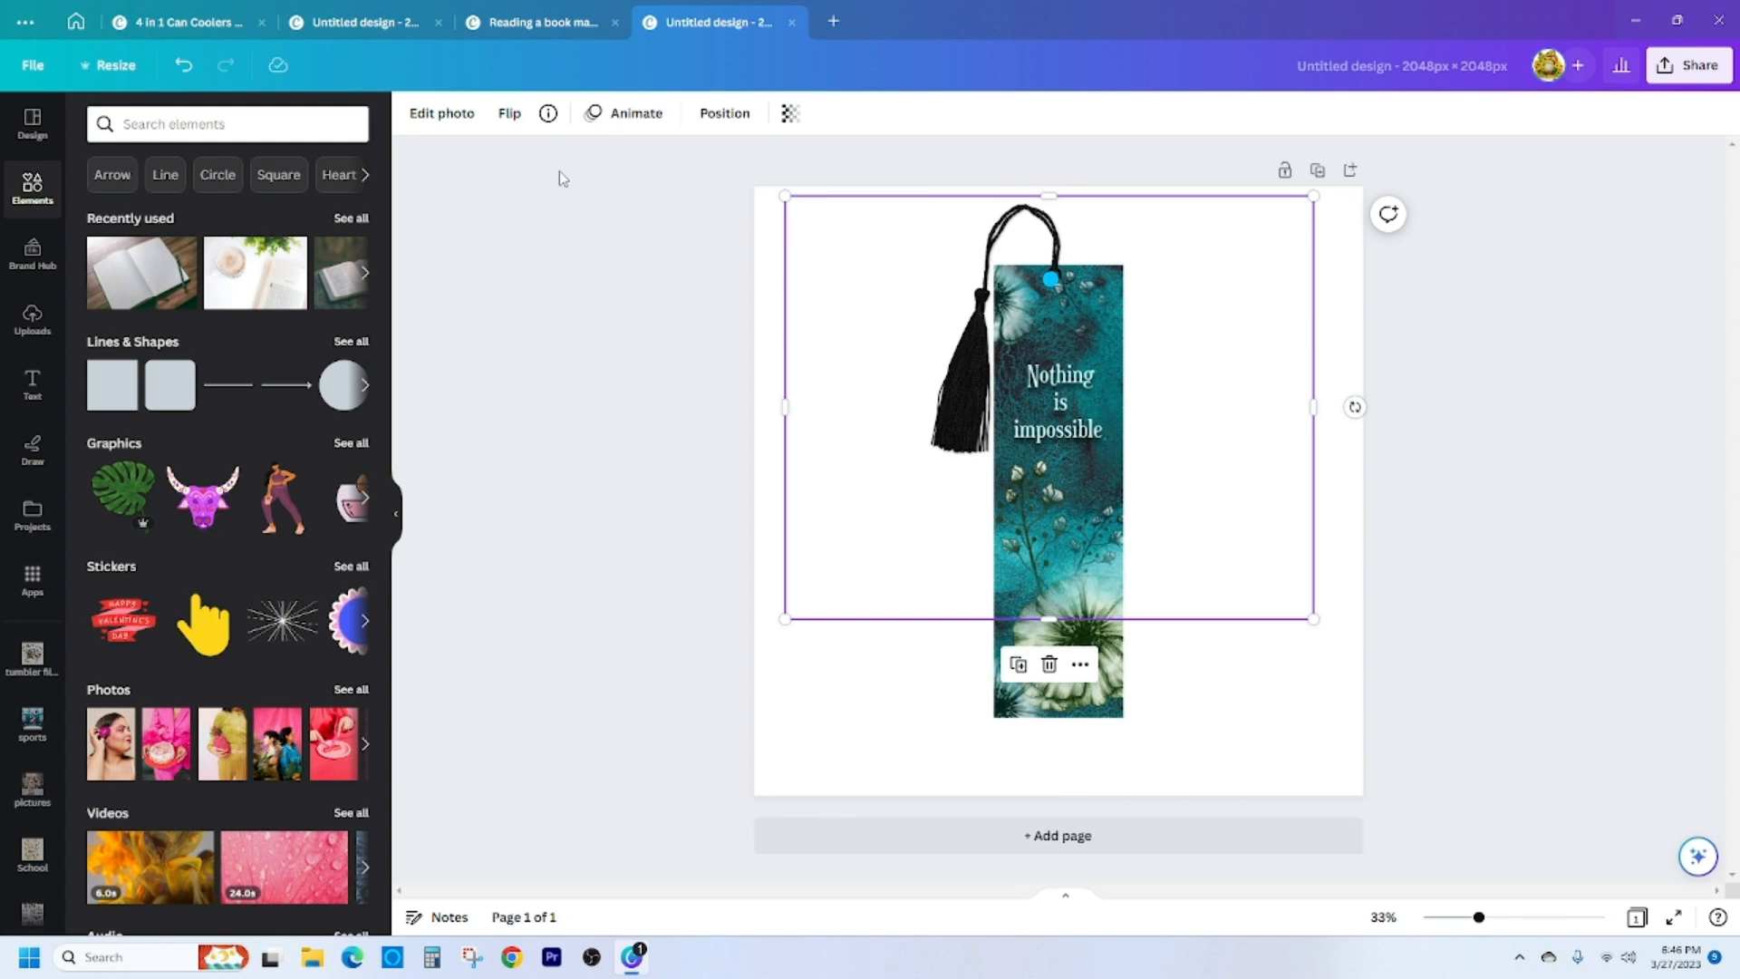
# Change the small circle's fill colour to white so it looks like a punched hole.
pyautogui.click(1053, 281)
pyautogui.click(510, 114)
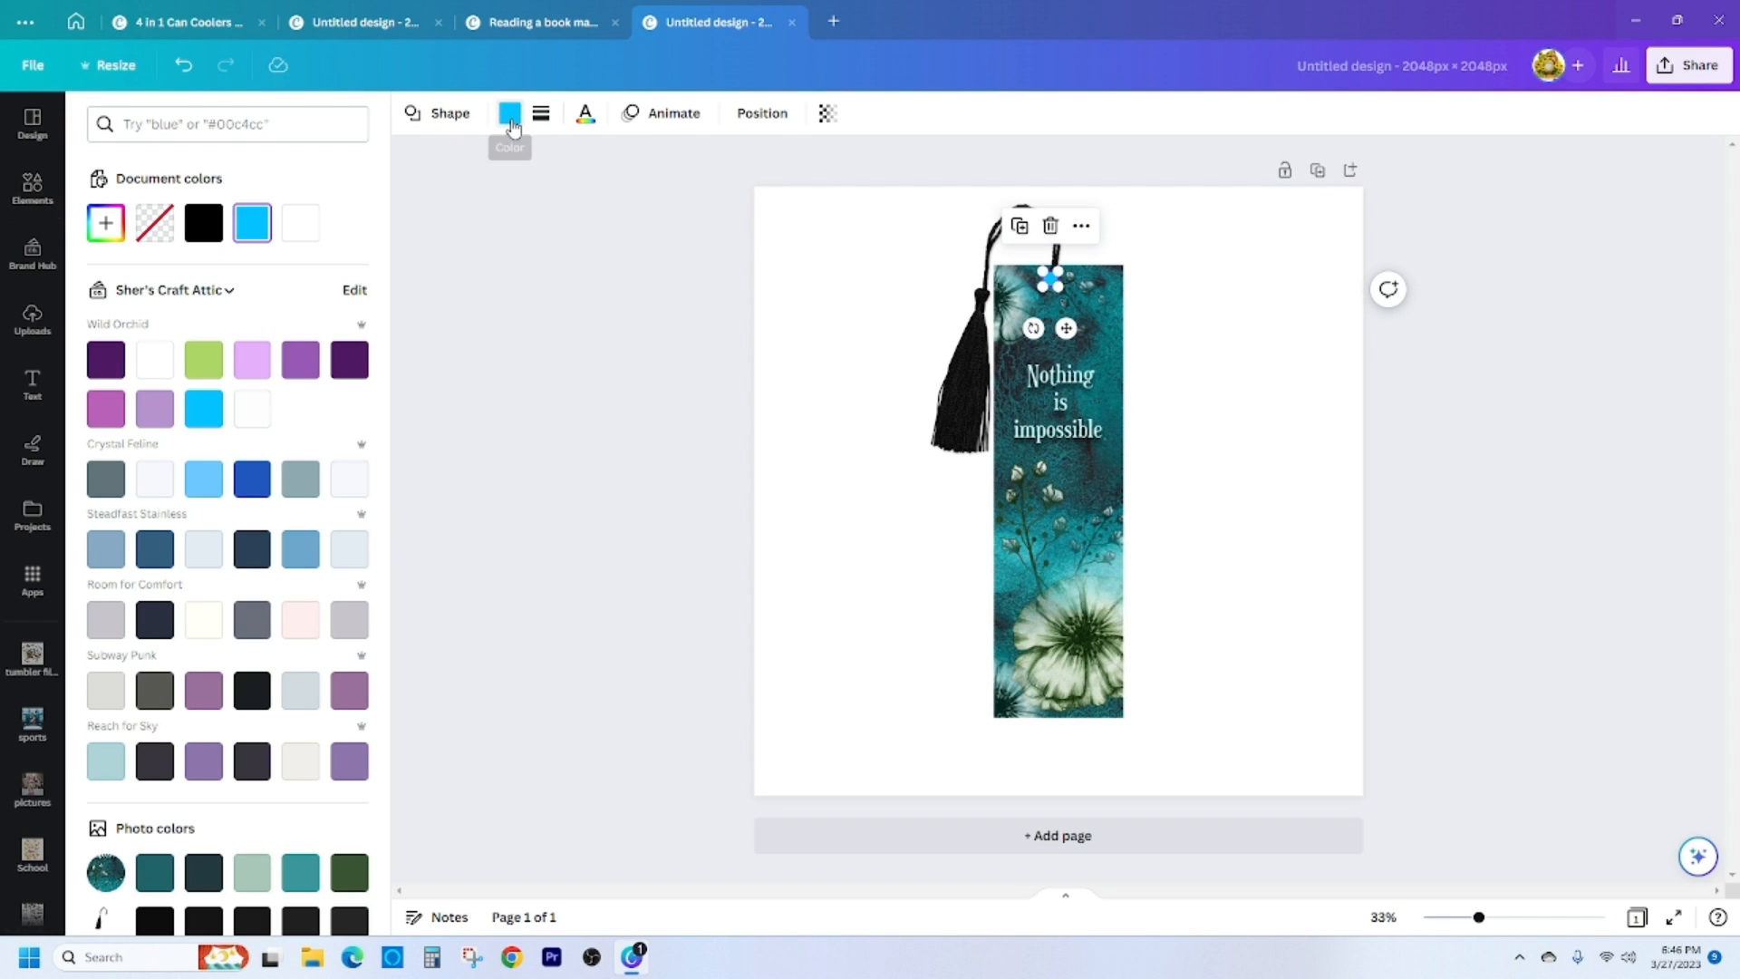
pyautogui.click(164, 373)
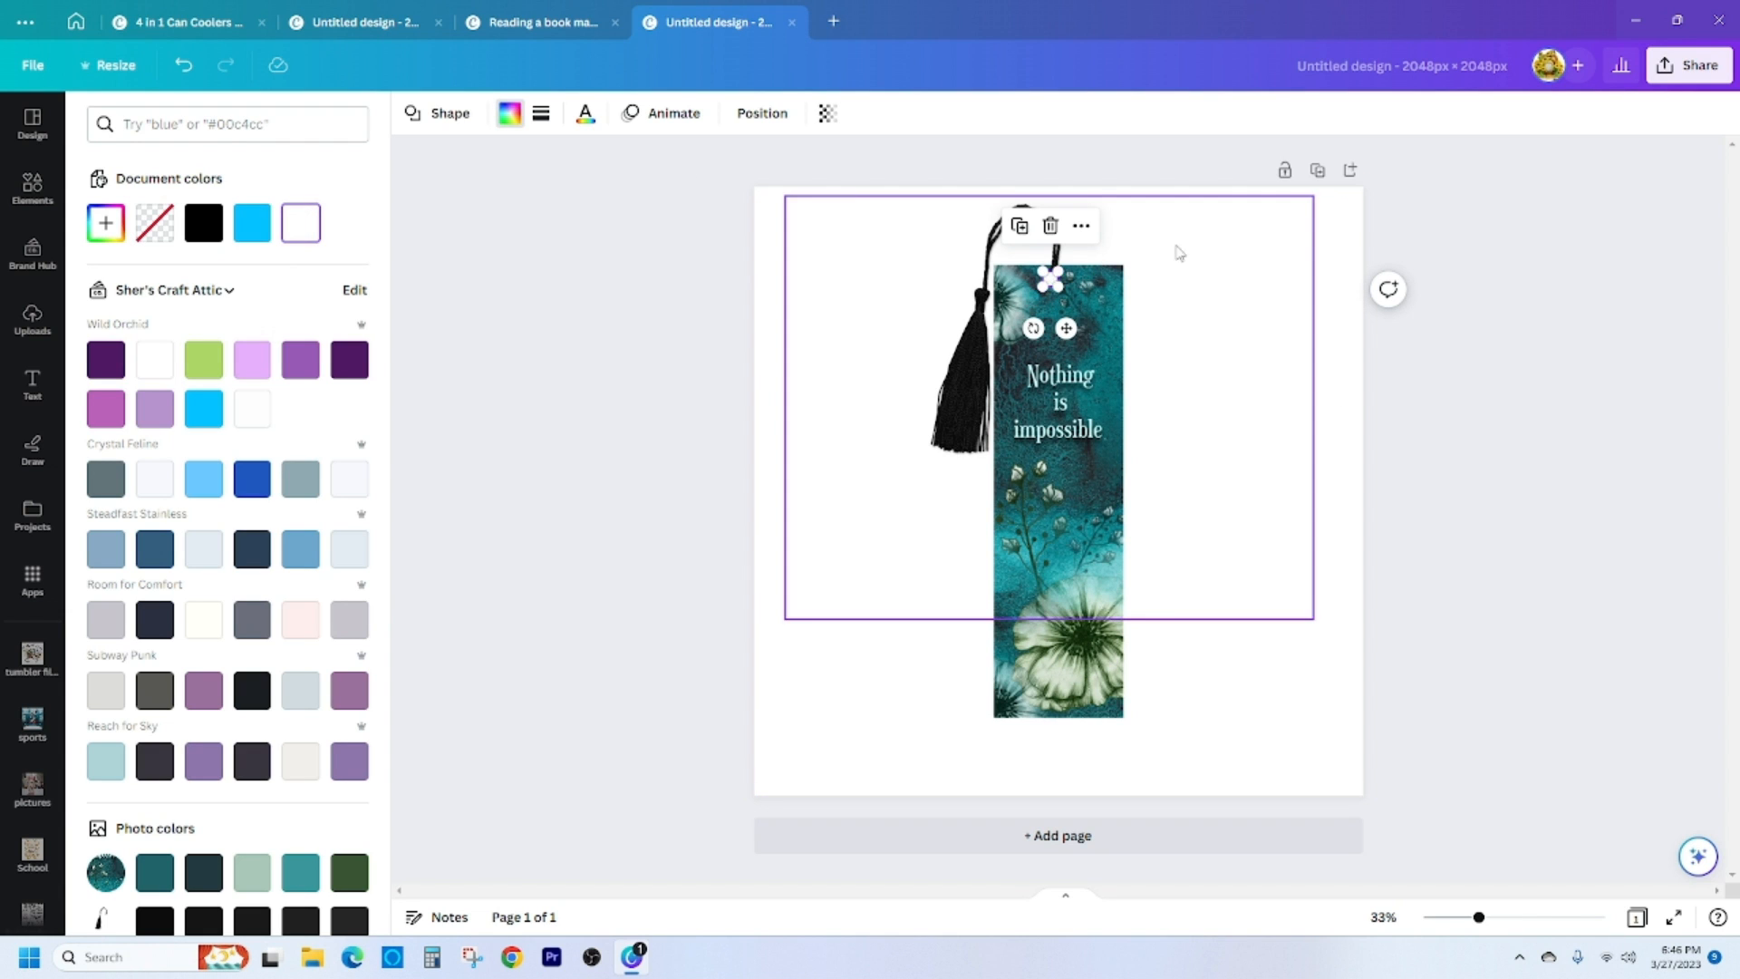
pyautogui.click(1239, 276)
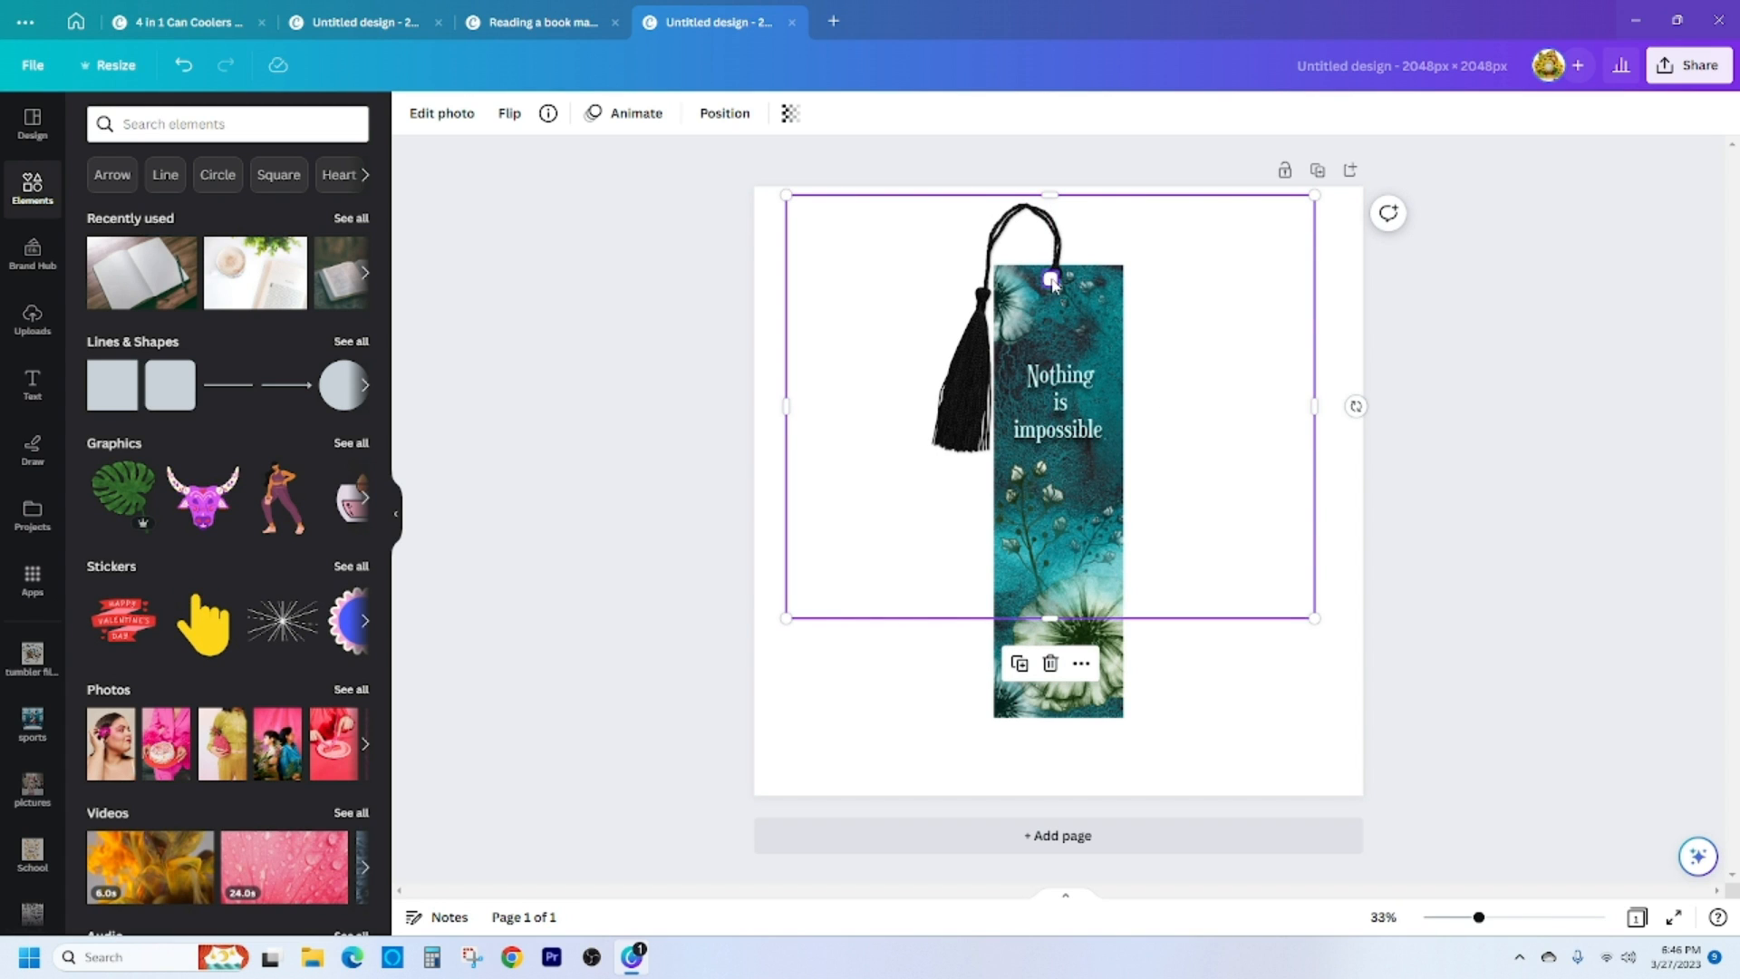
# Move the tassel aside, centre the white circle at the bookmark's top edge, and place the tassel's loop back over it.
pyautogui.moveTo(1052, 283); pyautogui.dragTo(848, 464)
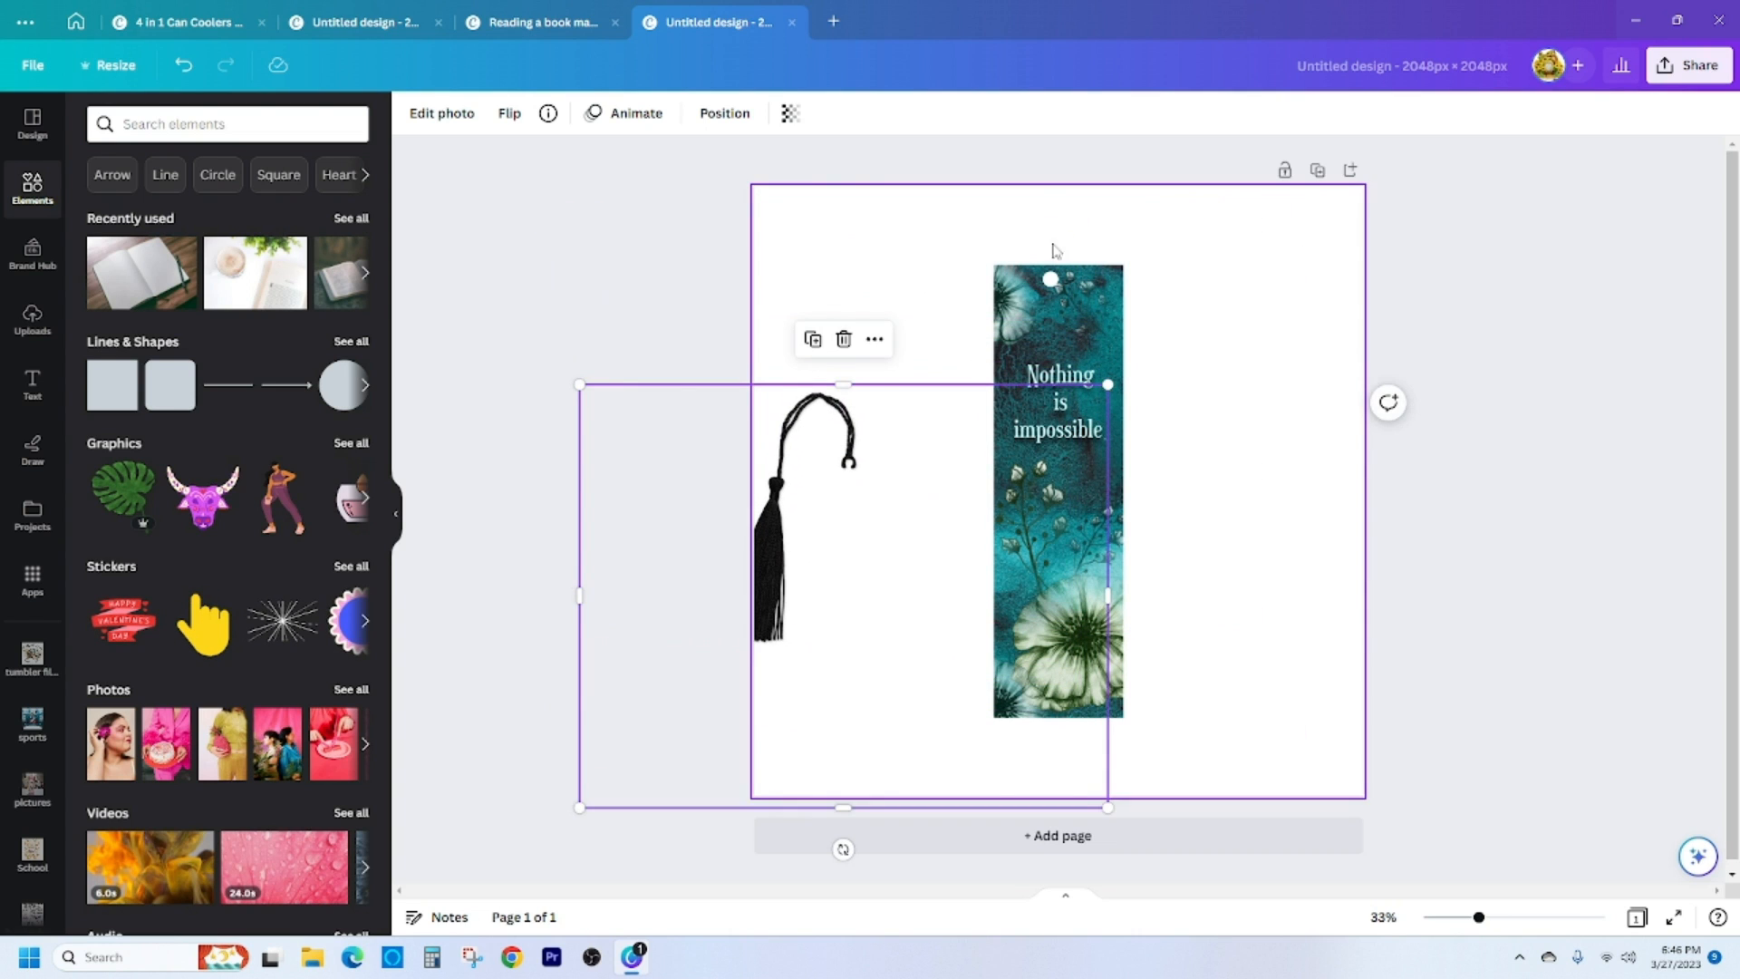
pyautogui.click(1052, 281)
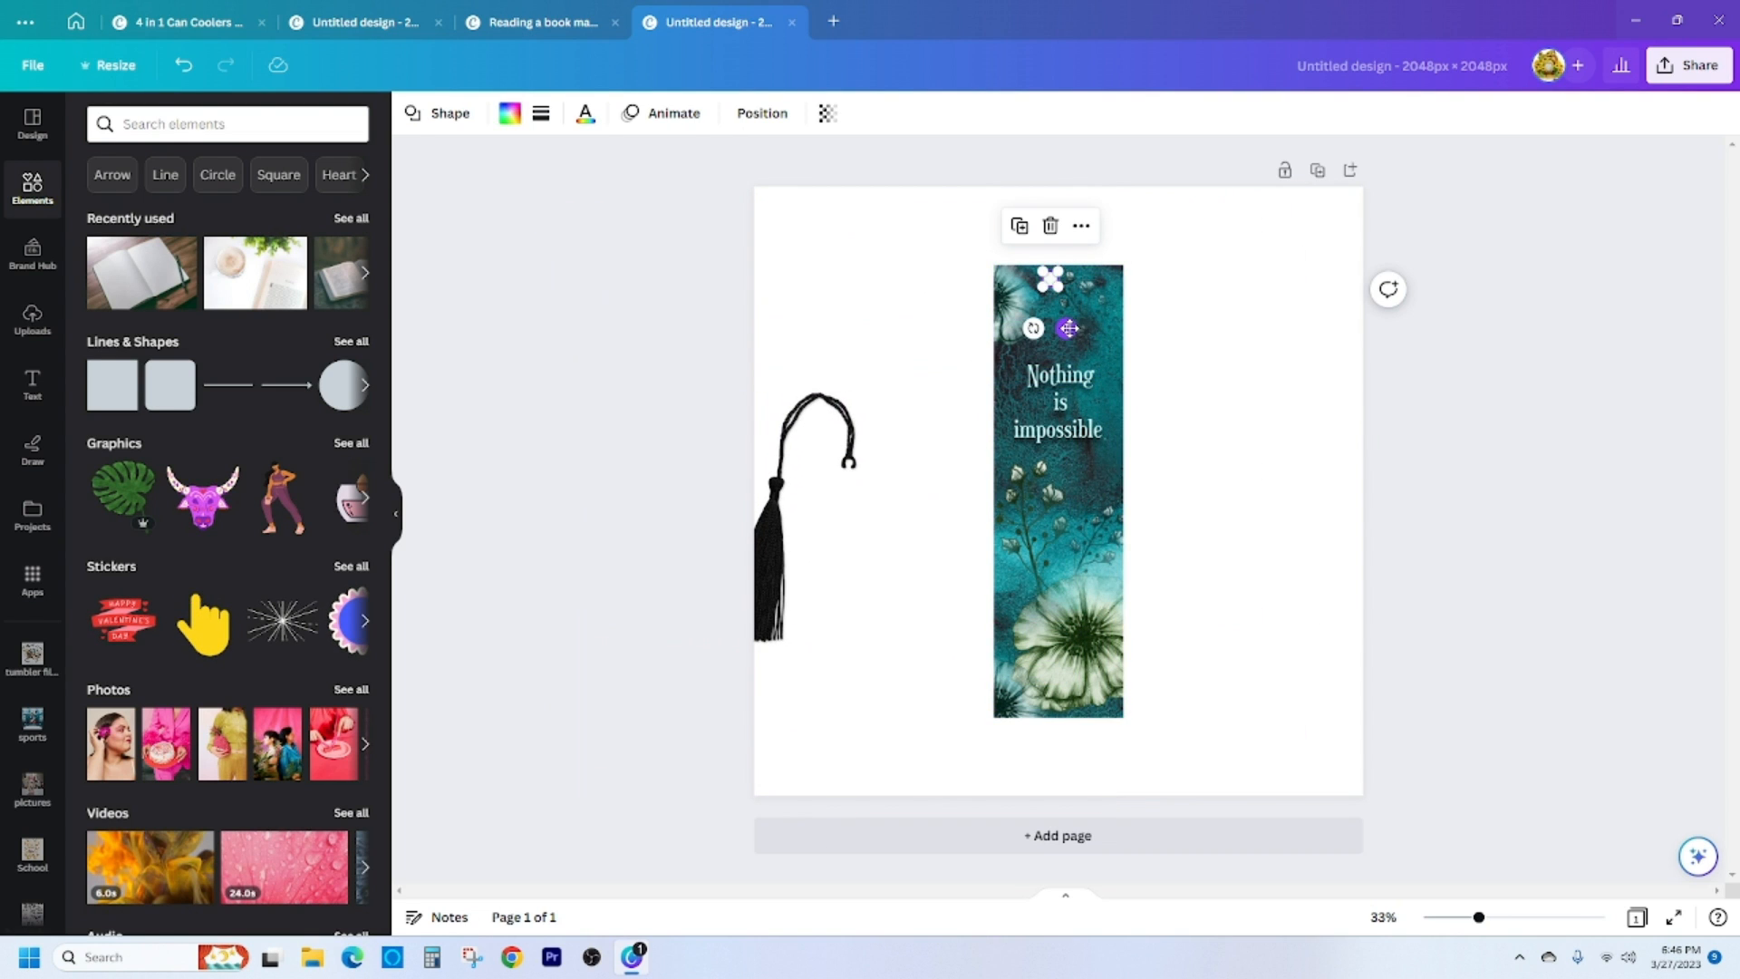
pyautogui.moveTo(1072, 333); pyautogui.dragTo(1074, 330)
pyautogui.moveTo(860, 464); pyautogui.dragTo(1055, 270)
# Send the white circle one layer backward so the tassel's loop lies in front of it.
pyautogui.rightClick(1056, 287)
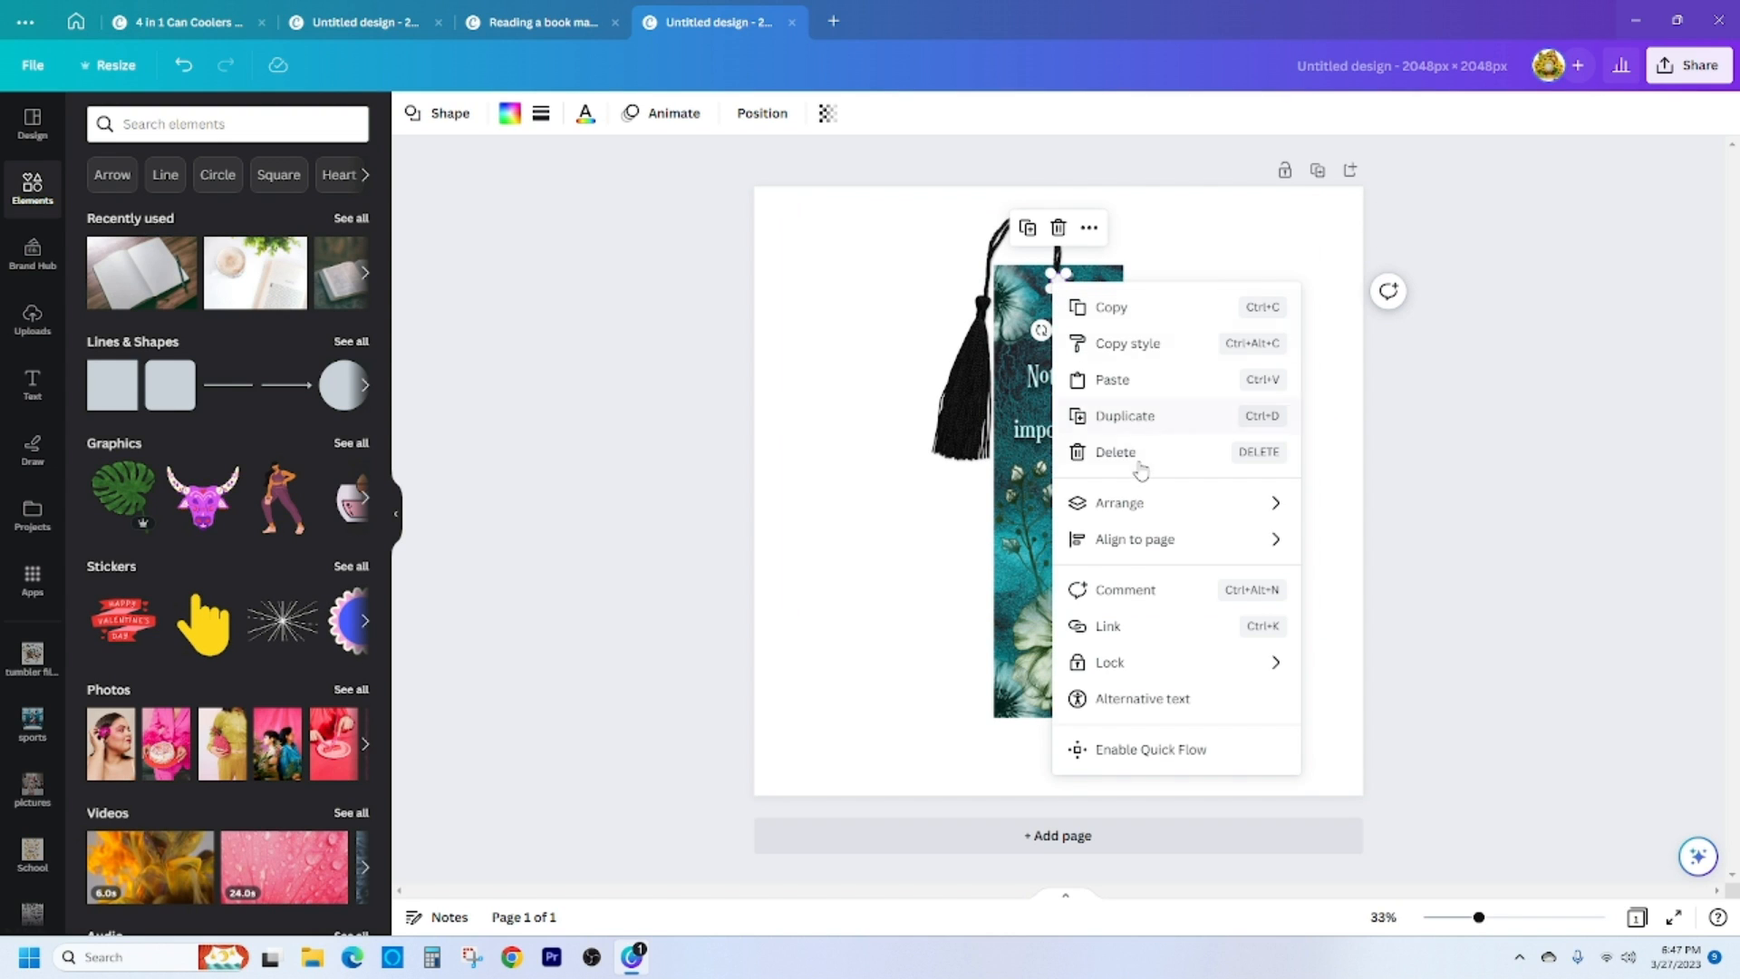
pyautogui.moveTo(1134, 504)
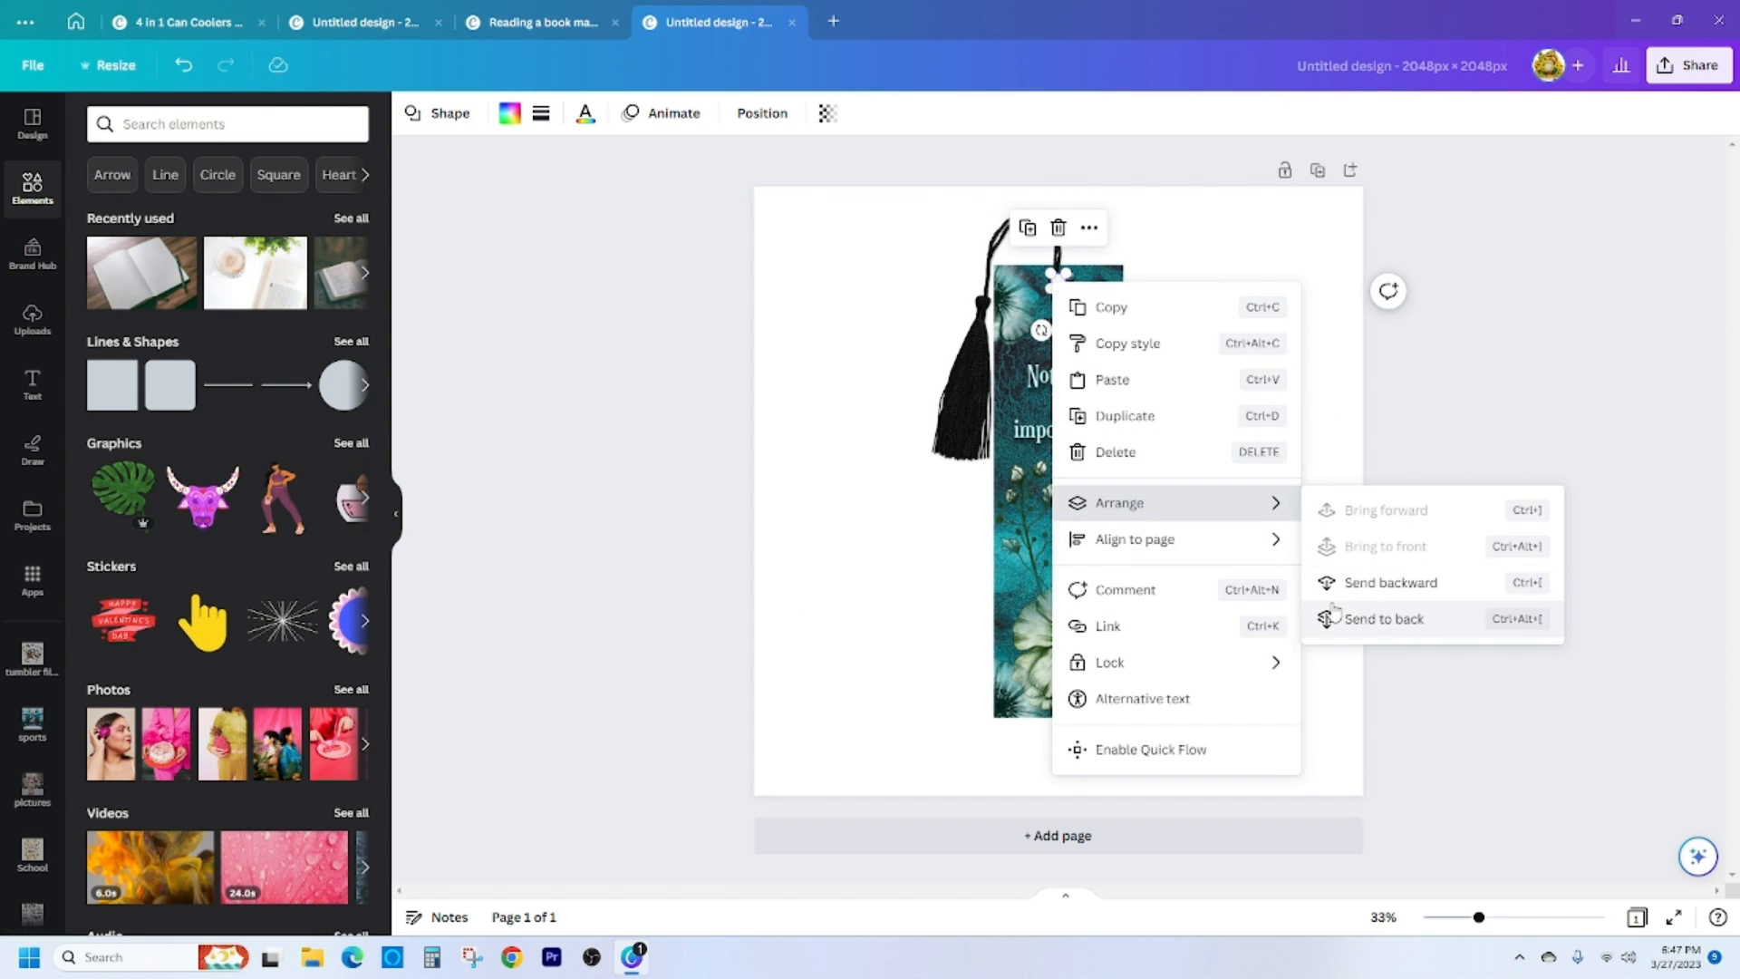
pyautogui.click(1339, 591)
pyautogui.click(1022, 288)
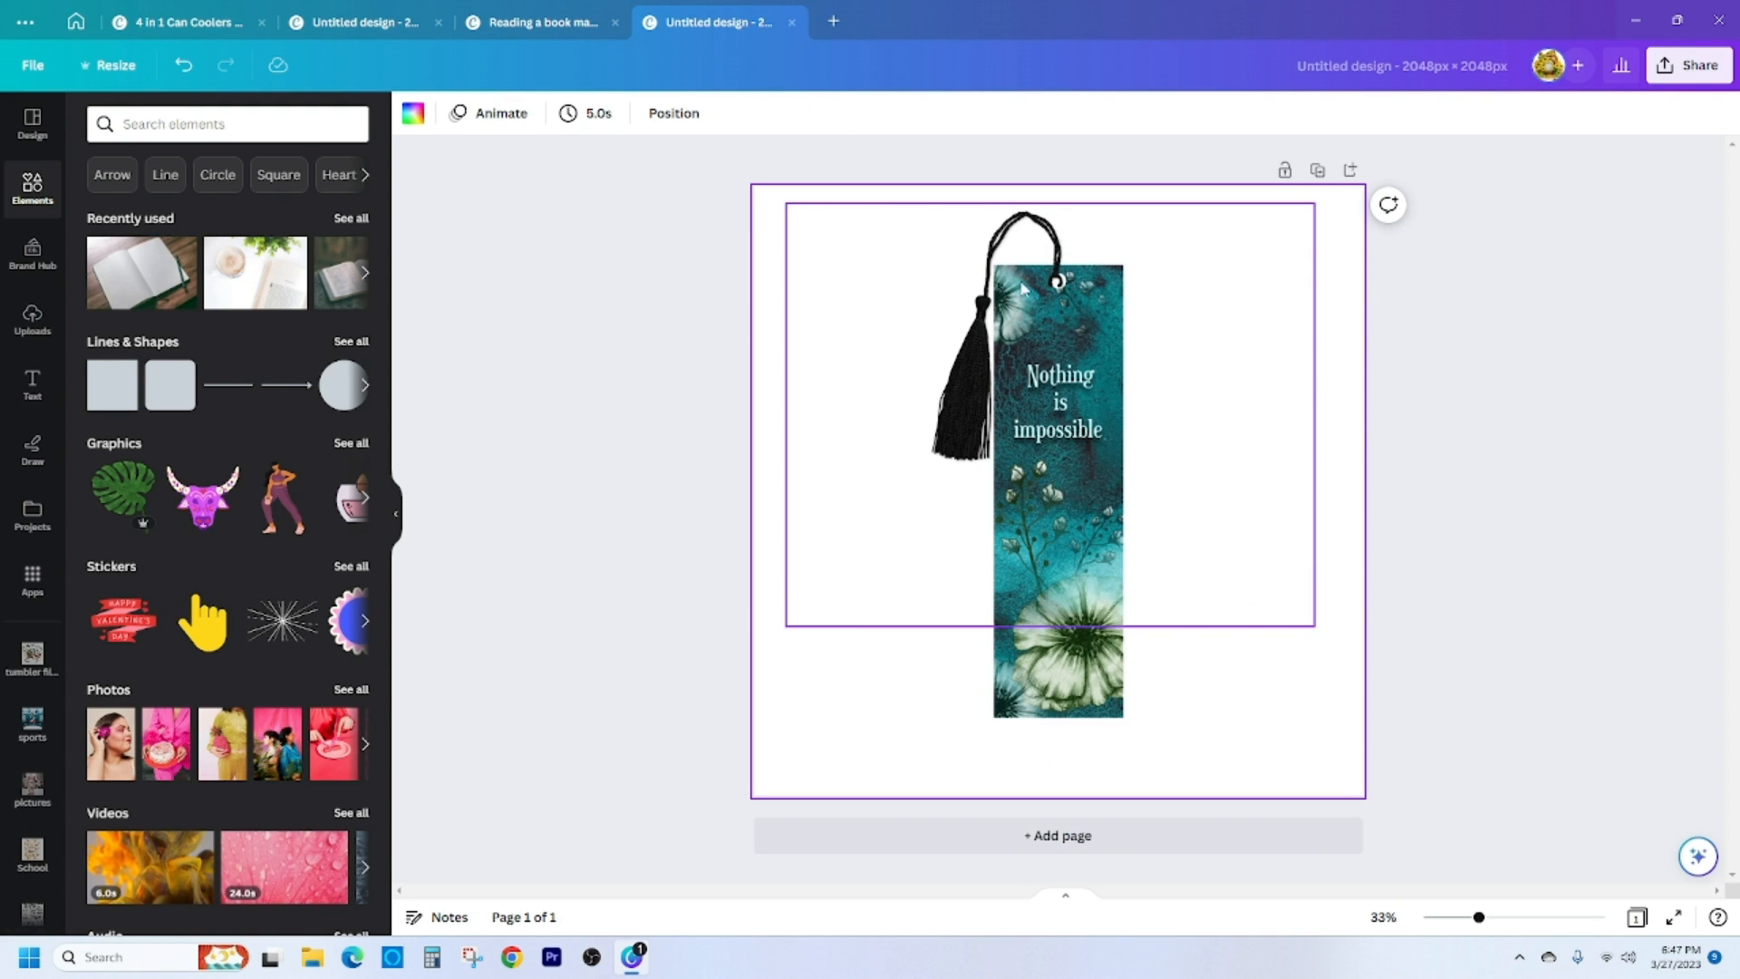
# Enlarge the tassel in two small stages and reposition its loop over the bookmark's punched hole each time.
pyautogui.click(1058, 287)
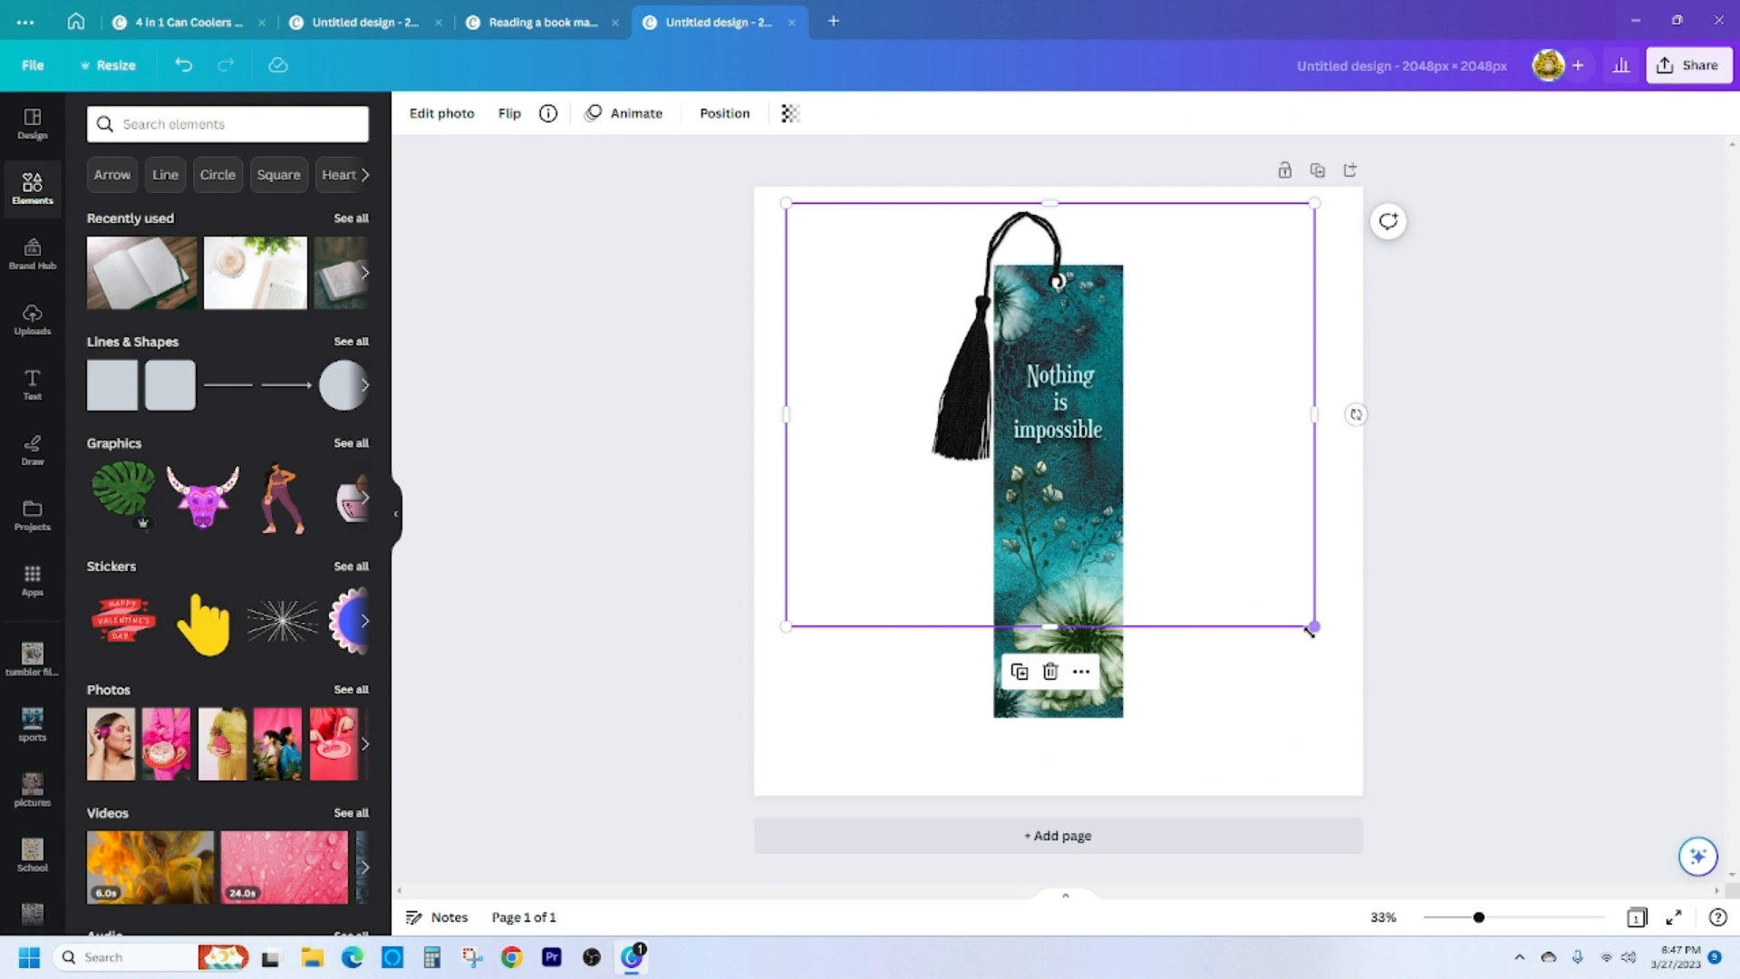
pyautogui.moveTo(1315, 627); pyautogui.dragTo(1363, 664)
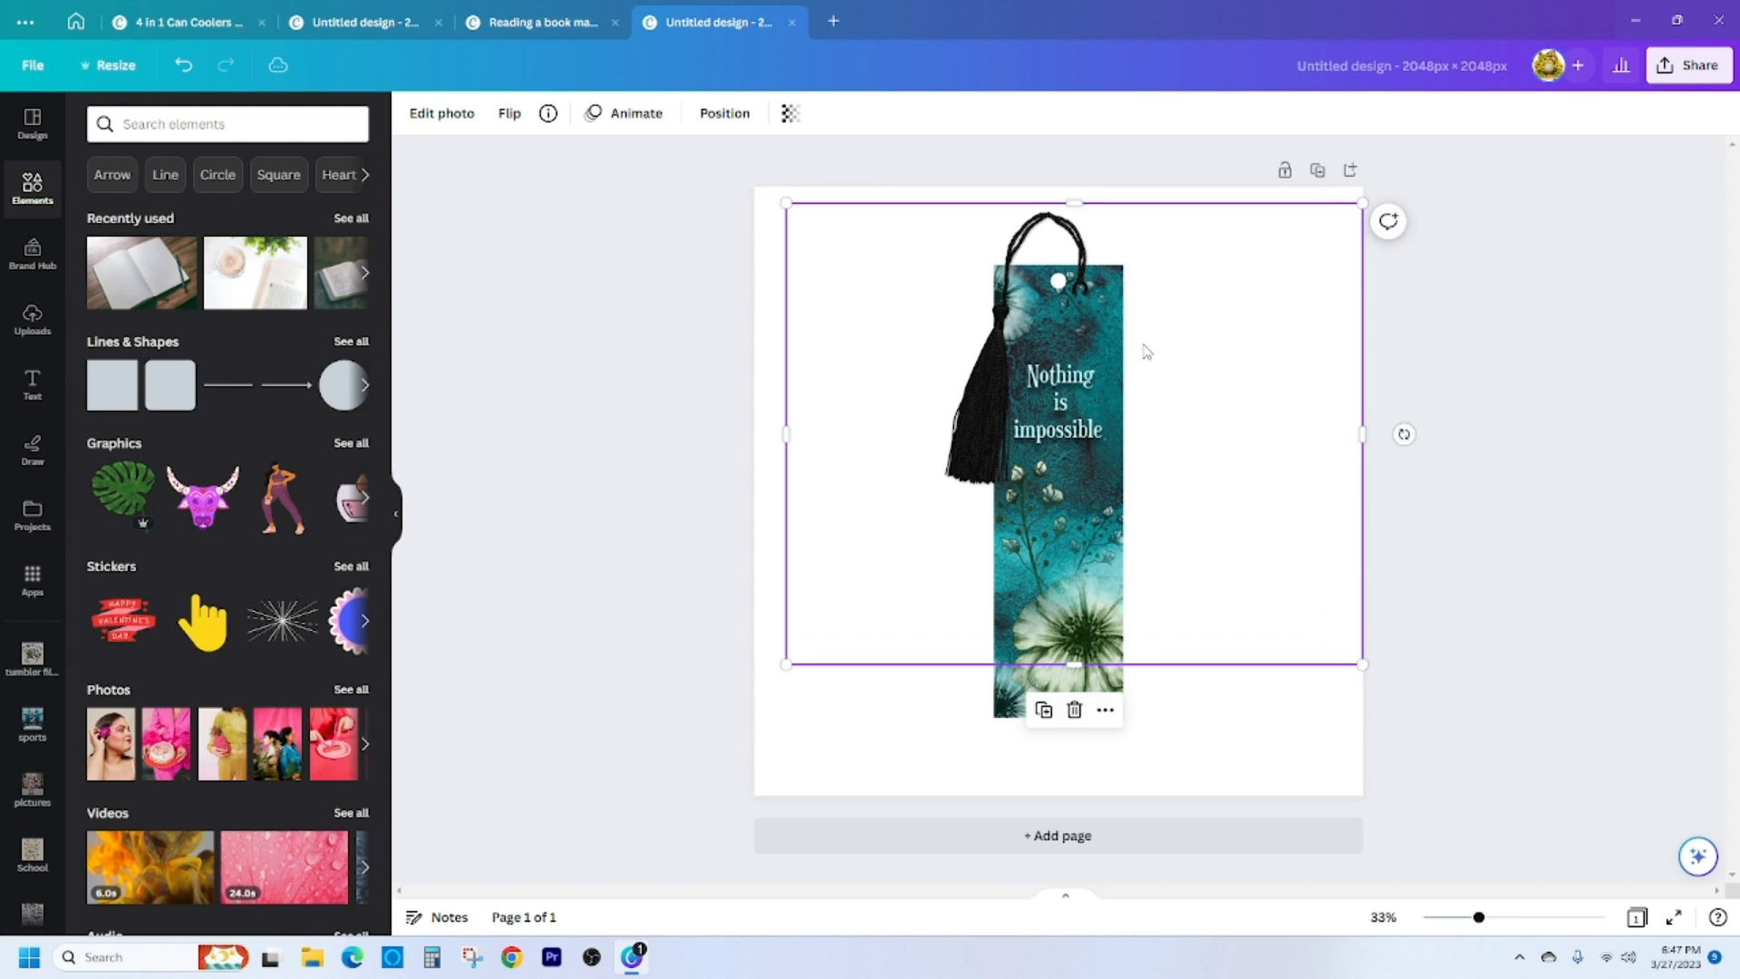
pyautogui.moveTo(1085, 287); pyautogui.dragTo(1058, 278)
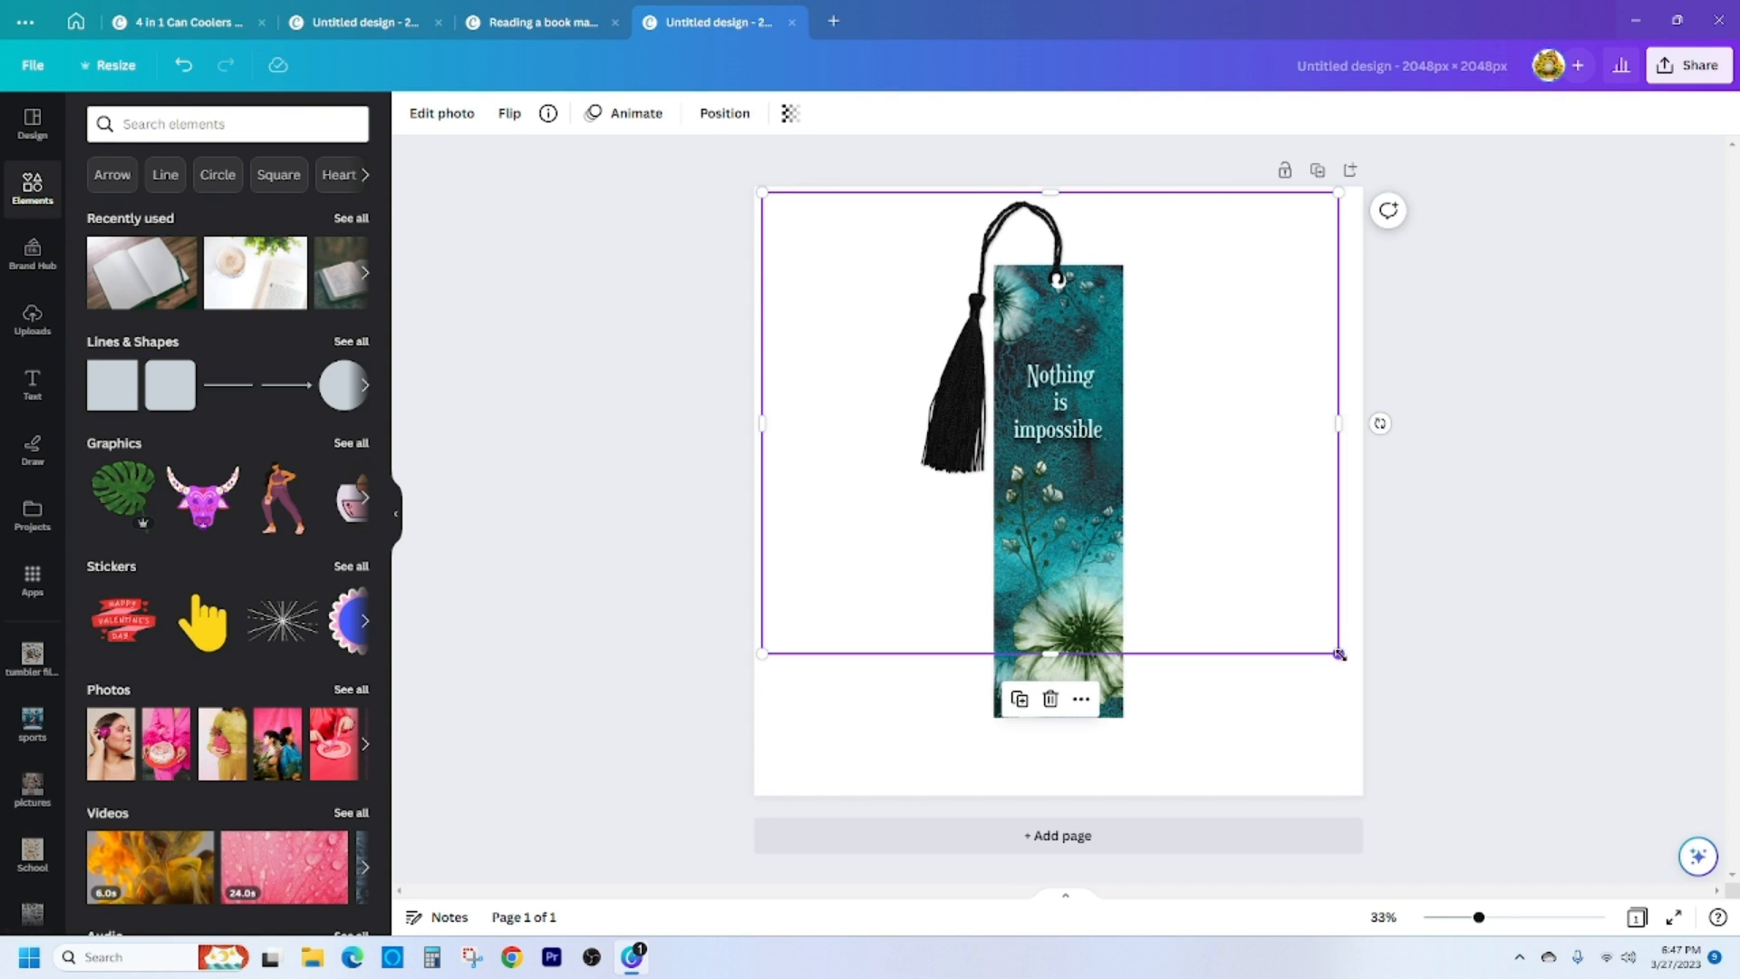
pyautogui.moveTo(1339, 653); pyautogui.dragTo(1388, 693)
pyautogui.moveTo(1083, 270); pyautogui.dragTo(1063, 254)
pyautogui.click(1478, 342)
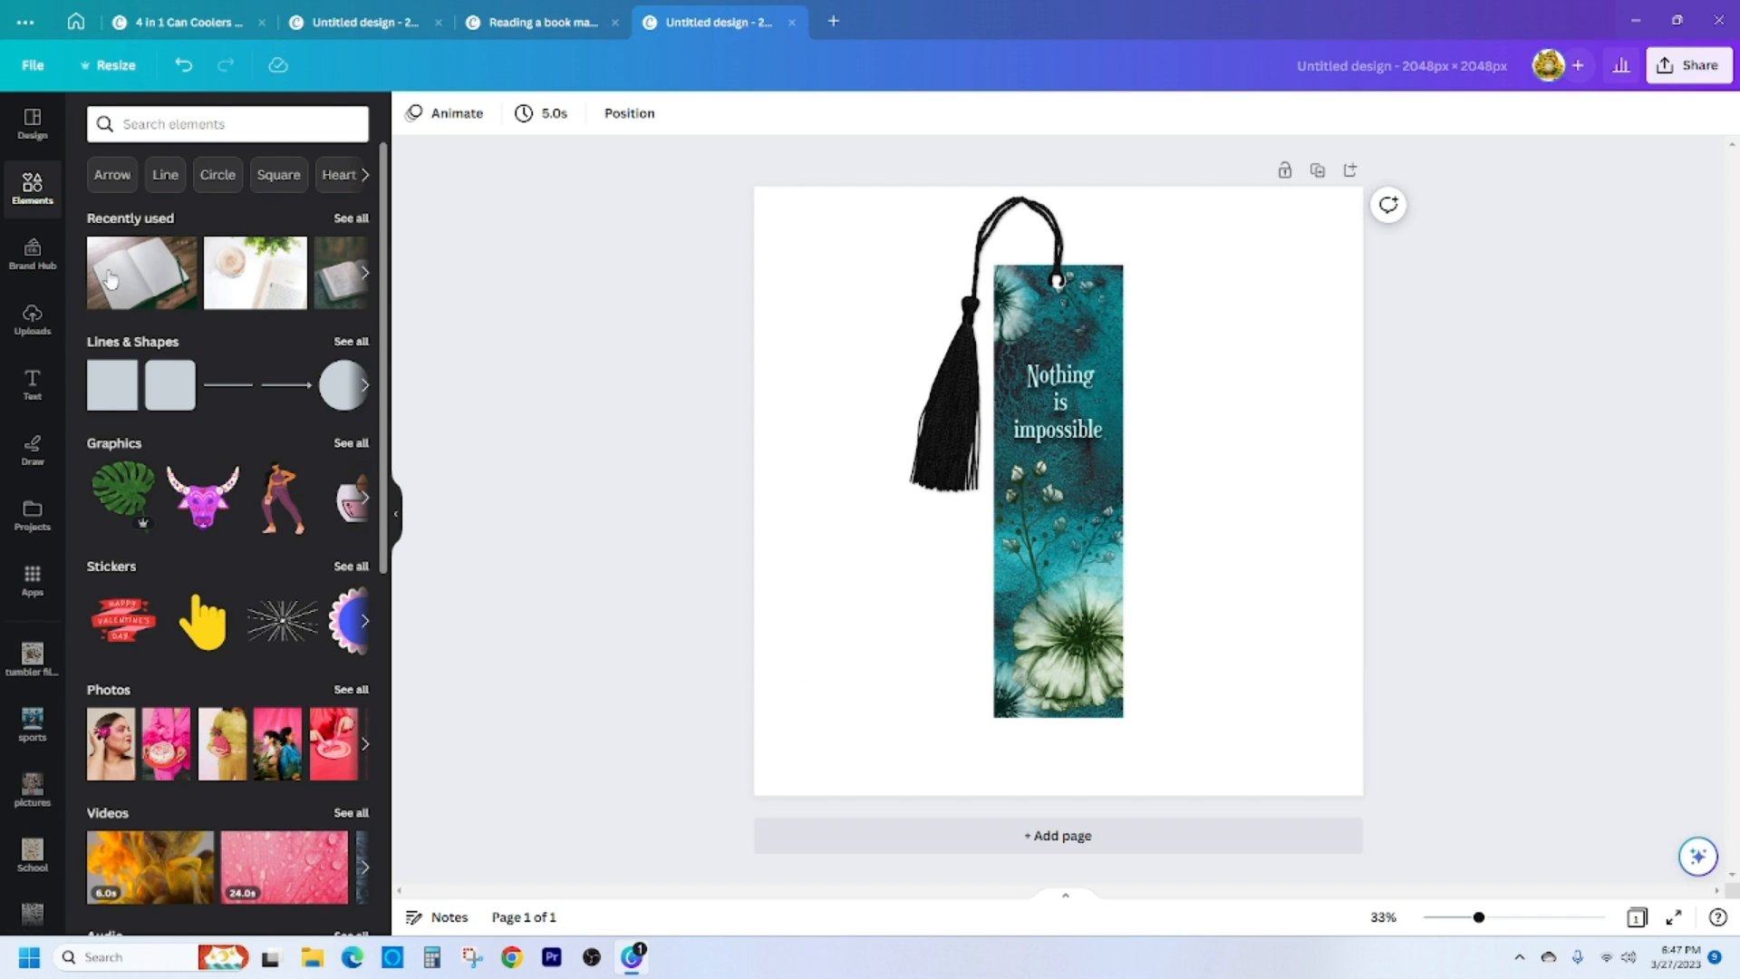
# Add the recently used open notebook photo, remove its duplicate copy, and enlarge the photo to cover the whole page.
pyautogui.click(149, 123)
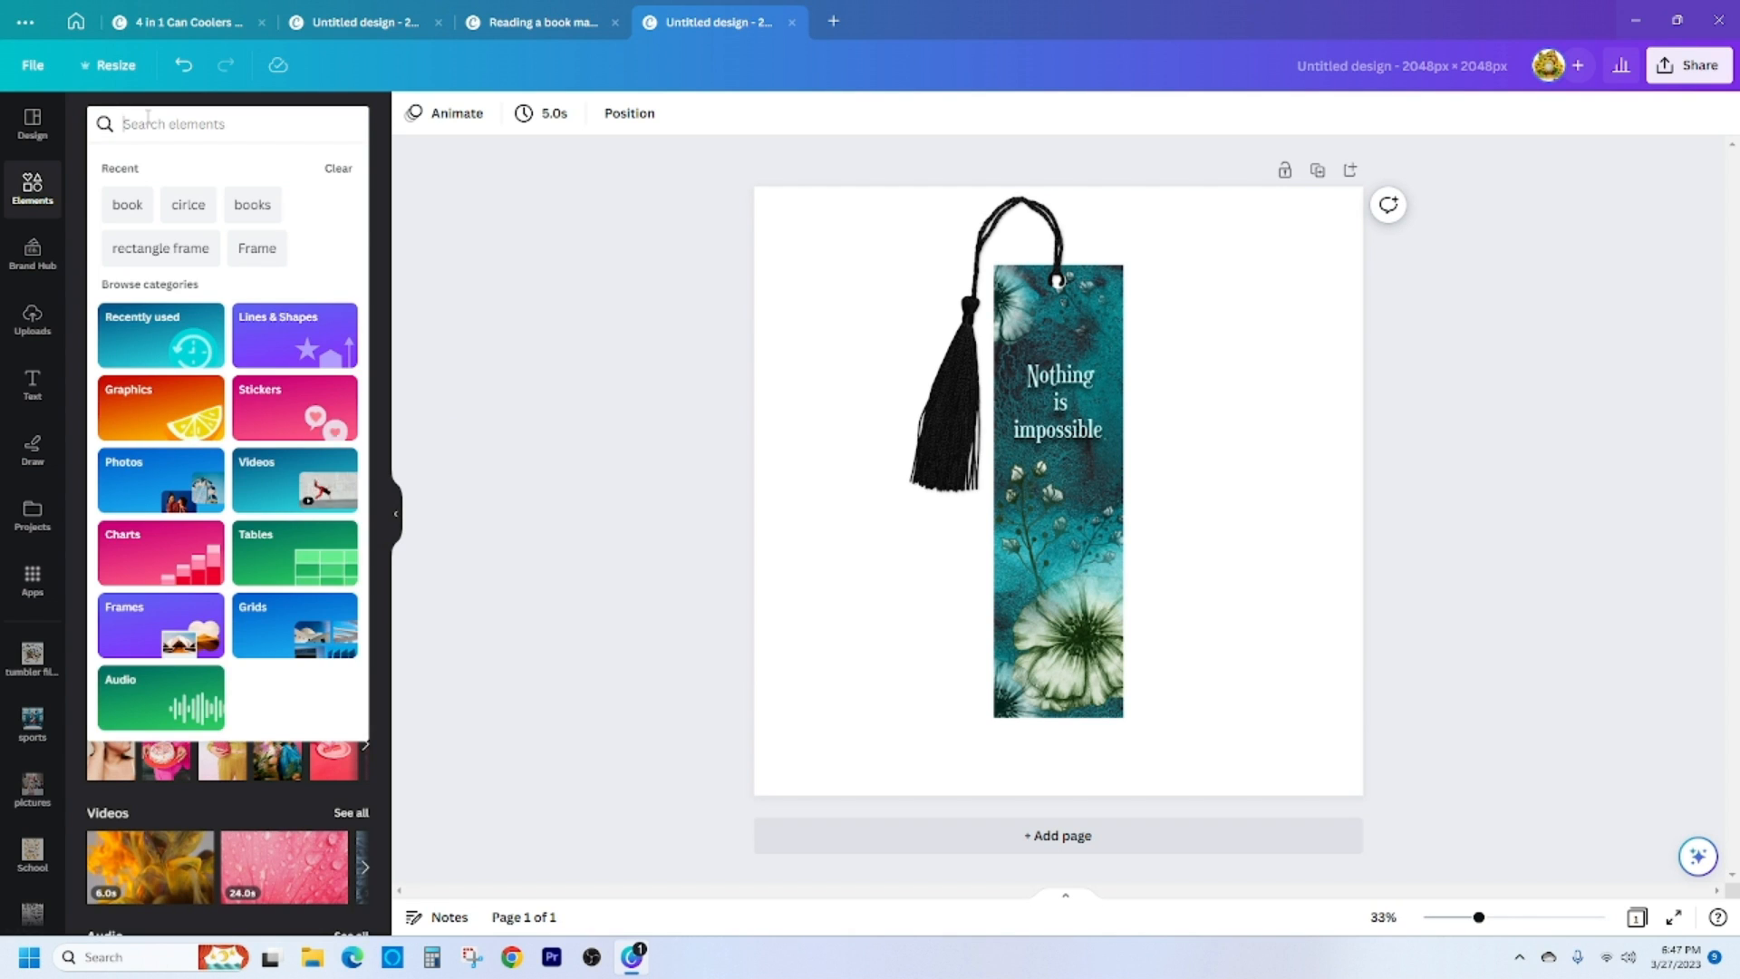
pyautogui.click(148, 118)
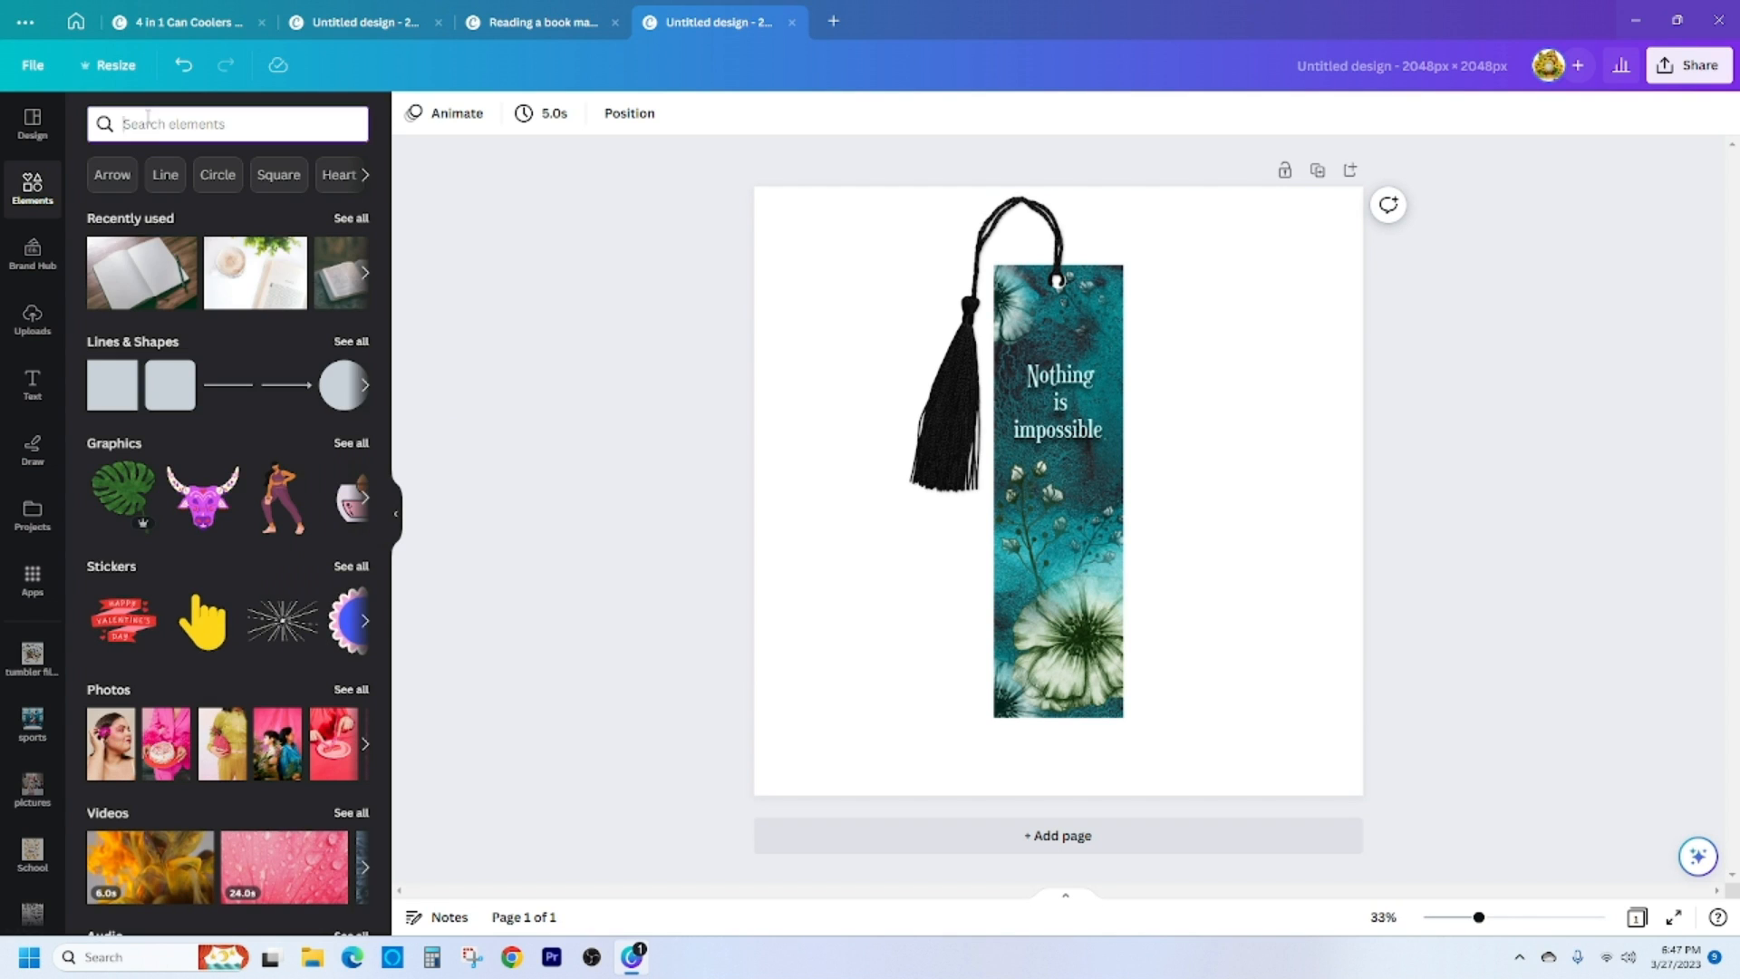
pyautogui.click(141, 272)
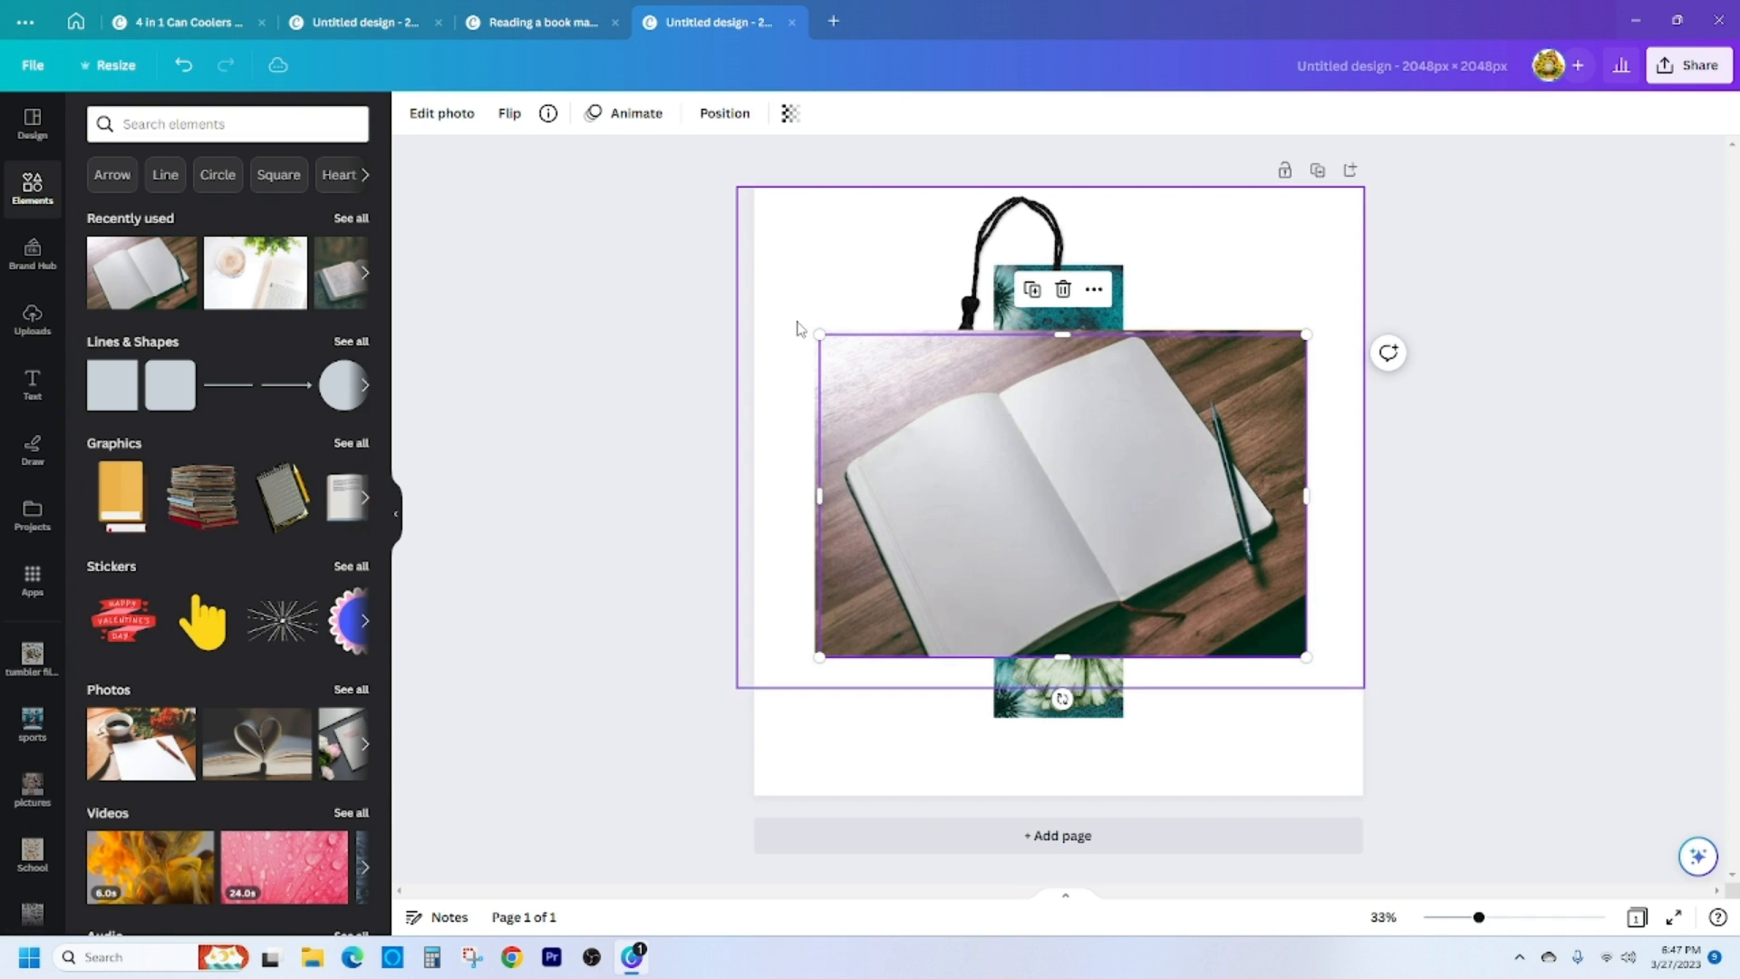
pyautogui.press('Delete')
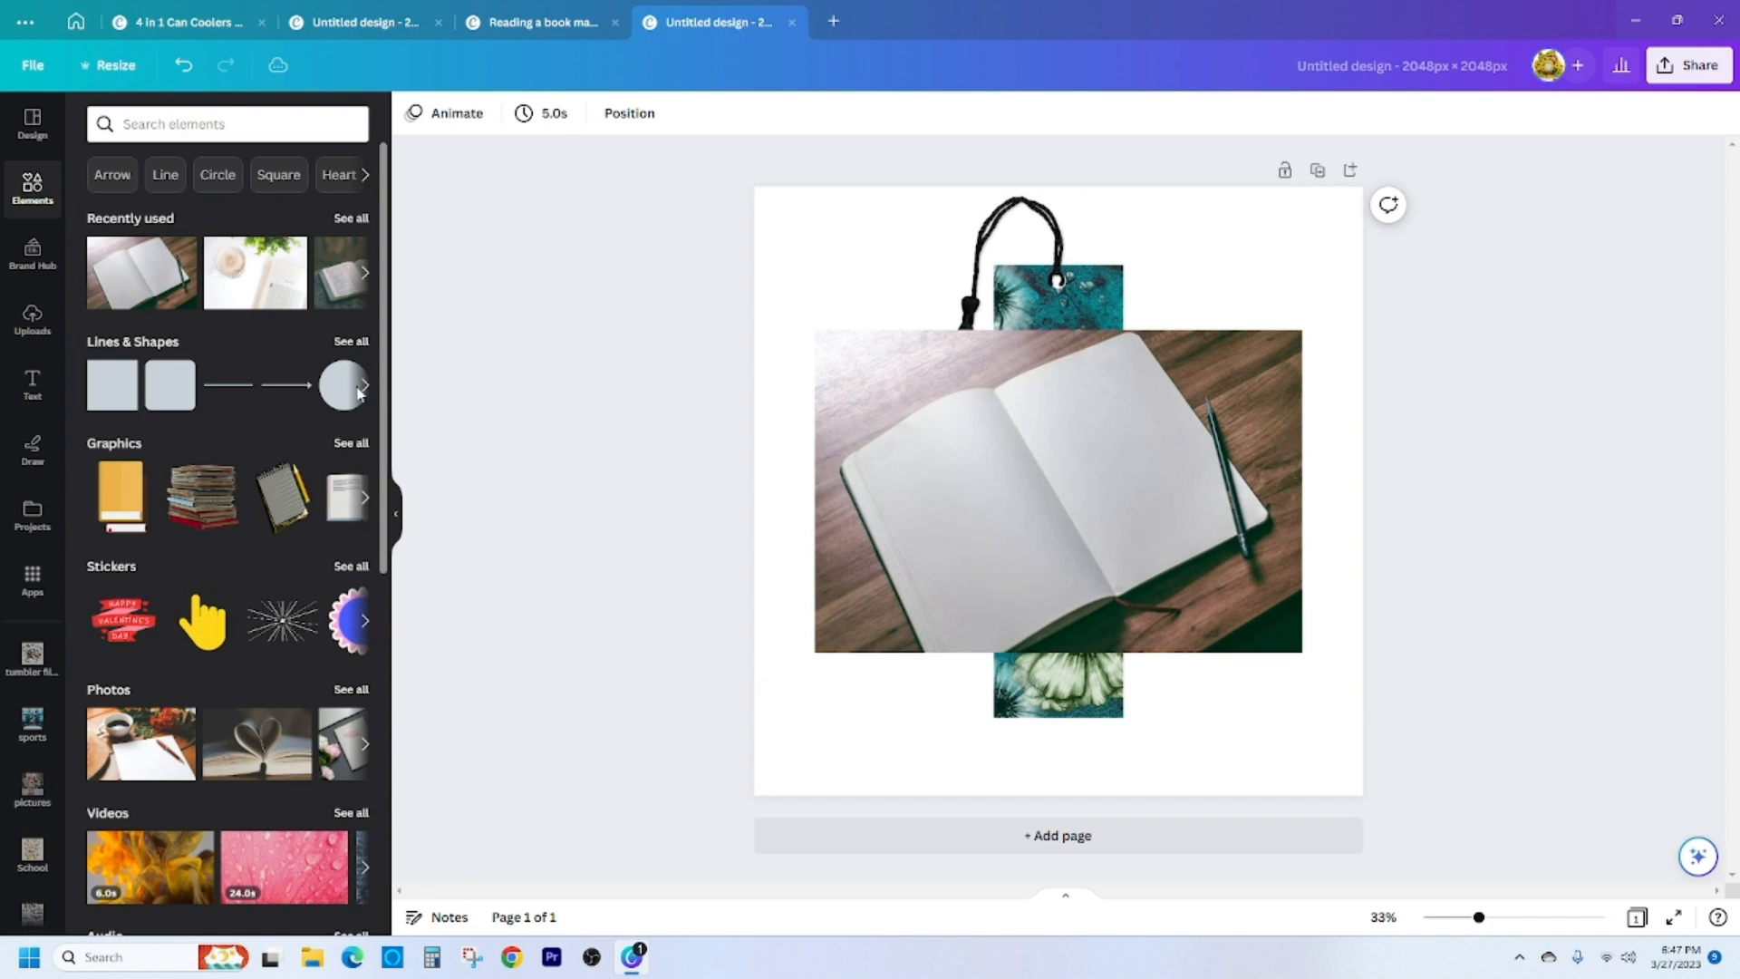
pyautogui.click(818, 334)
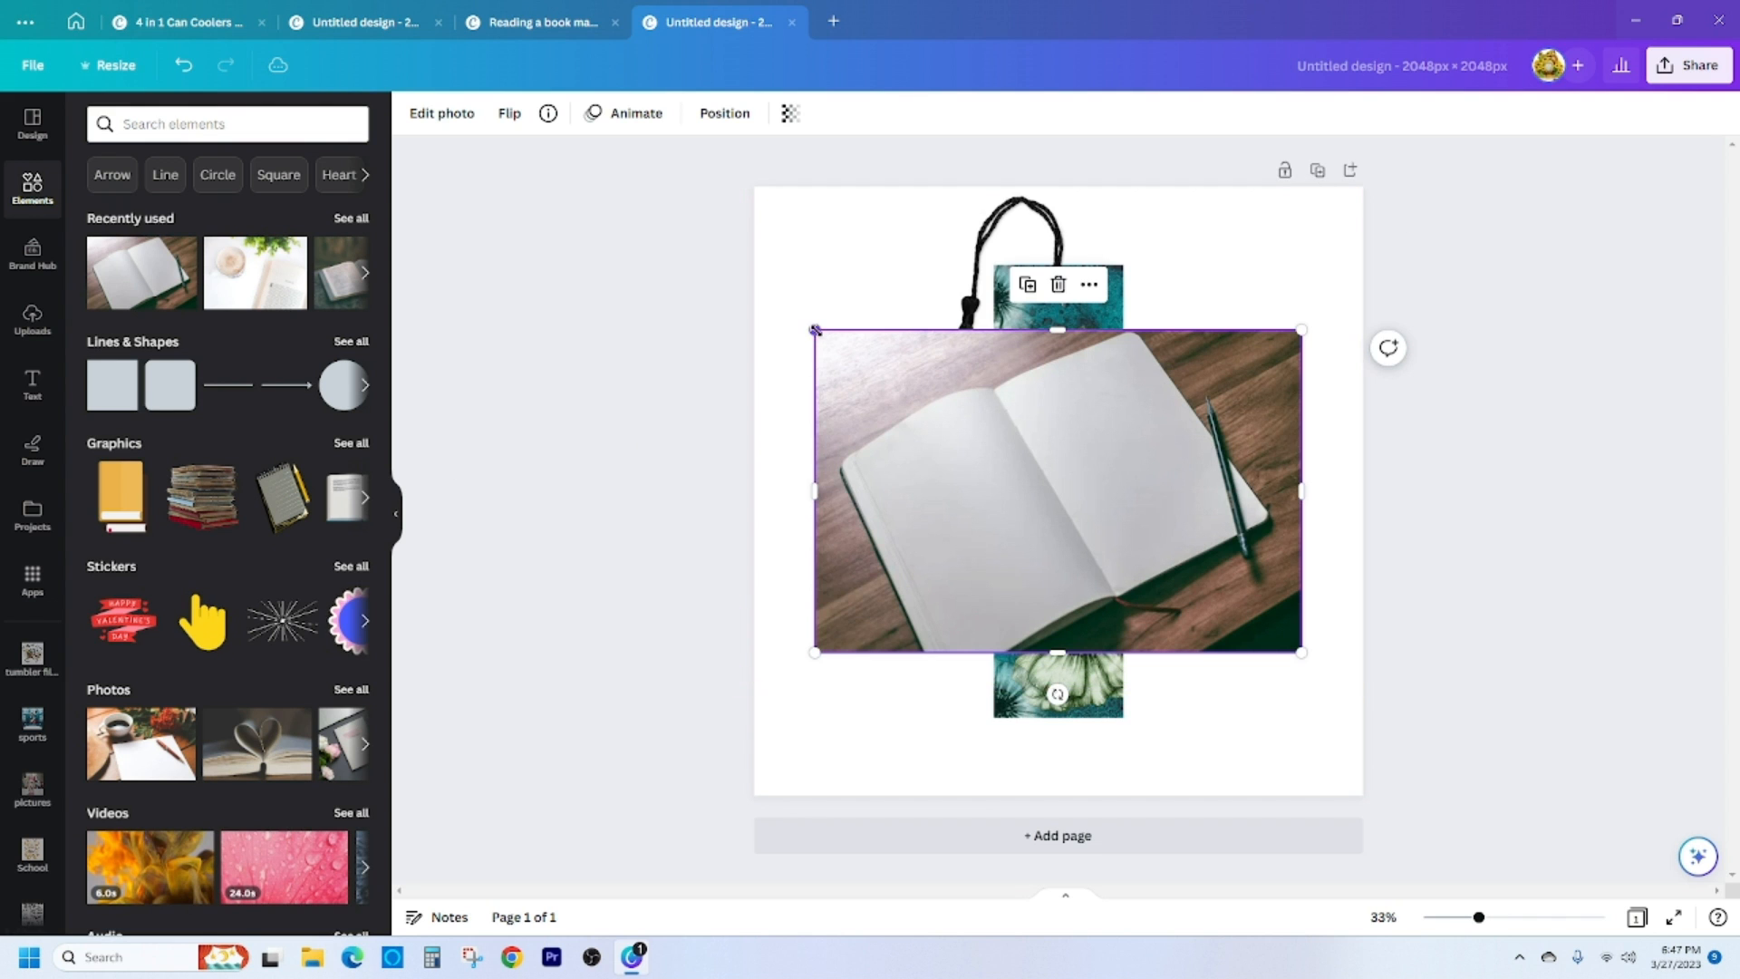
pyautogui.moveTo(817, 334); pyautogui.dragTo(911, 334)
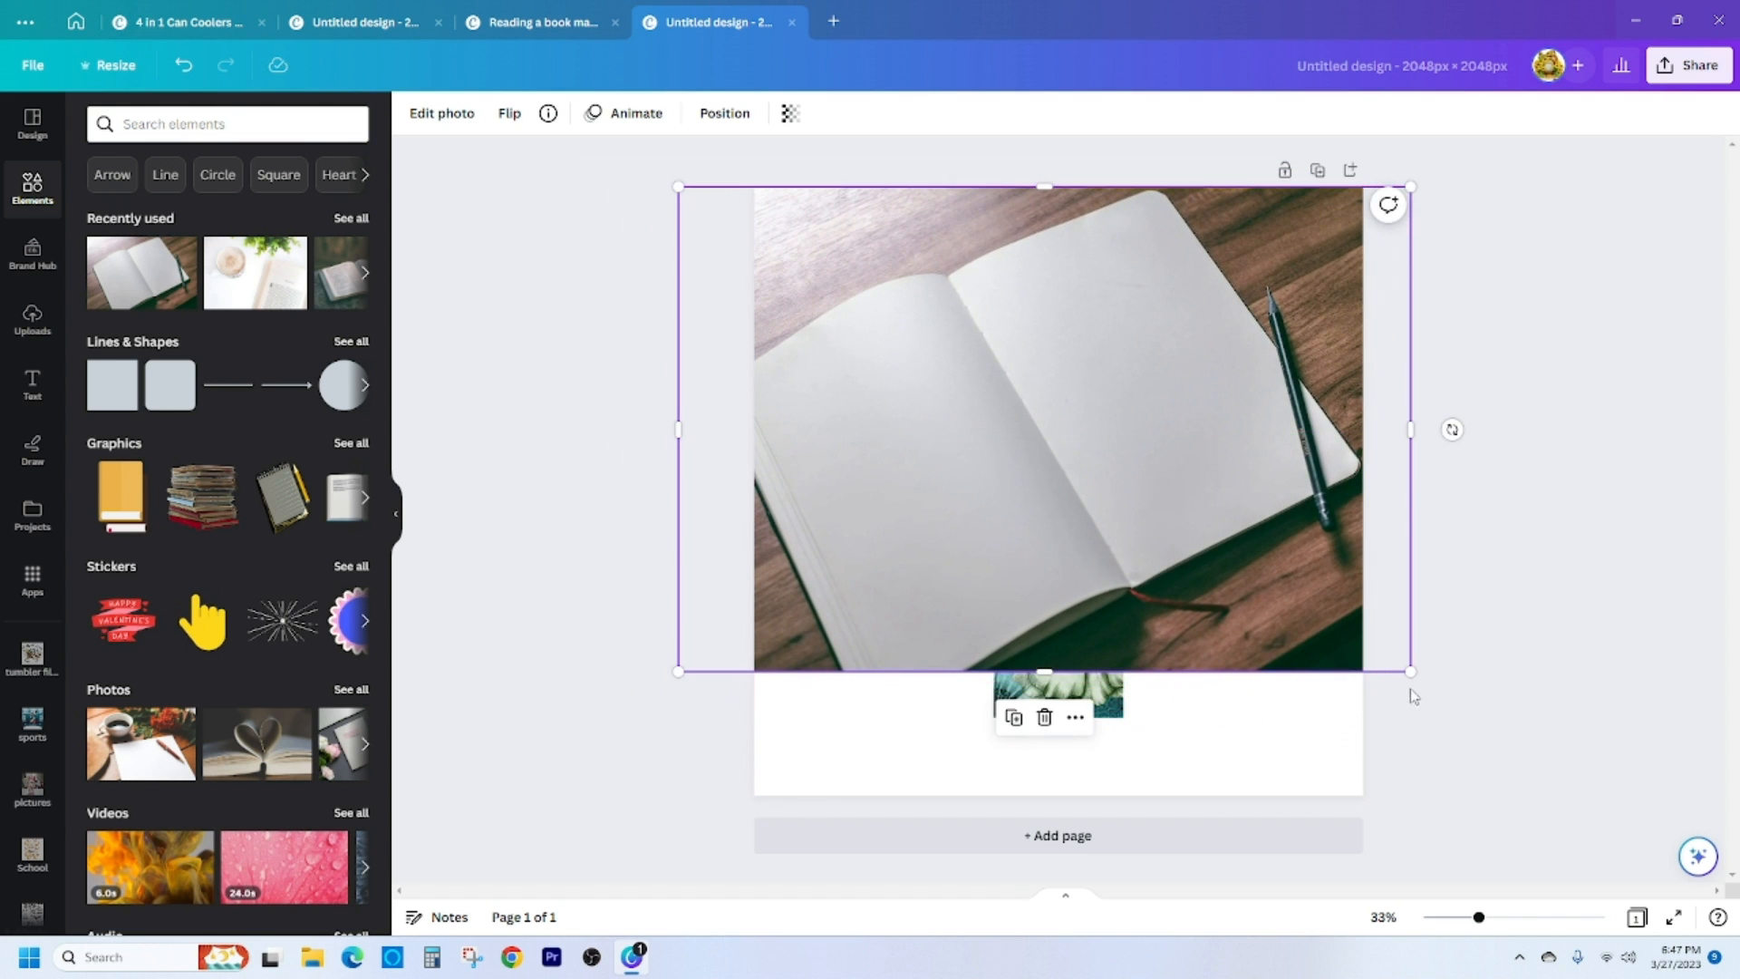
pyautogui.moveTo(1410, 671); pyautogui.dragTo(1620, 814)
pyautogui.moveTo(1122, 605); pyautogui.dragTo(1084, 605)
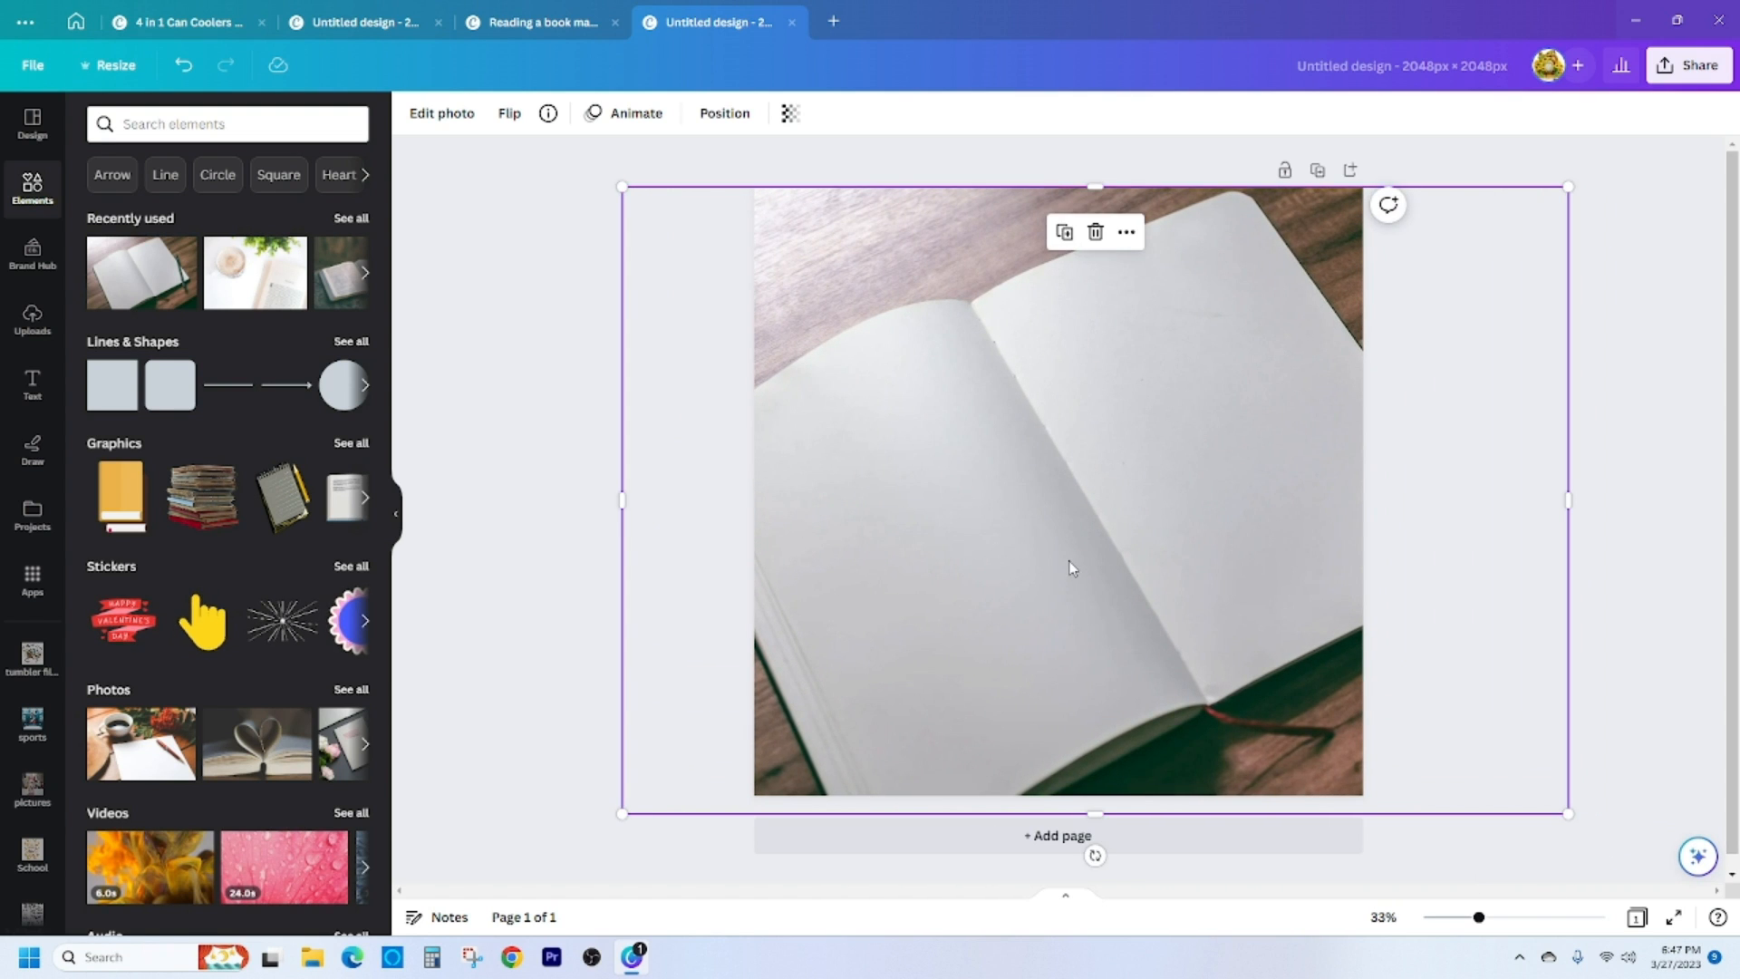
# Send the notebook photo to the back, behind the bookmark and tassel.
pyautogui.rightClick(1071, 606)
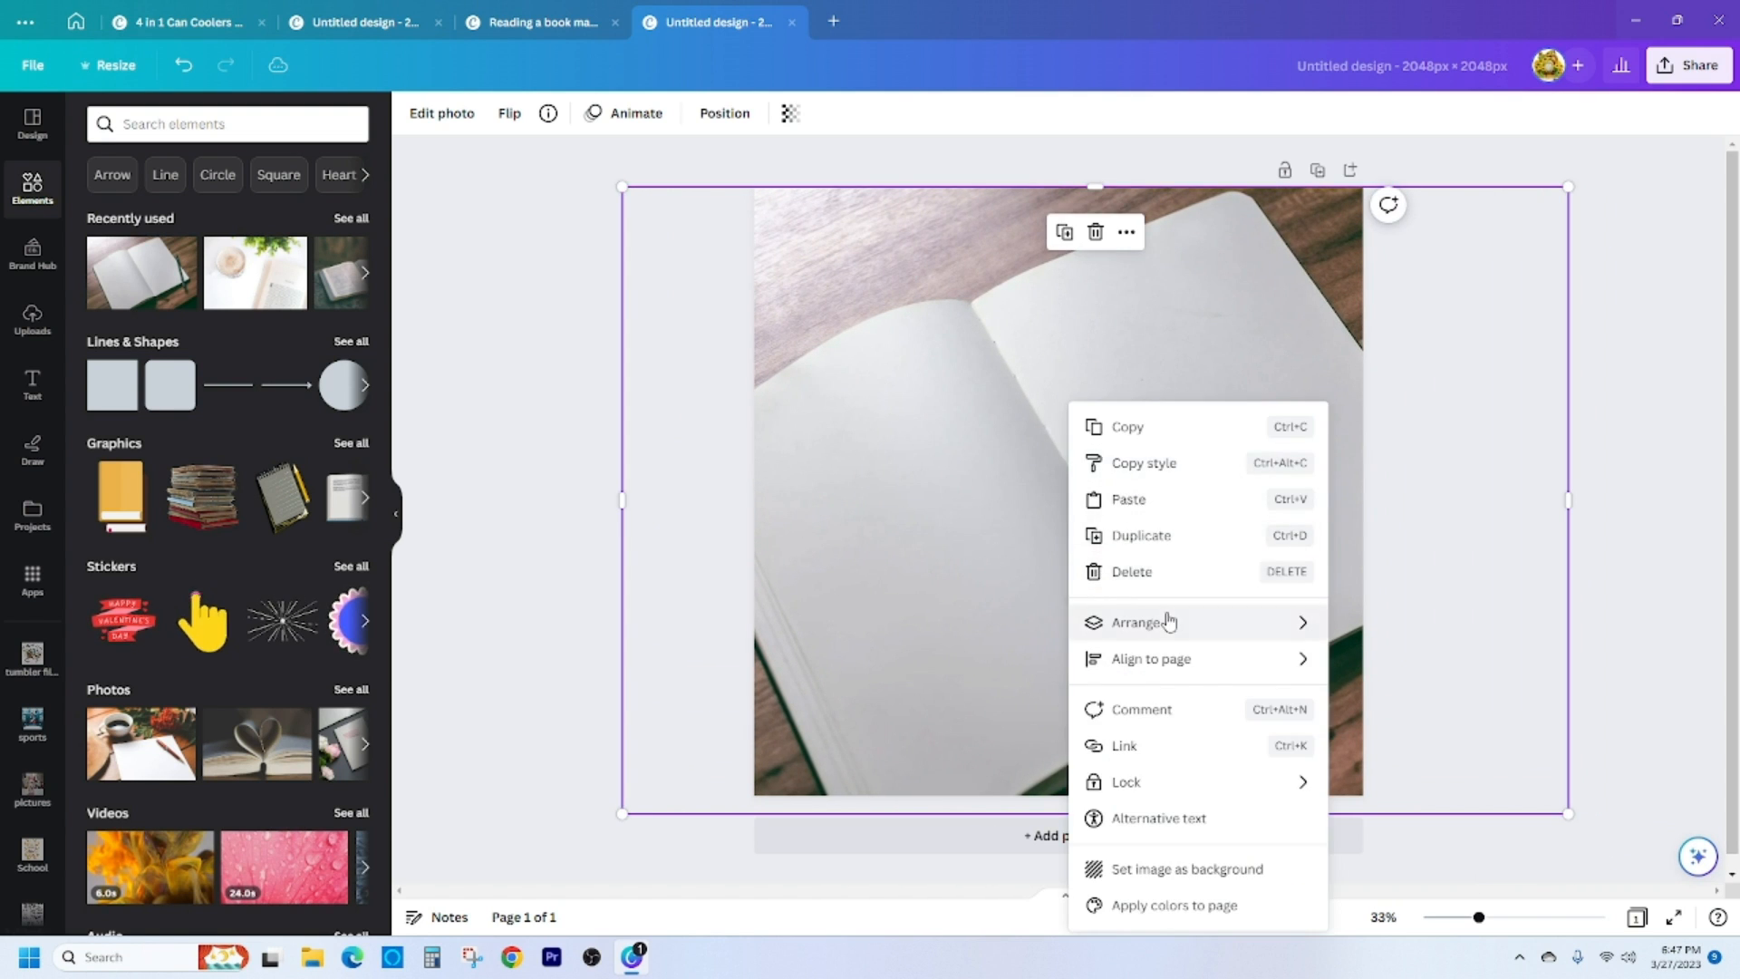
pyautogui.moveTo(1251, 621)
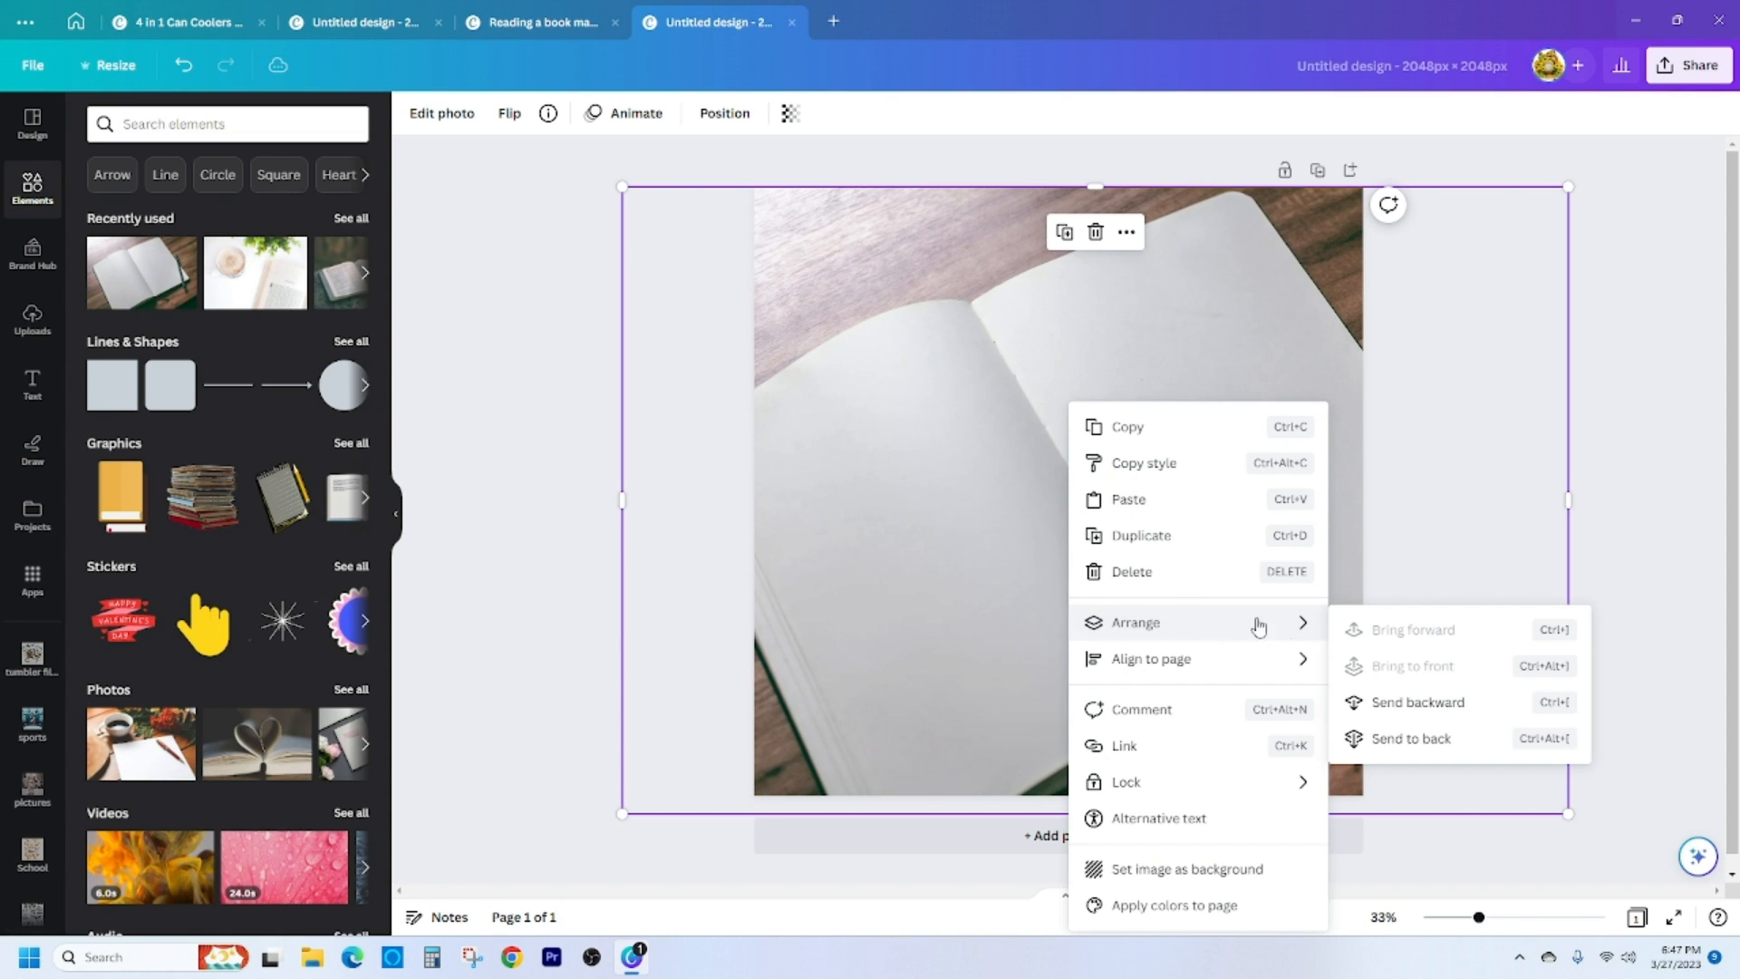
pyautogui.click(1411, 741)
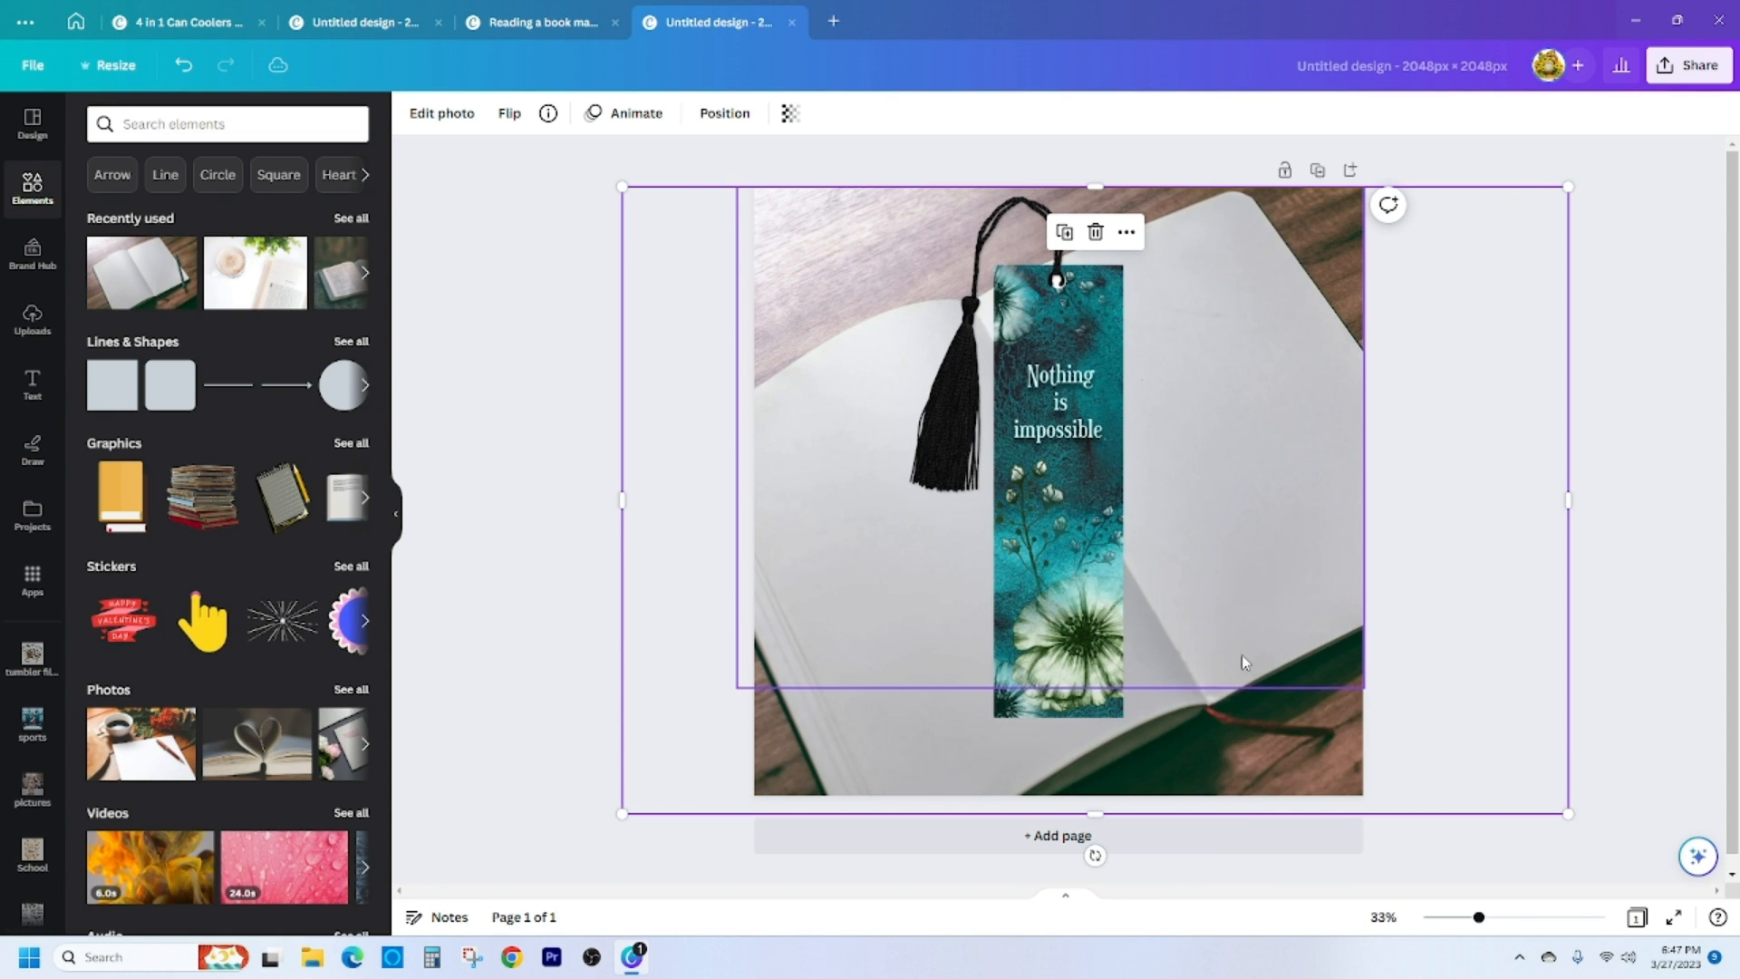
pyautogui.click(1609, 482)
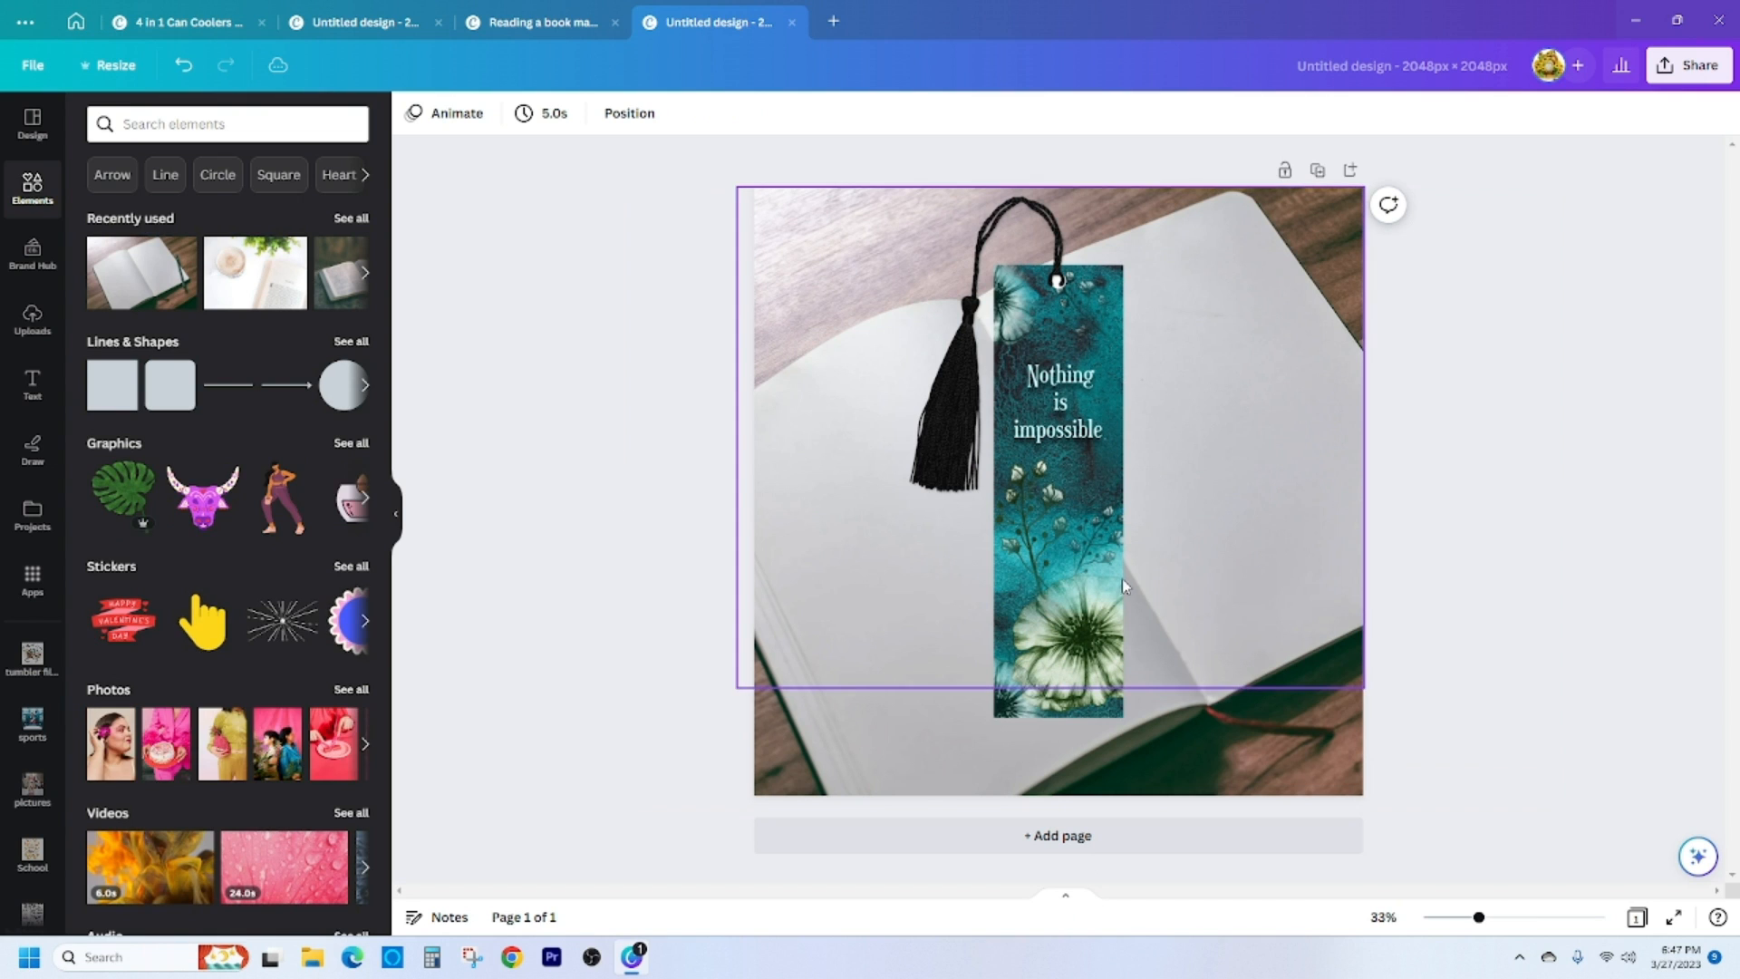
# Try to rotate the bookmark image on its own, and delete the notebook photo from the page.
pyautogui.click(1071, 530)
pyautogui.click(1077, 711)
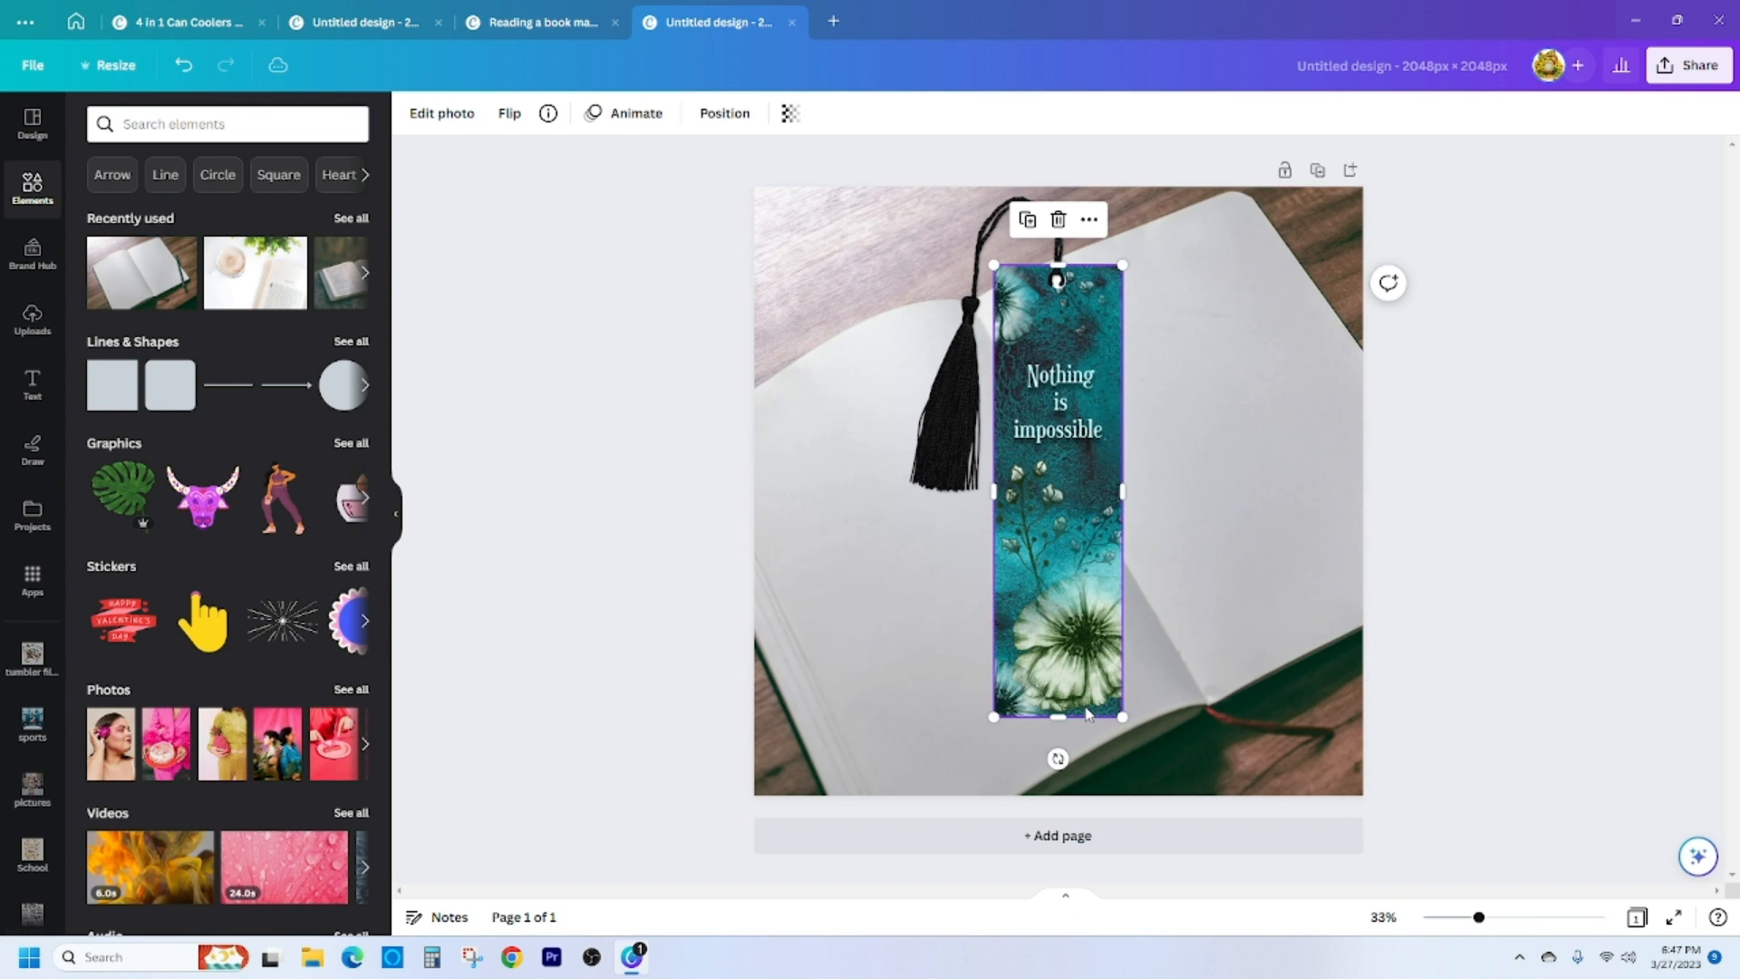
pyautogui.moveTo(1059, 757)
pyautogui.mouseDown()
pyautogui.moveTo(1027, 764)
pyautogui.moveTo(1061, 760)
pyautogui.mouseUp()
pyautogui.click(1031, 520)
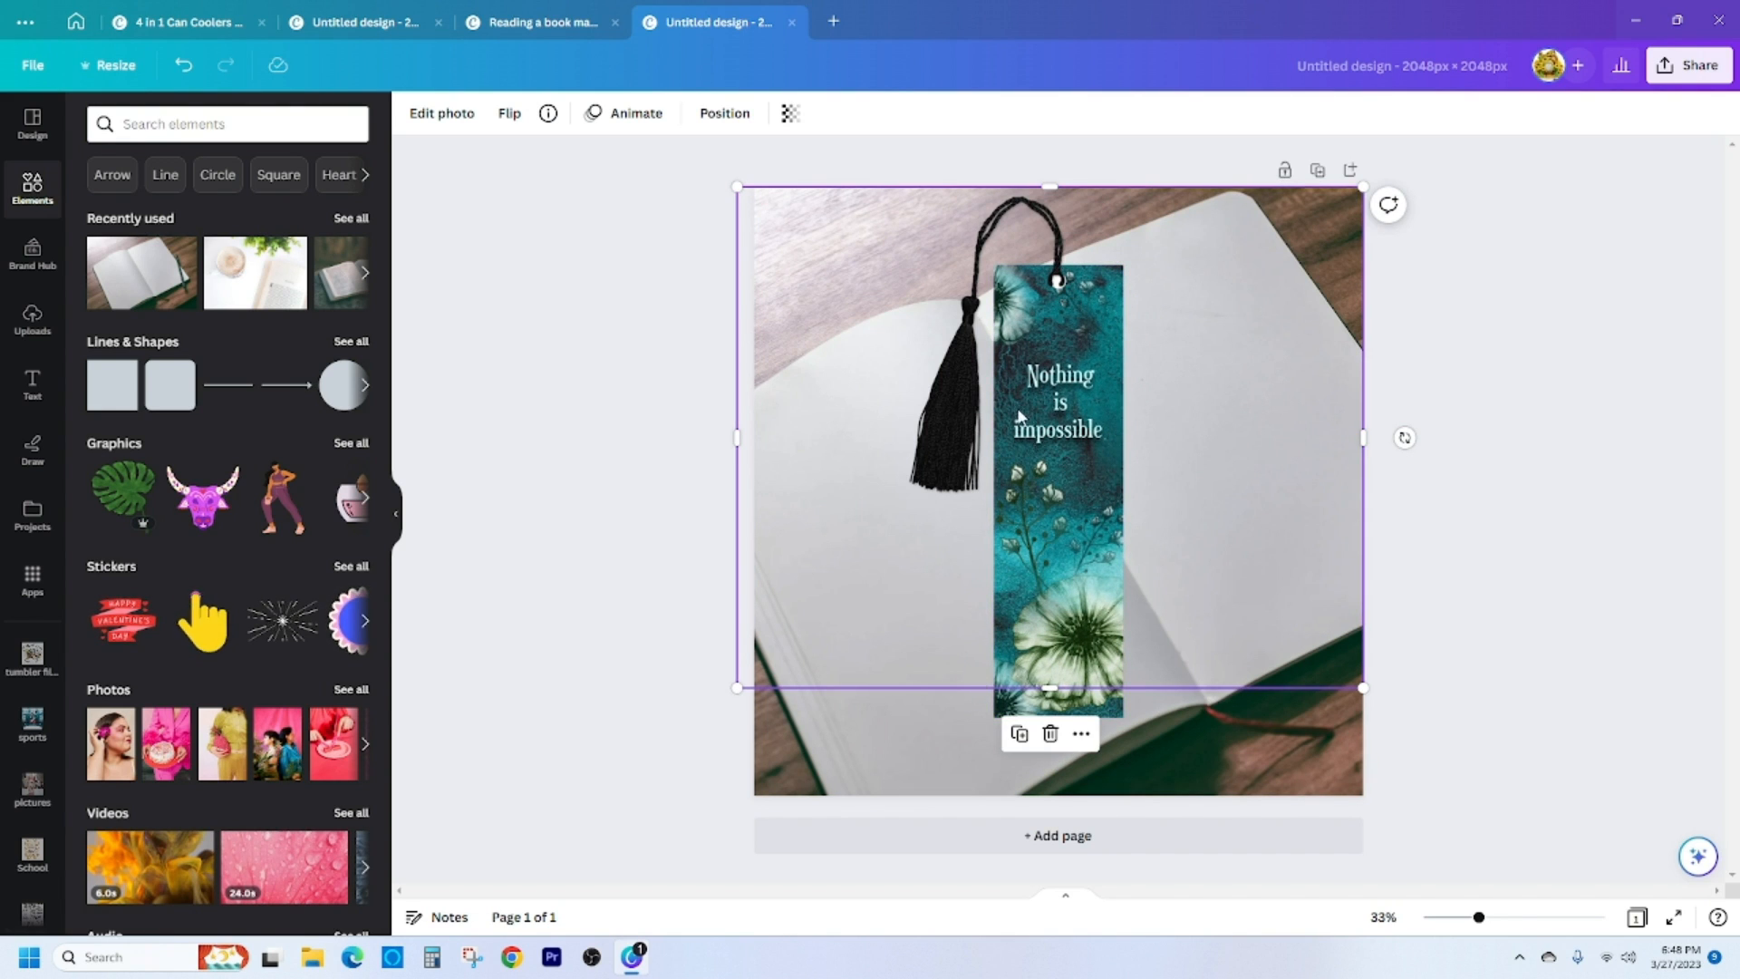
pyautogui.click(1067, 297)
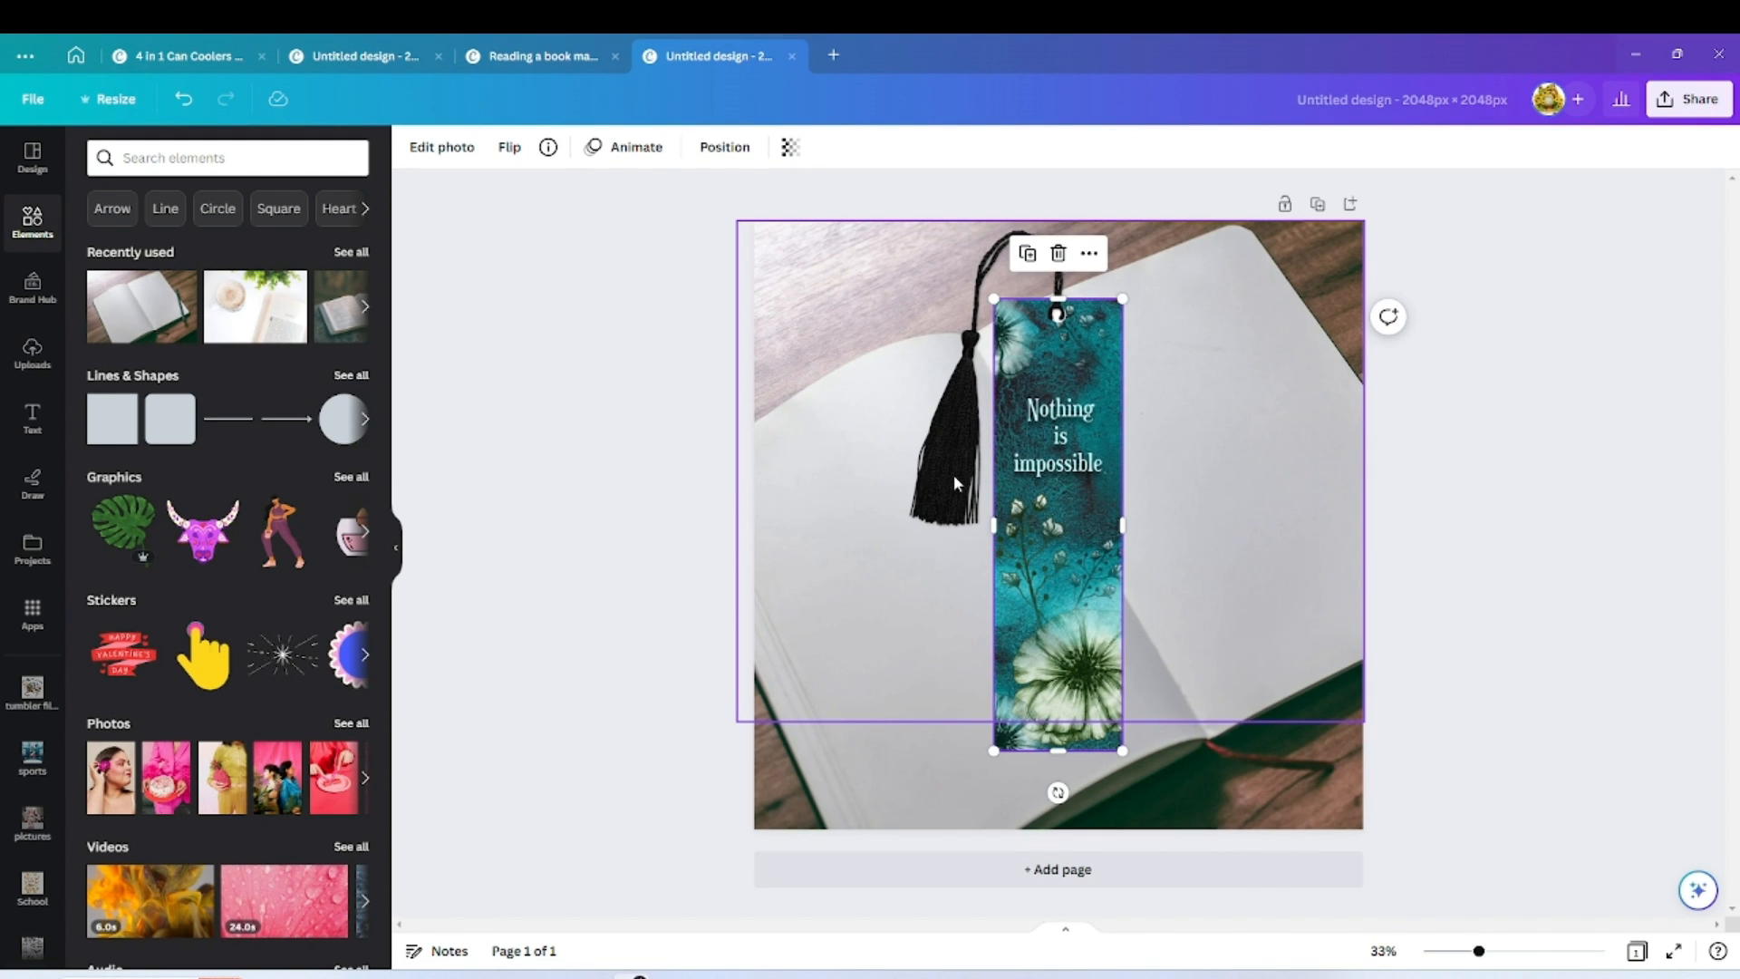
pyautogui.click(931, 662)
pyautogui.press('Delete')
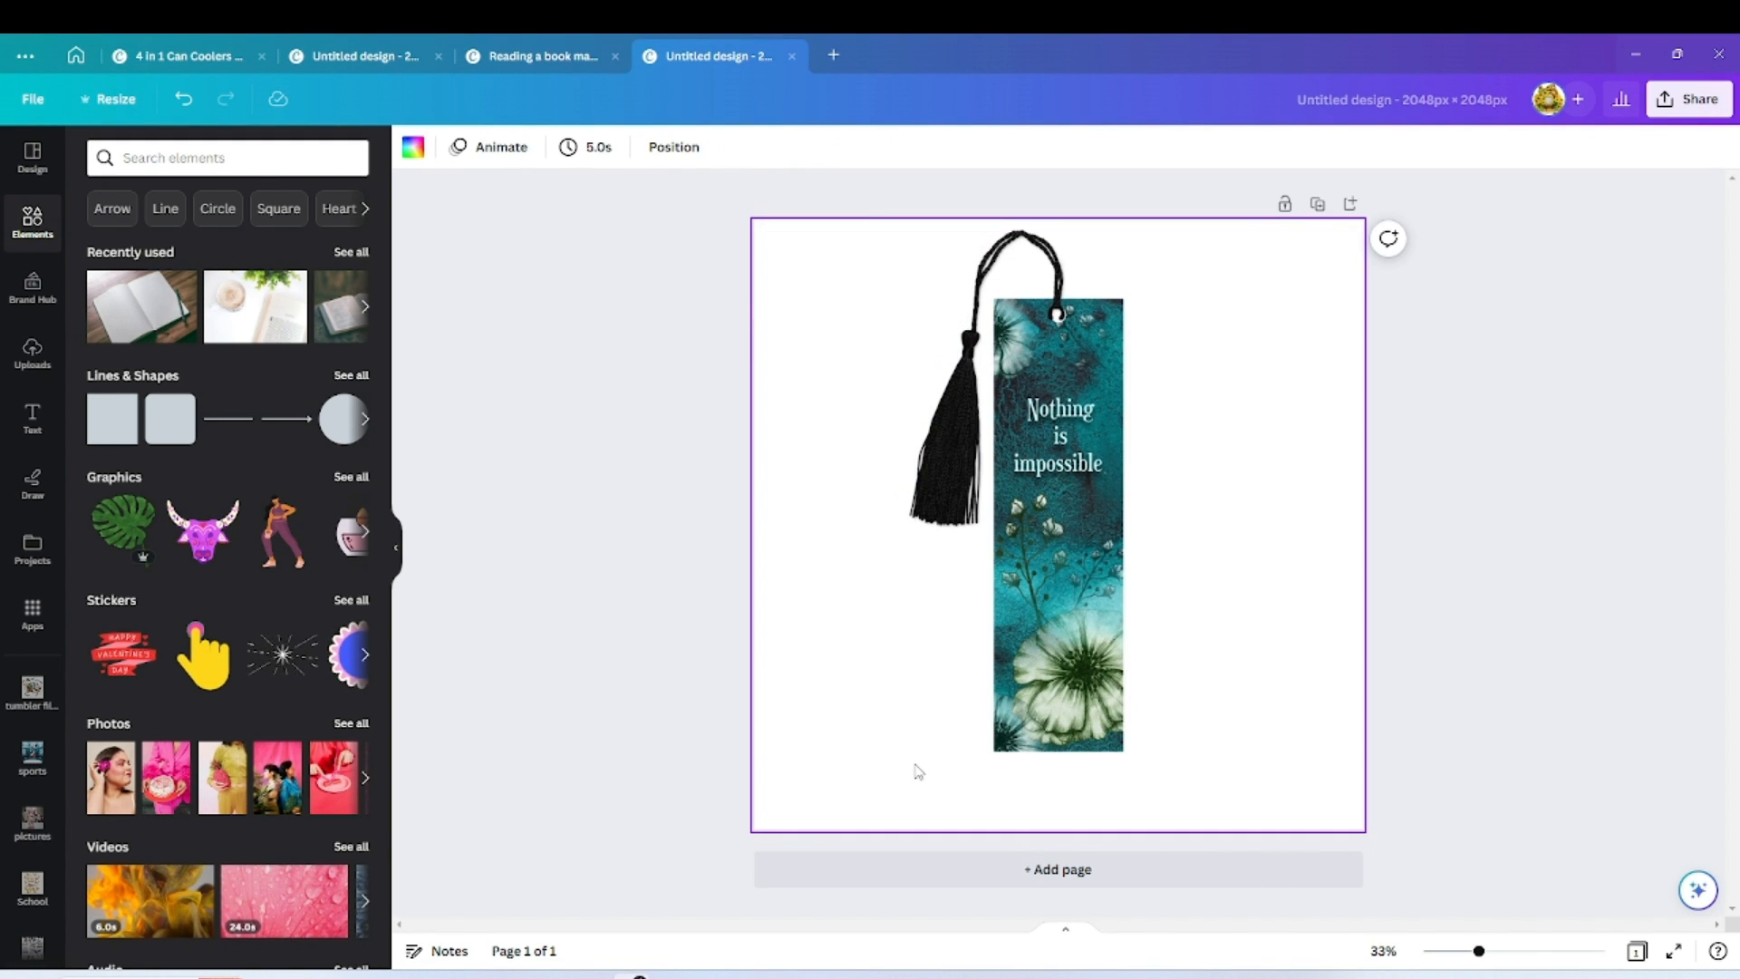
# Group all the bookmark, hole and tassel elements, and tilt the whole group slightly clockwise near the page centre.
pyautogui.click(784, 709)
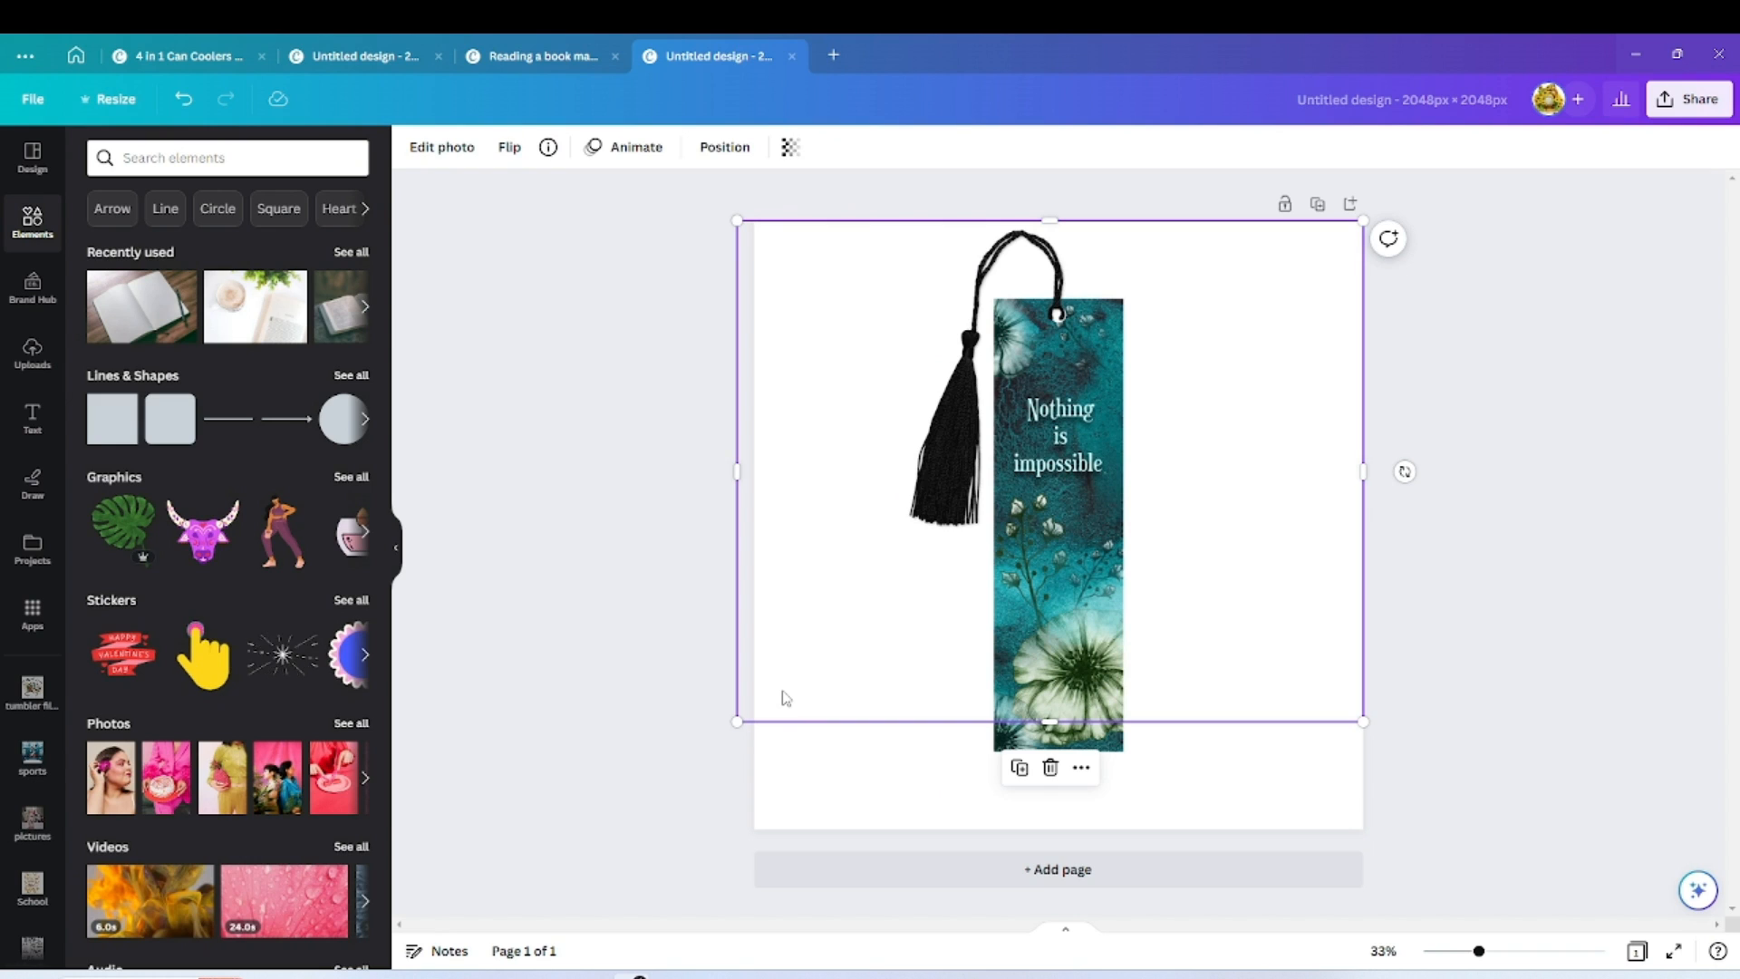
pyautogui.hotkey('ctrl', 'a')
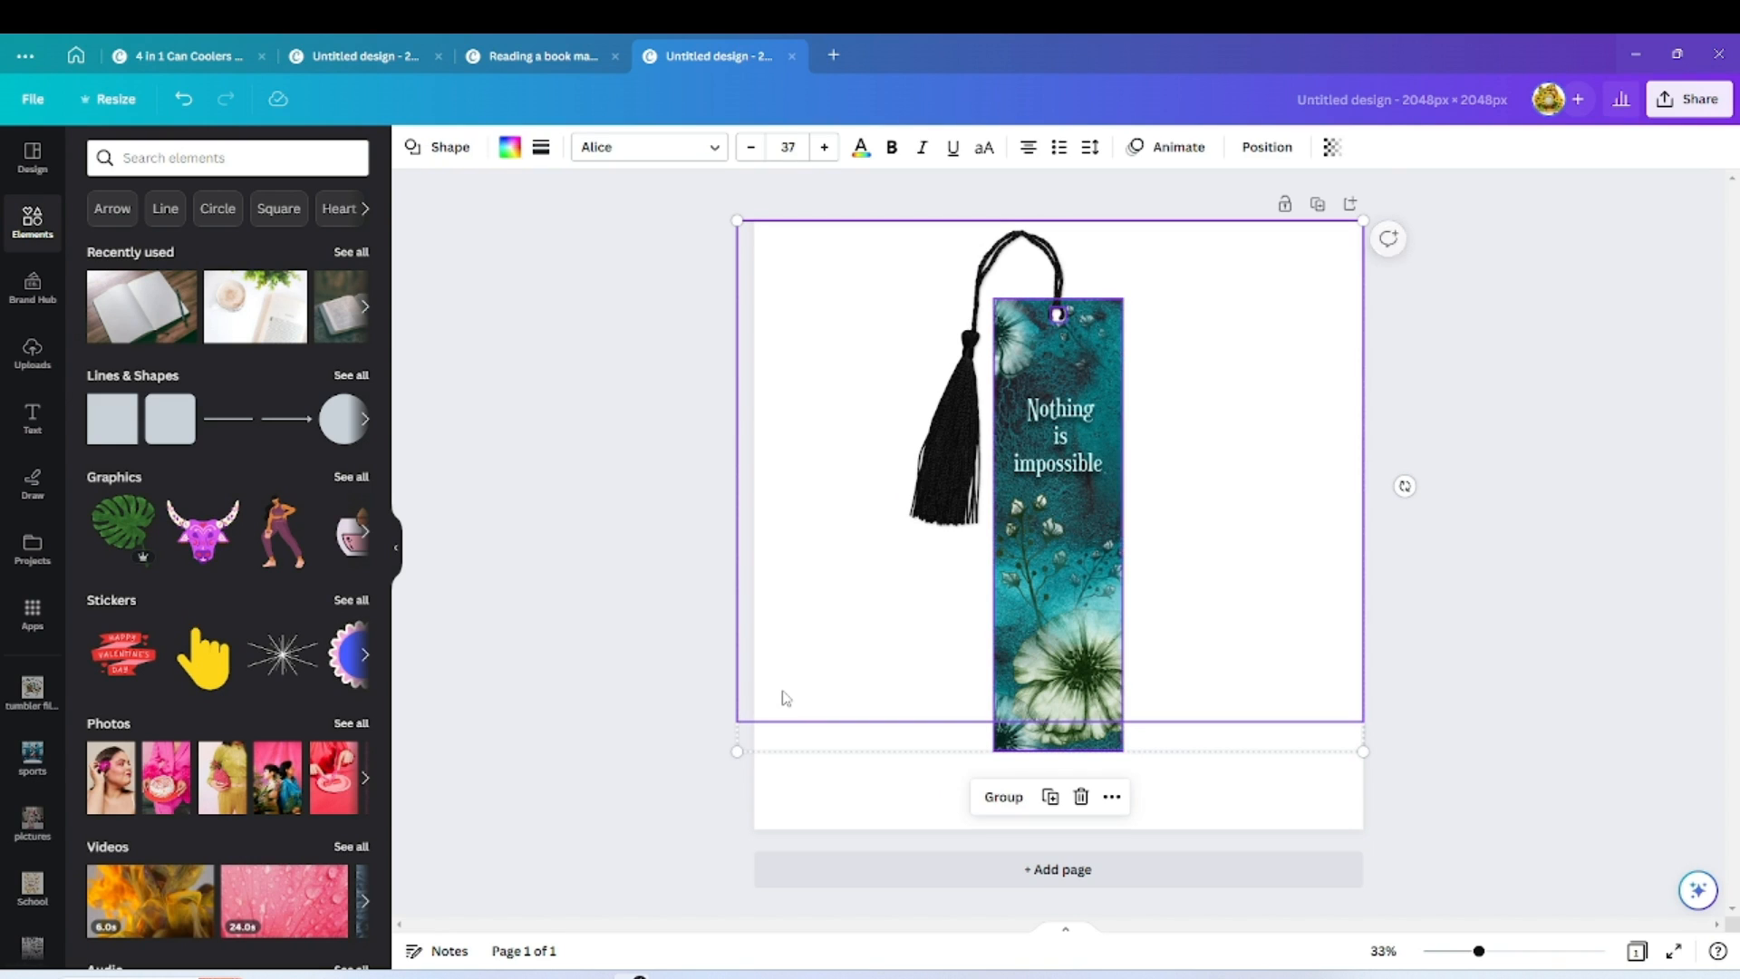
pyautogui.rightClick(1022, 410)
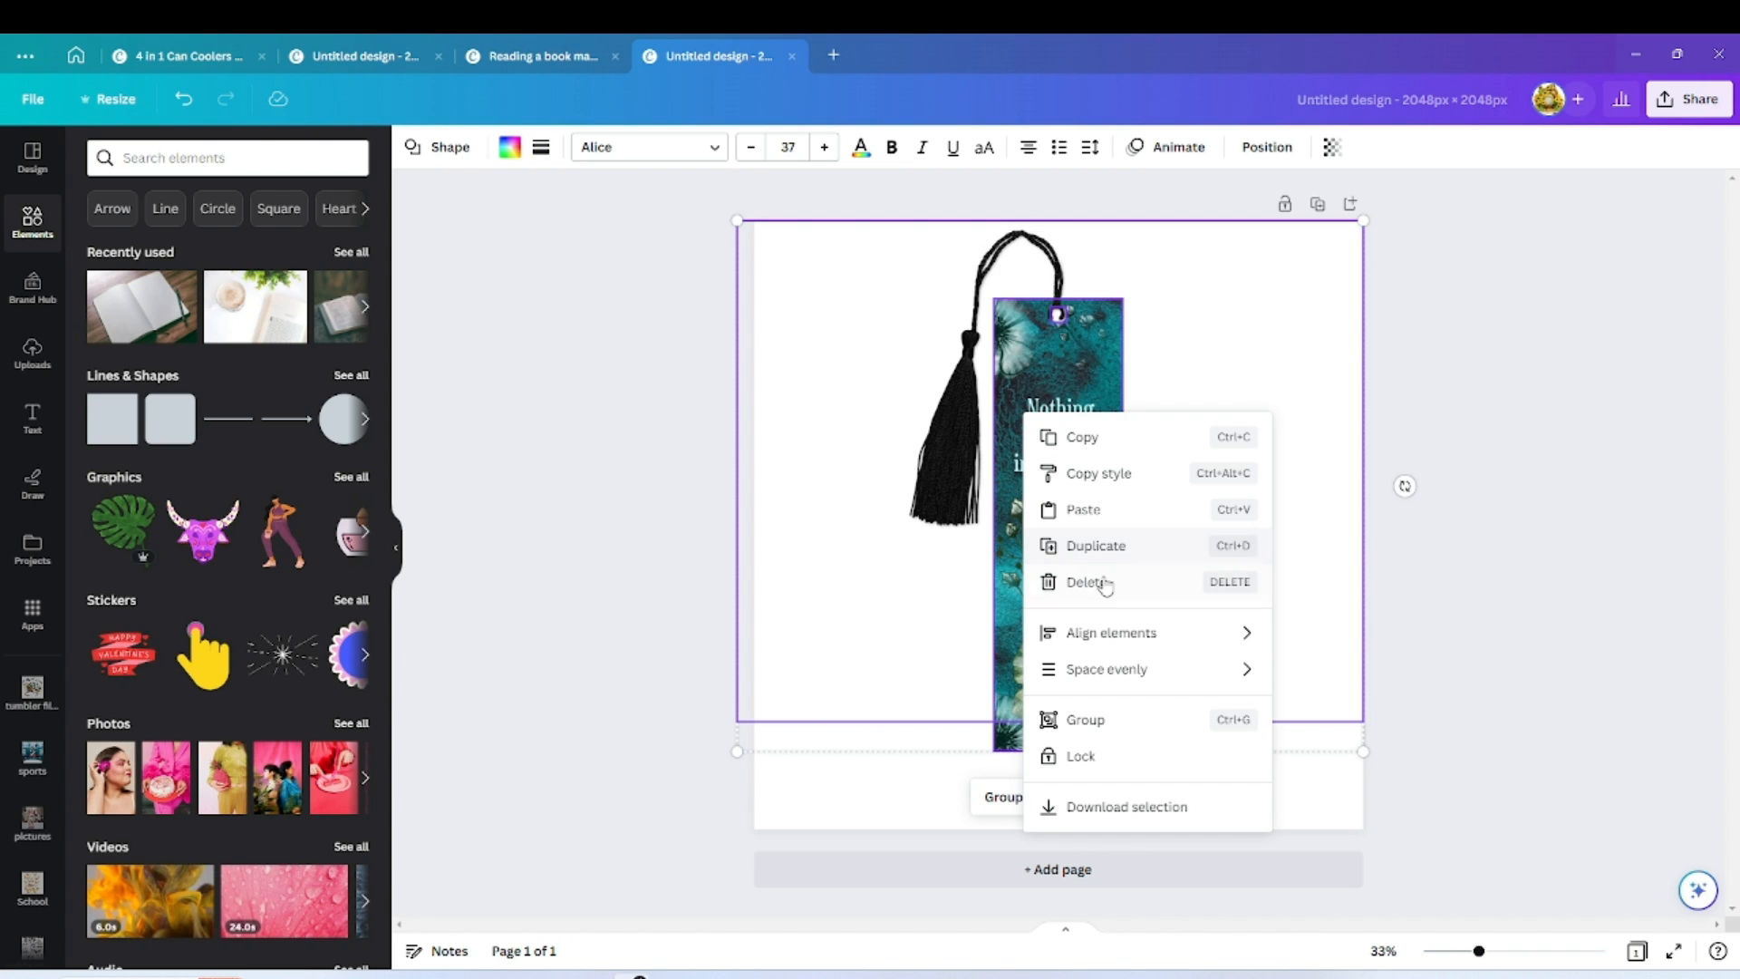
pyautogui.click(1085, 720)
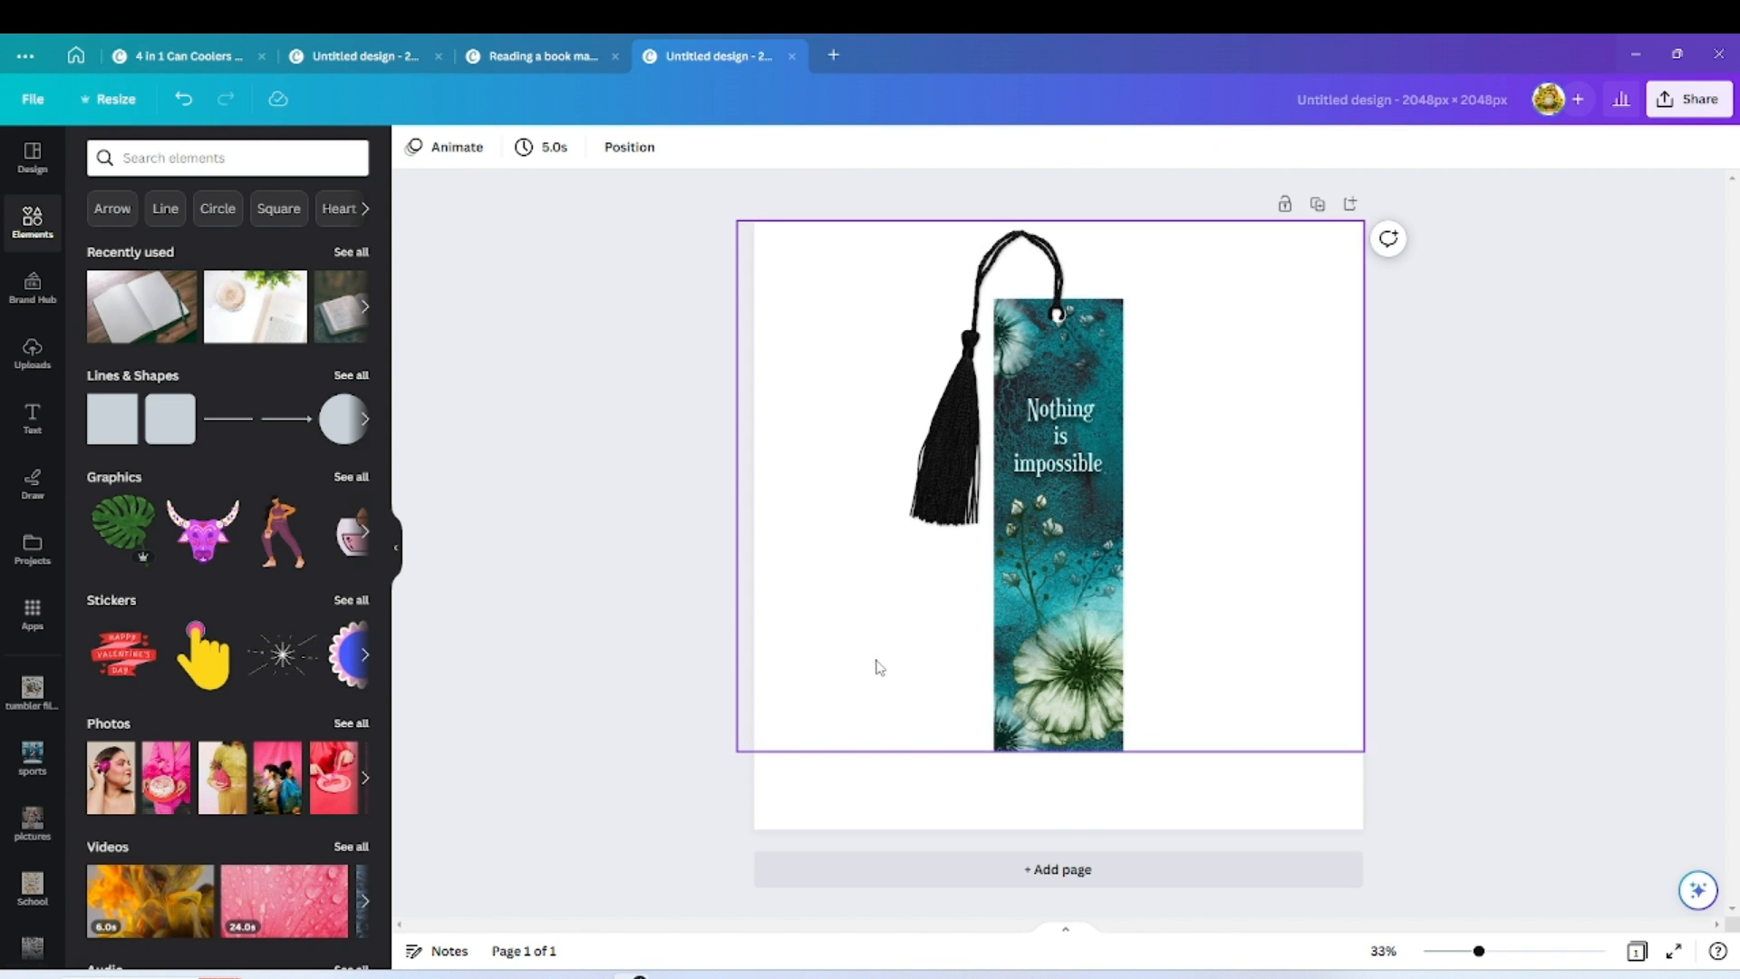
pyautogui.moveTo(878, 664)
pyautogui.mouseDown()
pyautogui.moveTo(897, 699)
pyautogui.moveTo(742, 628)
pyautogui.moveTo(901, 540)
pyautogui.moveTo(916, 419)
pyautogui.moveTo(862, 657)
pyautogui.moveTo(860, 640)
pyautogui.mouseUp()
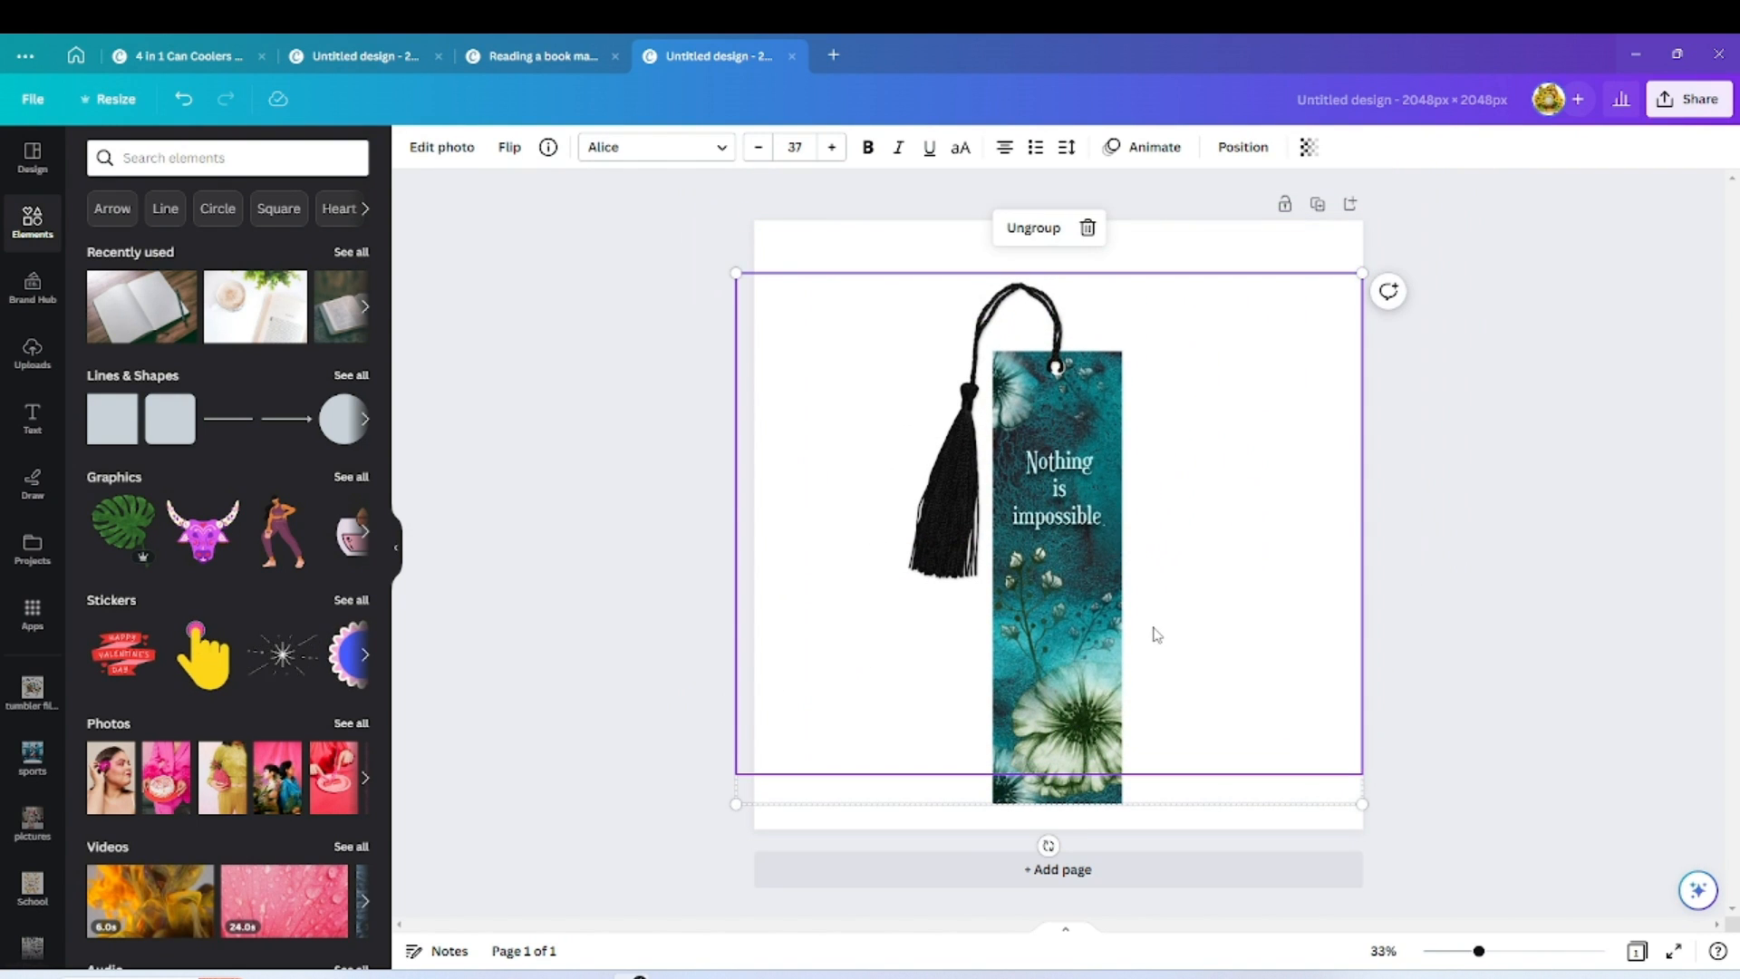
pyautogui.moveTo(1048, 830); pyautogui.dragTo(1006, 682)
# Add the recently used open notebook photo again, enlarging and positioning it to fill the page.
pyautogui.click(181, 282)
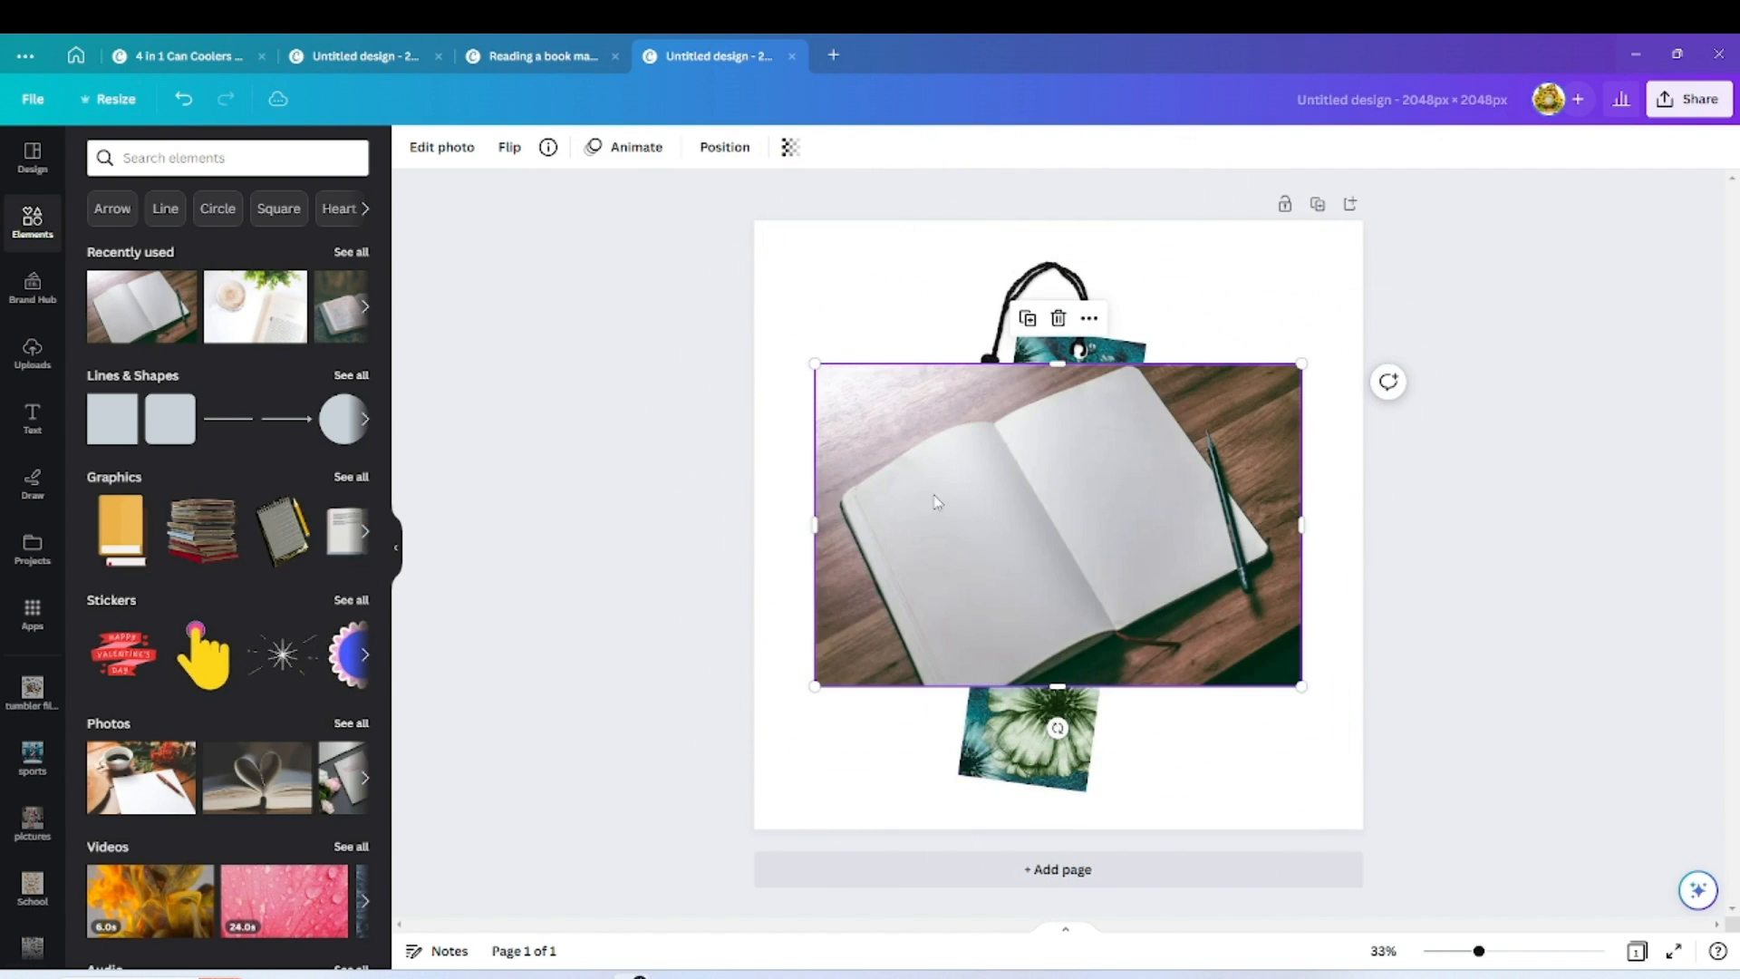
pyautogui.moveTo(814, 365); pyautogui.dragTo(554, 254)
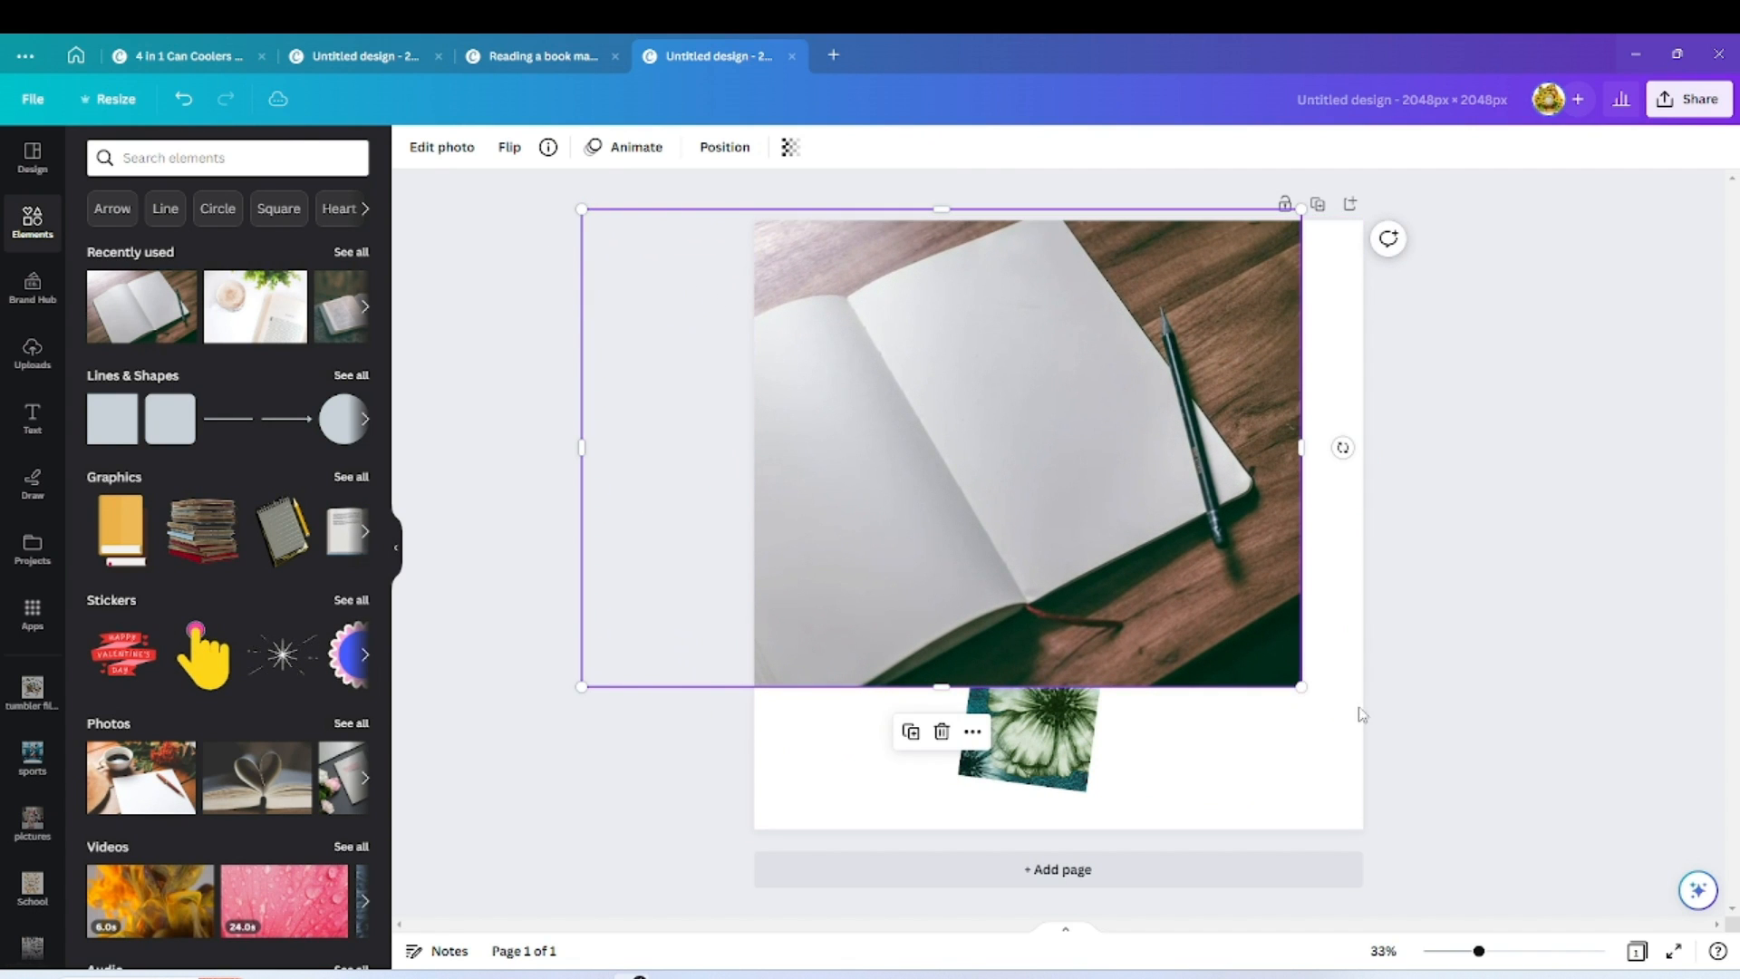
pyautogui.moveTo(1303, 688); pyautogui.dragTo(1474, 886)
pyautogui.moveTo(1157, 506); pyautogui.dragTo(1196, 507)
# Send the notebook photo backward so it lies behind the tilted bookmark group.
pyautogui.rightClick(1199, 437)
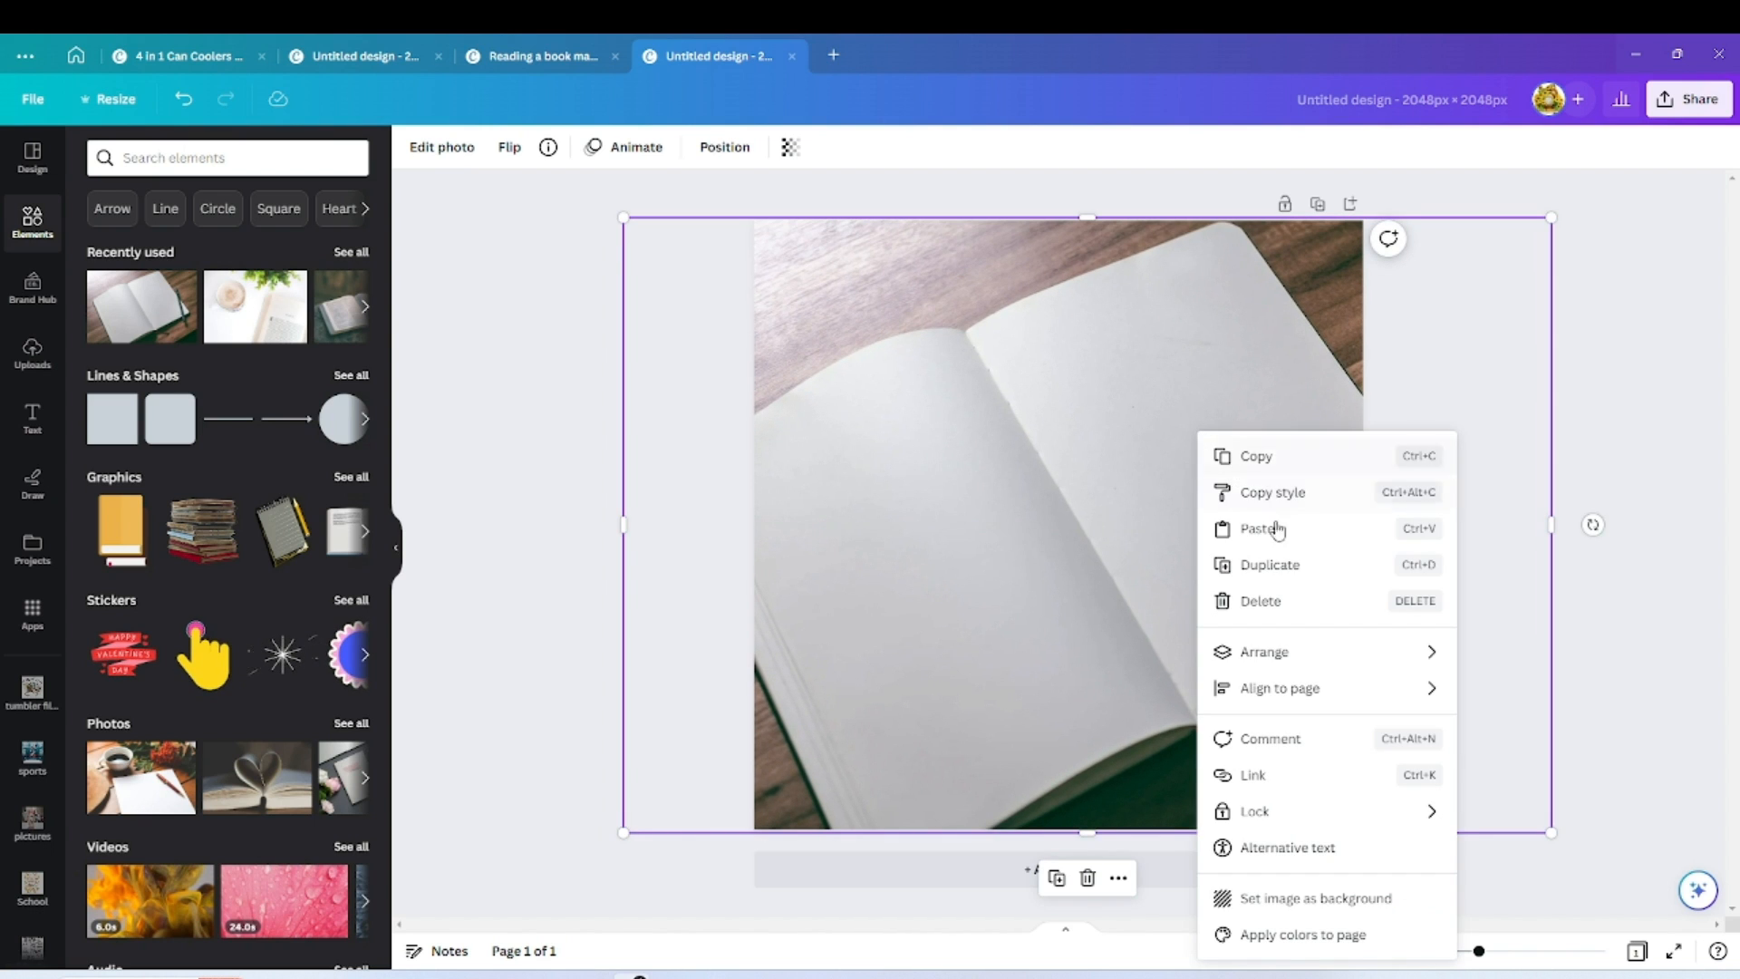
pyautogui.moveTo(1305, 666)
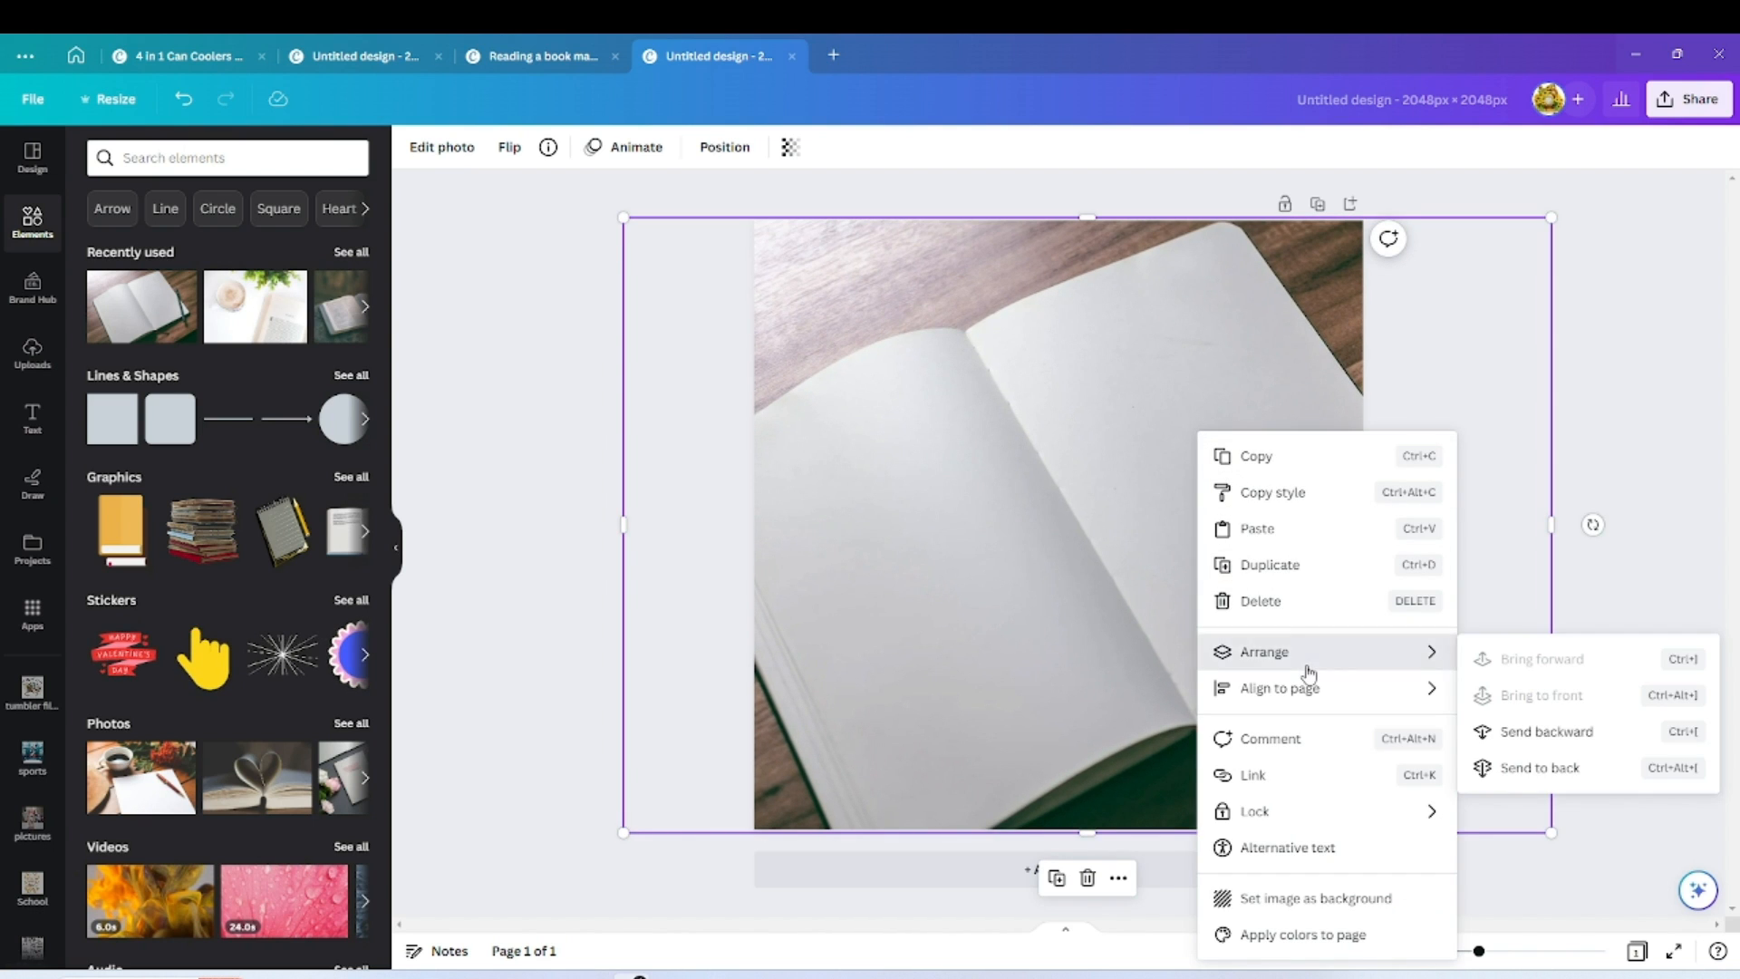
pyautogui.click(1531, 735)
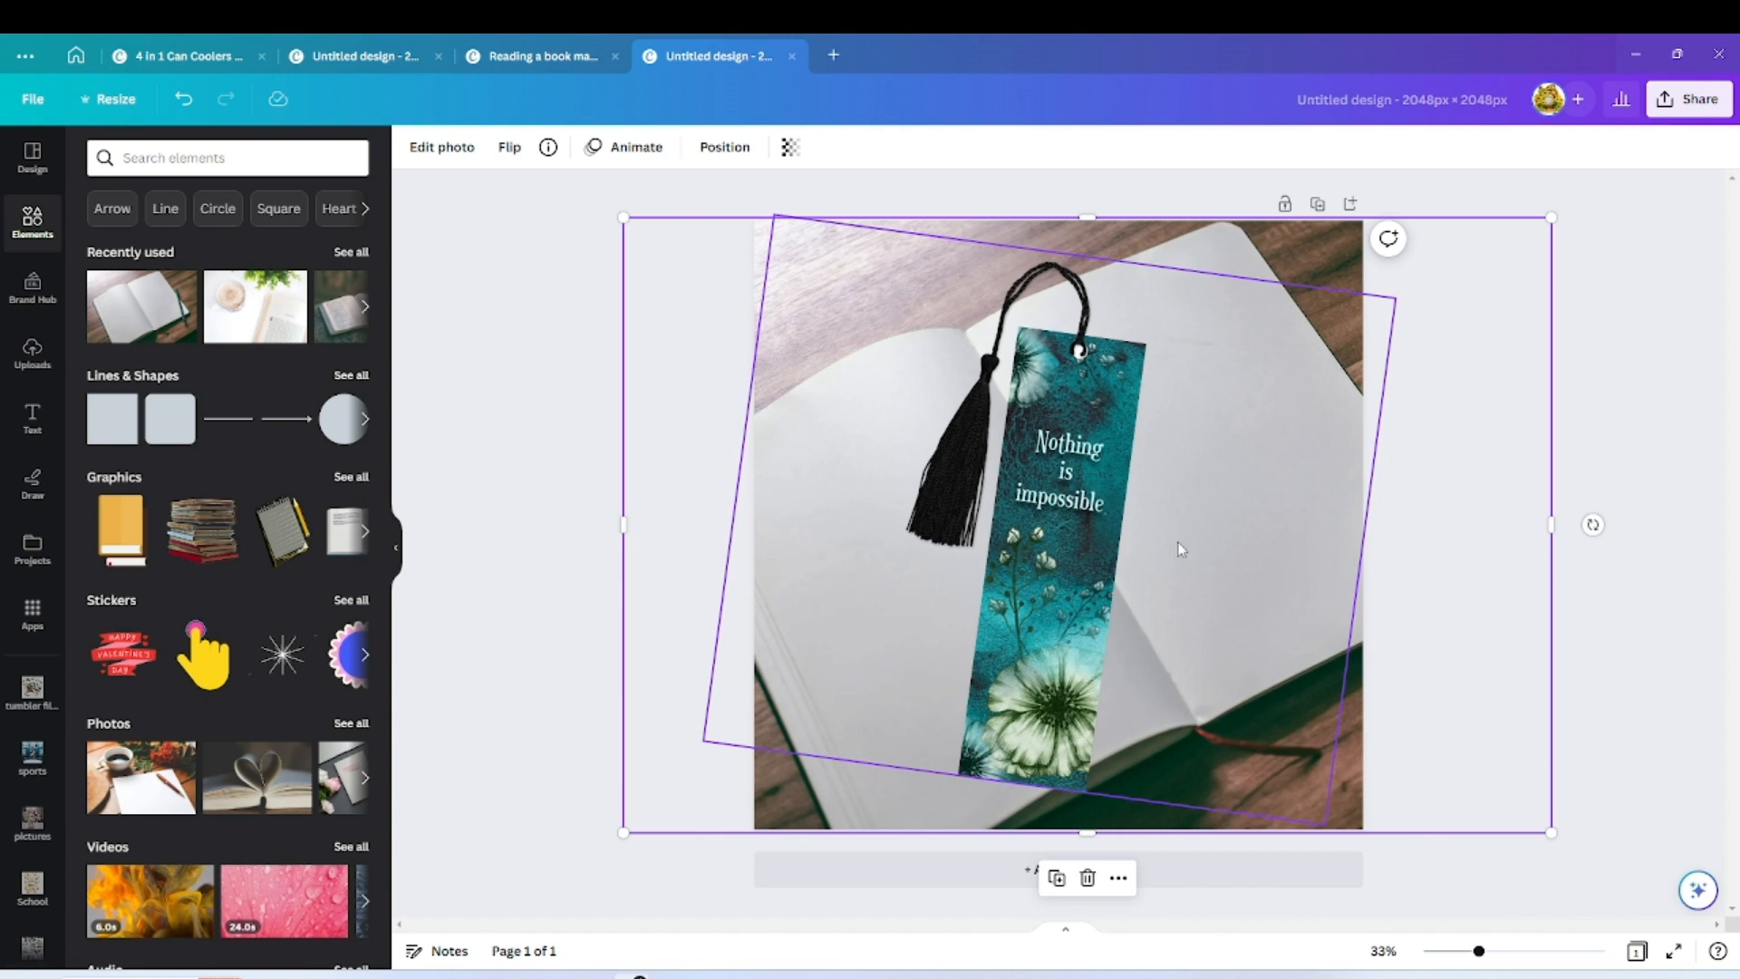
pyautogui.rightClick(1176, 540)
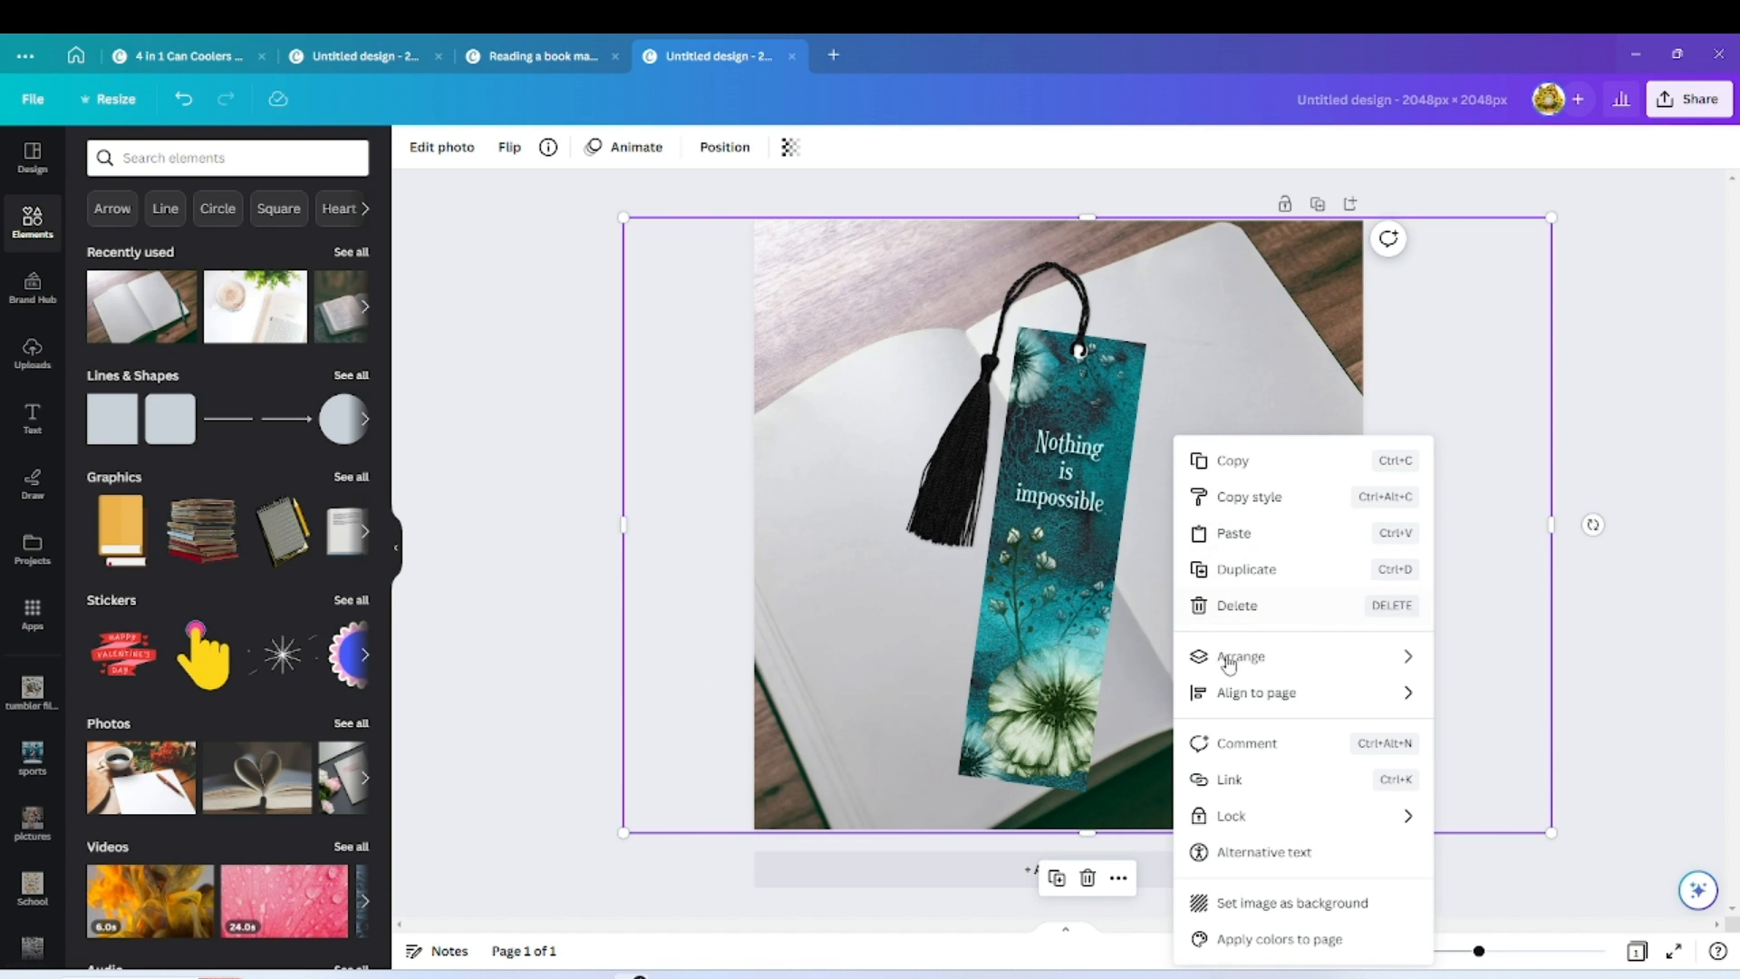
pyautogui.moveTo(1229, 667)
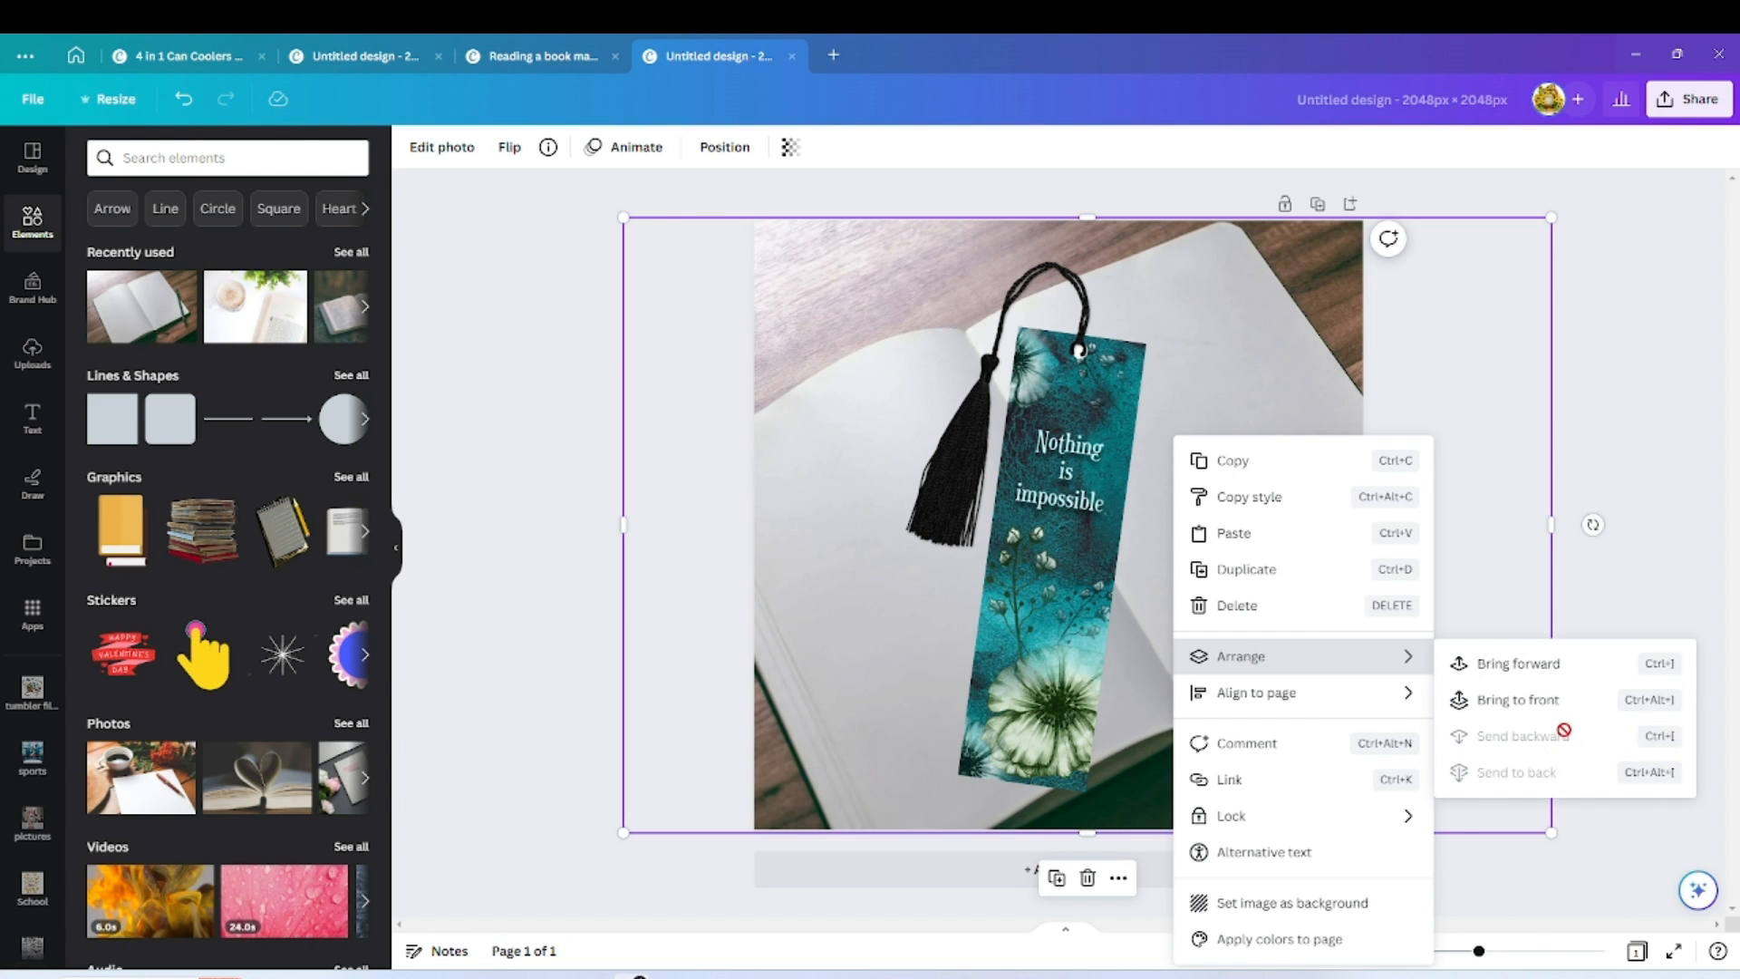
pyautogui.click(1444, 357)
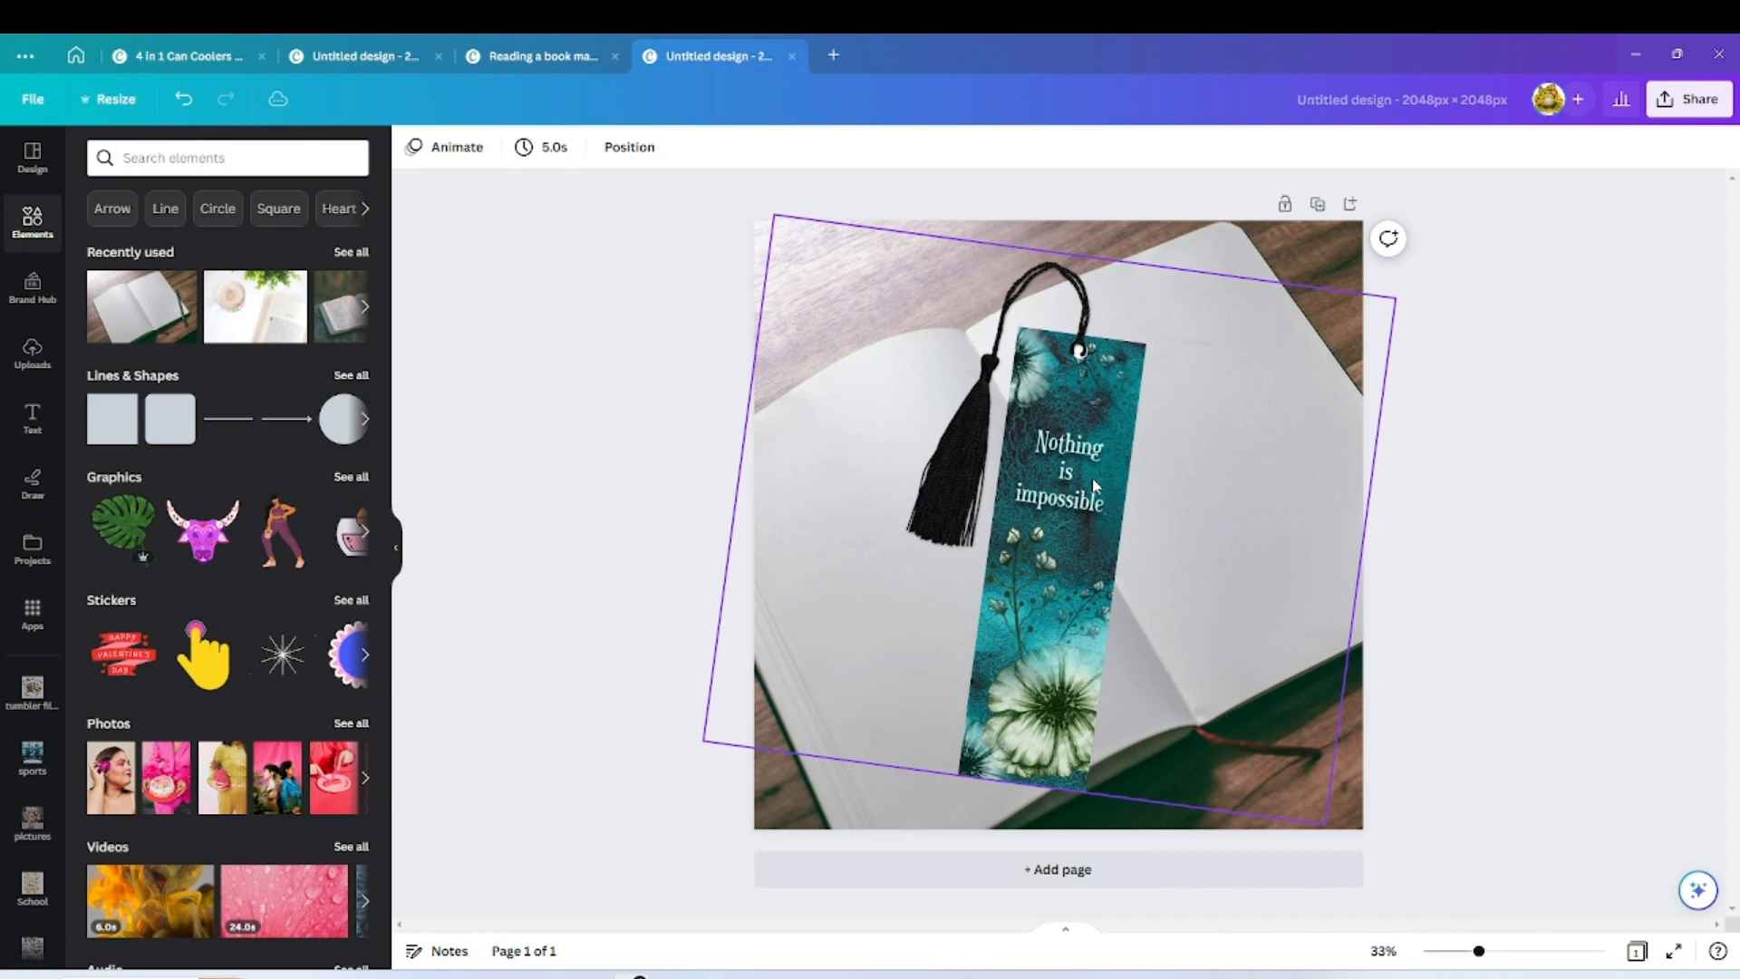
# Move the tilted bookmark group up and slightly to the right on the open notebook.
pyautogui.moveTo(1095, 487); pyautogui.dragTo(1107, 442)
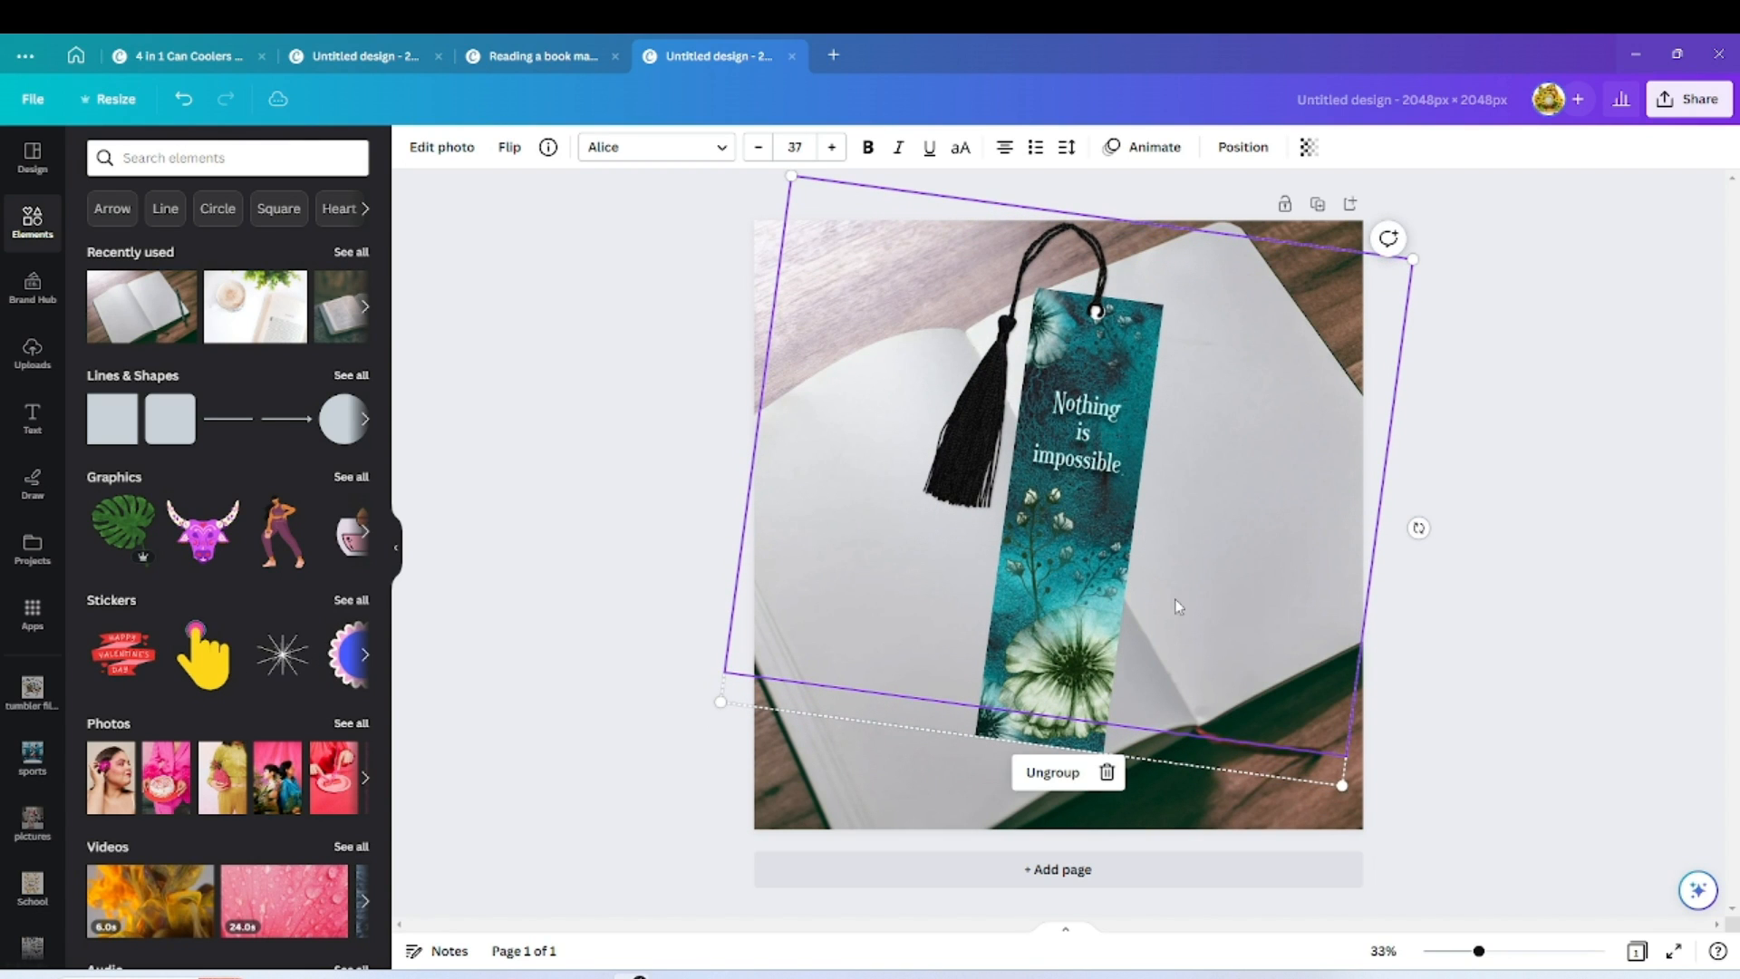
pyautogui.click(1450, 575)
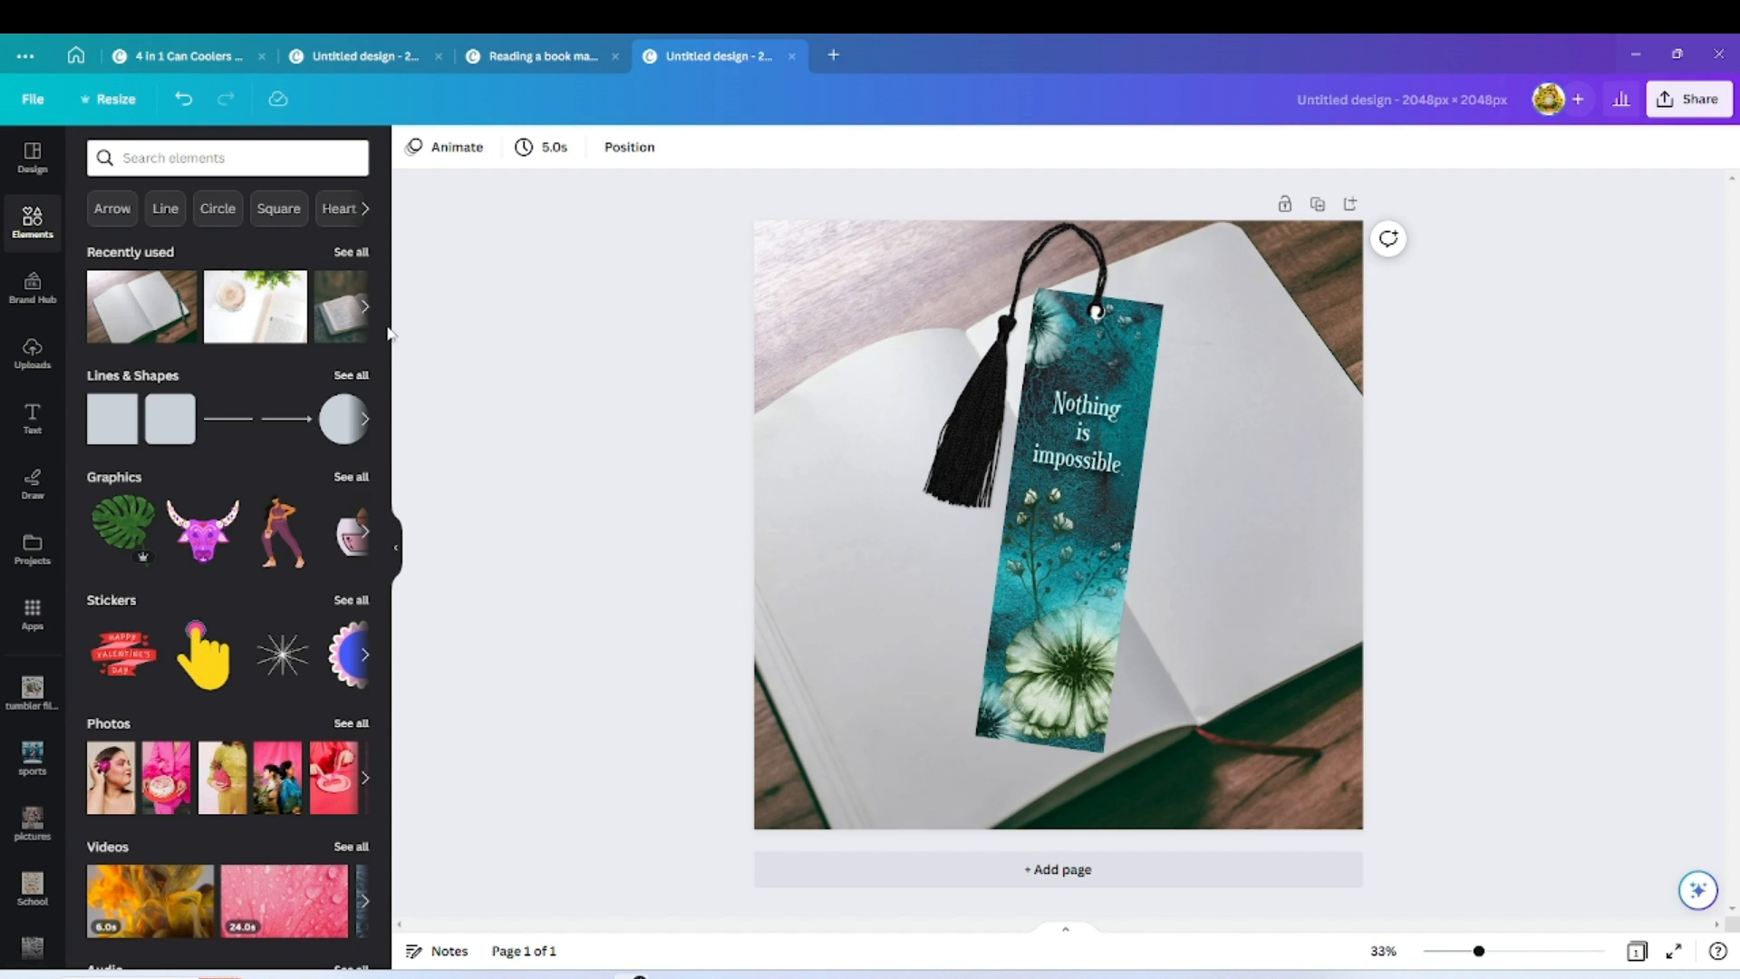
# Add the uploaded Sher's Craft Attic logo image to the bookmark mockup page.
pyautogui.click(30, 354)
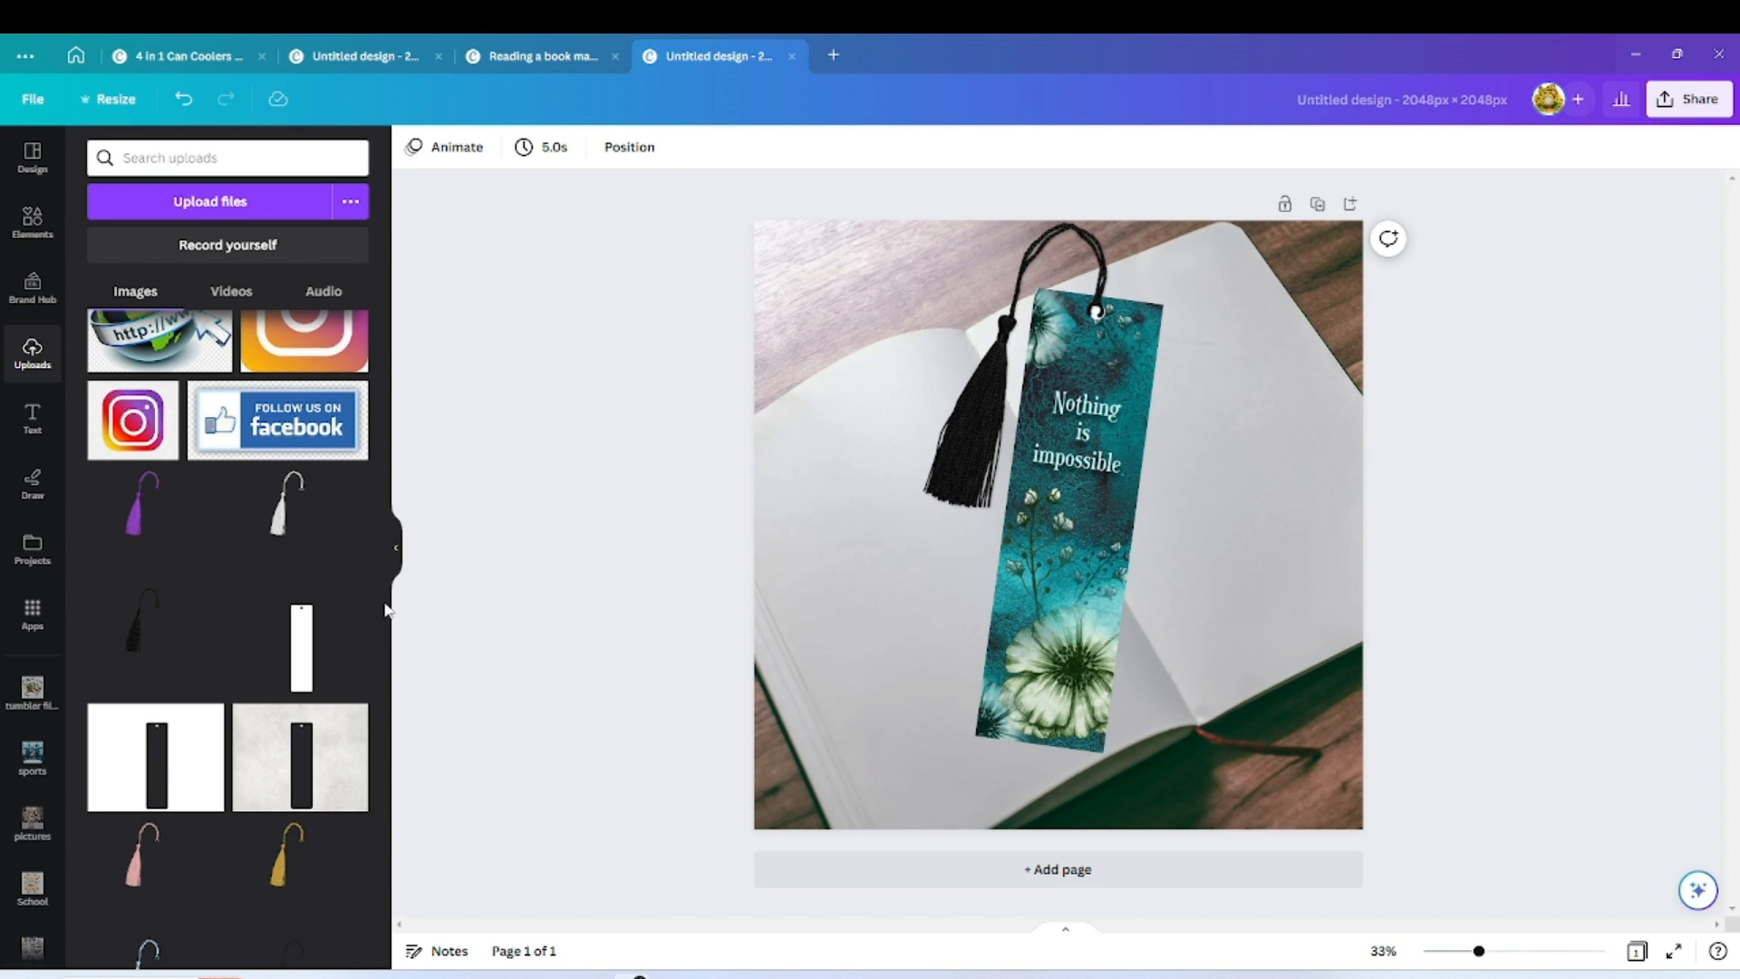
pyautogui.moveTo(383, 634); pyautogui.dragTo(394, 938)
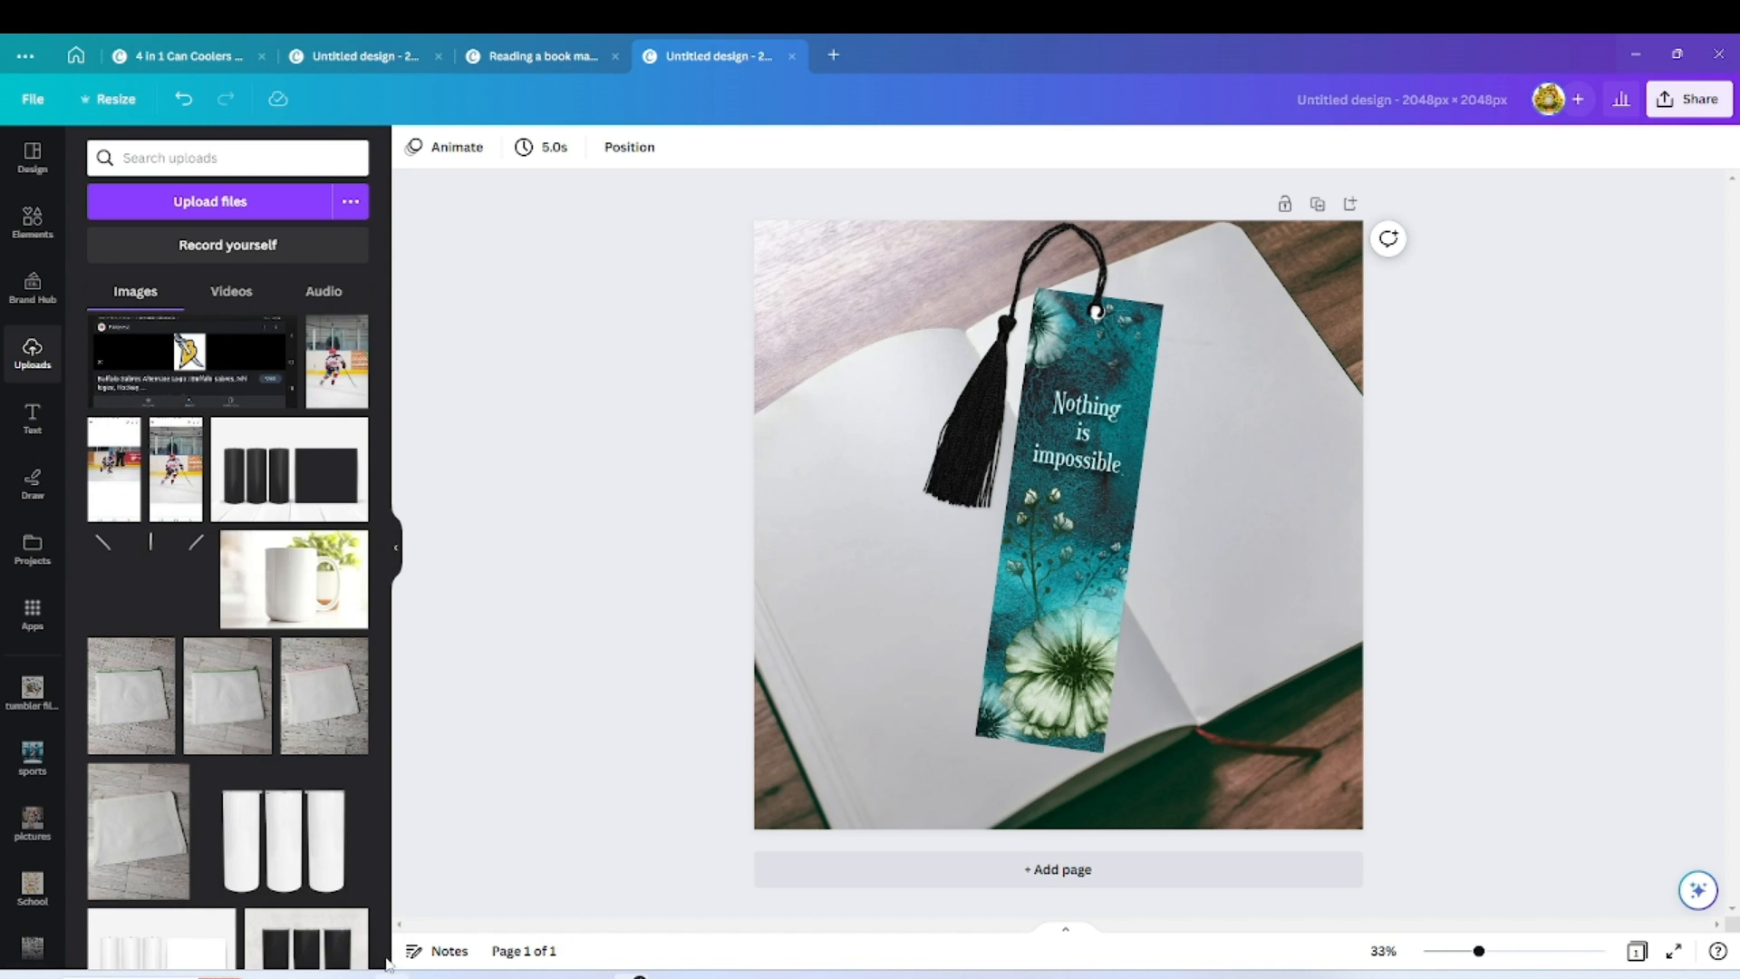
pyautogui.scroll(-4, 221, 693)
pyautogui.scroll(-1, 223, 696)
pyautogui.click(179, 620)
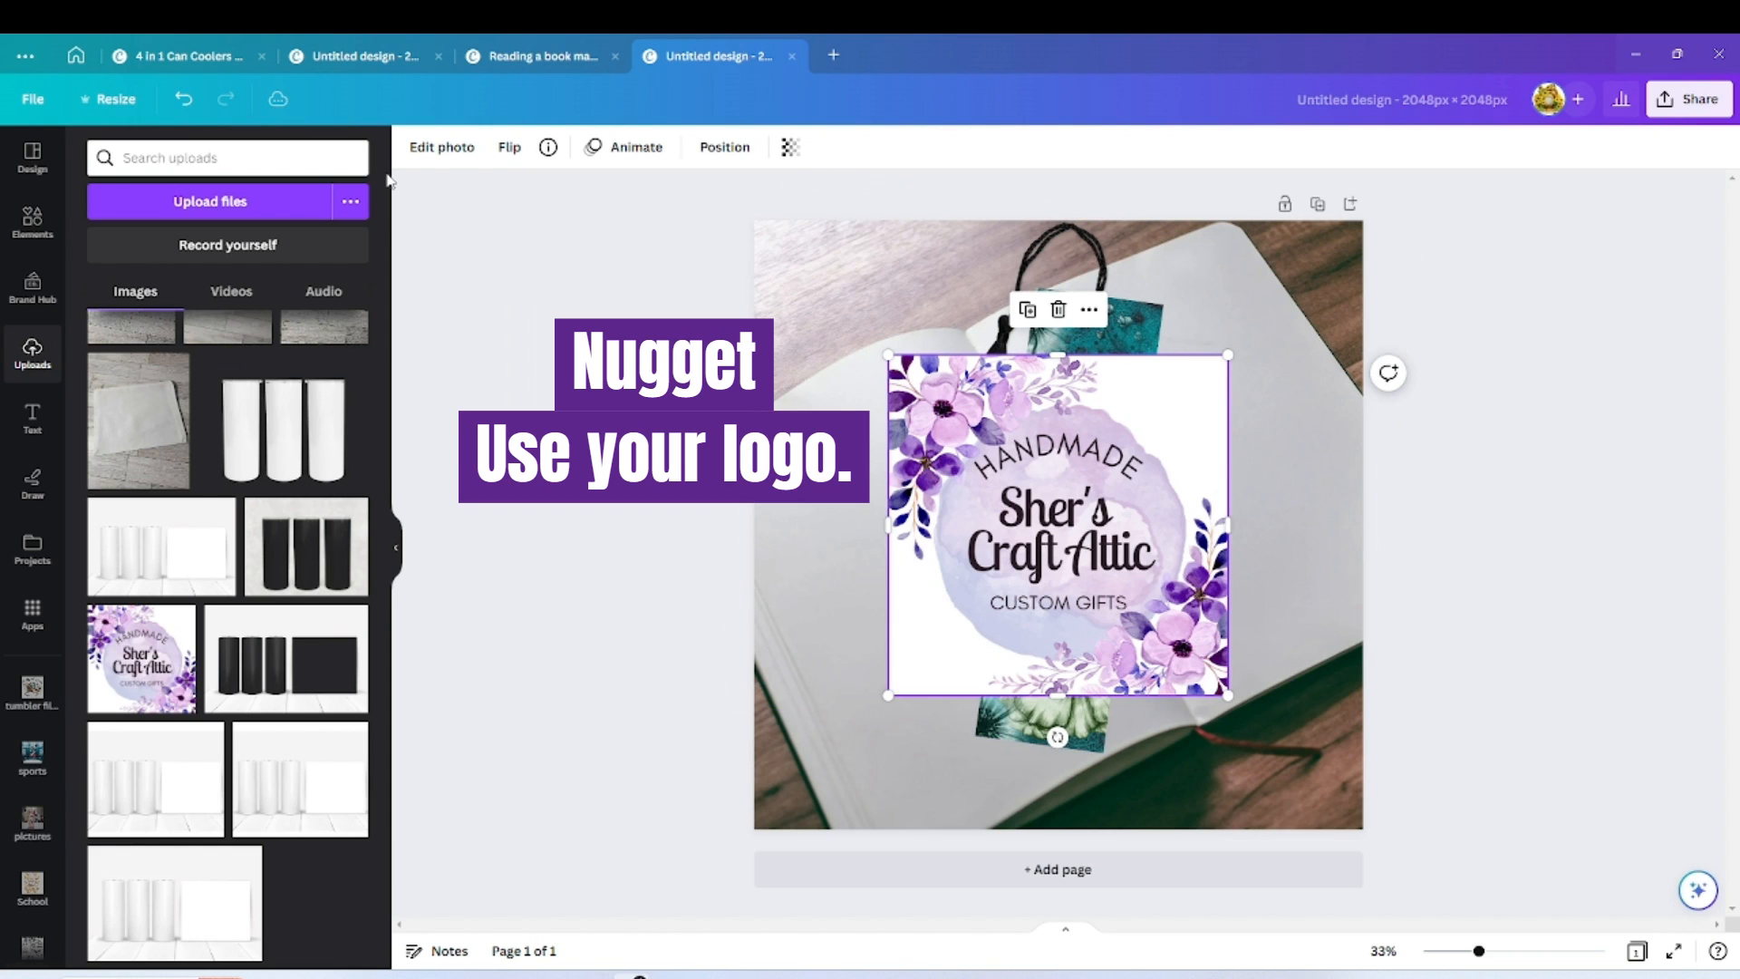
# Remove the logo's background and set its transparency to 50.
pyautogui.click(430, 156)
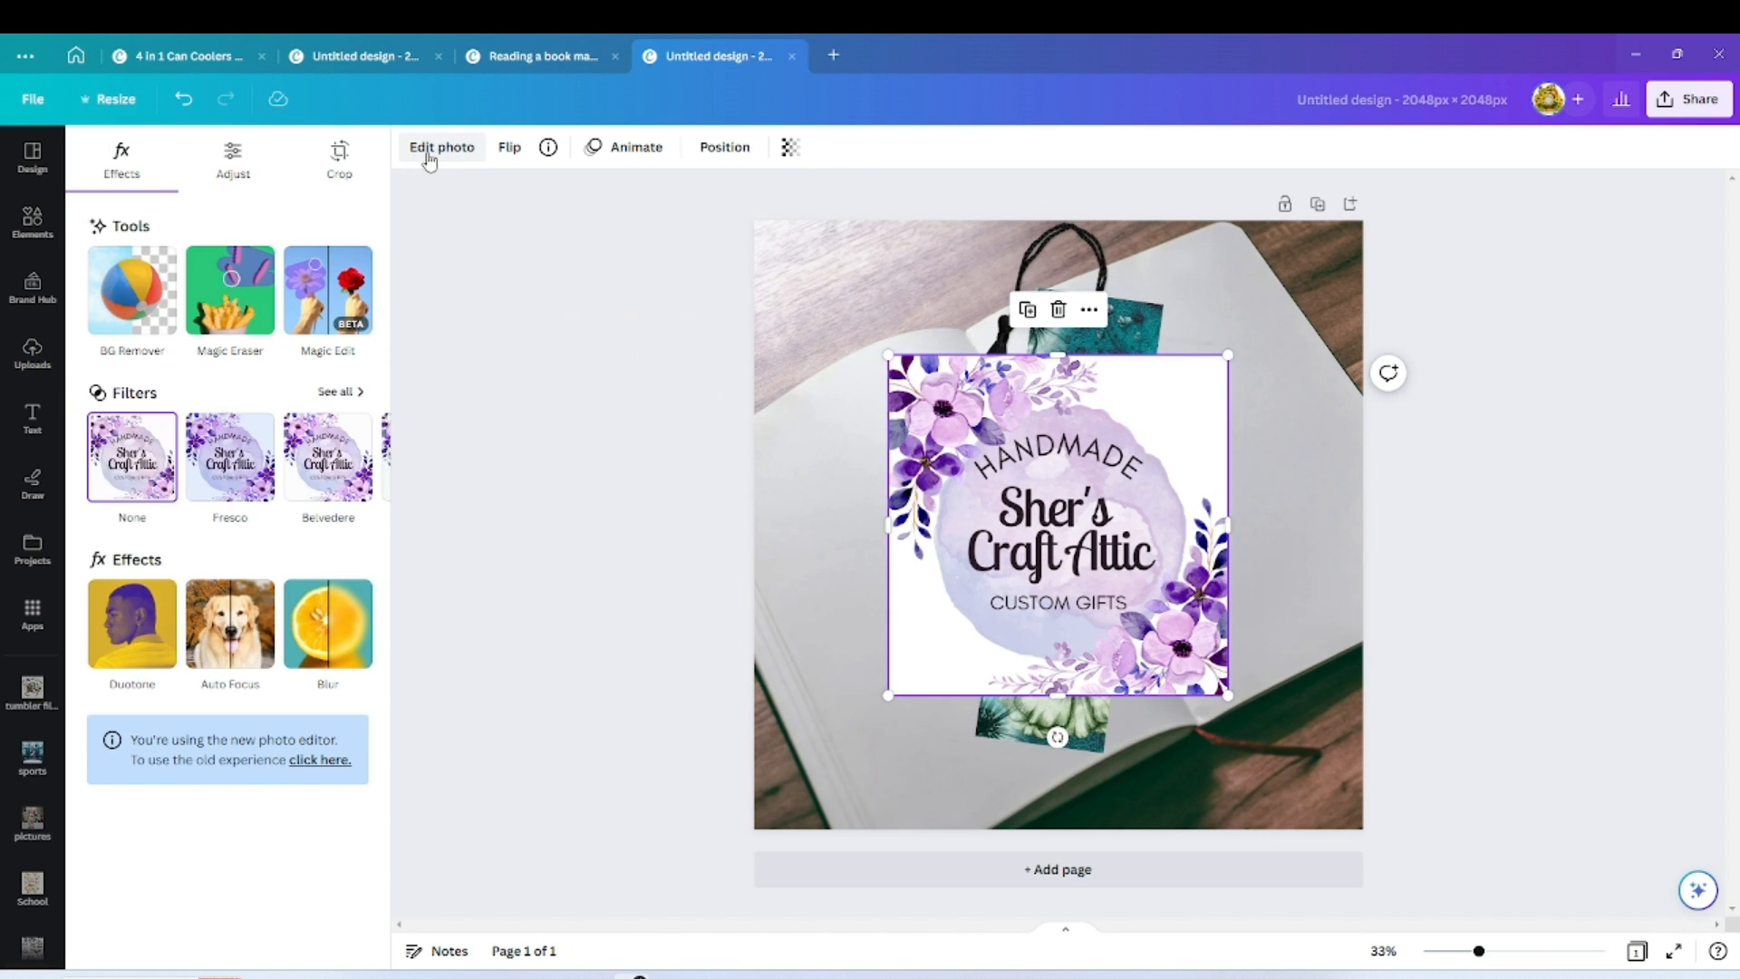
pyautogui.click(170, 277)
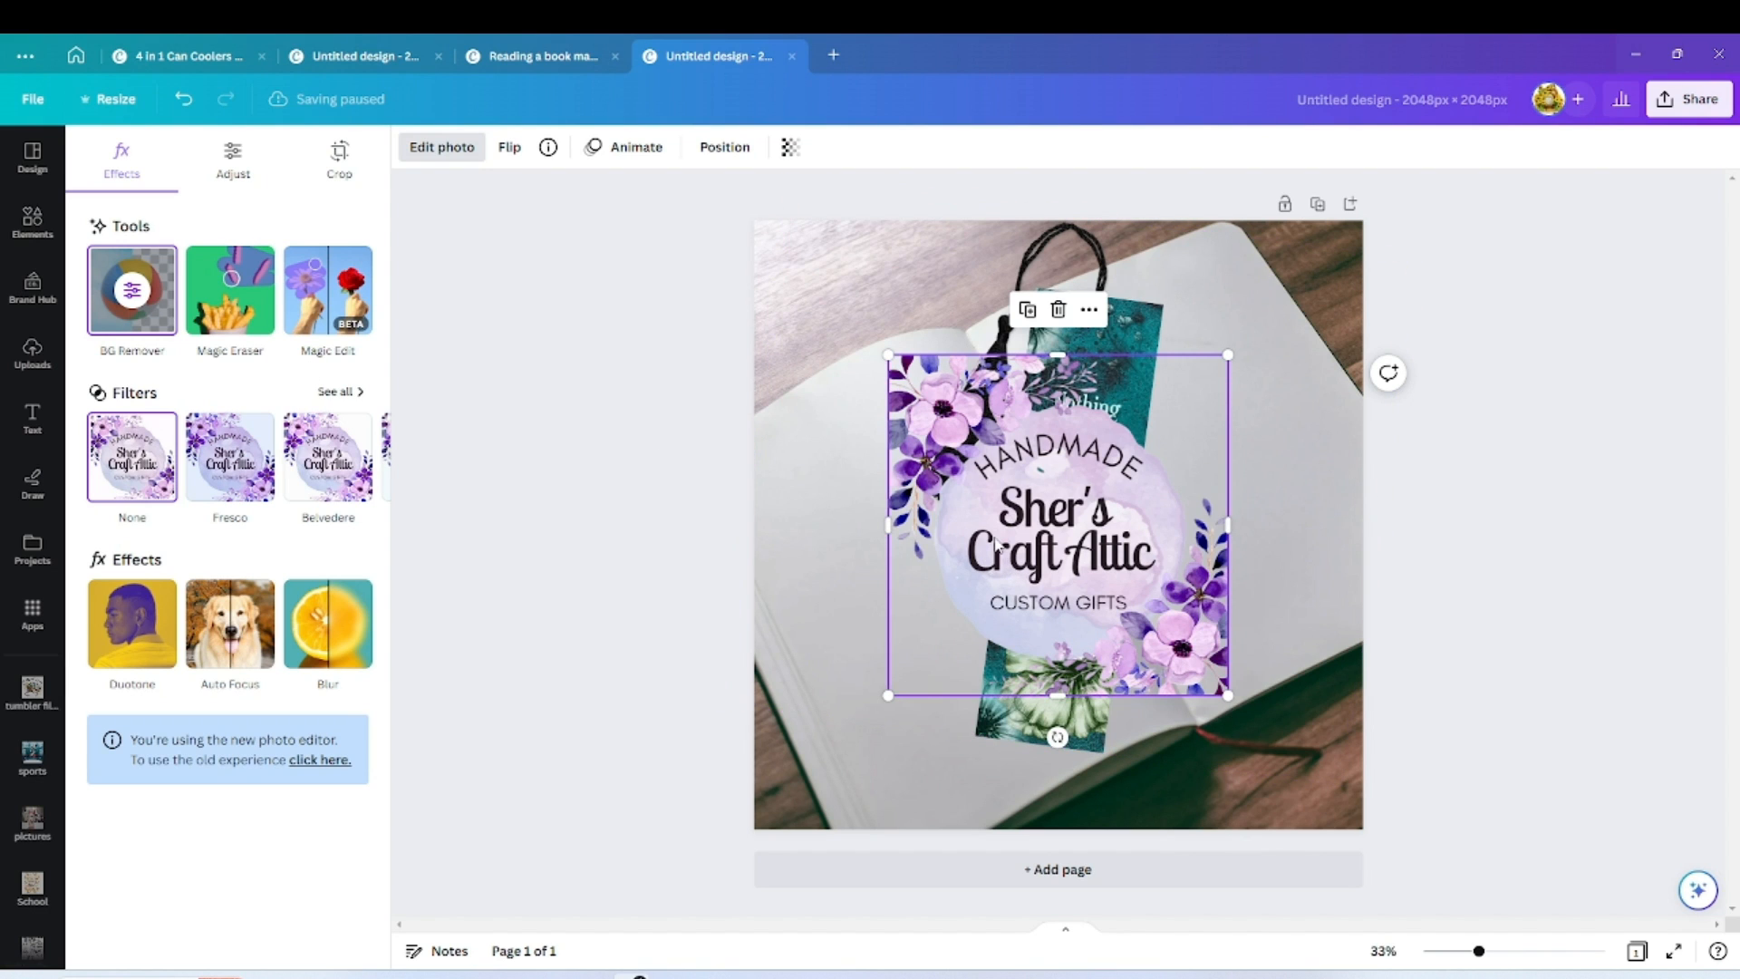
pyautogui.click(790, 147)
pyautogui.click(779, 199)
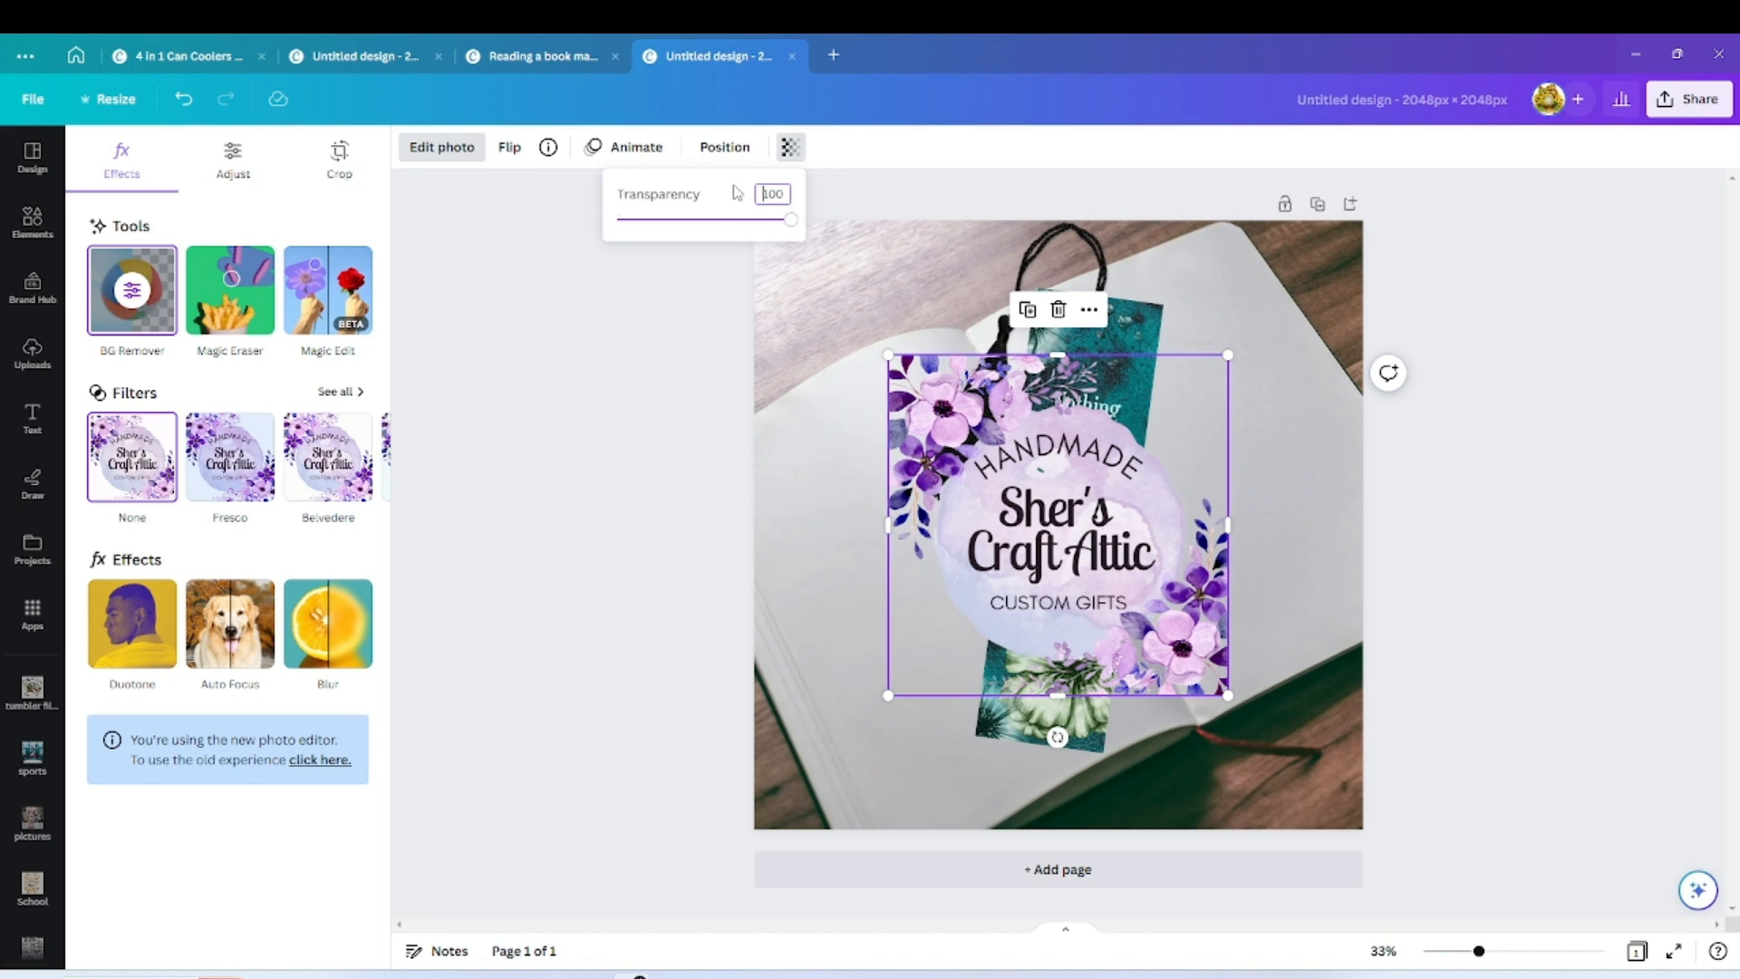
pyautogui.write('50')
pyautogui.press('Return')
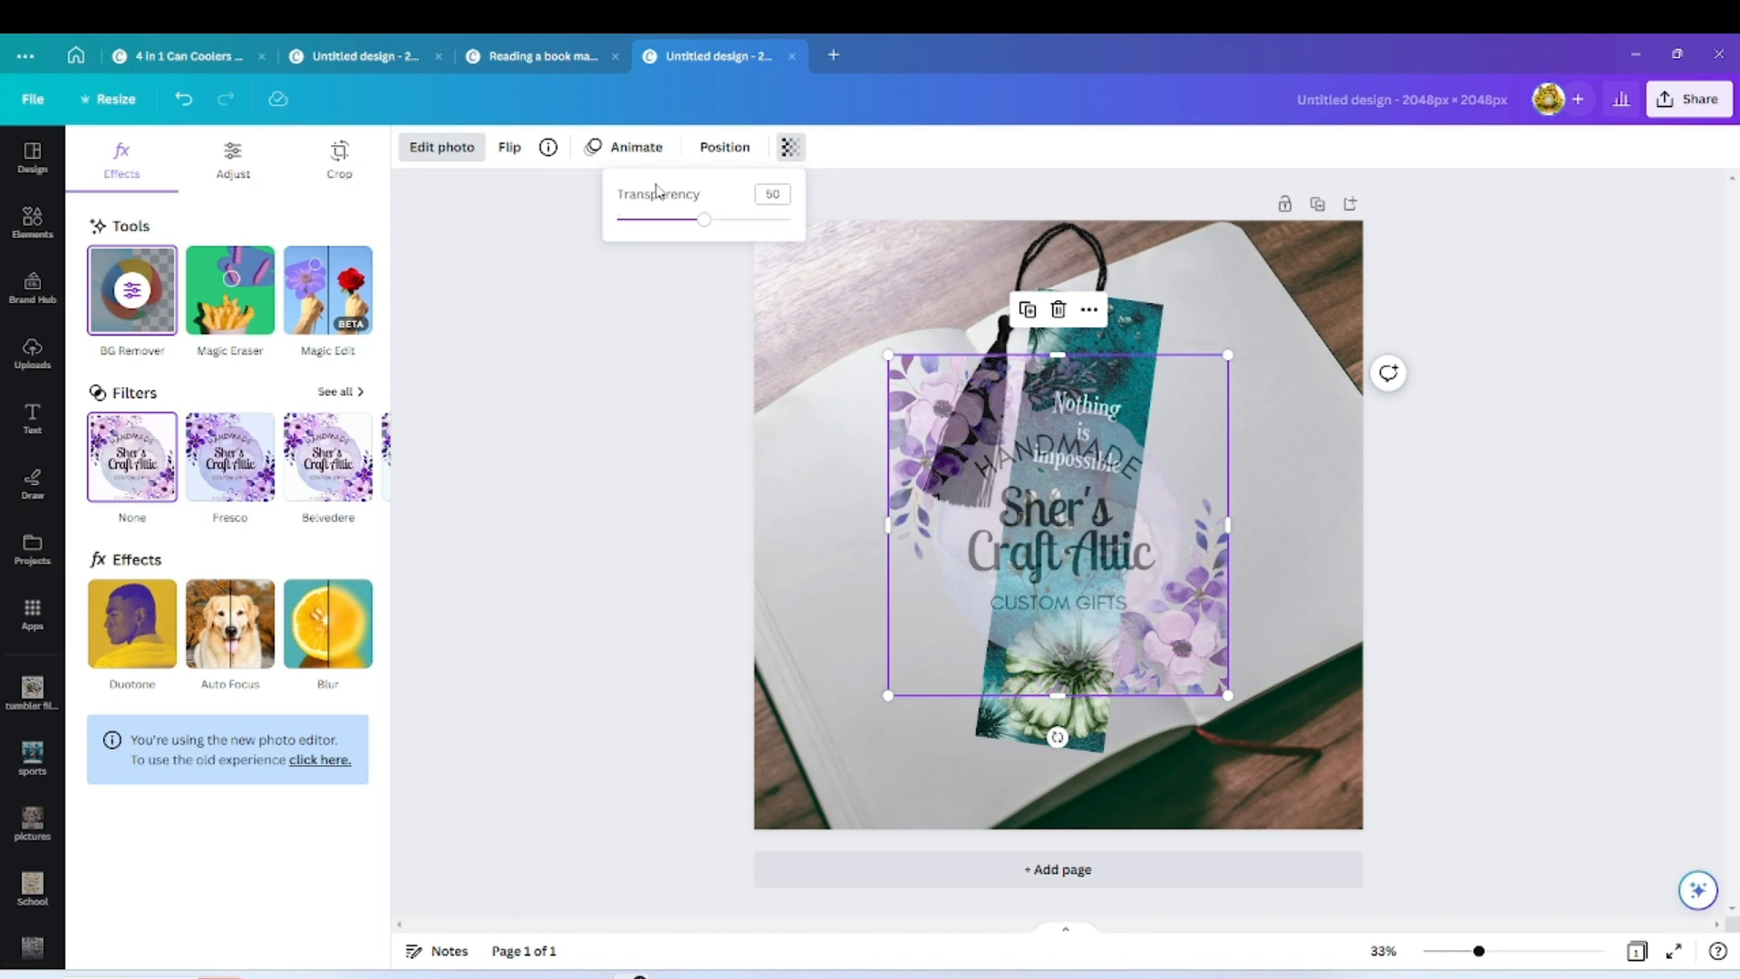
# Shrink the logo to a little over a quarter of the page width and fit it into the page's lower-left corner.
pyautogui.moveTo(1025, 513); pyautogui.dragTo(1181, 681)
pyautogui.moveTo(1043, 862); pyautogui.dragTo(1248, 781)
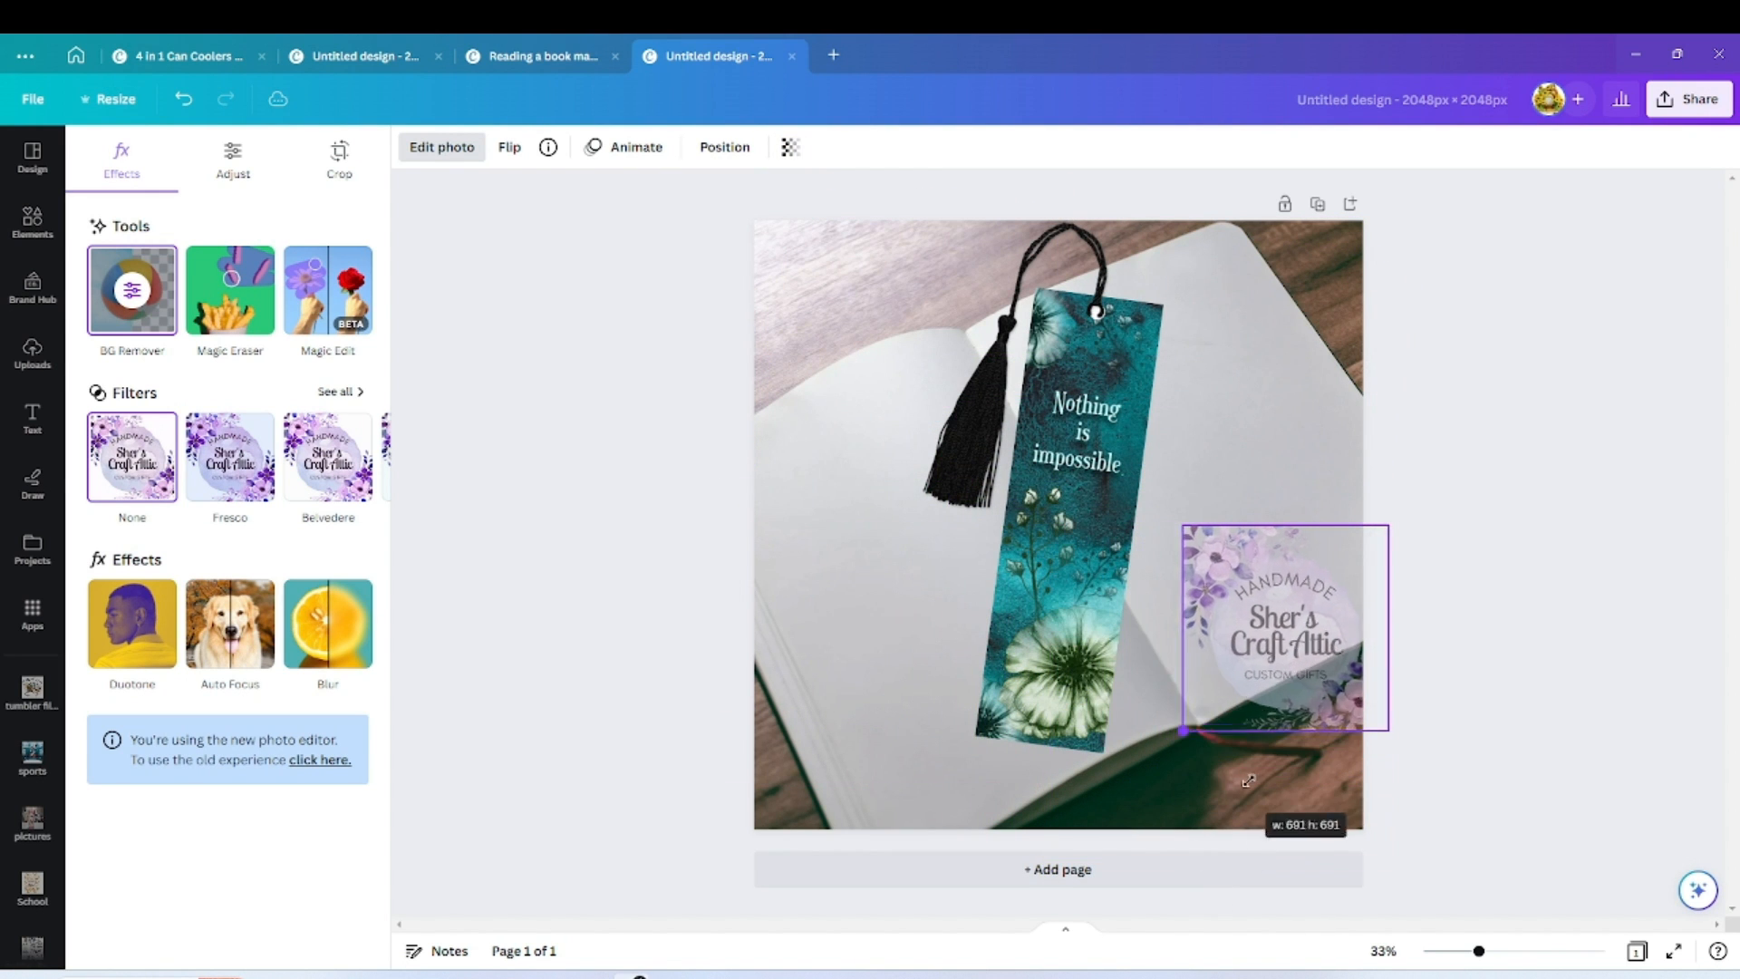
pyautogui.moveTo(1240, 621); pyautogui.dragTo(815, 730)
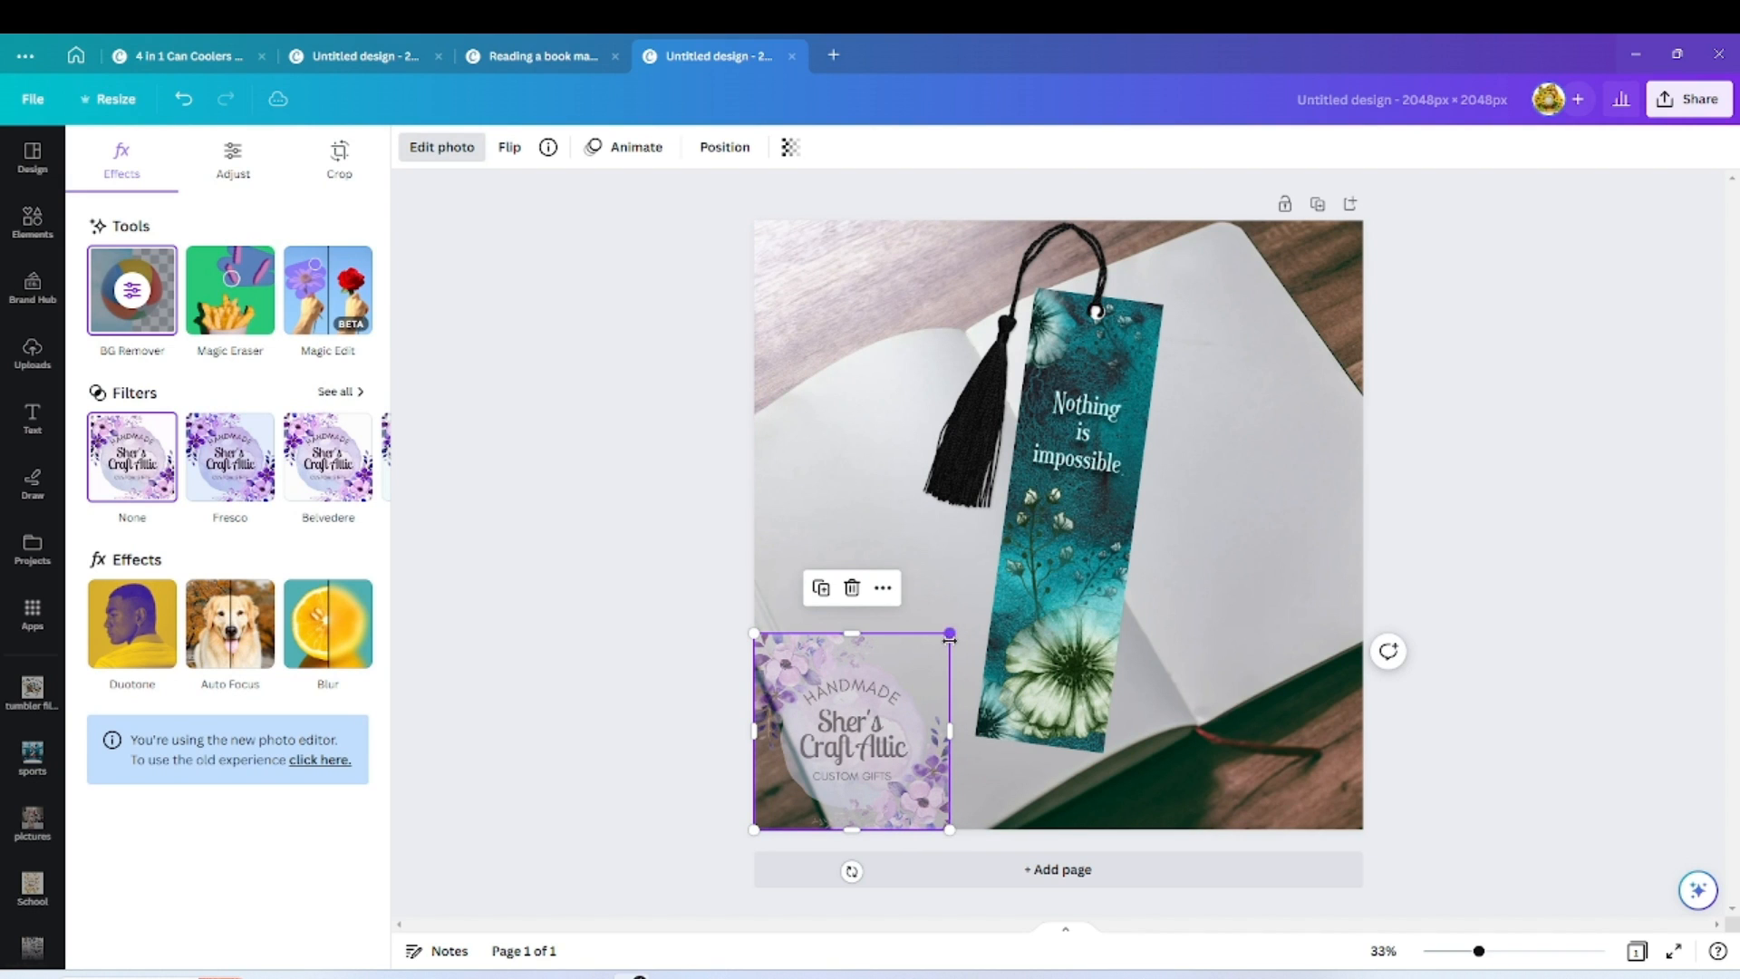
pyautogui.moveTo(950, 633); pyautogui.dragTo(924, 659)
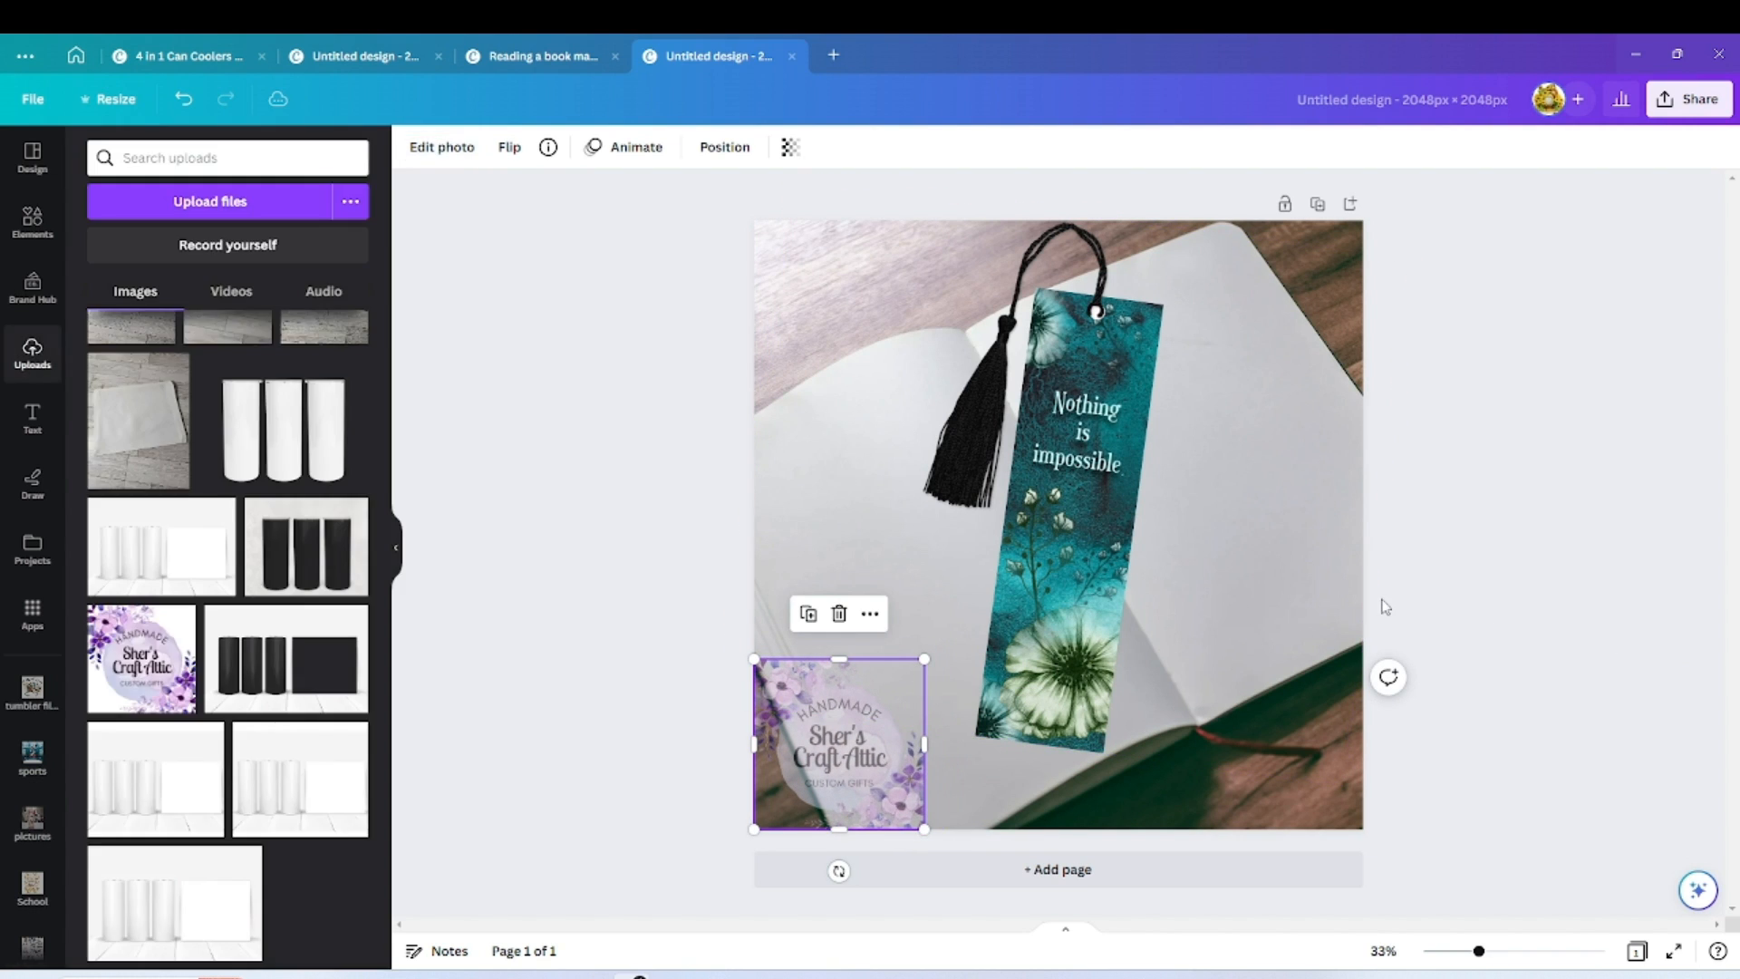
pyautogui.moveTo(849, 761)
pyautogui.mouseDown()
pyautogui.moveTo(1269, 782)
pyautogui.moveTo(1284, 760)
pyautogui.moveTo(839, 745)
pyautogui.moveTo(848, 757)
pyautogui.mouseUp()
pyautogui.click(1577, 696)
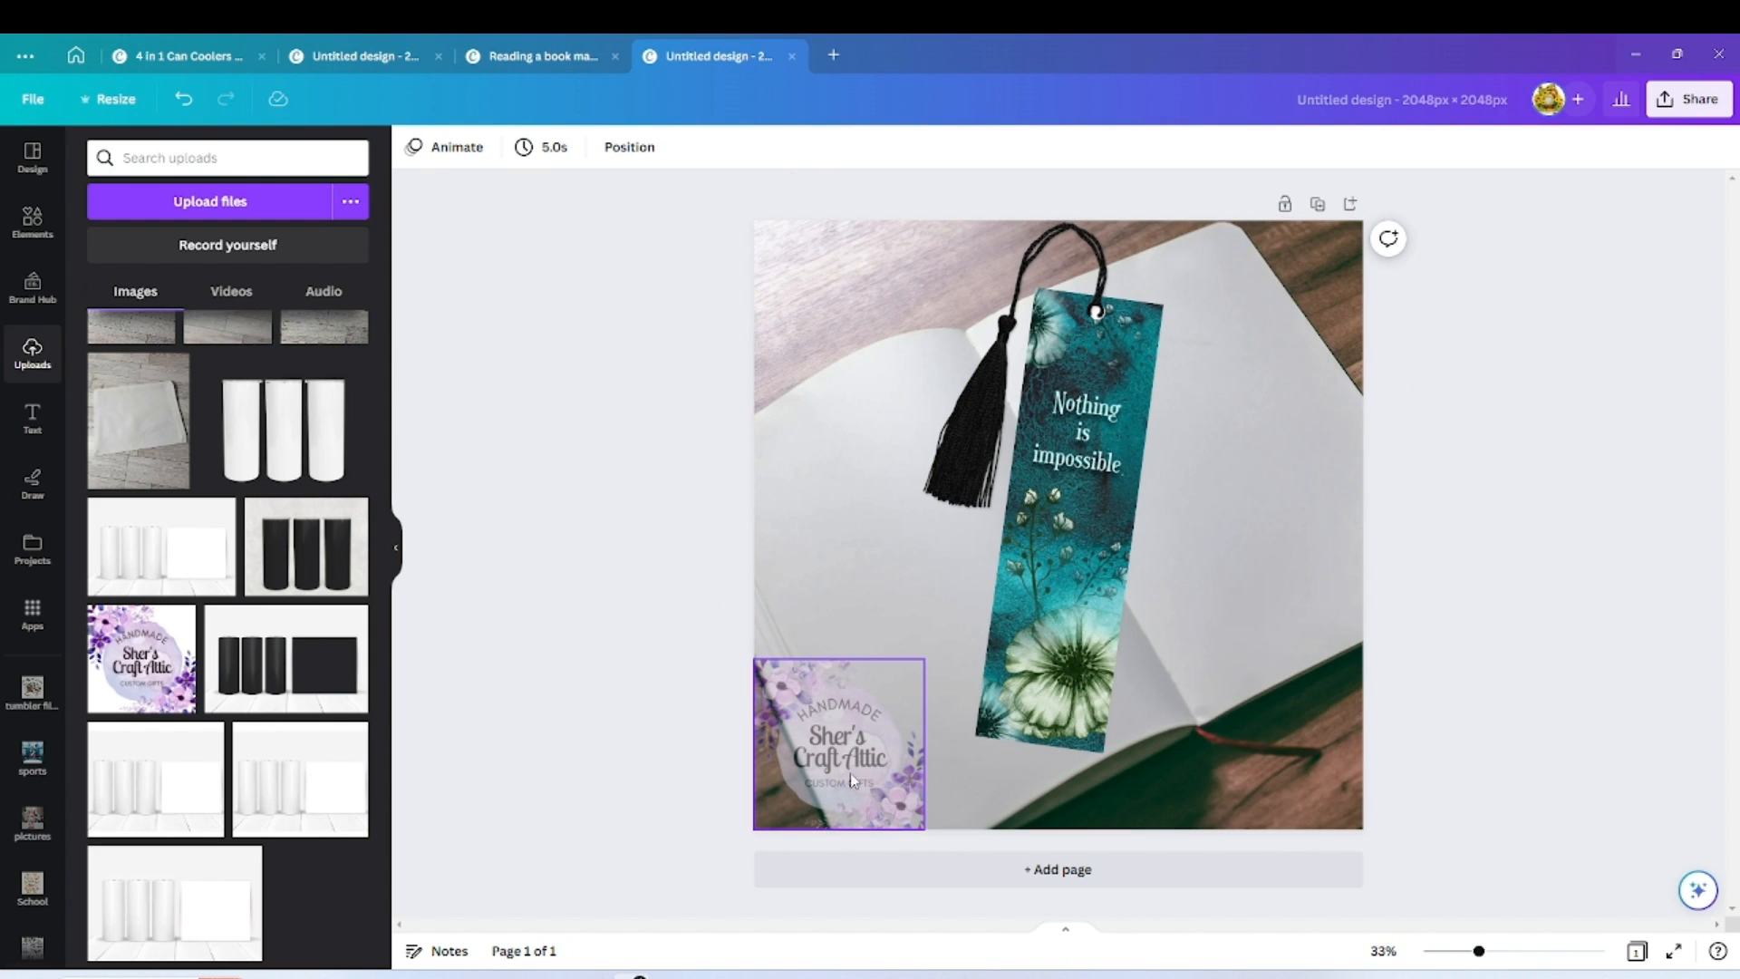
# Check the transparency setting of the logo in the page corner.
pyautogui.click(825, 739)
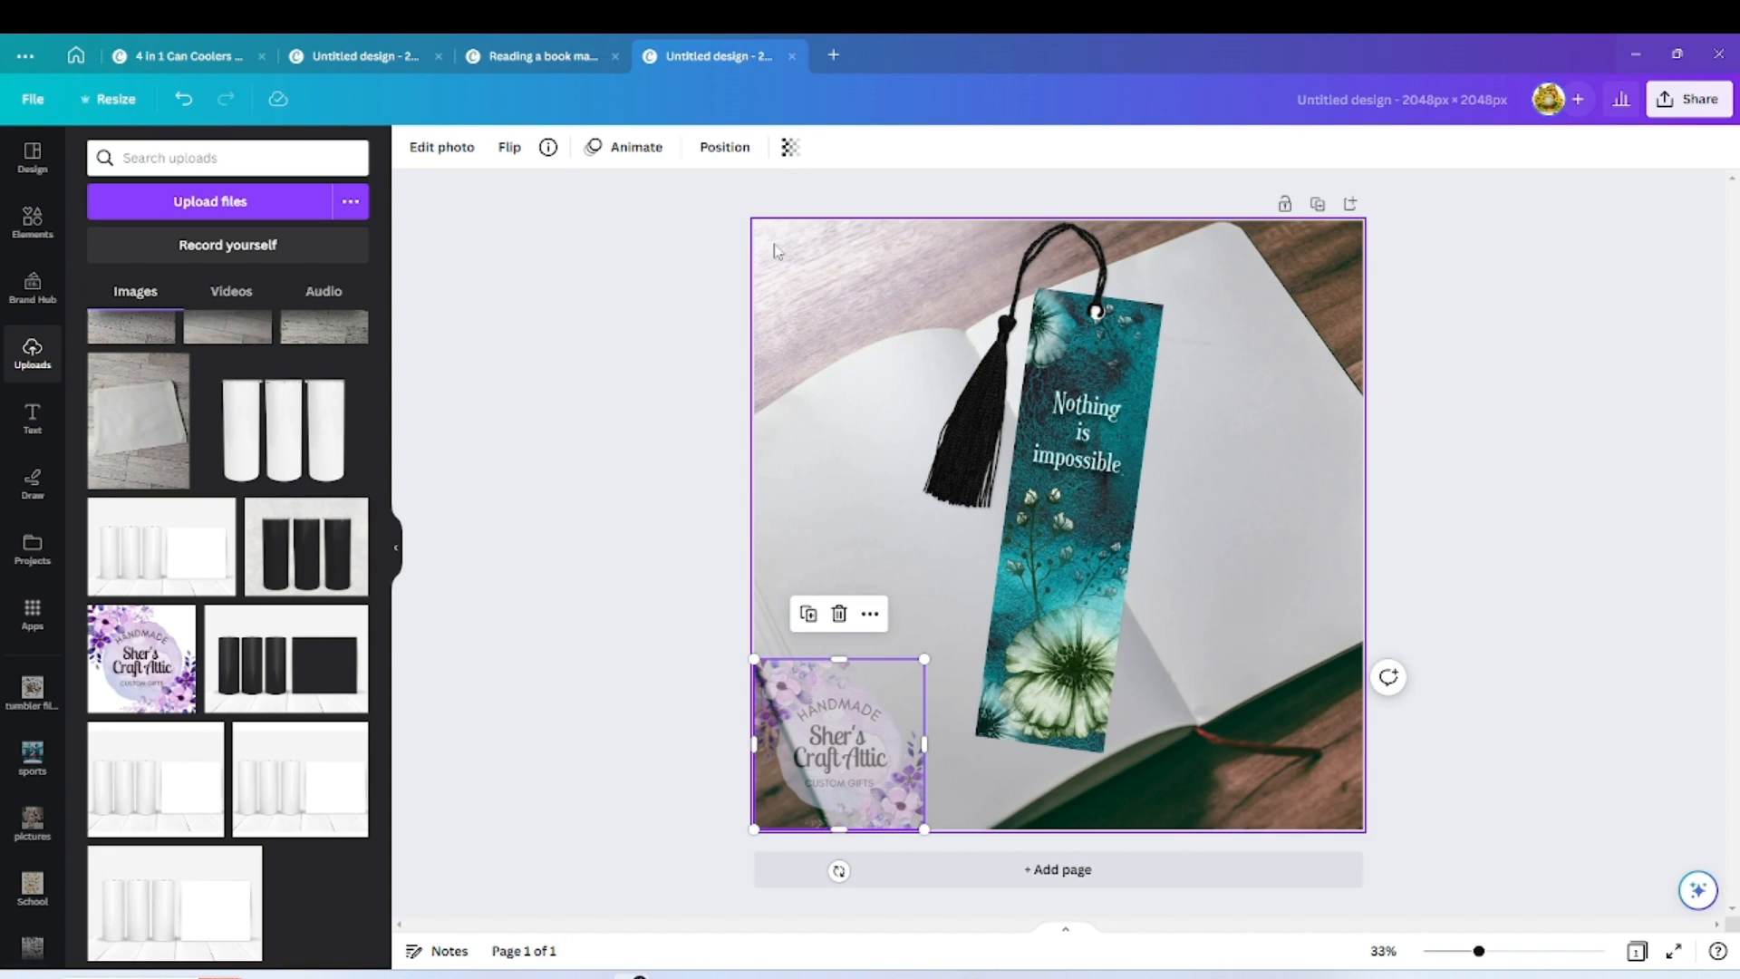
pyautogui.click(791, 147)
pyautogui.moveTo(706, 221)
pyautogui.mouseDown()
pyautogui.moveTo(668, 221)
pyautogui.moveTo(706, 222)
pyautogui.mouseUp()
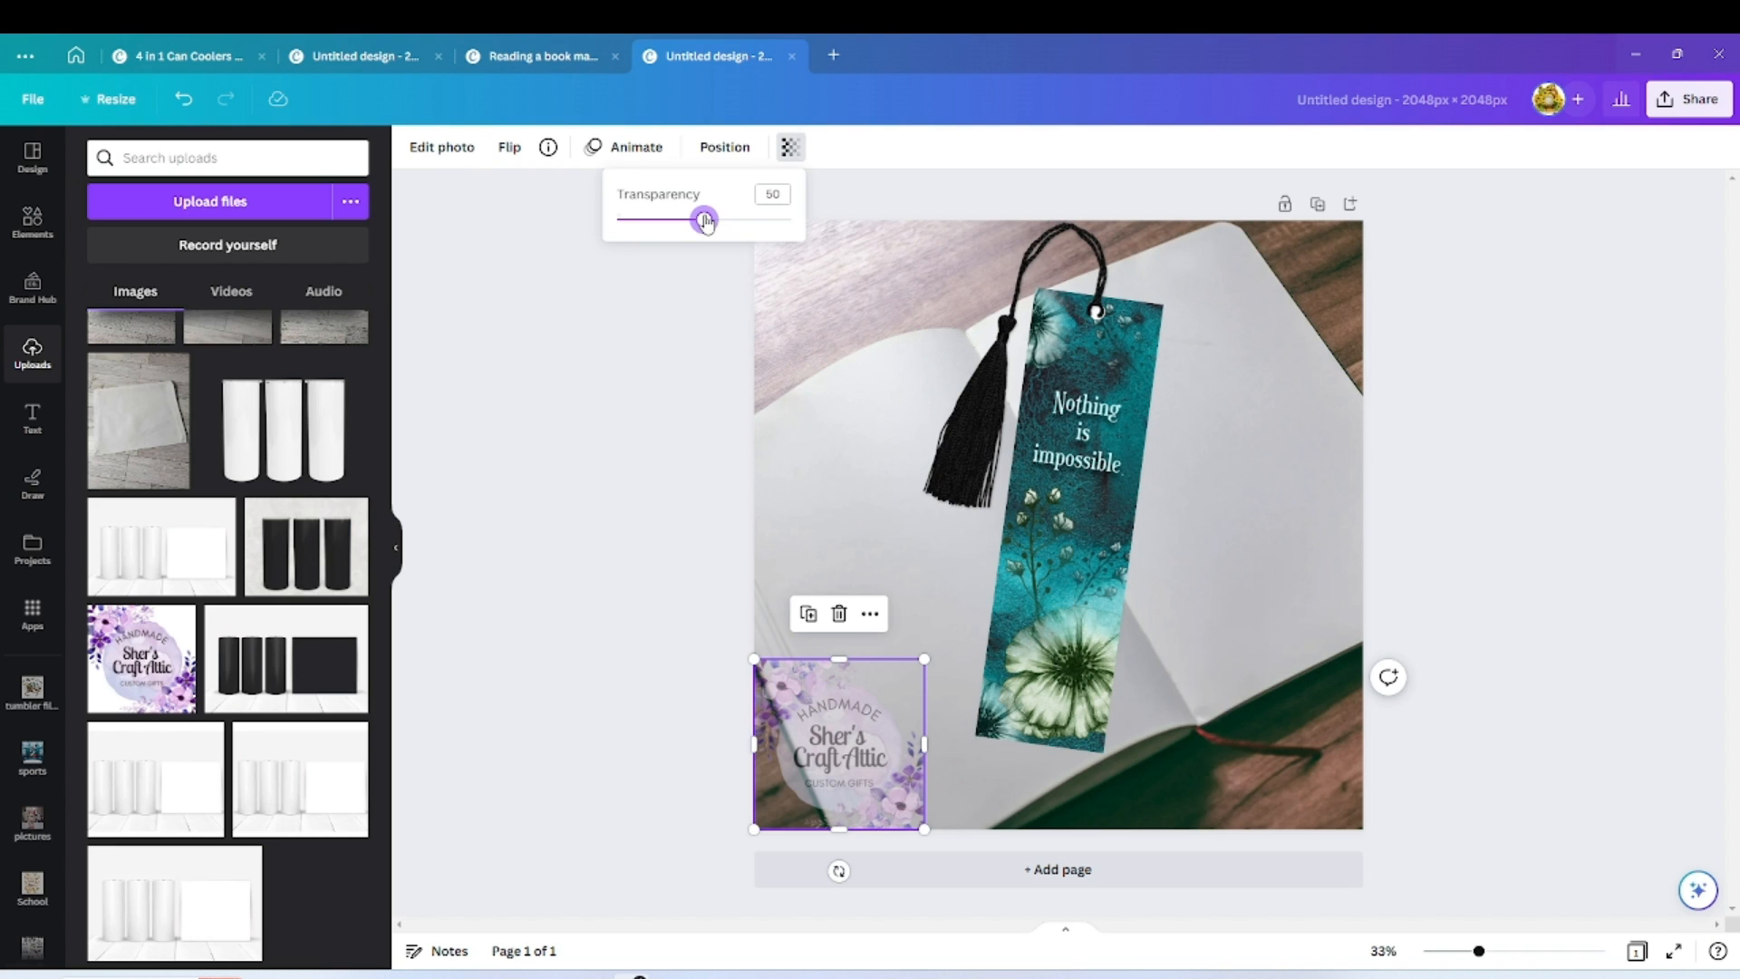
pyautogui.click(1512, 681)
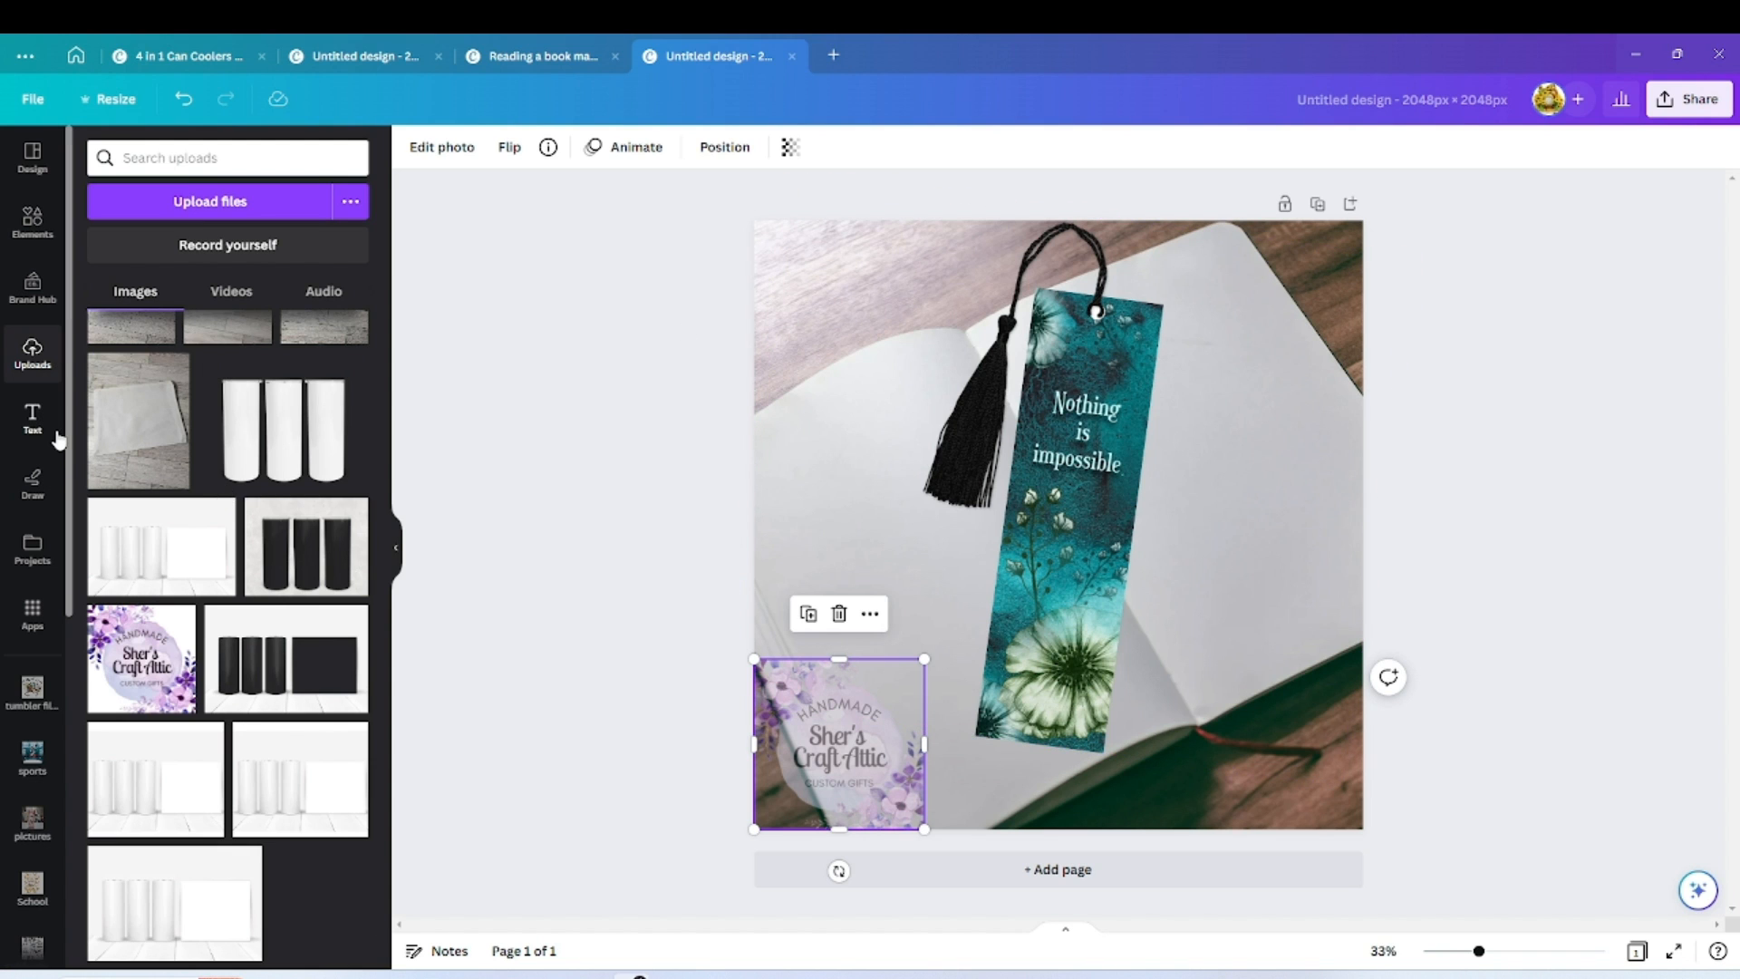
# Add a subheading text reading "Readiang Makes everything possible" to the page.
pyautogui.click(31, 418)
pyautogui.click(123, 375)
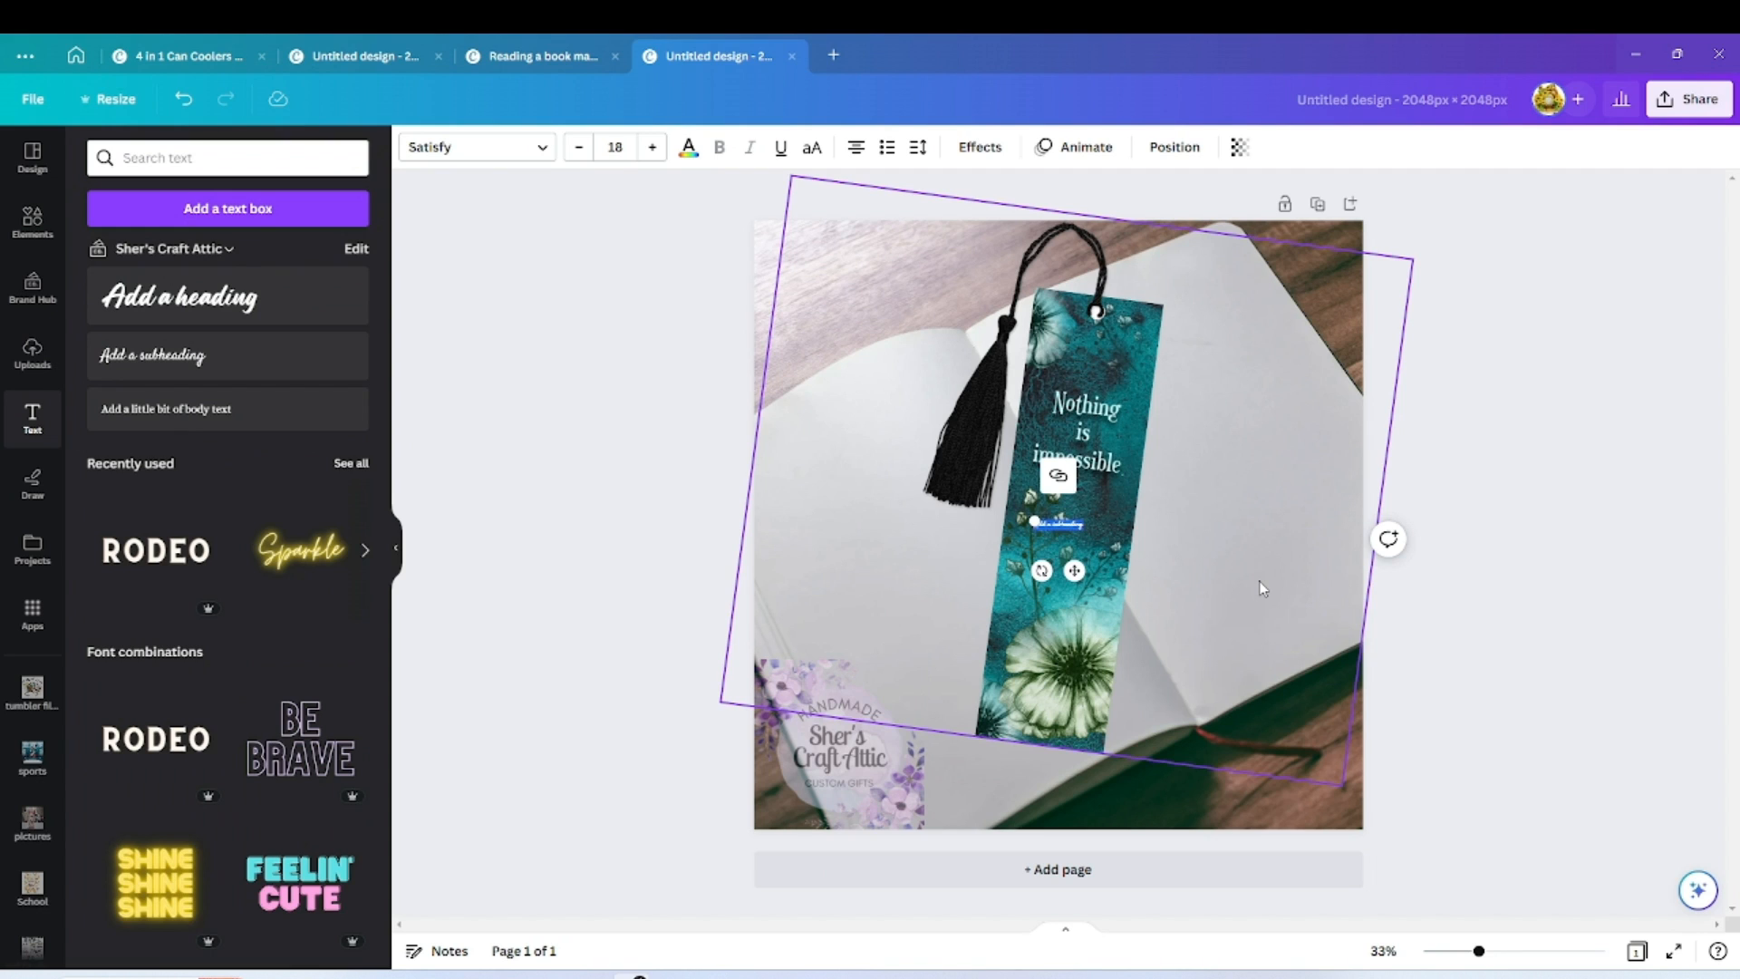
pyautogui.press('BackSpace')
pyautogui.write('ading')
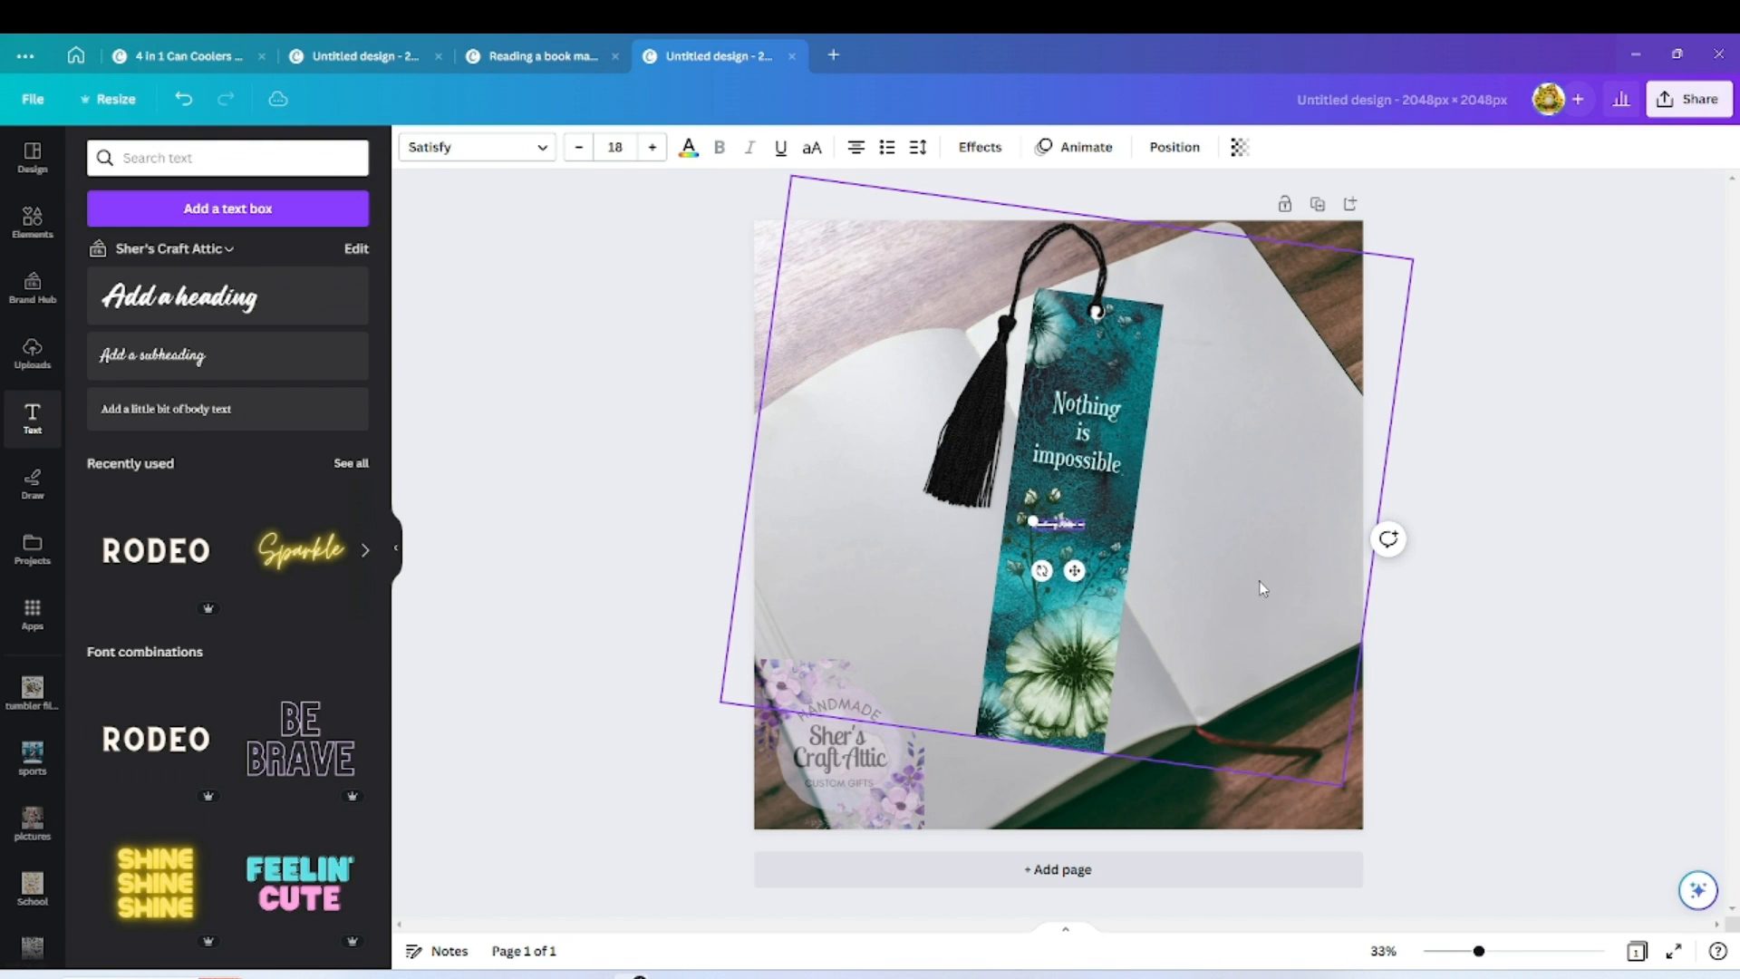
pyautogui.write('ly poble')
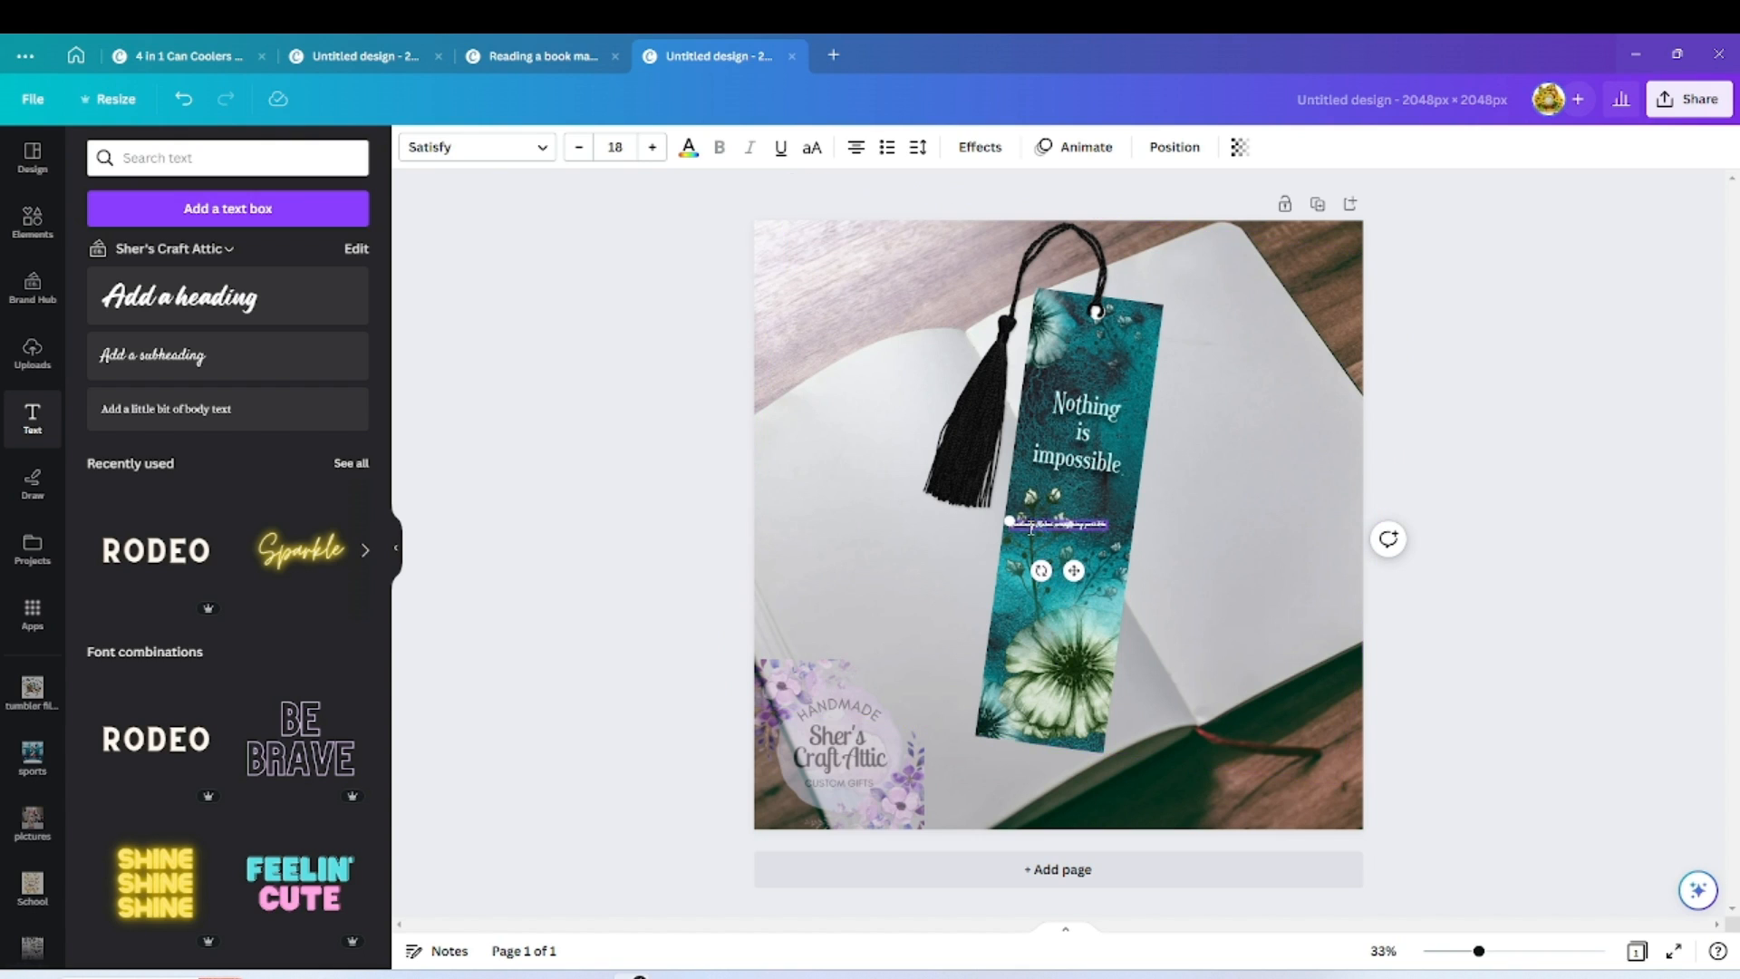
# Increase the font size of the new subheading text to 75.
pyautogui.click(650, 148)
pyautogui.click(650, 148)
pyautogui.click(650, 148)
pyautogui.click(650, 148)
pyautogui.click(650, 148)
pyautogui.click(650, 147)
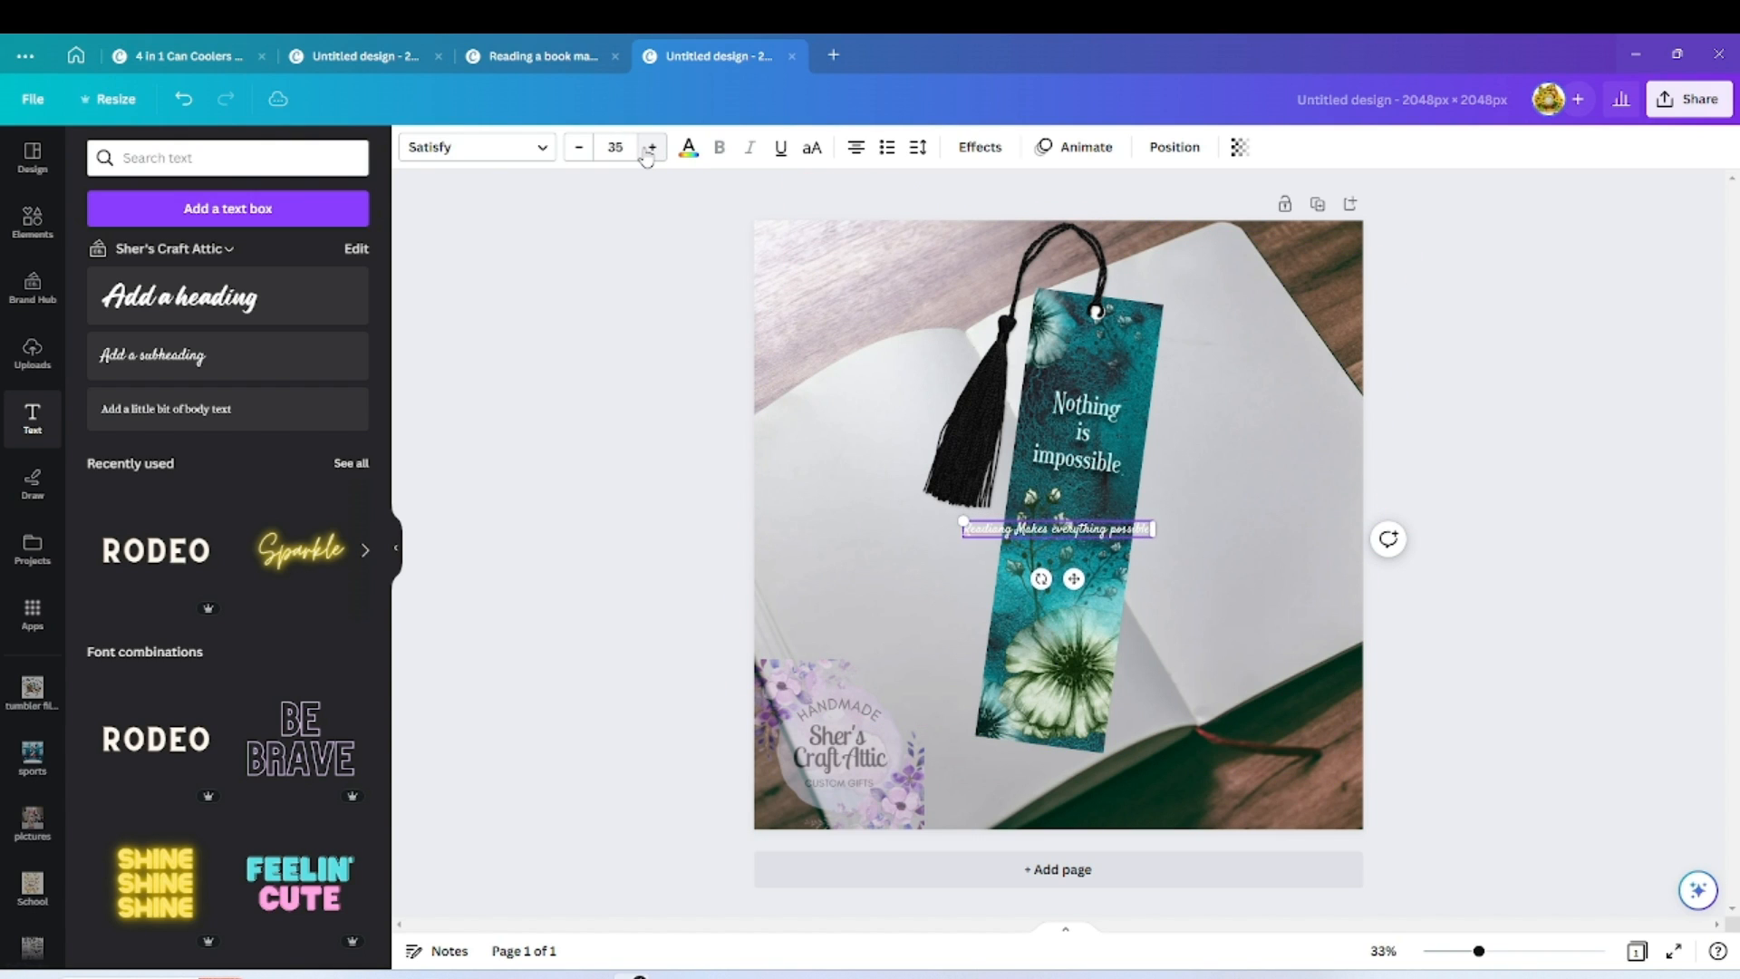
pyautogui.click(650, 148)
pyautogui.click(650, 148)
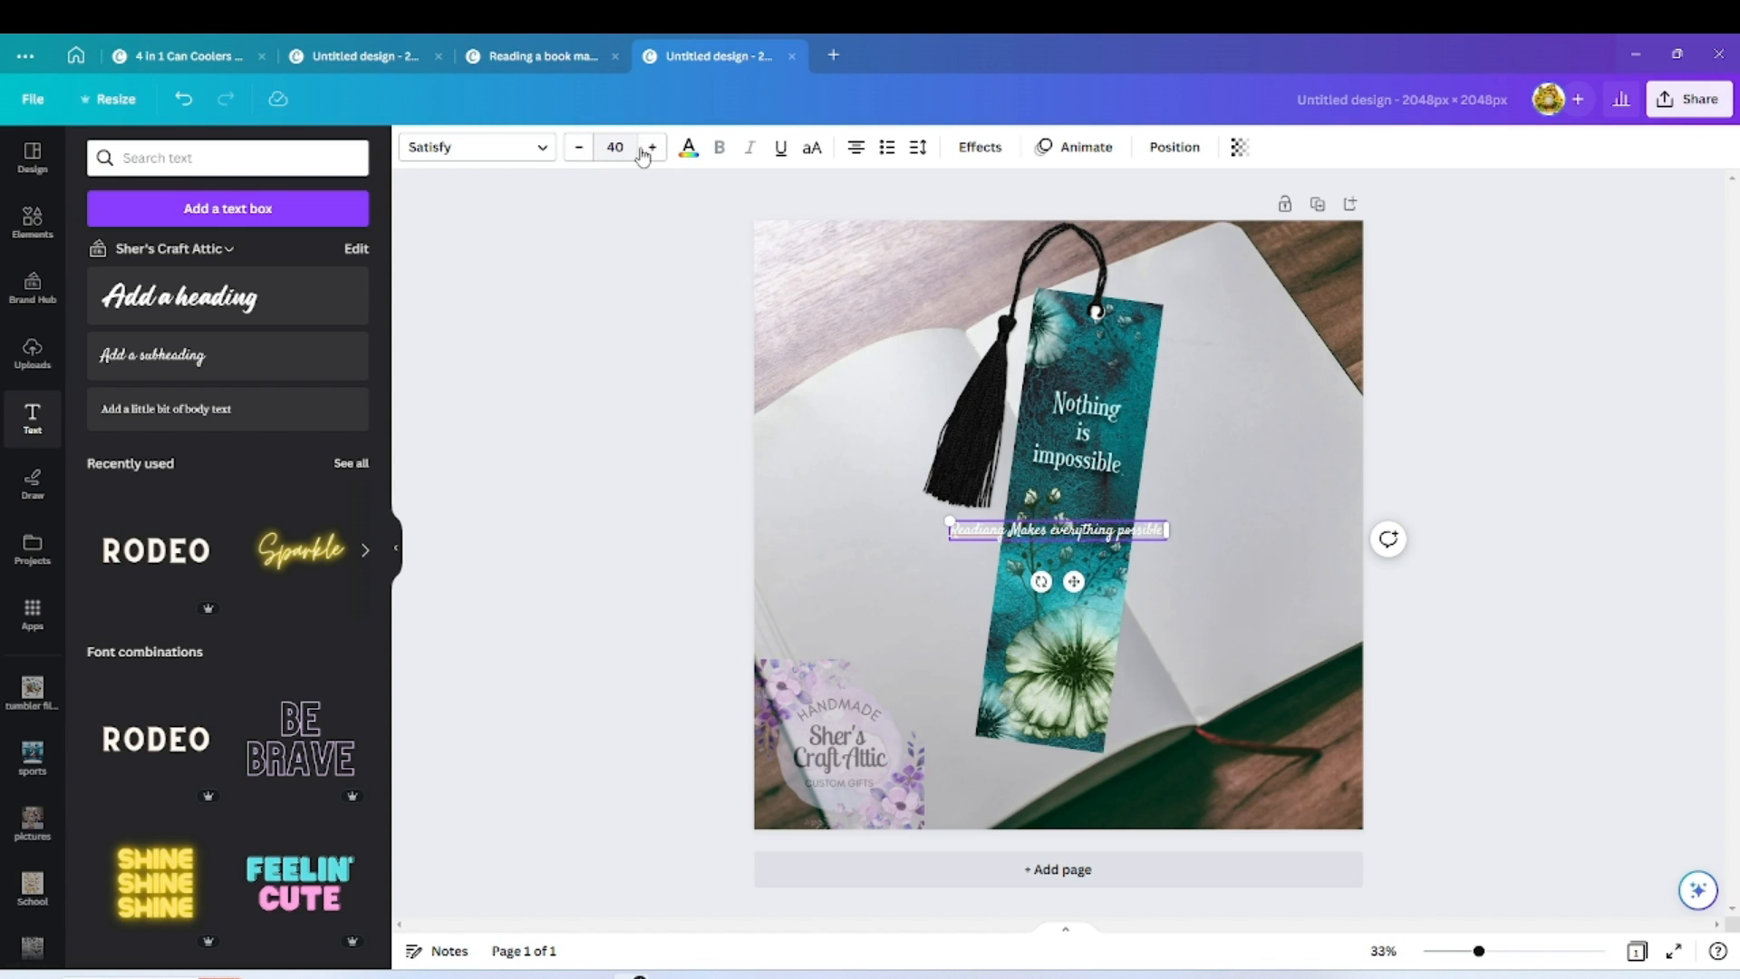
pyautogui.click(650, 148)
pyautogui.click(650, 147)
pyautogui.click(650, 147)
pyautogui.click(650, 147)
pyautogui.click(650, 148)
pyautogui.click(650, 148)
pyautogui.click(650, 147)
pyautogui.click(649, 148)
pyautogui.click(650, 148)
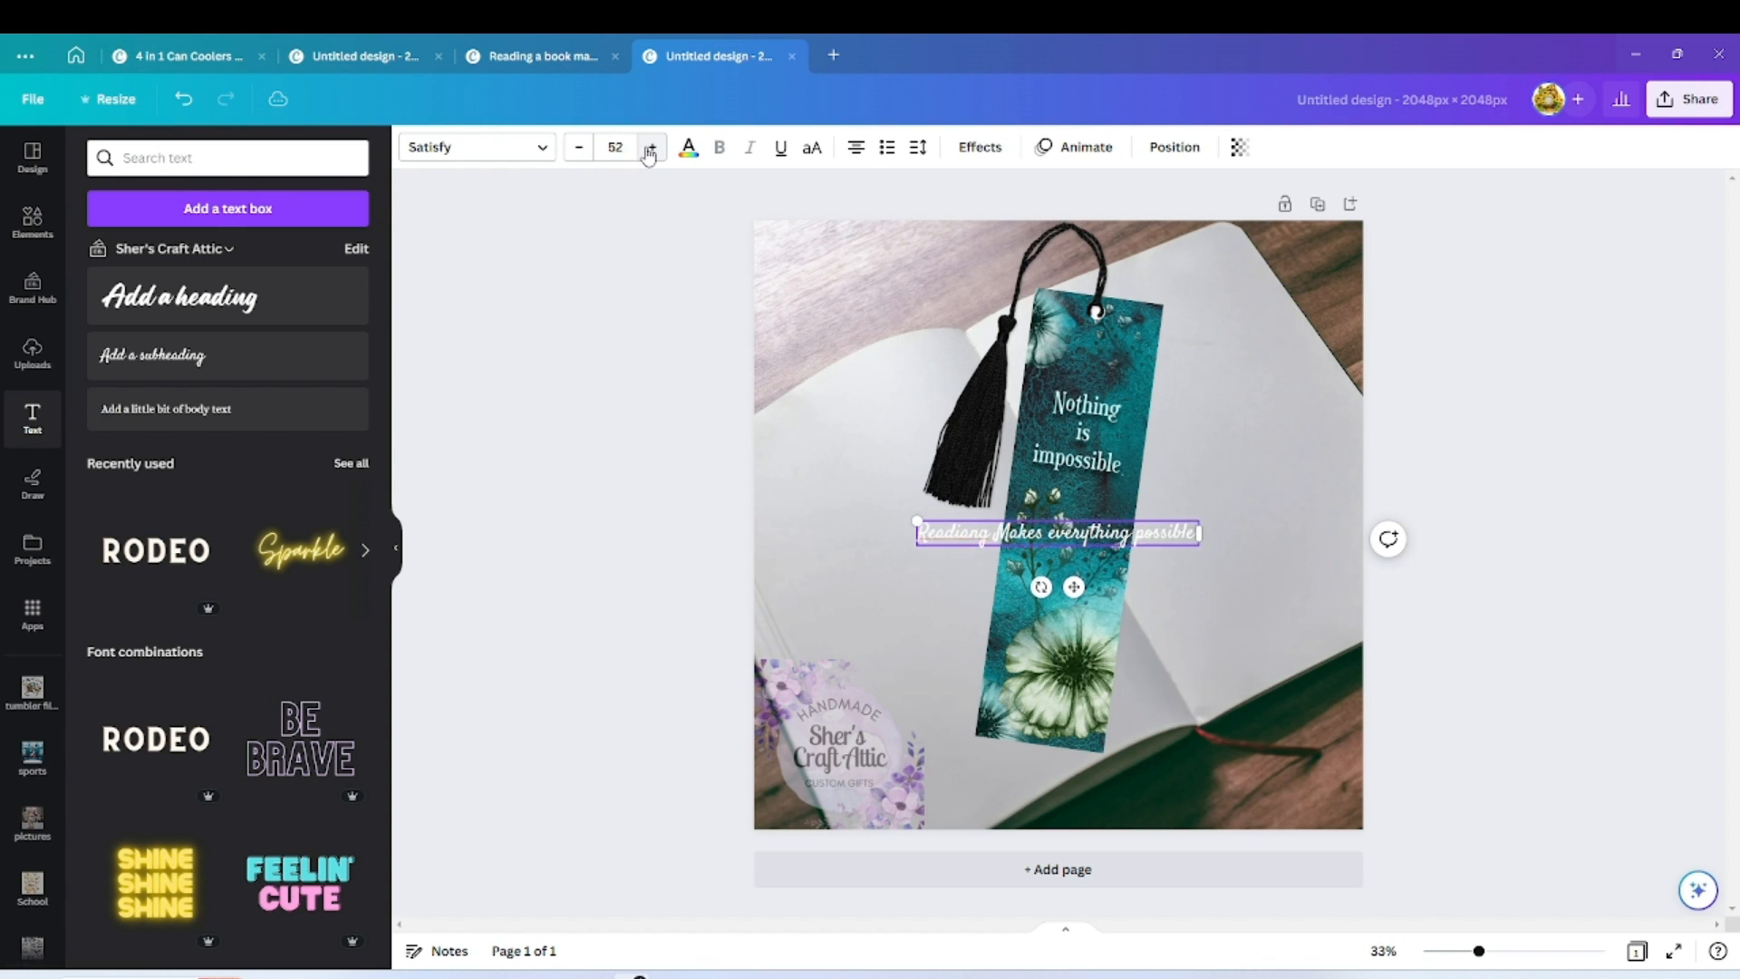
pyautogui.click(650, 148)
pyautogui.click(650, 147)
pyautogui.click(650, 148)
pyautogui.click(650, 148)
pyautogui.click(650, 148)
pyautogui.click(649, 148)
pyautogui.click(650, 148)
pyautogui.click(650, 148)
pyautogui.click(650, 148)
pyautogui.click(650, 147)
pyautogui.click(650, 148)
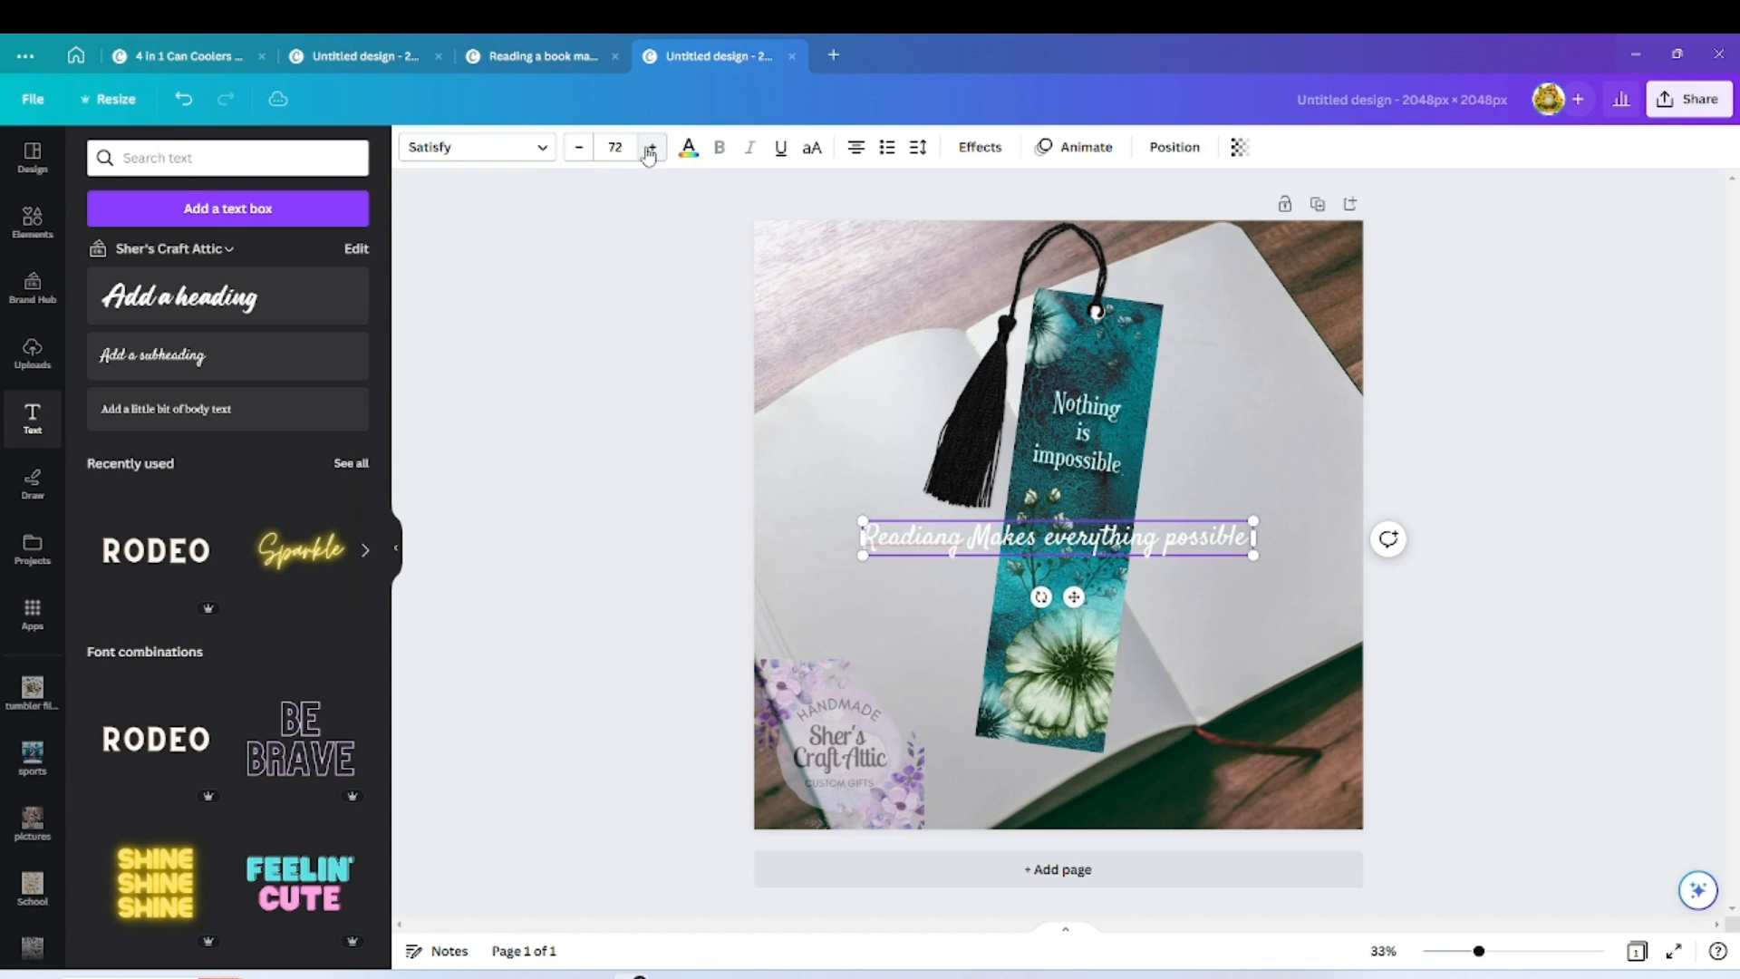
pyautogui.click(650, 147)
pyautogui.click(650, 148)
pyautogui.click(650, 148)
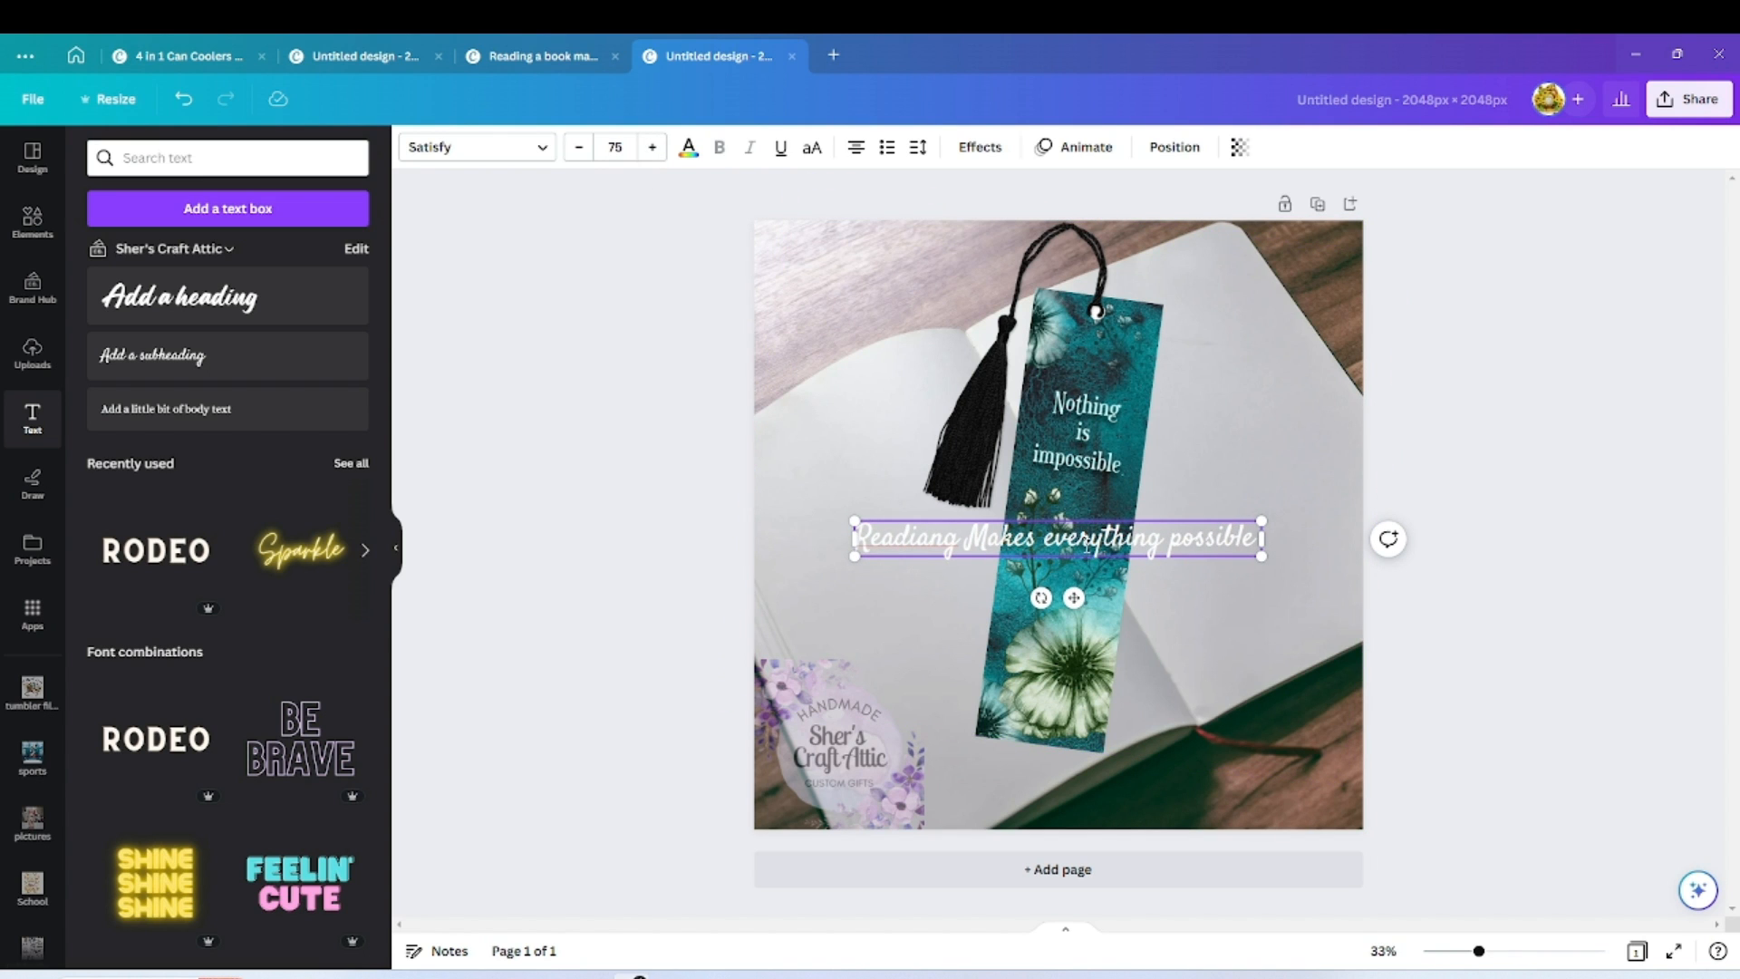
# Move the subheading text to the upper-left area of the page, above the notebook and across the tassel loop.
pyautogui.click(1239, 707)
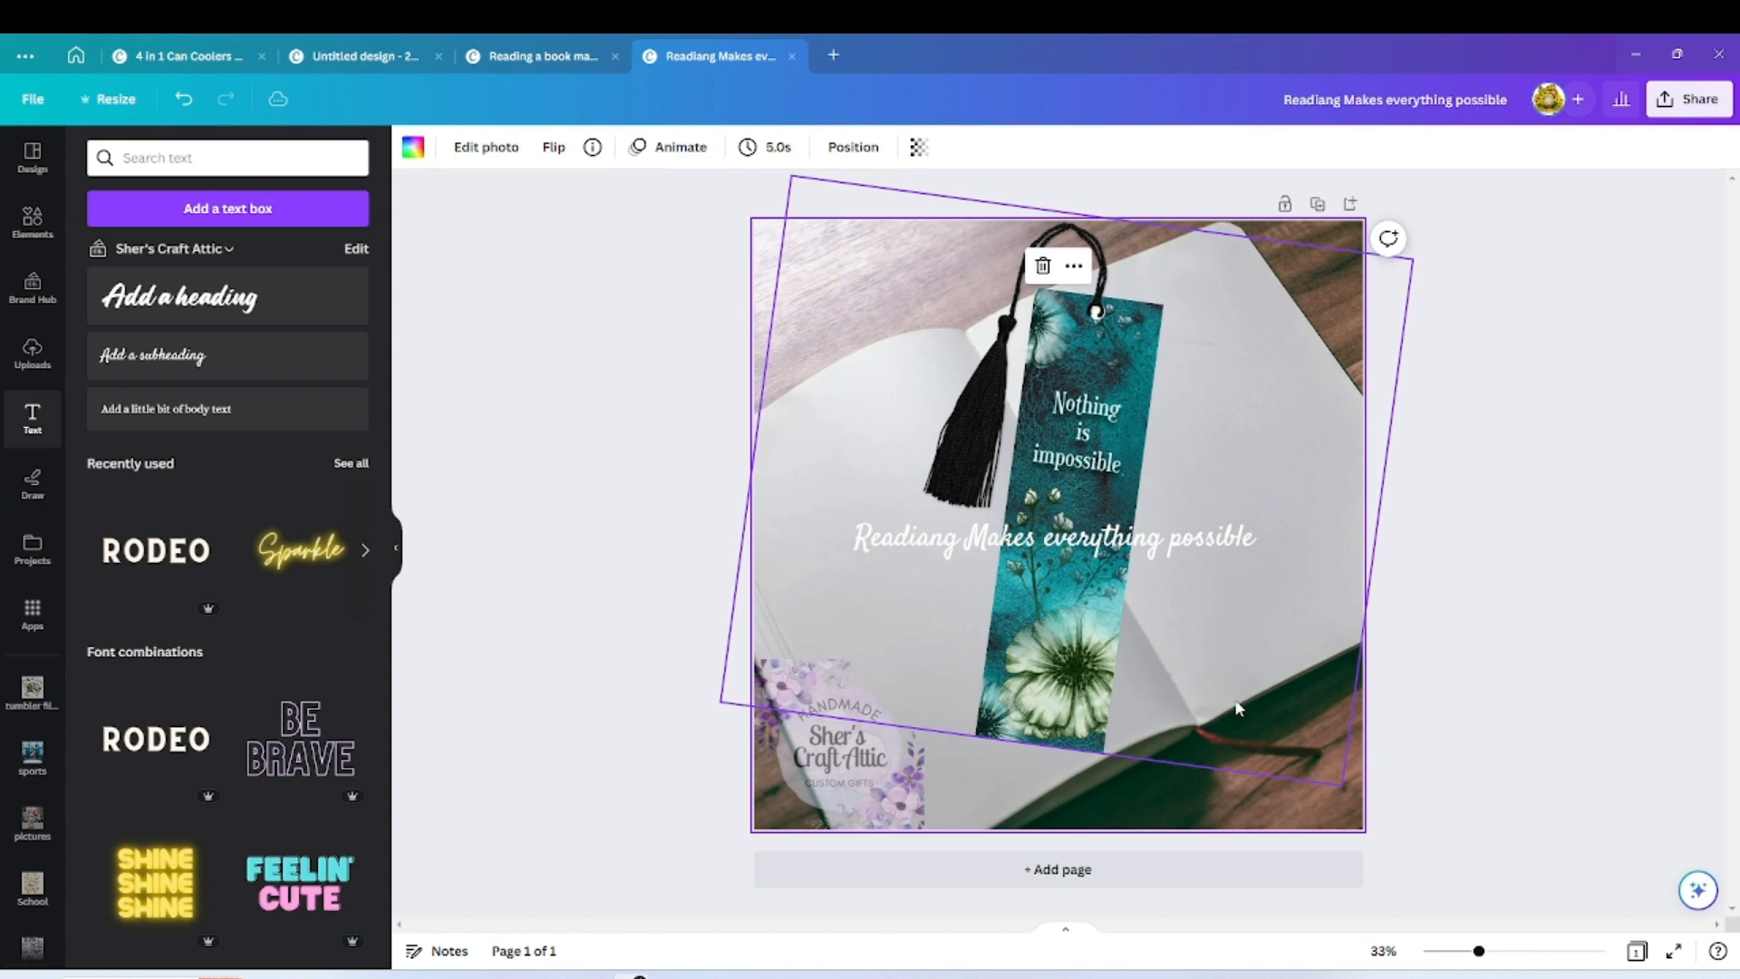
pyautogui.click(1096, 535)
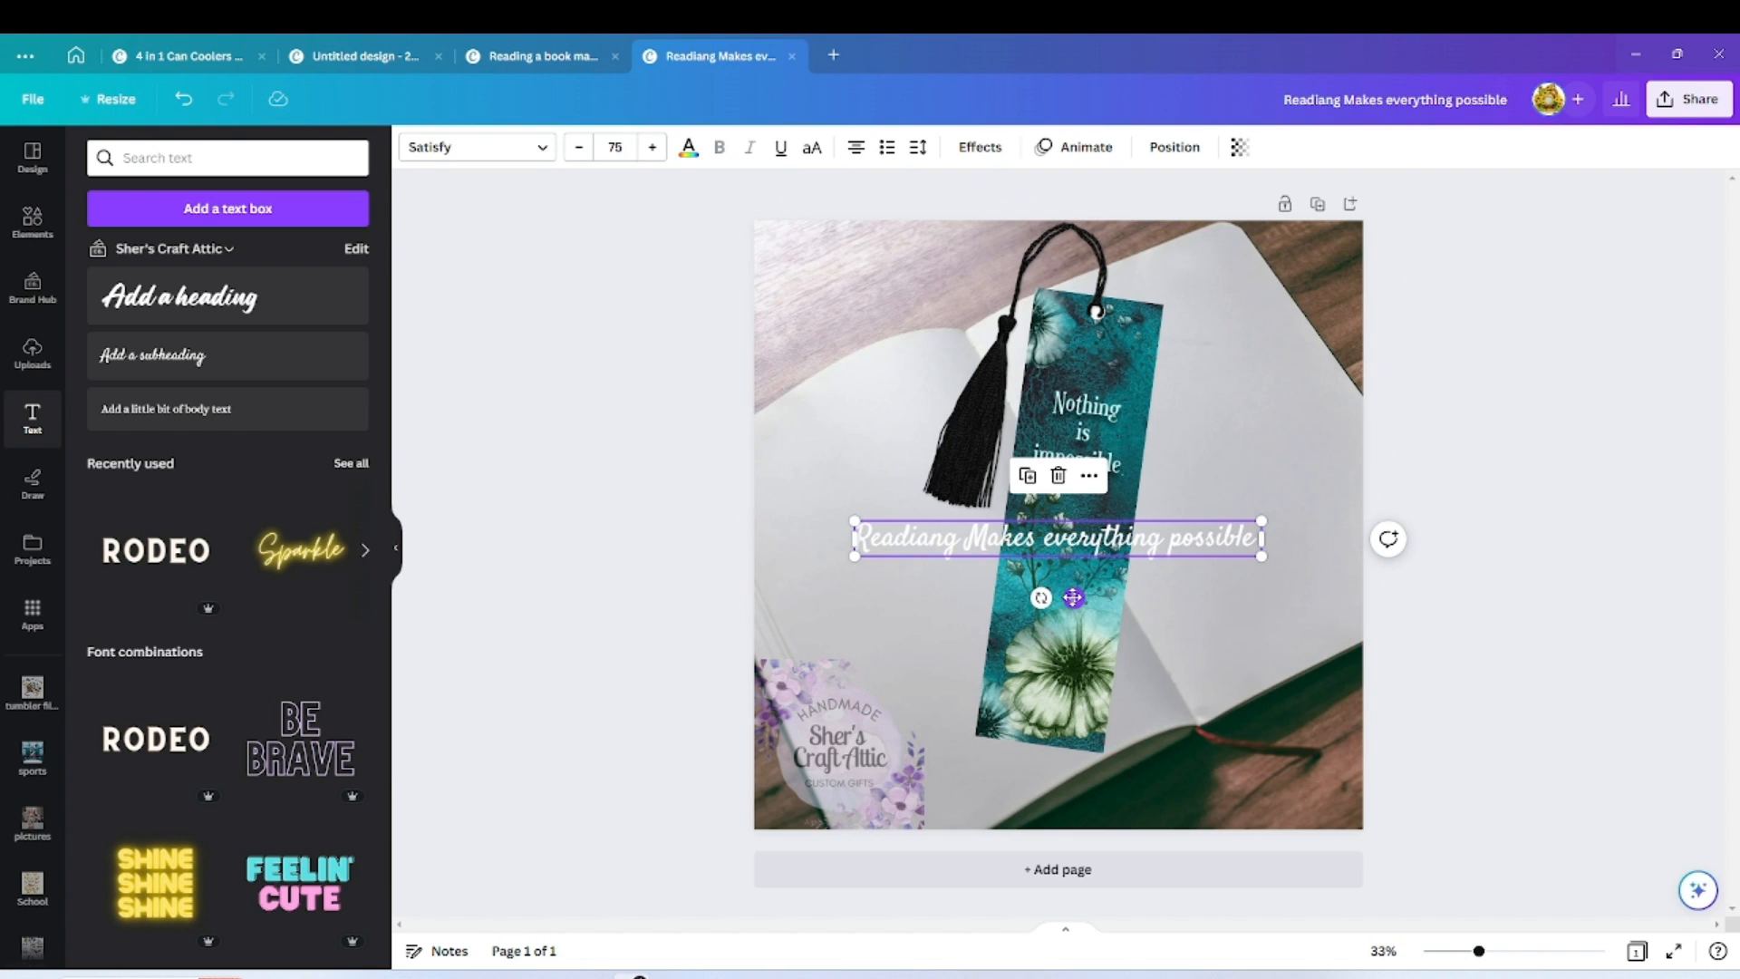
pyautogui.moveTo(1073, 598); pyautogui.dragTo(983, 312)
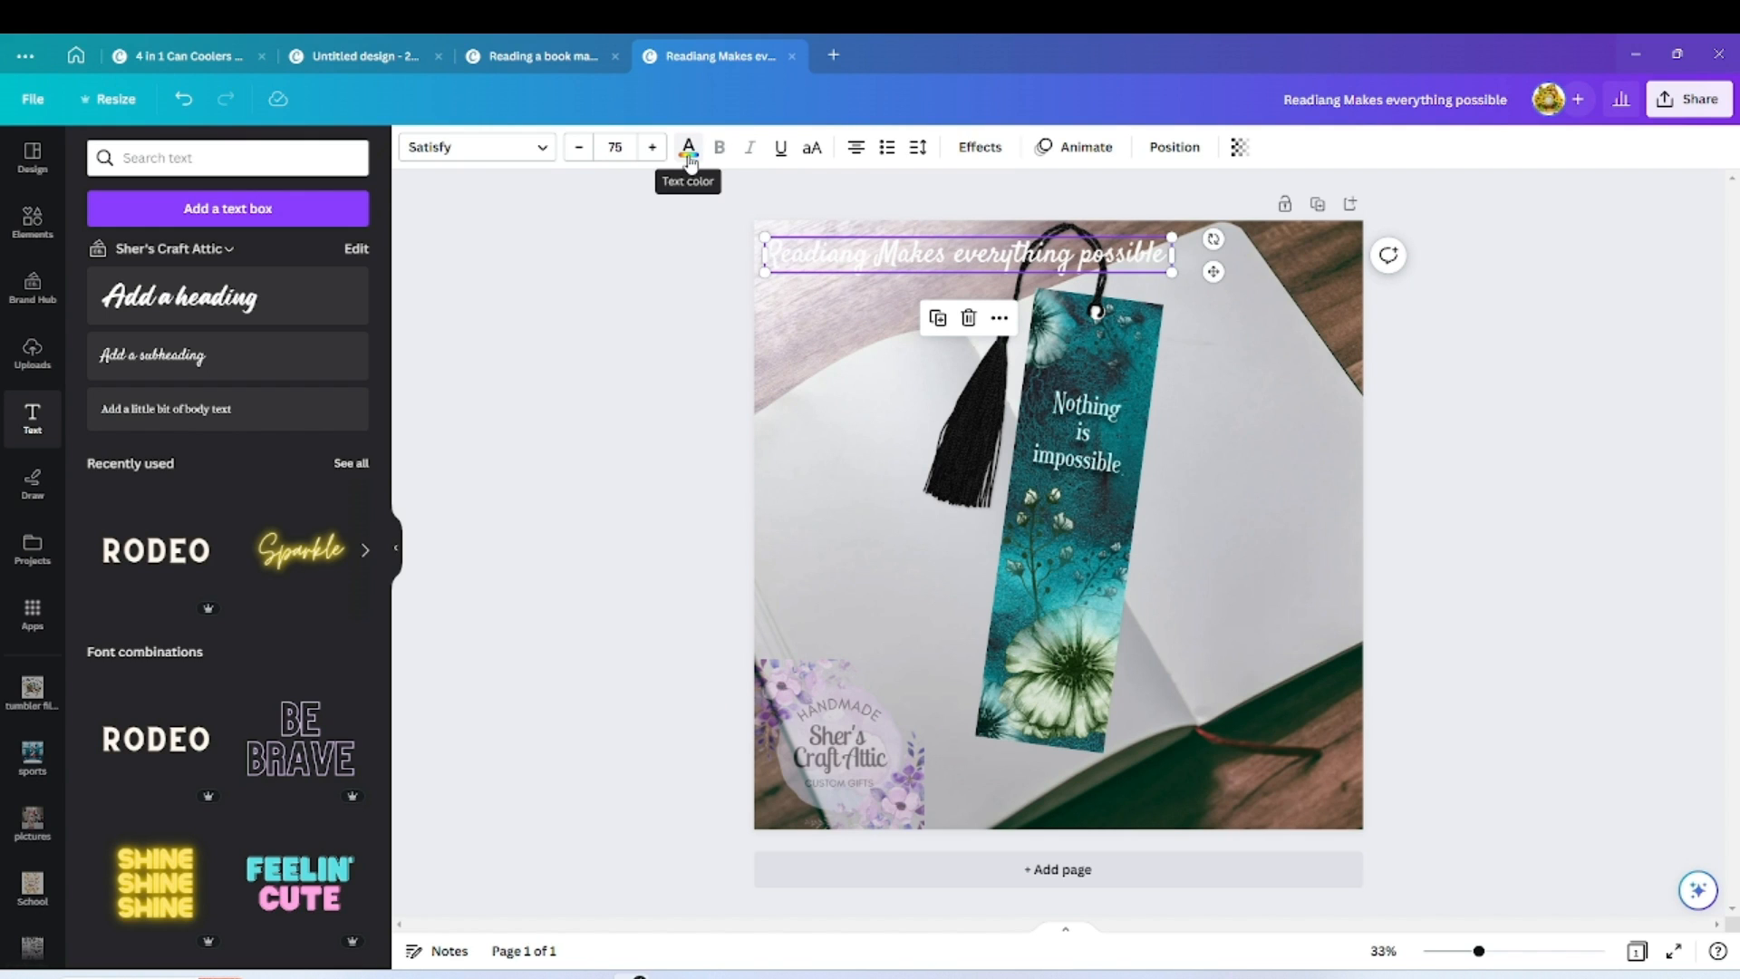
# Try brown, green, dark teal and near-black photo colors on the subheading text, finishing with the dark purple from the logo.
pyautogui.click(689, 150)
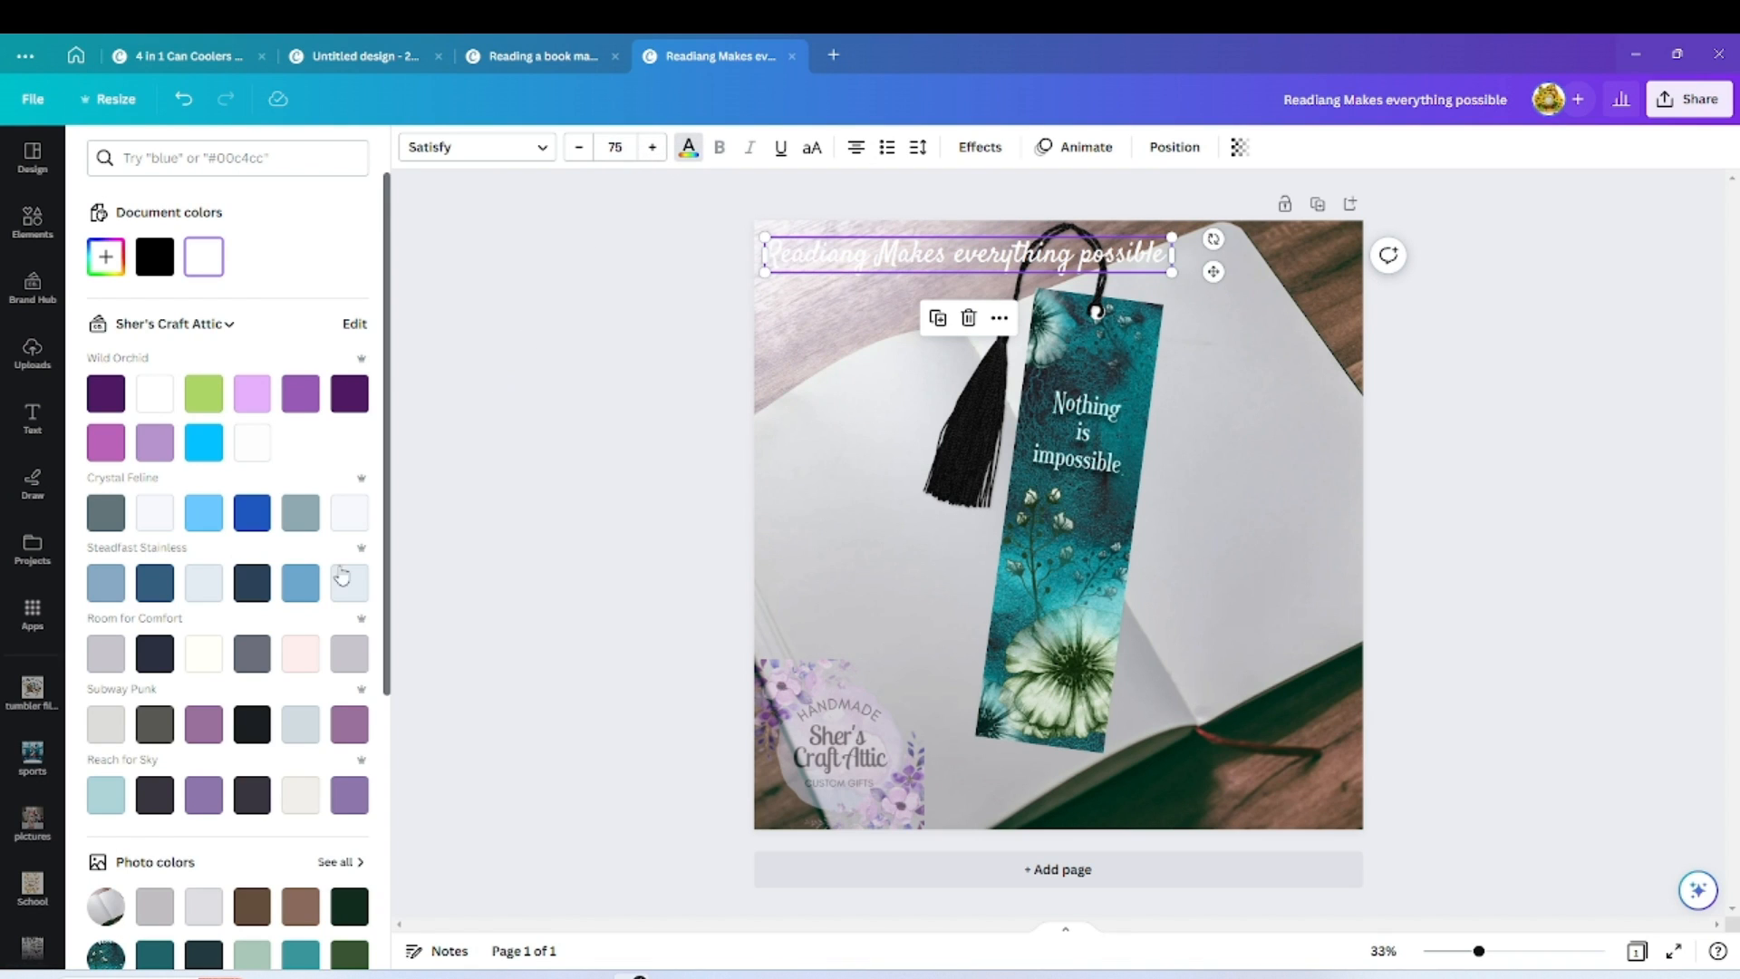
pyautogui.scroll(-1, 341, 575)
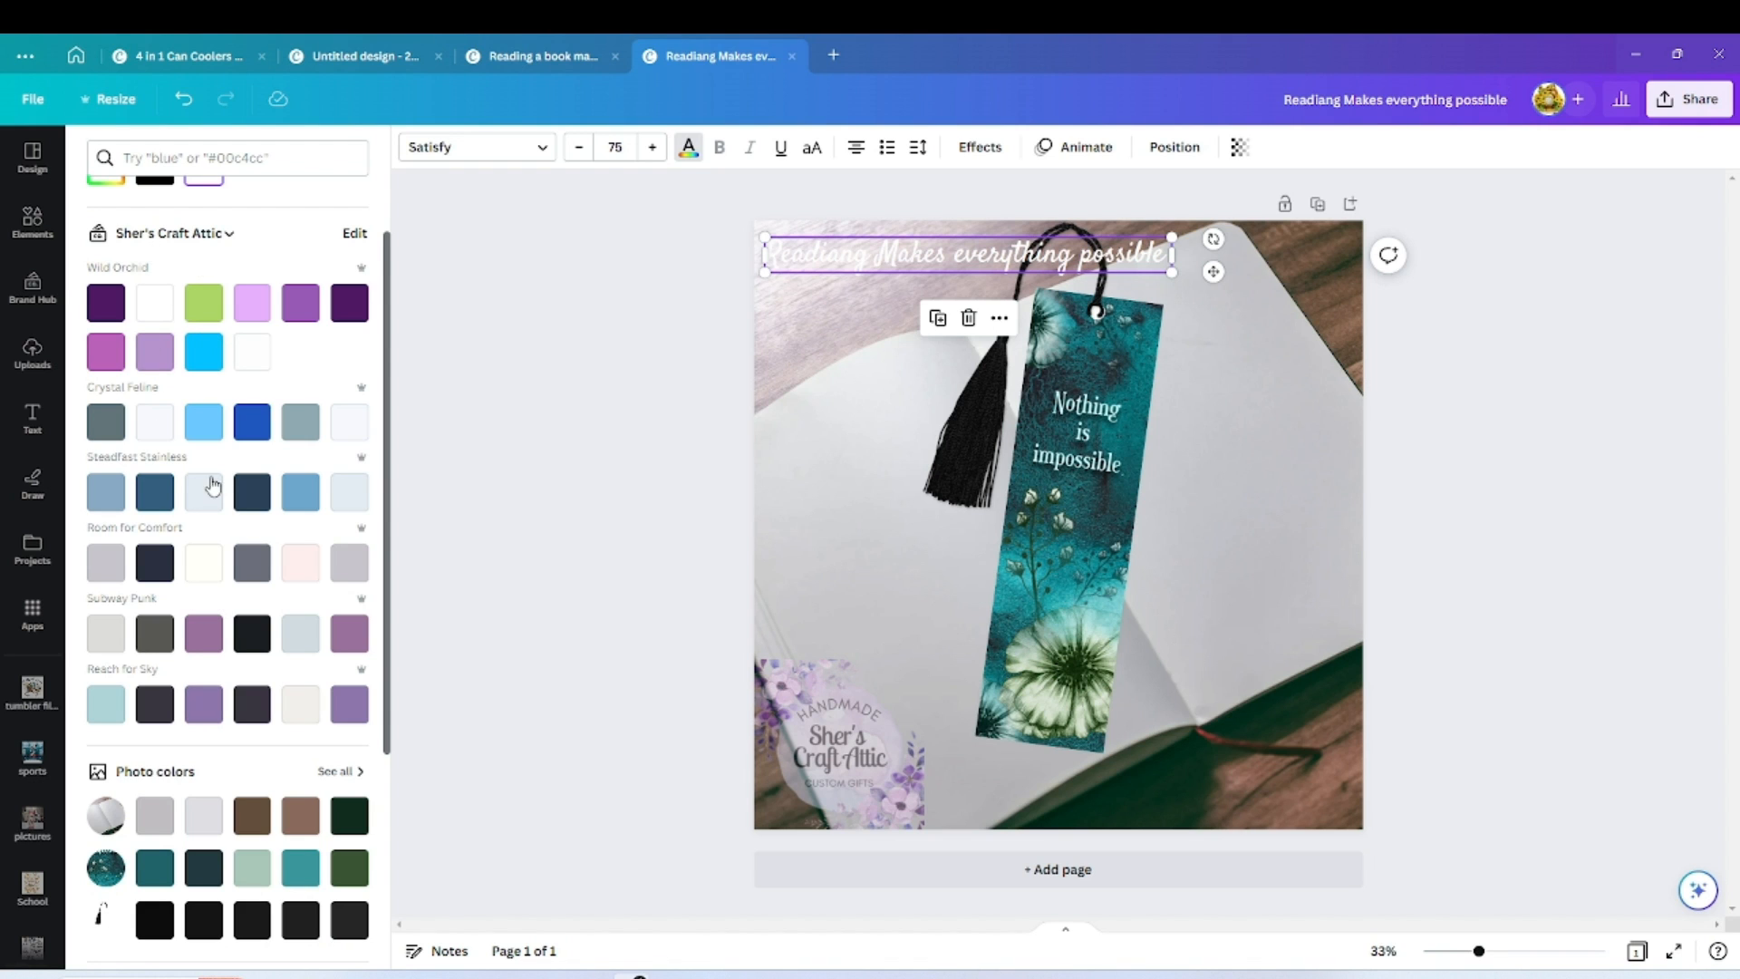
pyautogui.scroll(-2, 211, 478)
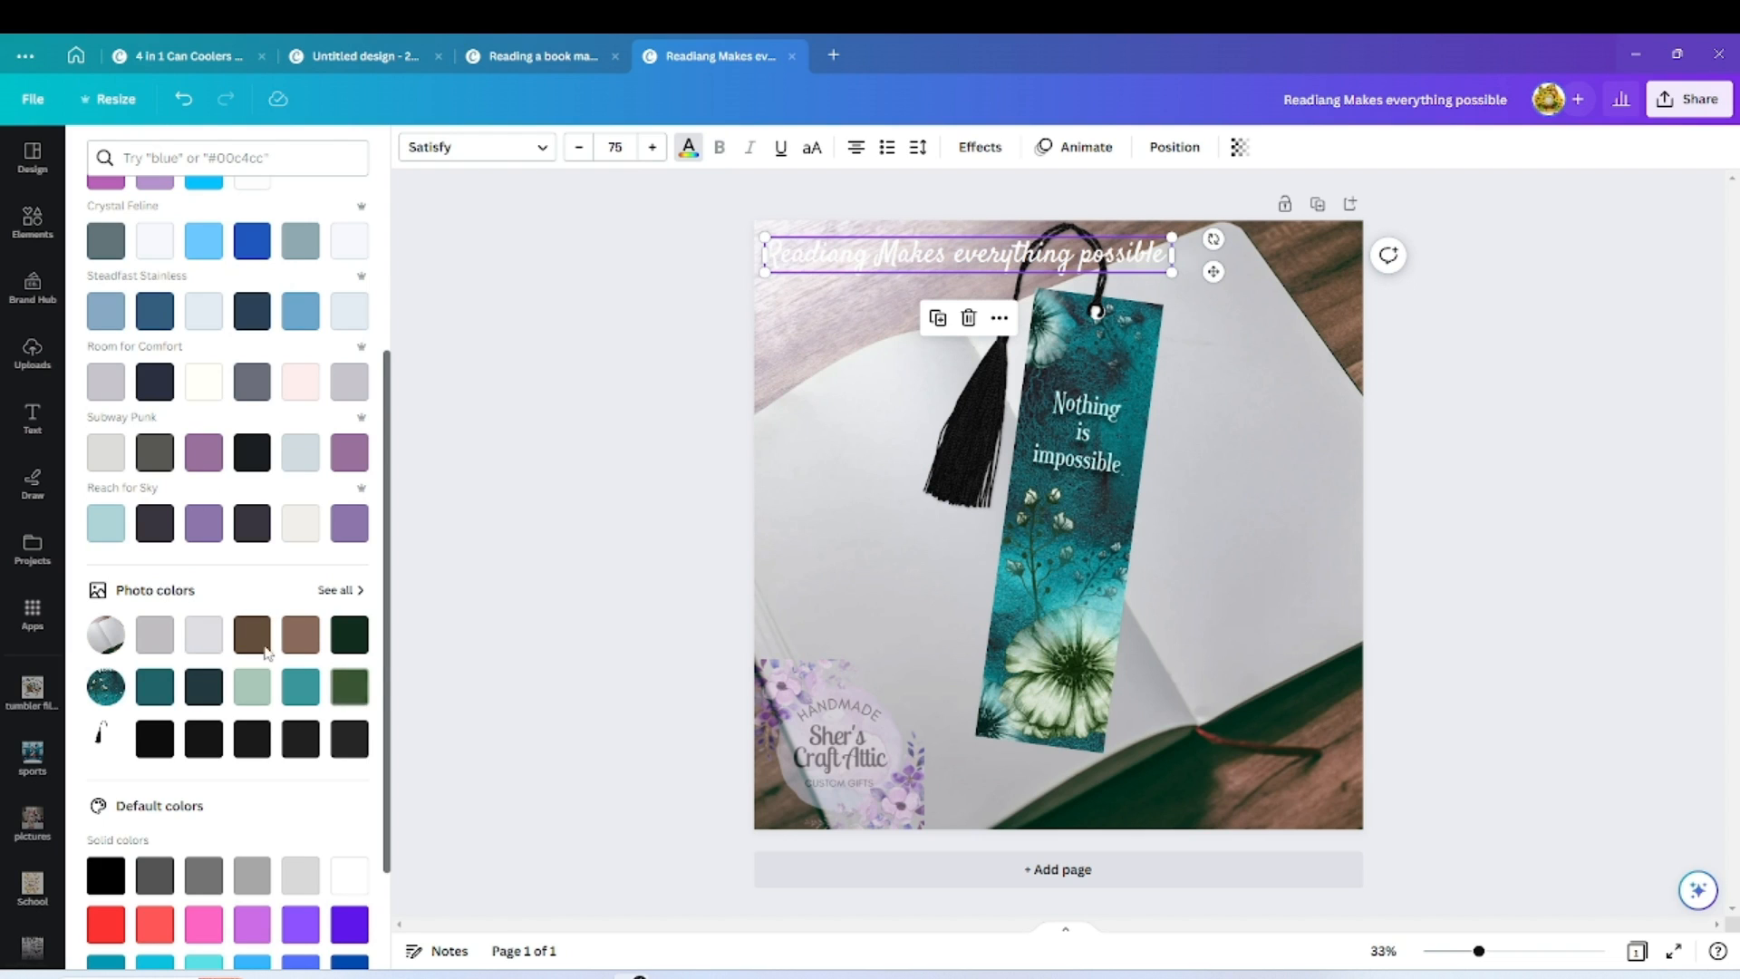
pyautogui.click(337, 591)
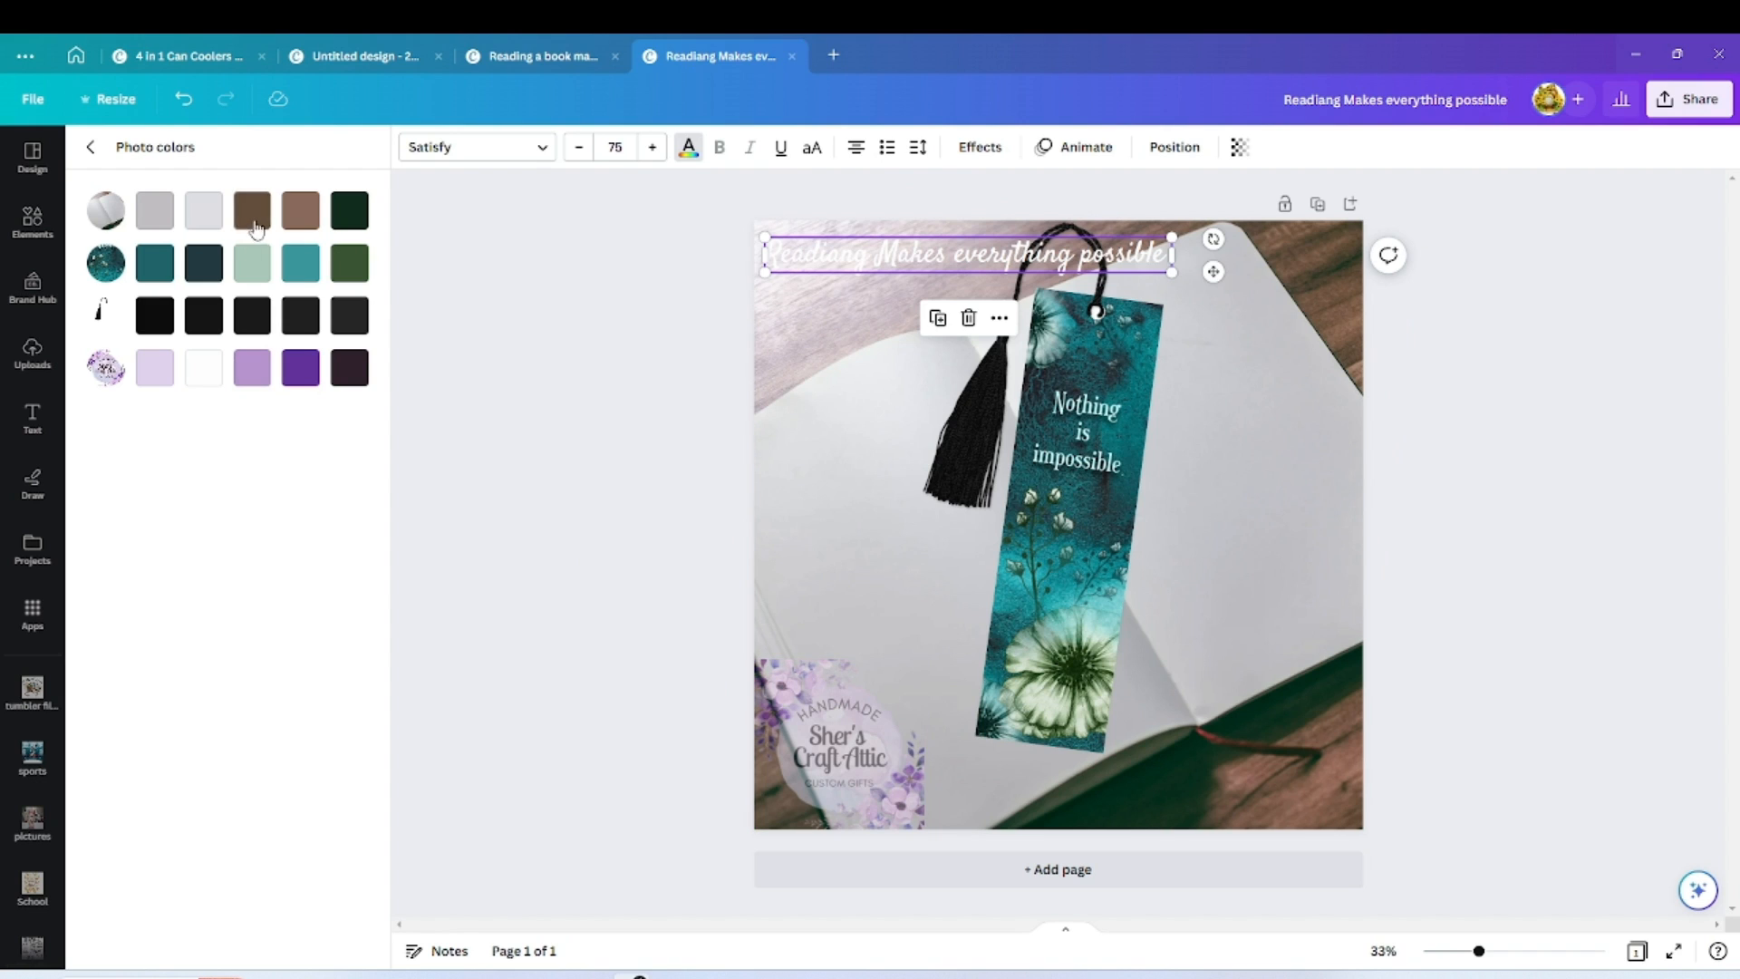
pyautogui.click(310, 218)
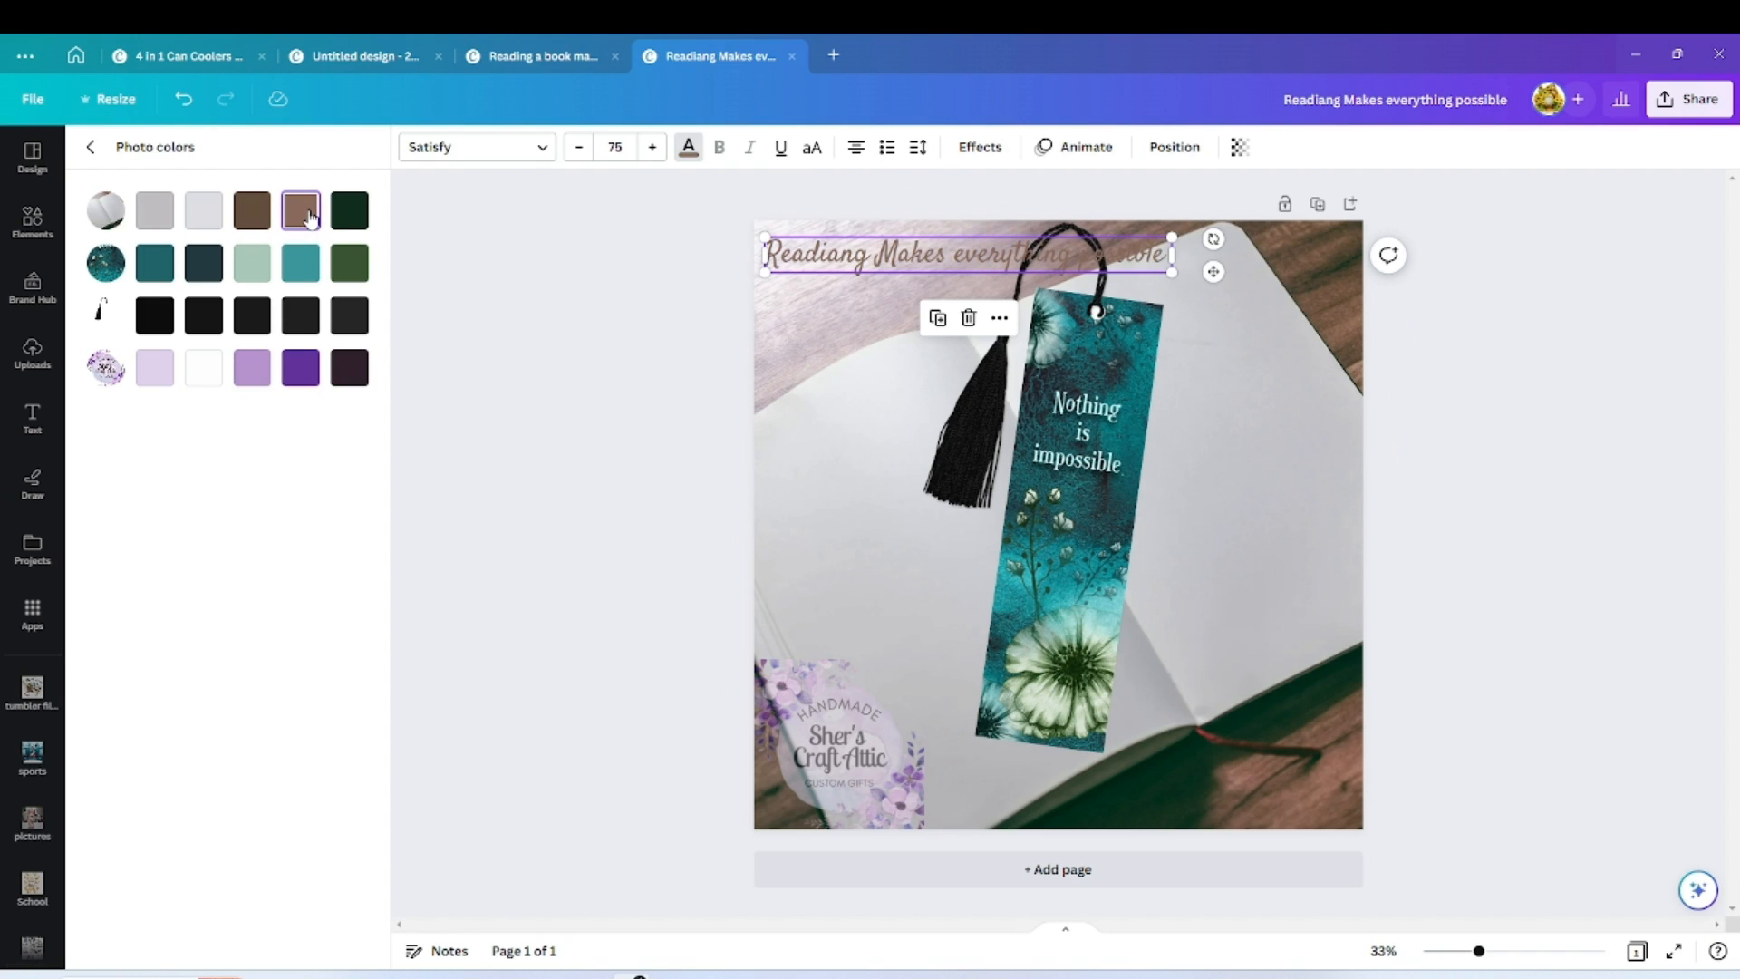
pyautogui.click(353, 216)
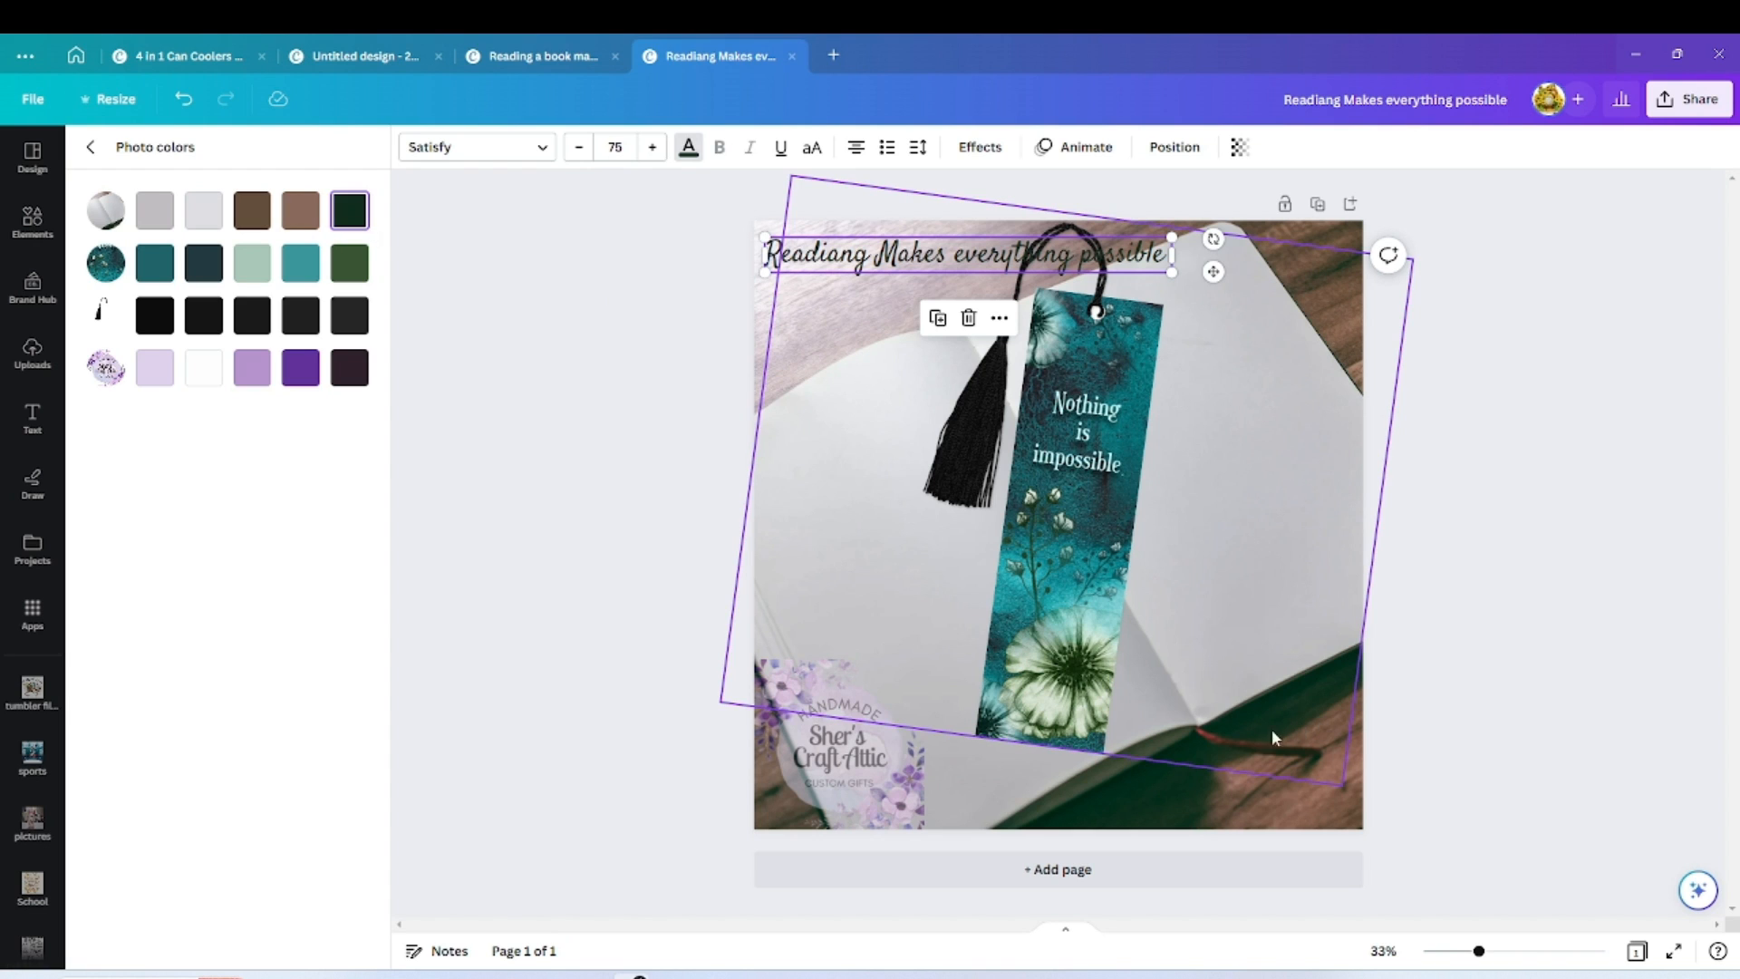
pyautogui.click(350, 256)
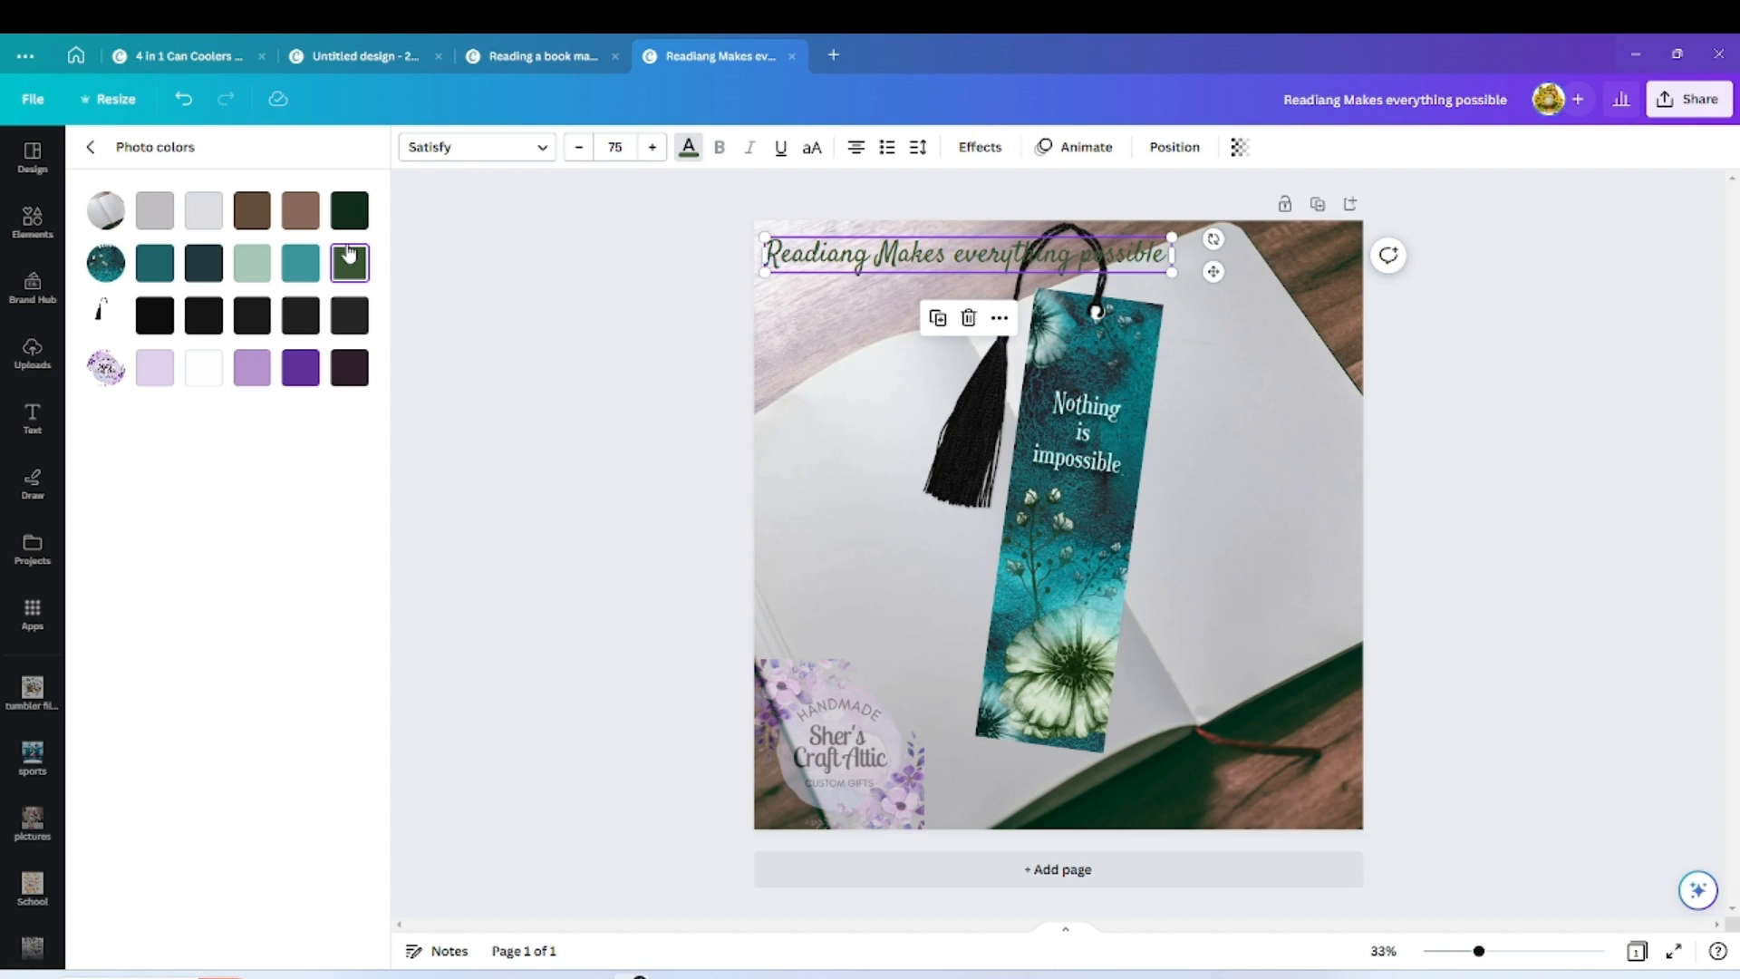
pyautogui.click(191, 267)
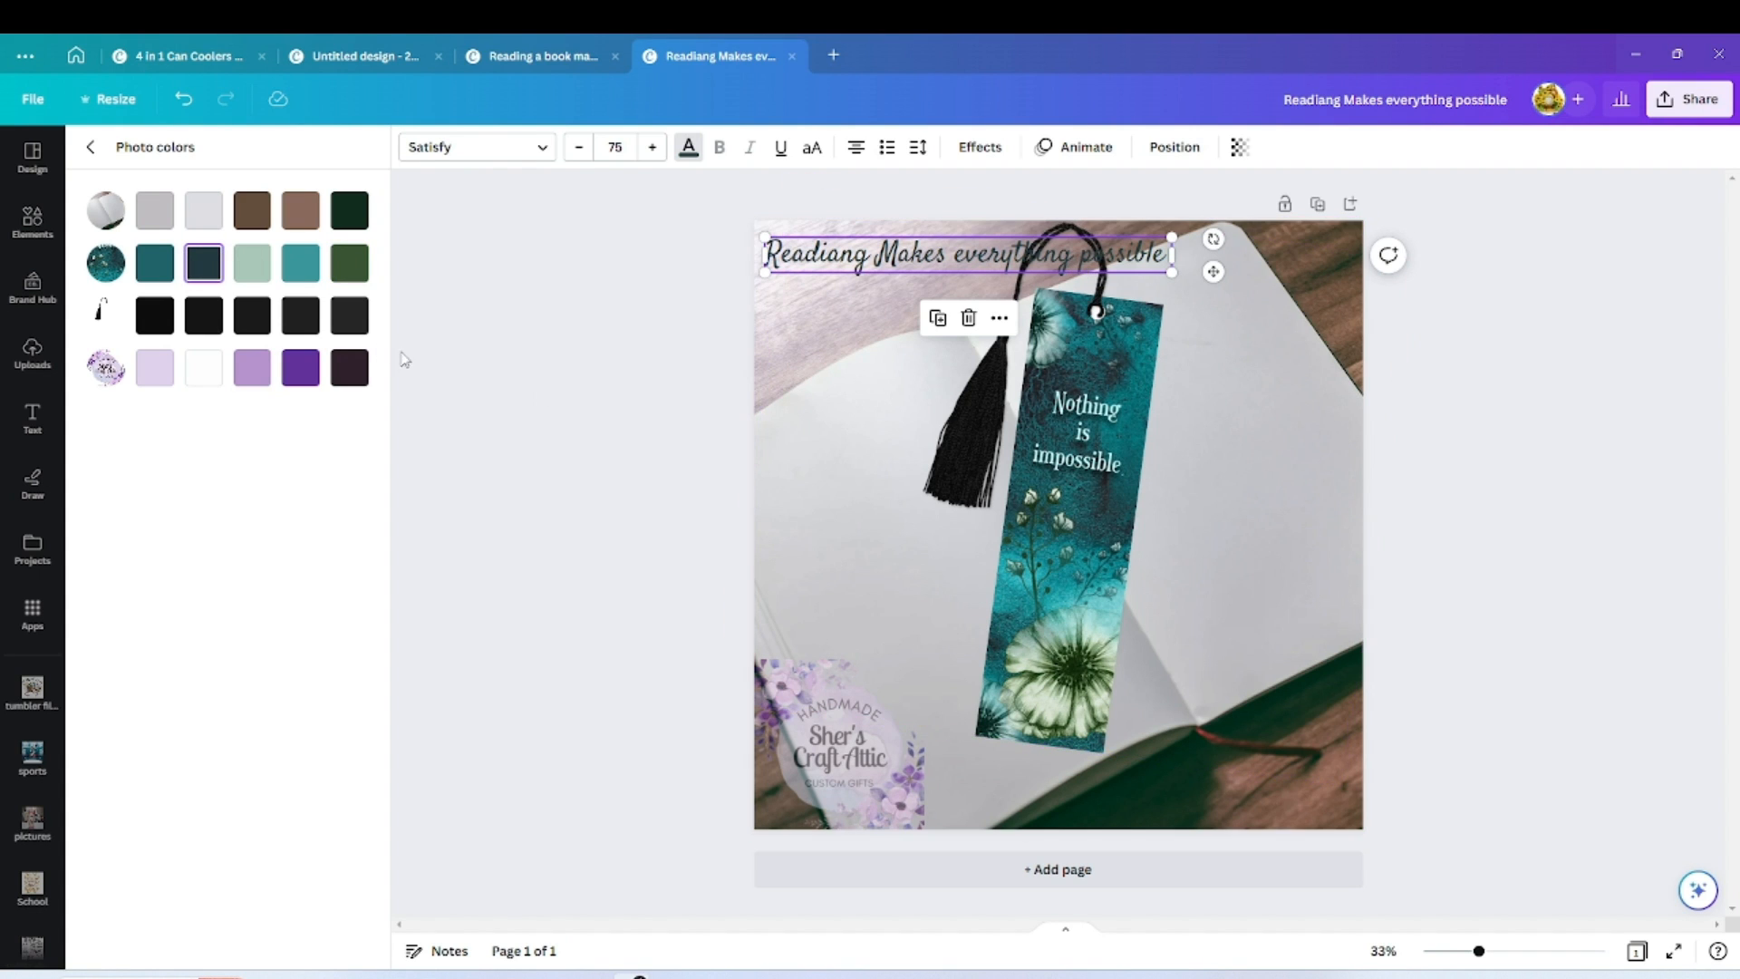
pyautogui.click(350, 319)
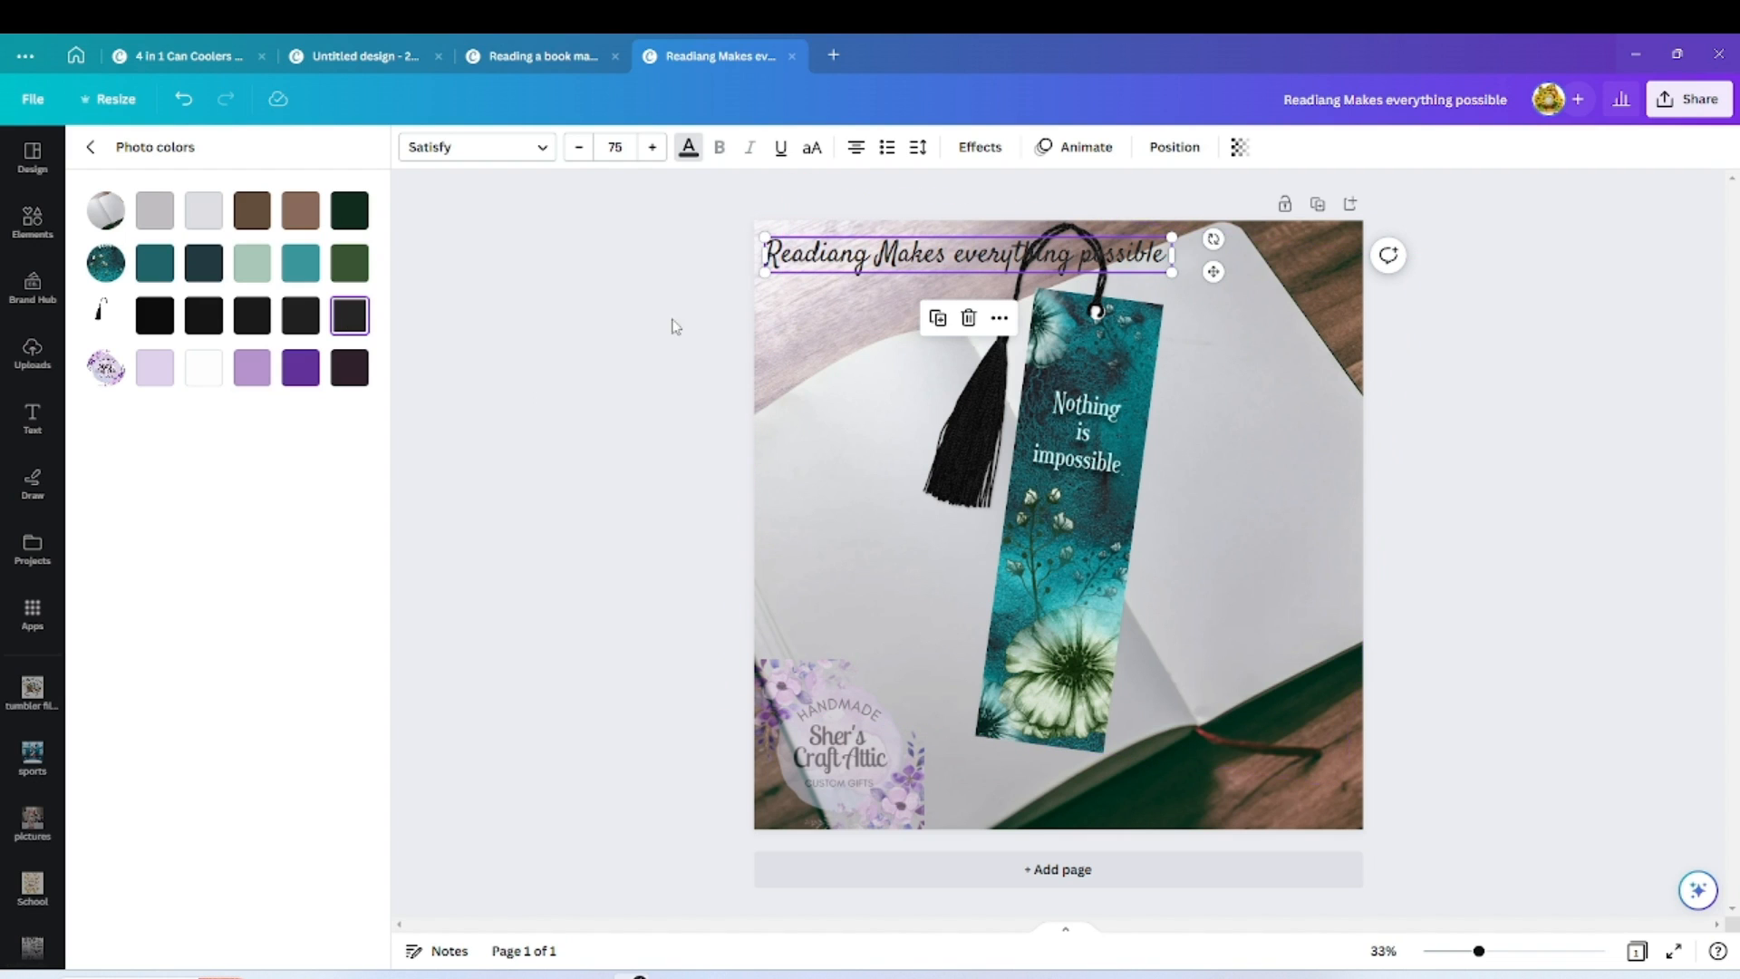
pyautogui.click(316, 385)
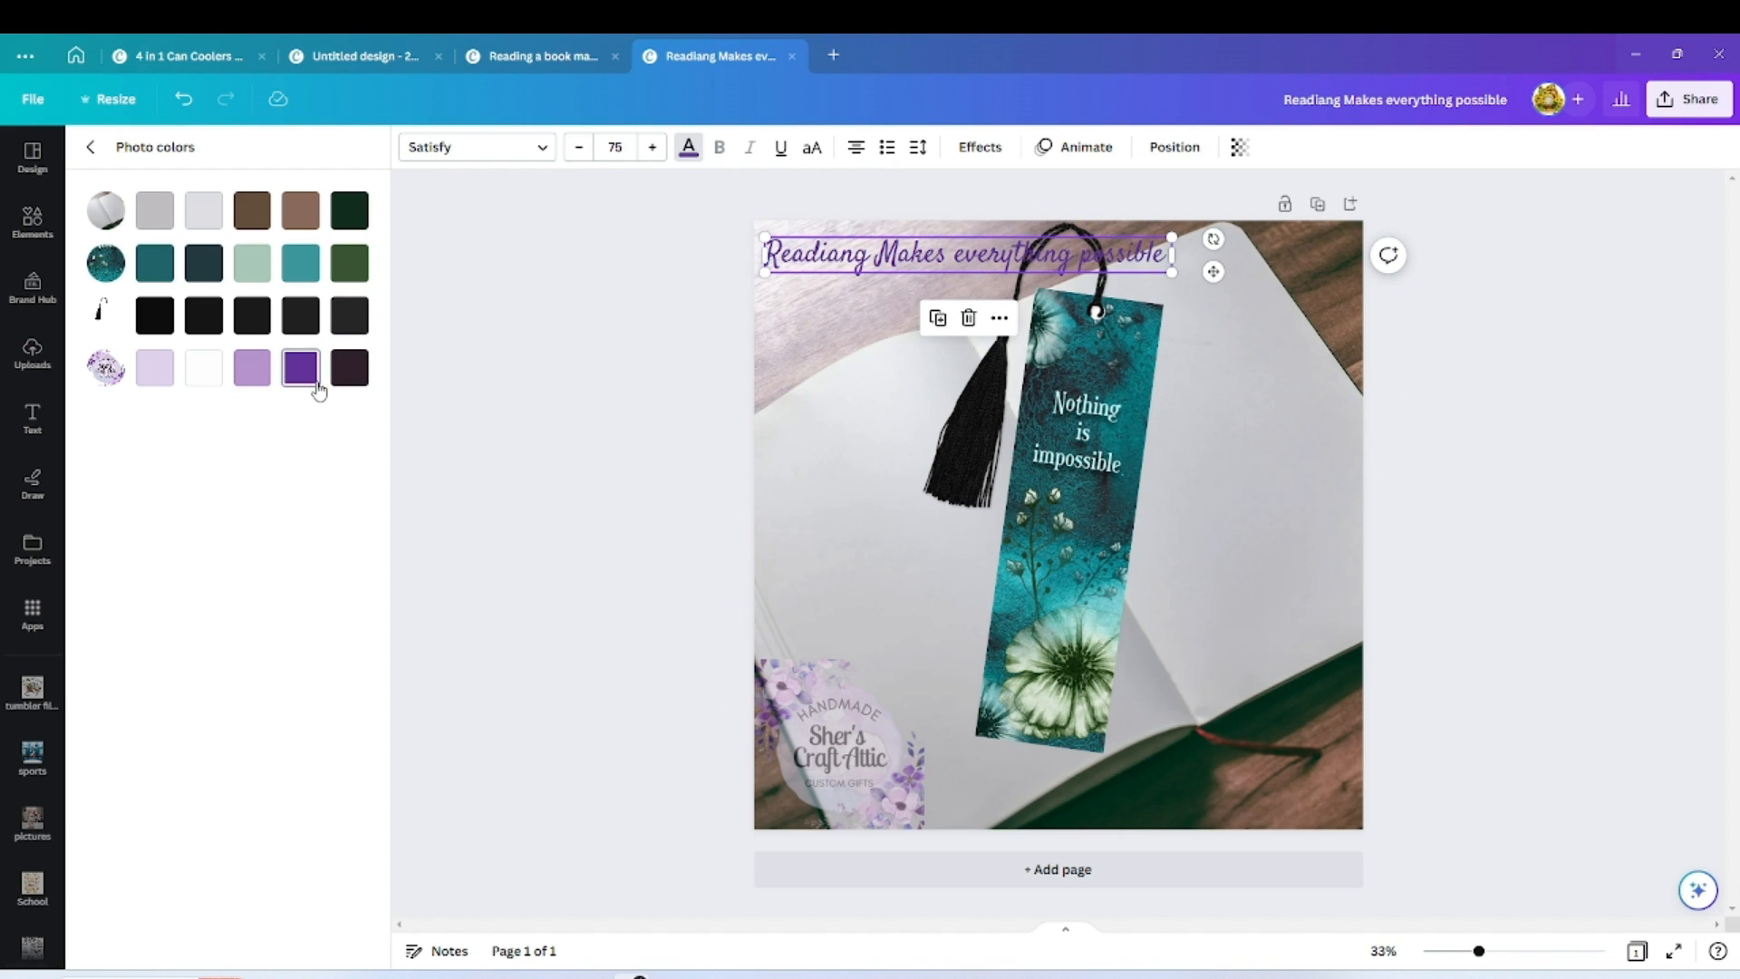
# Try the light purple logo color on the subheading text, finishing with the dark charcoal from the tassel's photo colors.
pyautogui.click(263, 379)
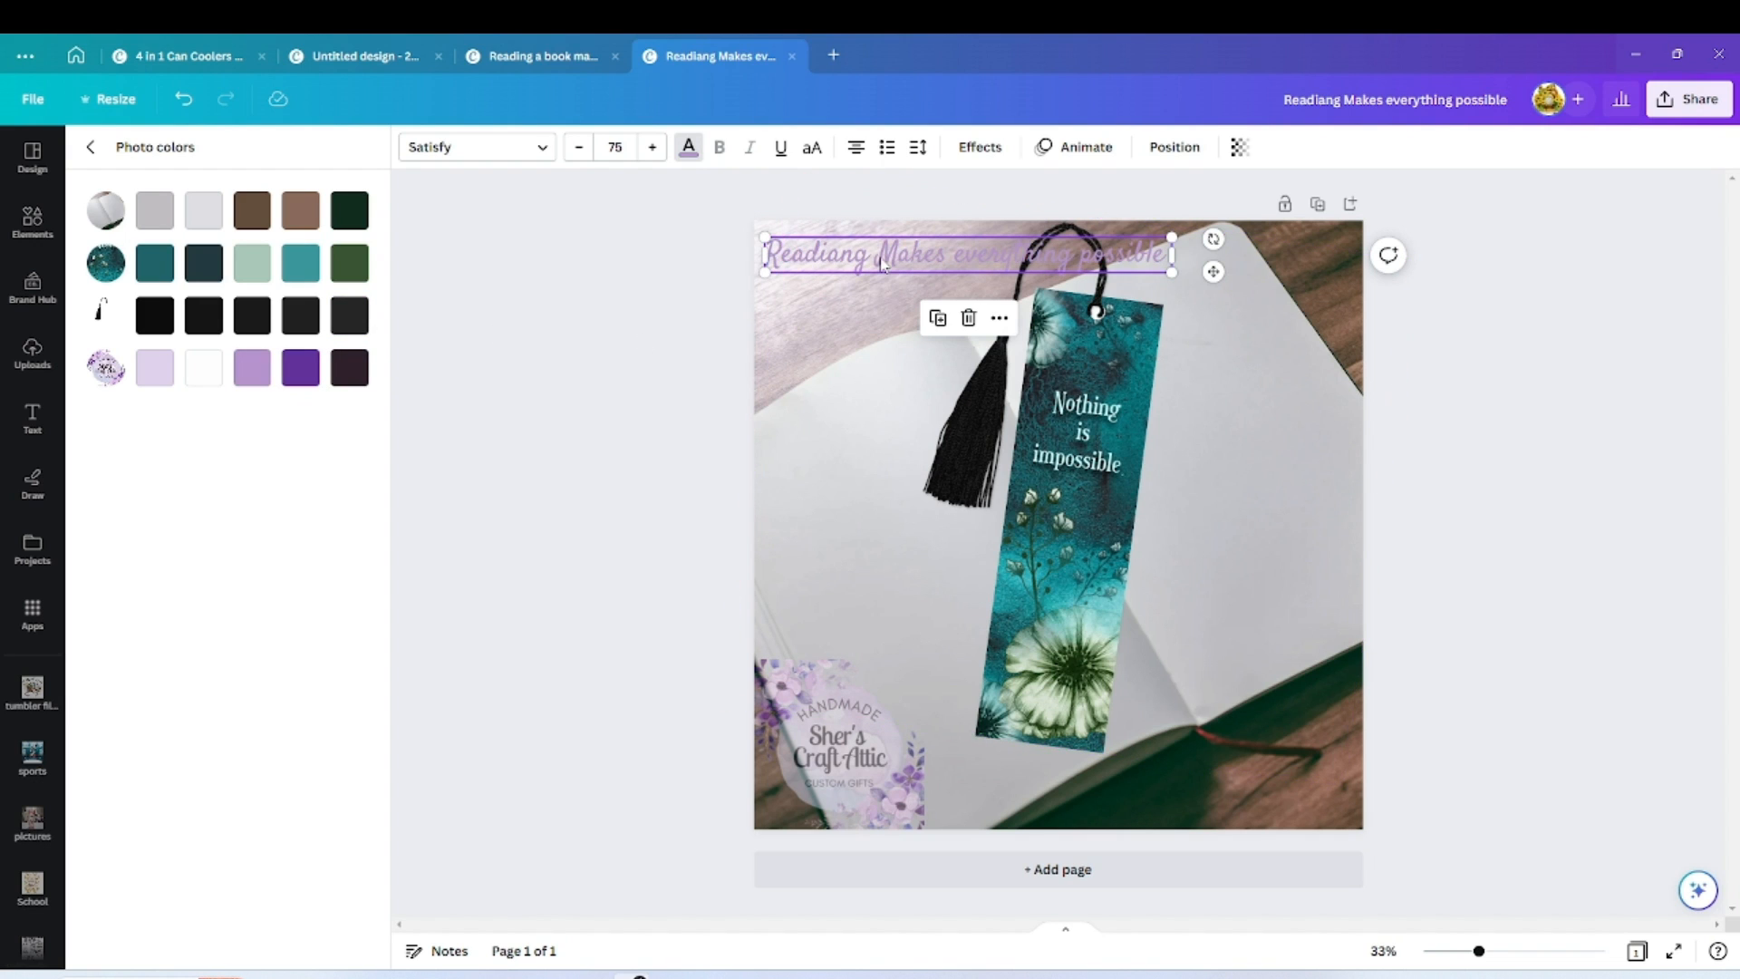
pyautogui.click(366, 328)
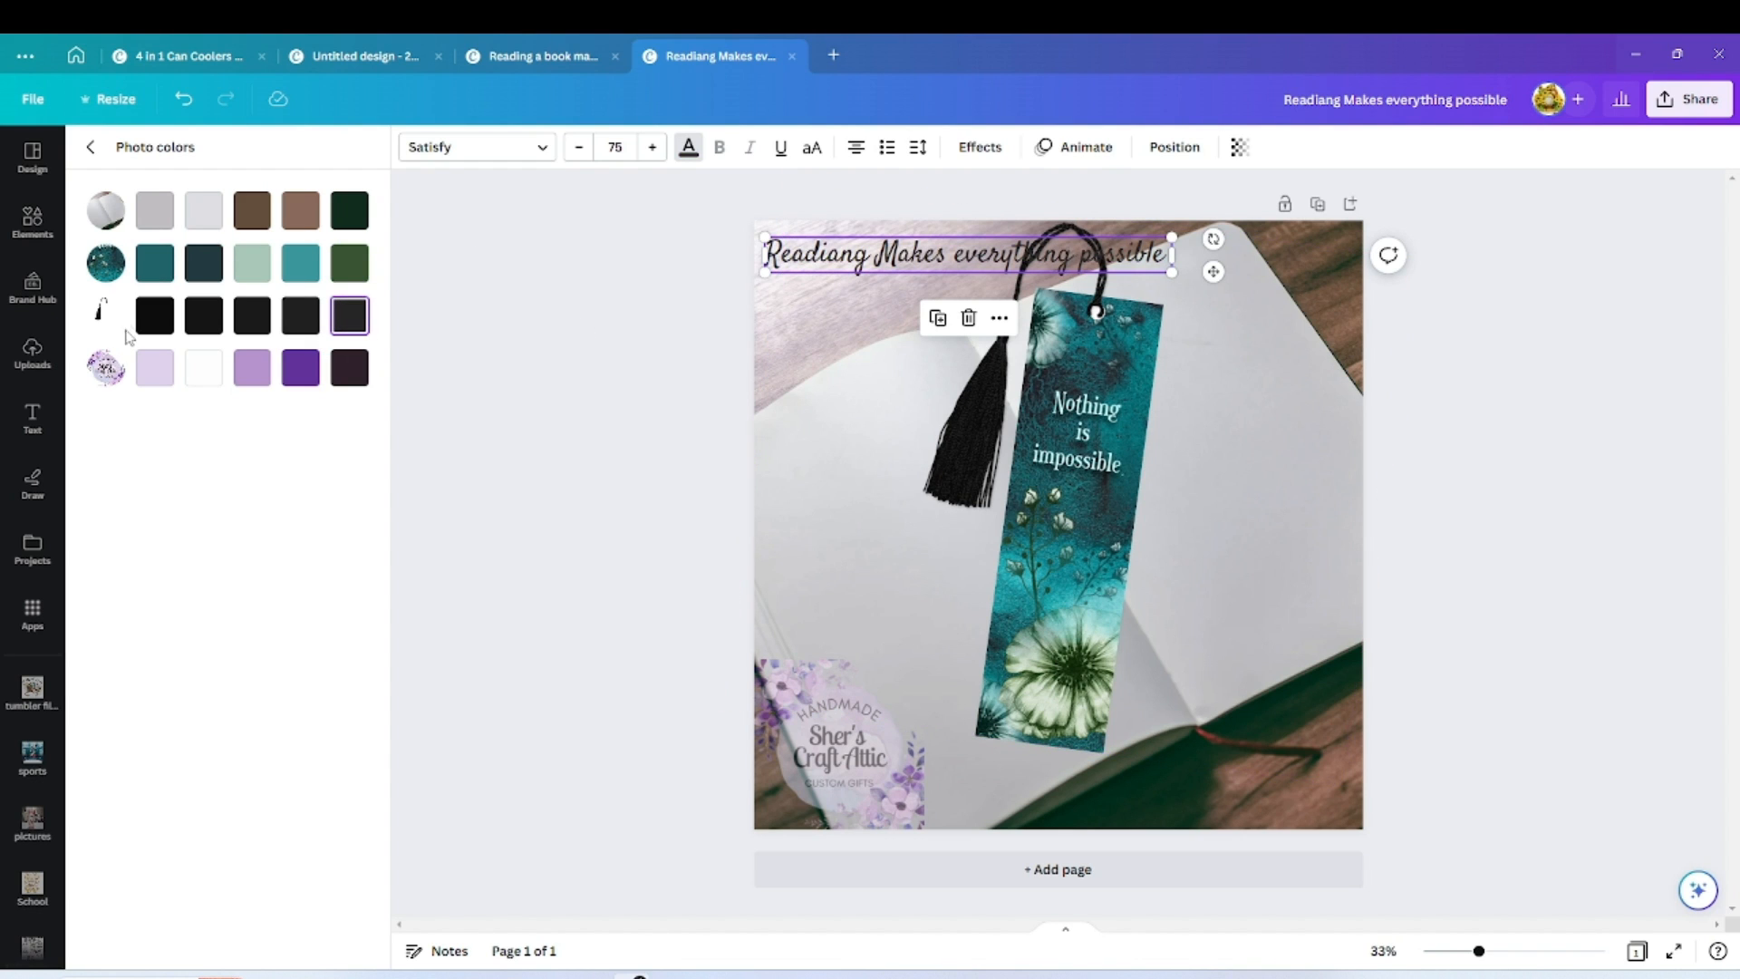
# Place the subheading text on the notebook's right-hand page, tilted upward to the right, at font size 52.1.
pyautogui.moveTo(1097, 272); pyautogui.dragTo(1276, 590)
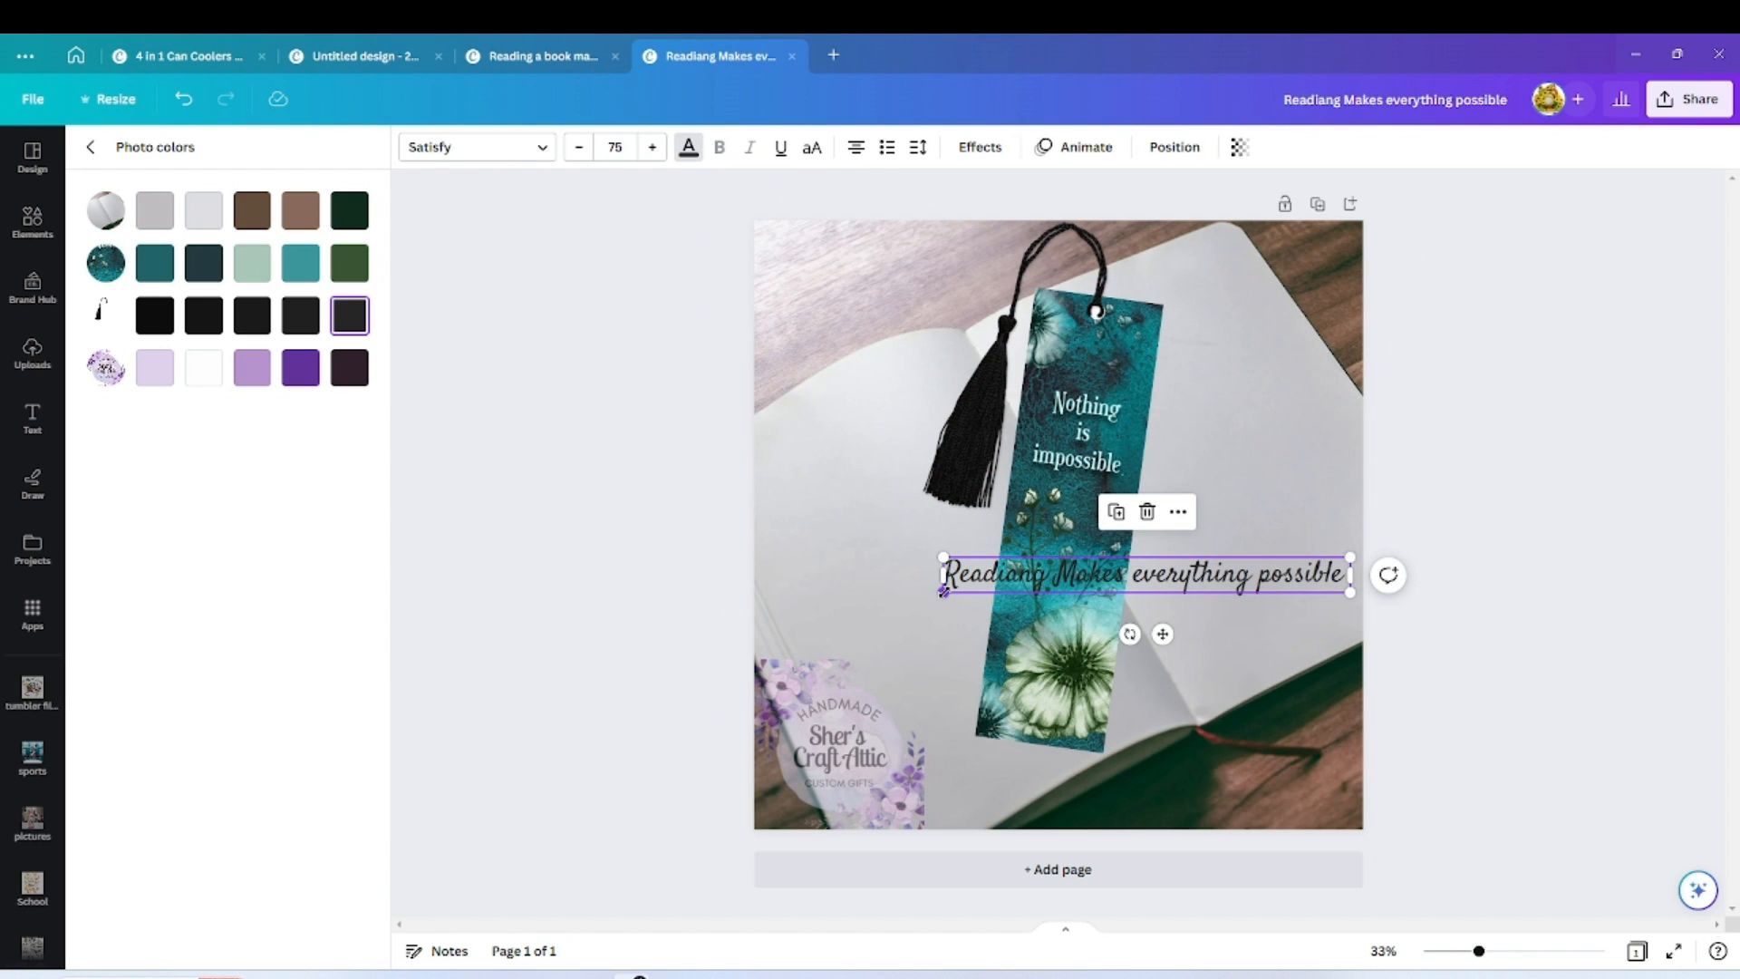
pyautogui.moveTo(943, 591); pyautogui.dragTo(1142, 601)
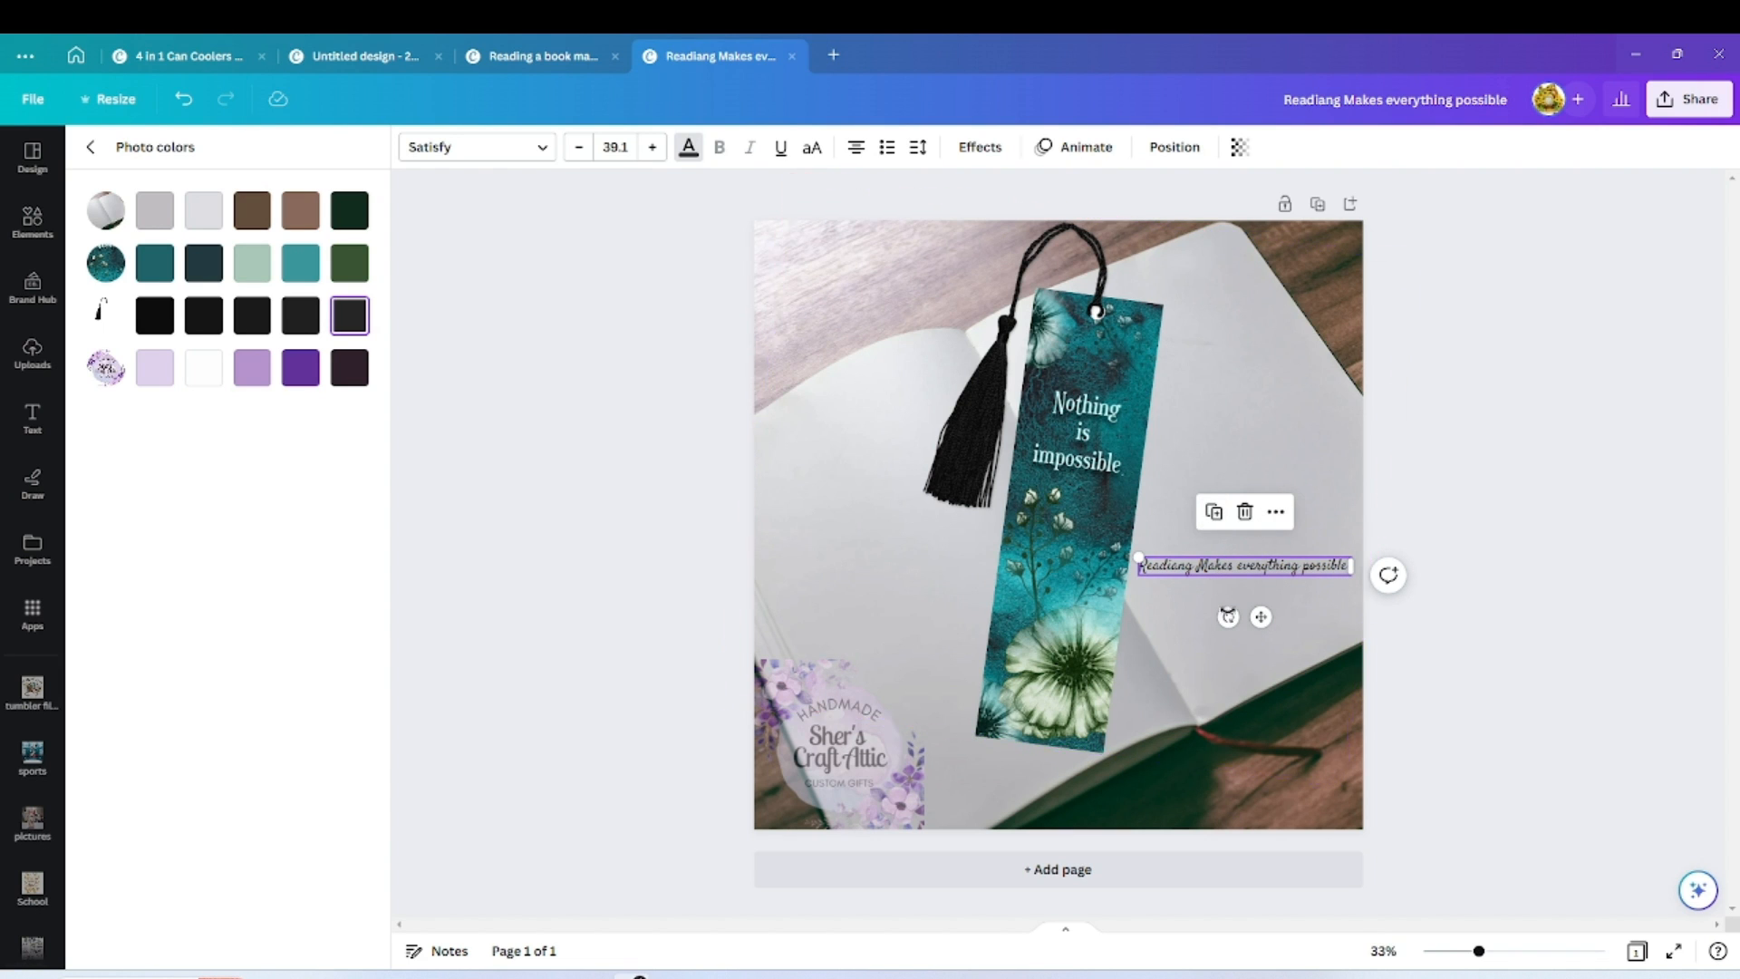
pyautogui.moveTo(1261, 617)
pyautogui.mouseDown()
pyautogui.moveTo(1260, 591)
pyautogui.moveTo(1224, 598)
pyautogui.moveTo(1261, 630)
pyautogui.mouseUp()
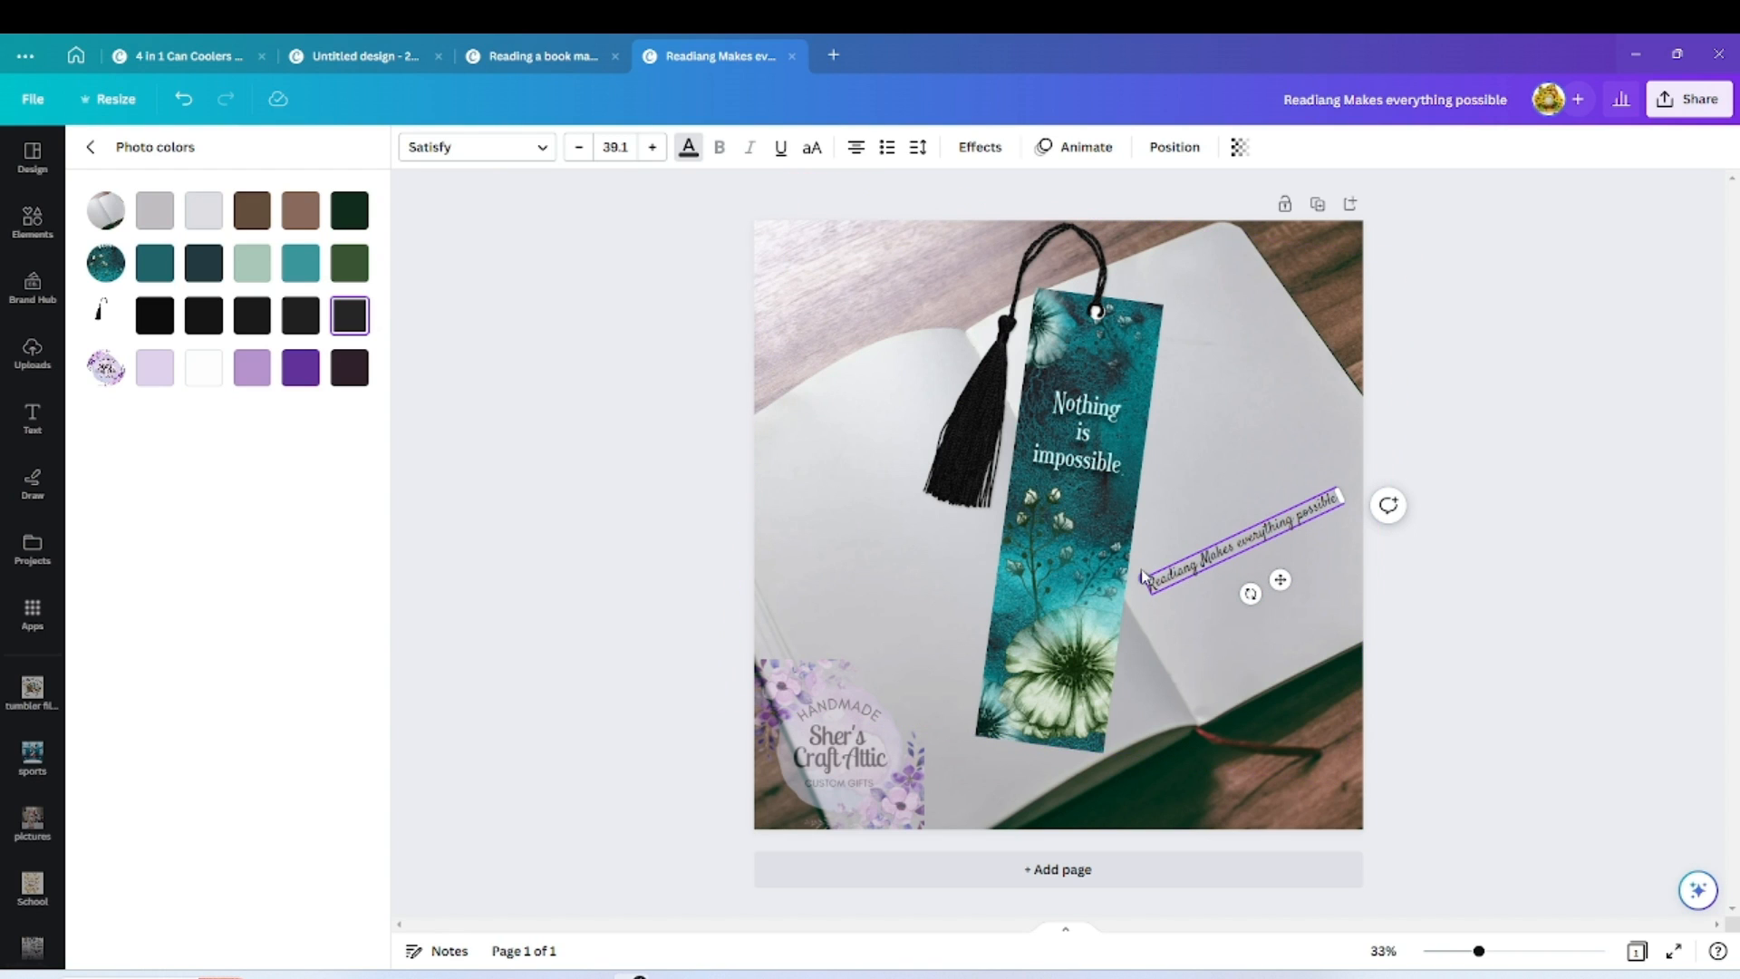
pyautogui.moveTo(1134, 574); pyautogui.dragTo(1079, 604)
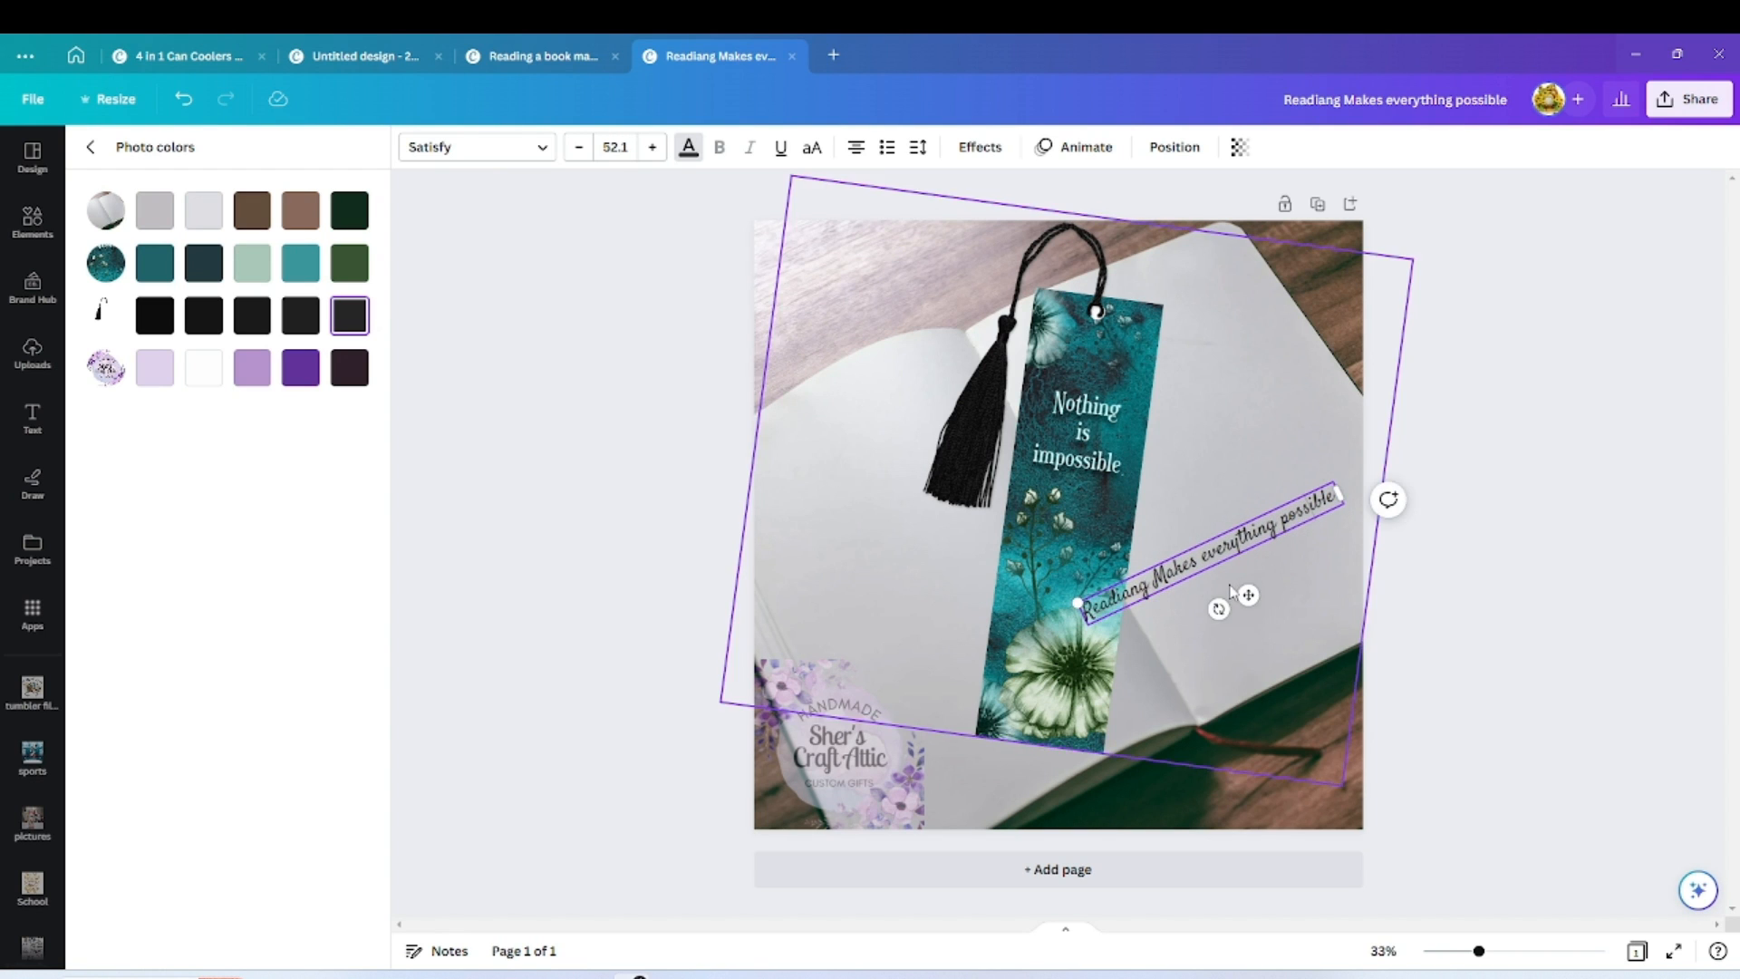
pyautogui.moveTo(1215, 536); pyautogui.dragTo(1267, 533)
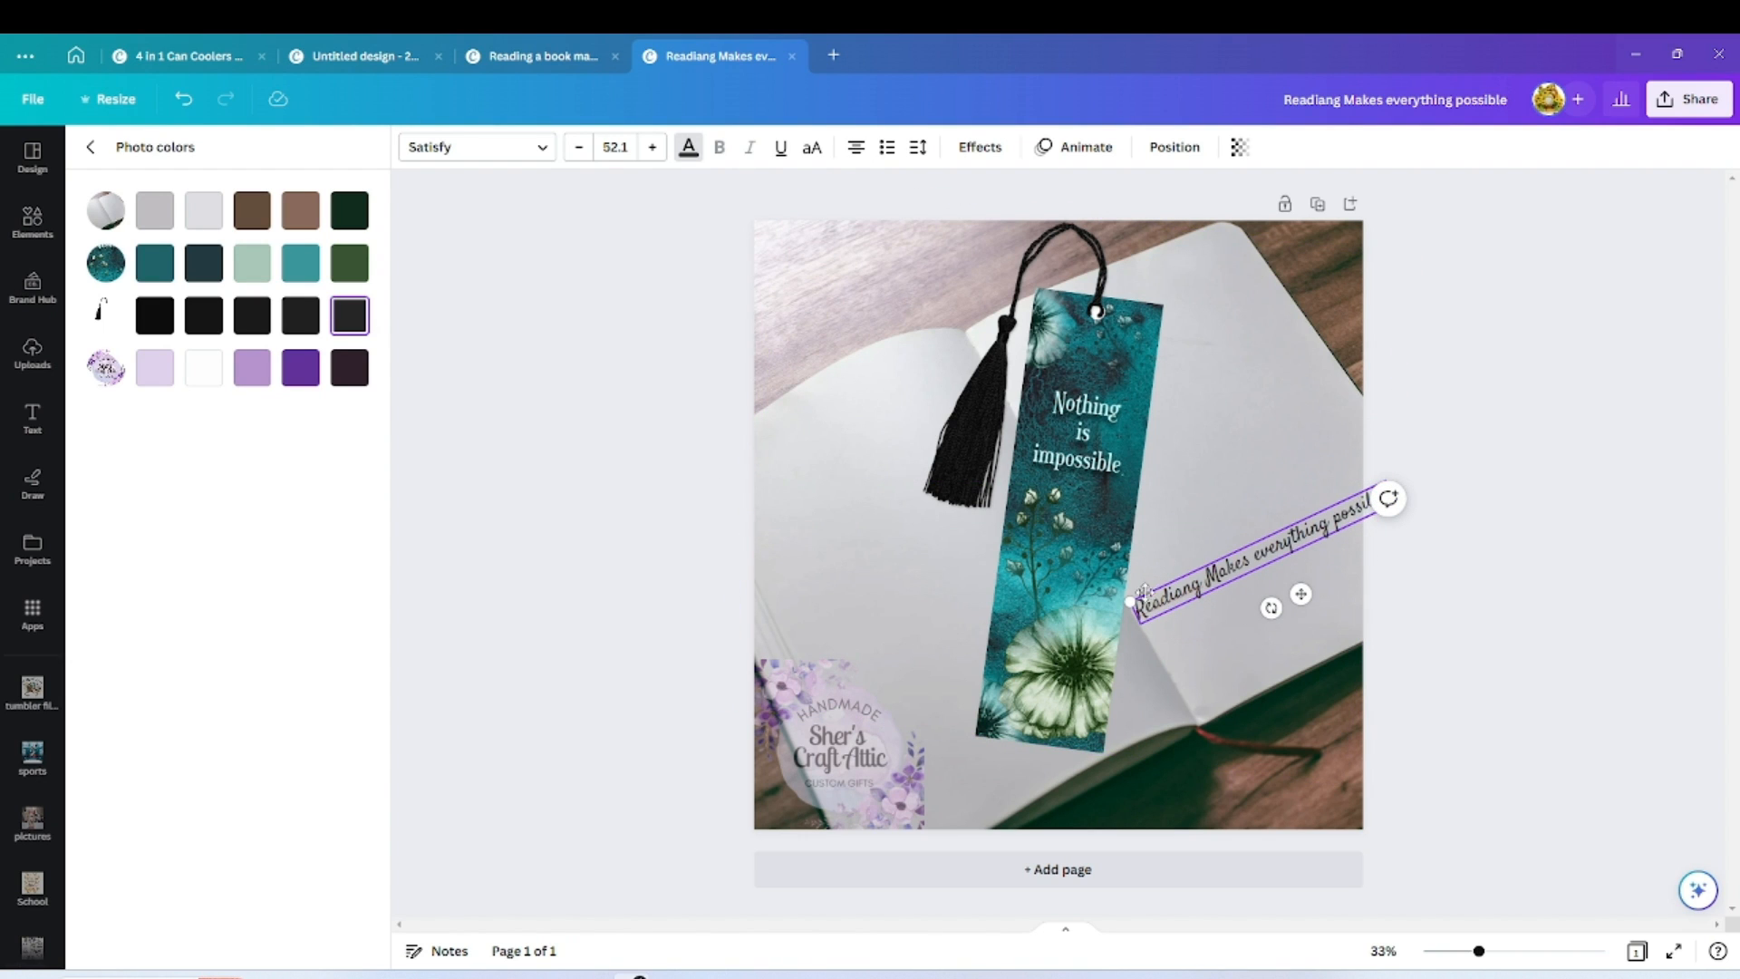
# Move the tilted subheading text onto the notebook's left-hand page beside the tassel and reduce its font size to 40.7.
pyautogui.moveTo(1129, 600); pyautogui.dragTo(823, 408)
pyautogui.click(1231, 455)
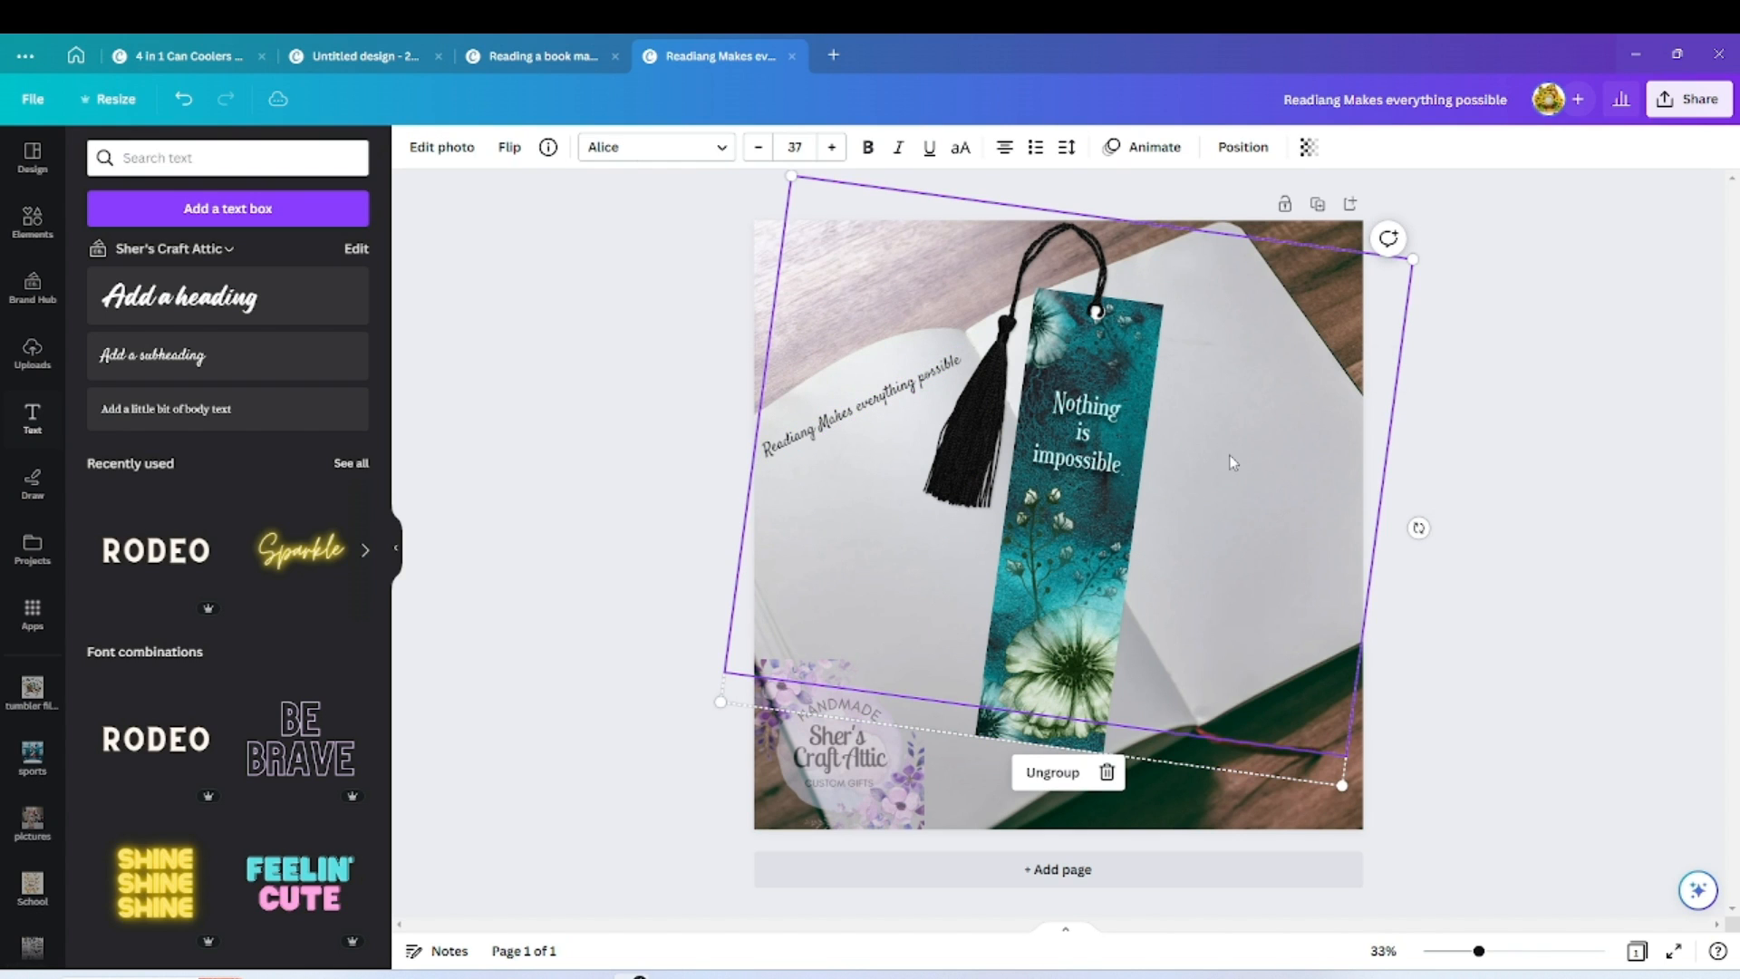
pyautogui.click(891, 392)
pyautogui.click(1205, 508)
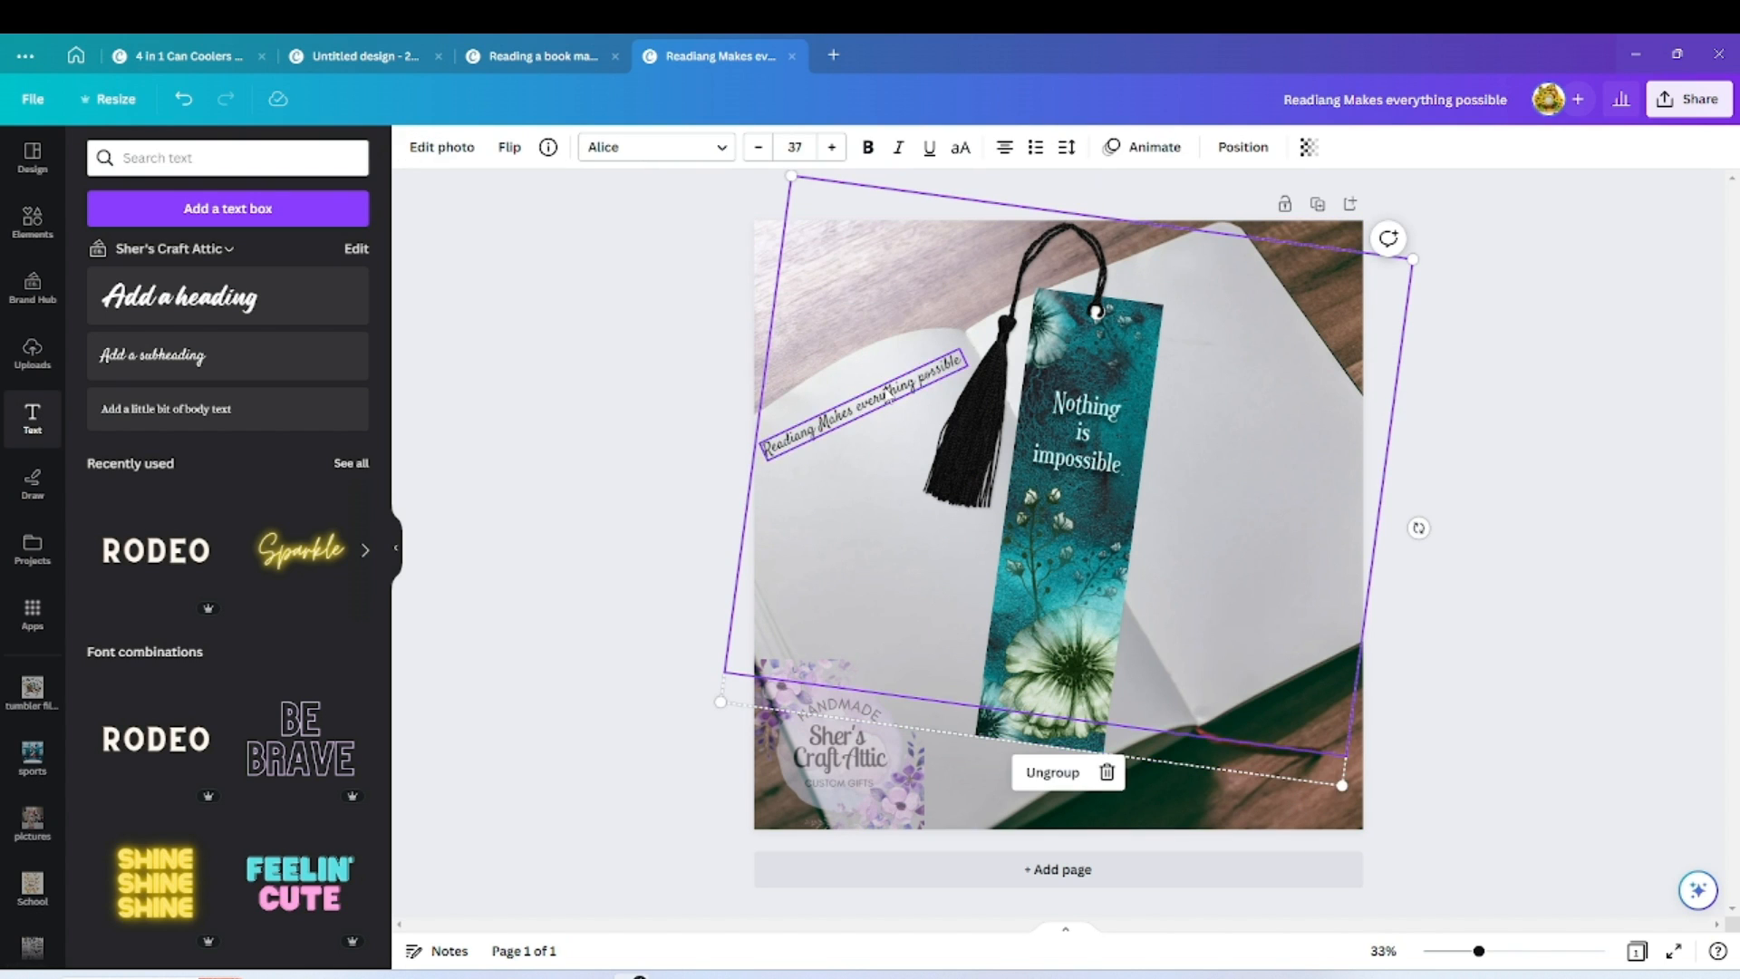
# Fine-tune the rotation of the subheading text on the notebook's left-hand page.
pyautogui.click(861, 403)
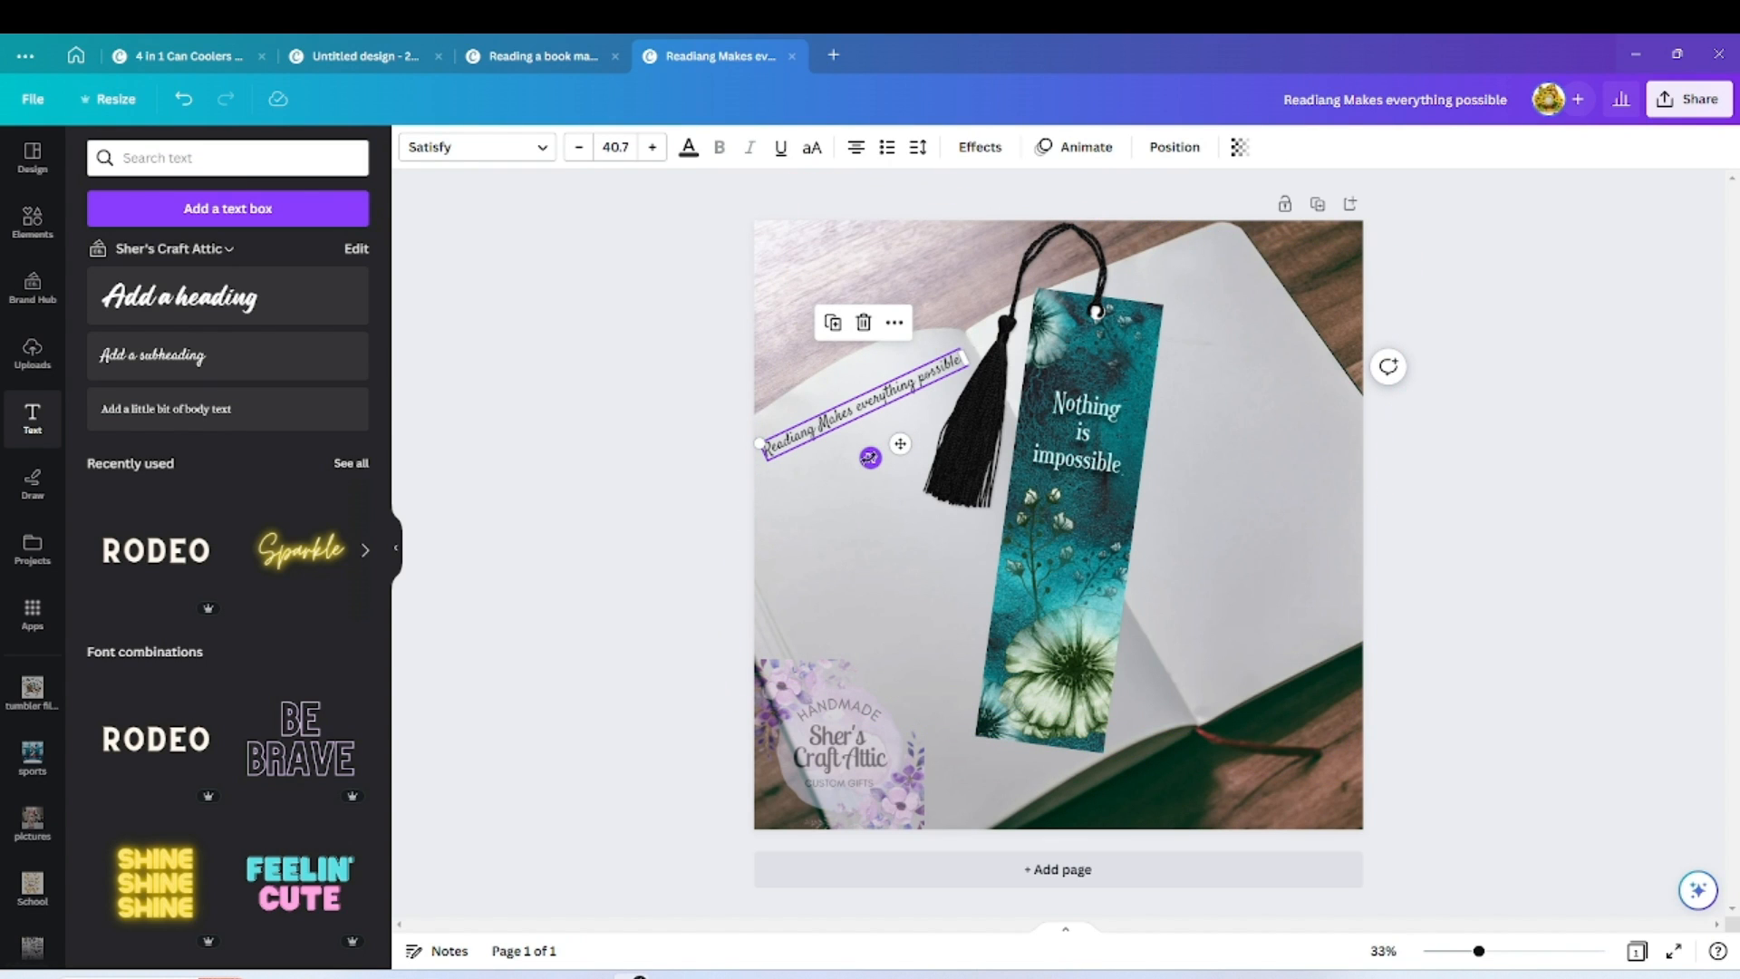
pyautogui.moveTo(870, 458); pyautogui.dragTo(877, 457)
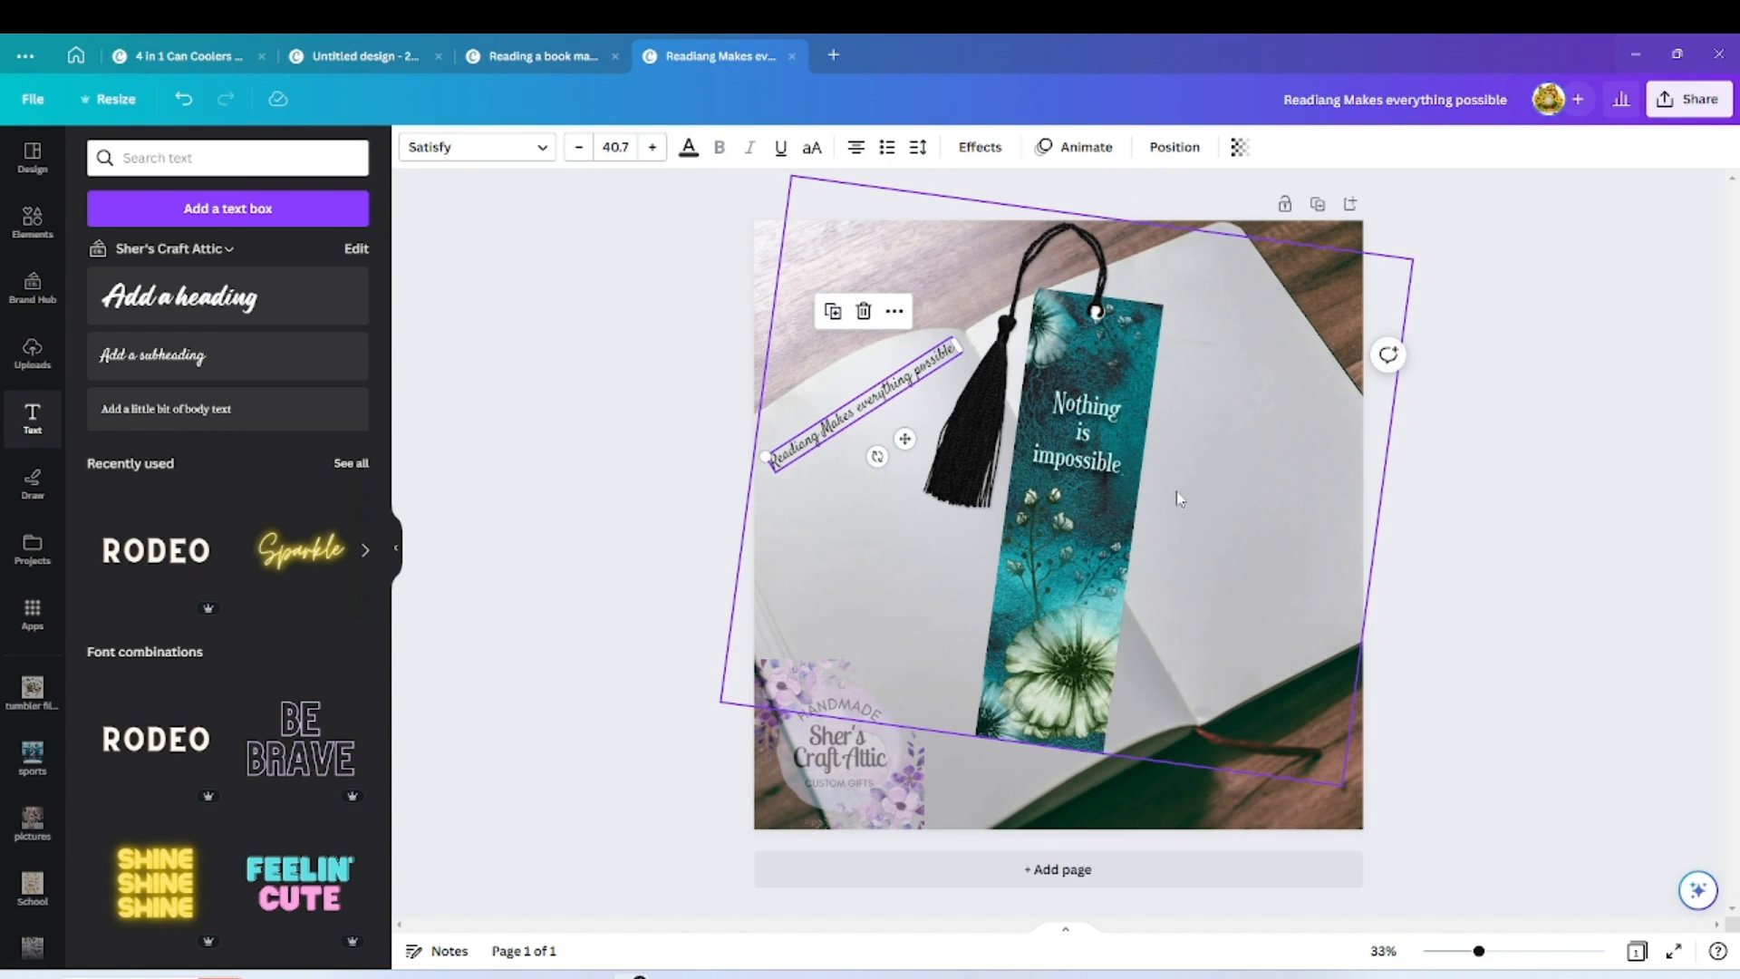
pyautogui.click(1203, 497)
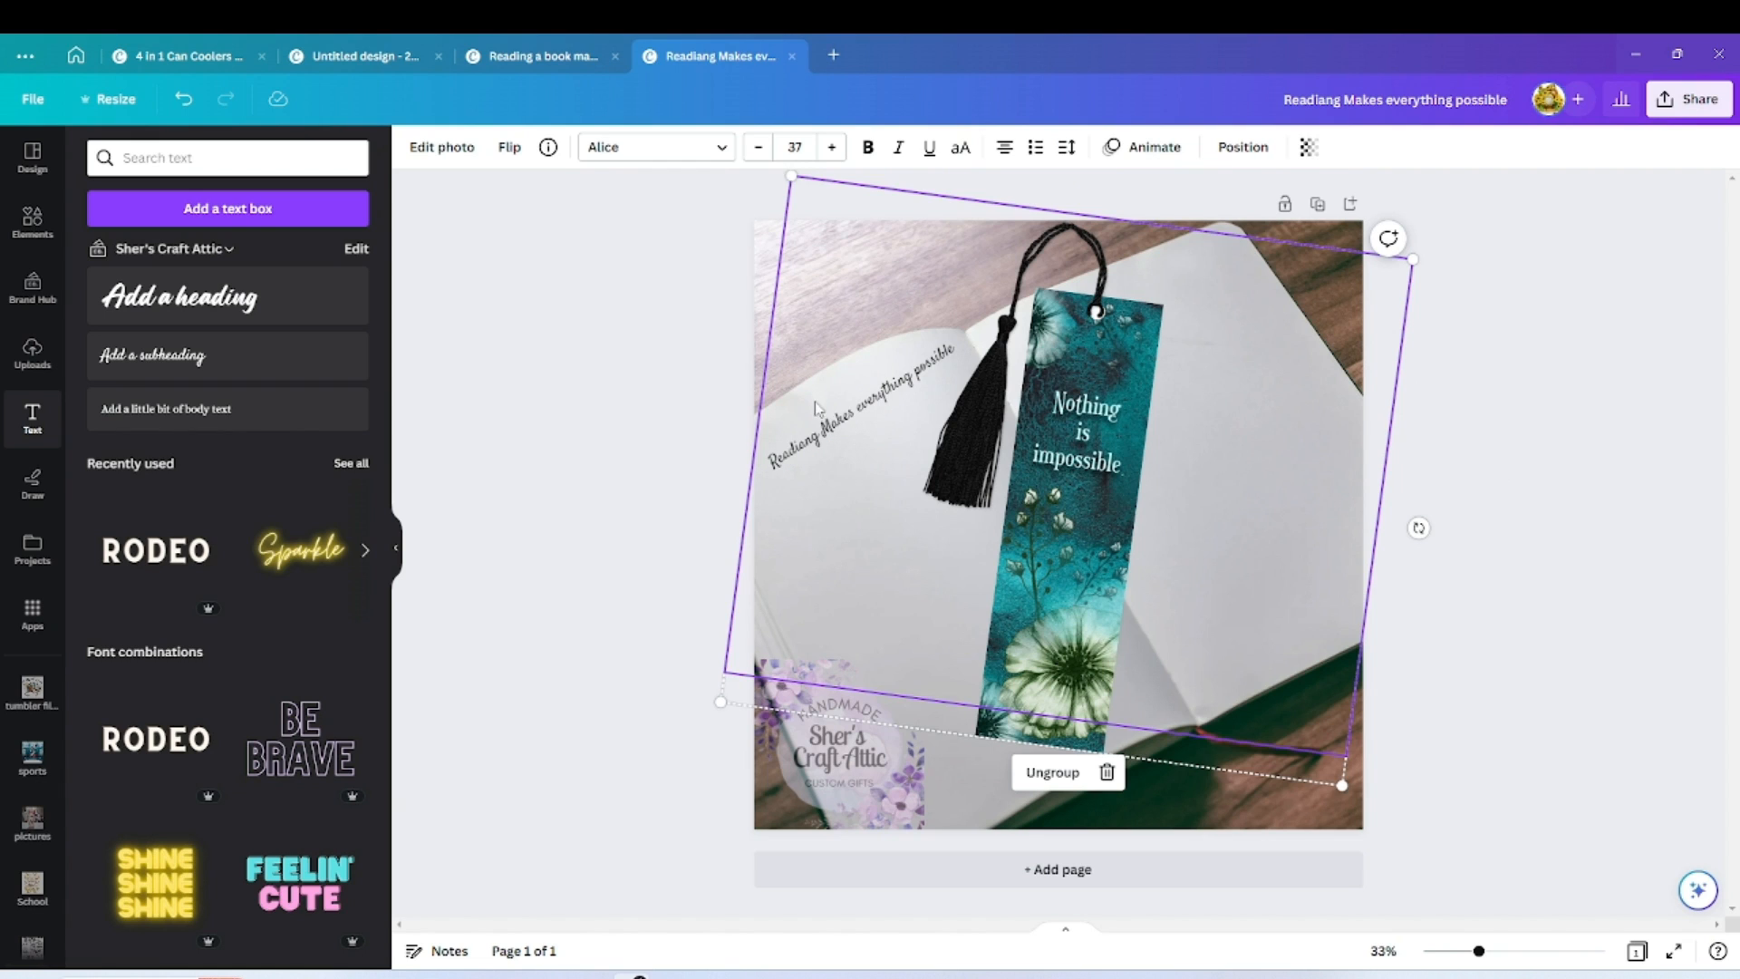
pyautogui.click(829, 421)
pyautogui.moveTo(876, 456); pyautogui.dragTo(873, 458)
pyautogui.click(873, 458)
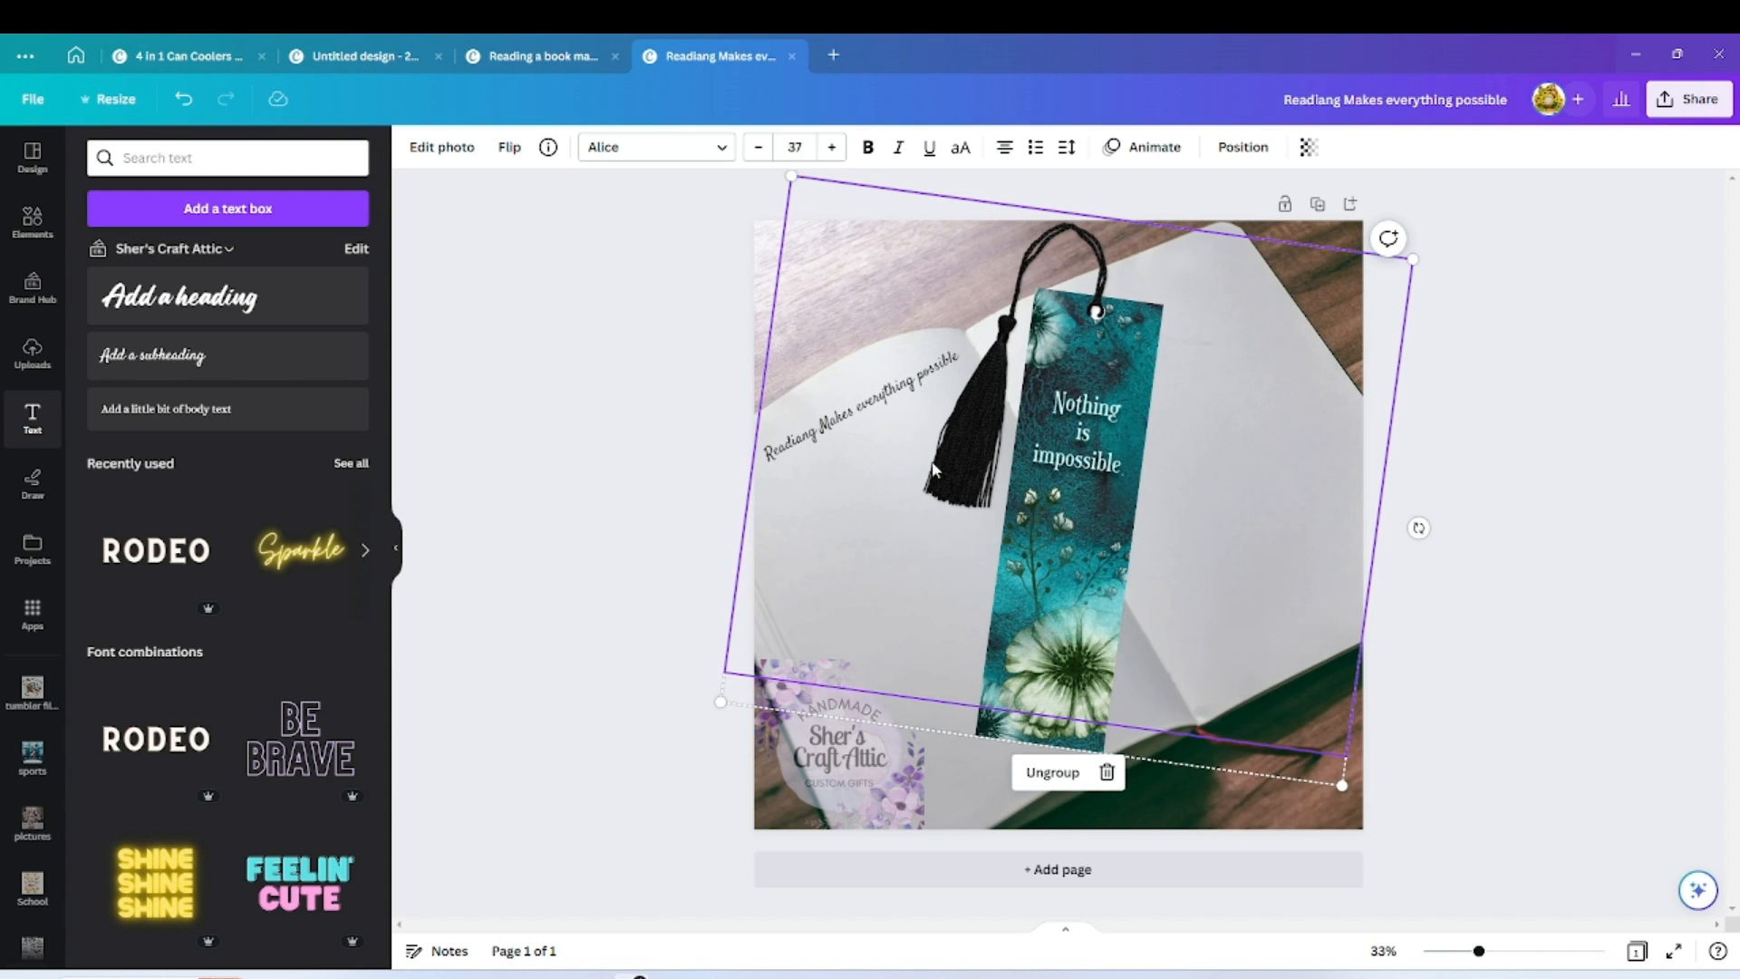
pyautogui.click(1259, 781)
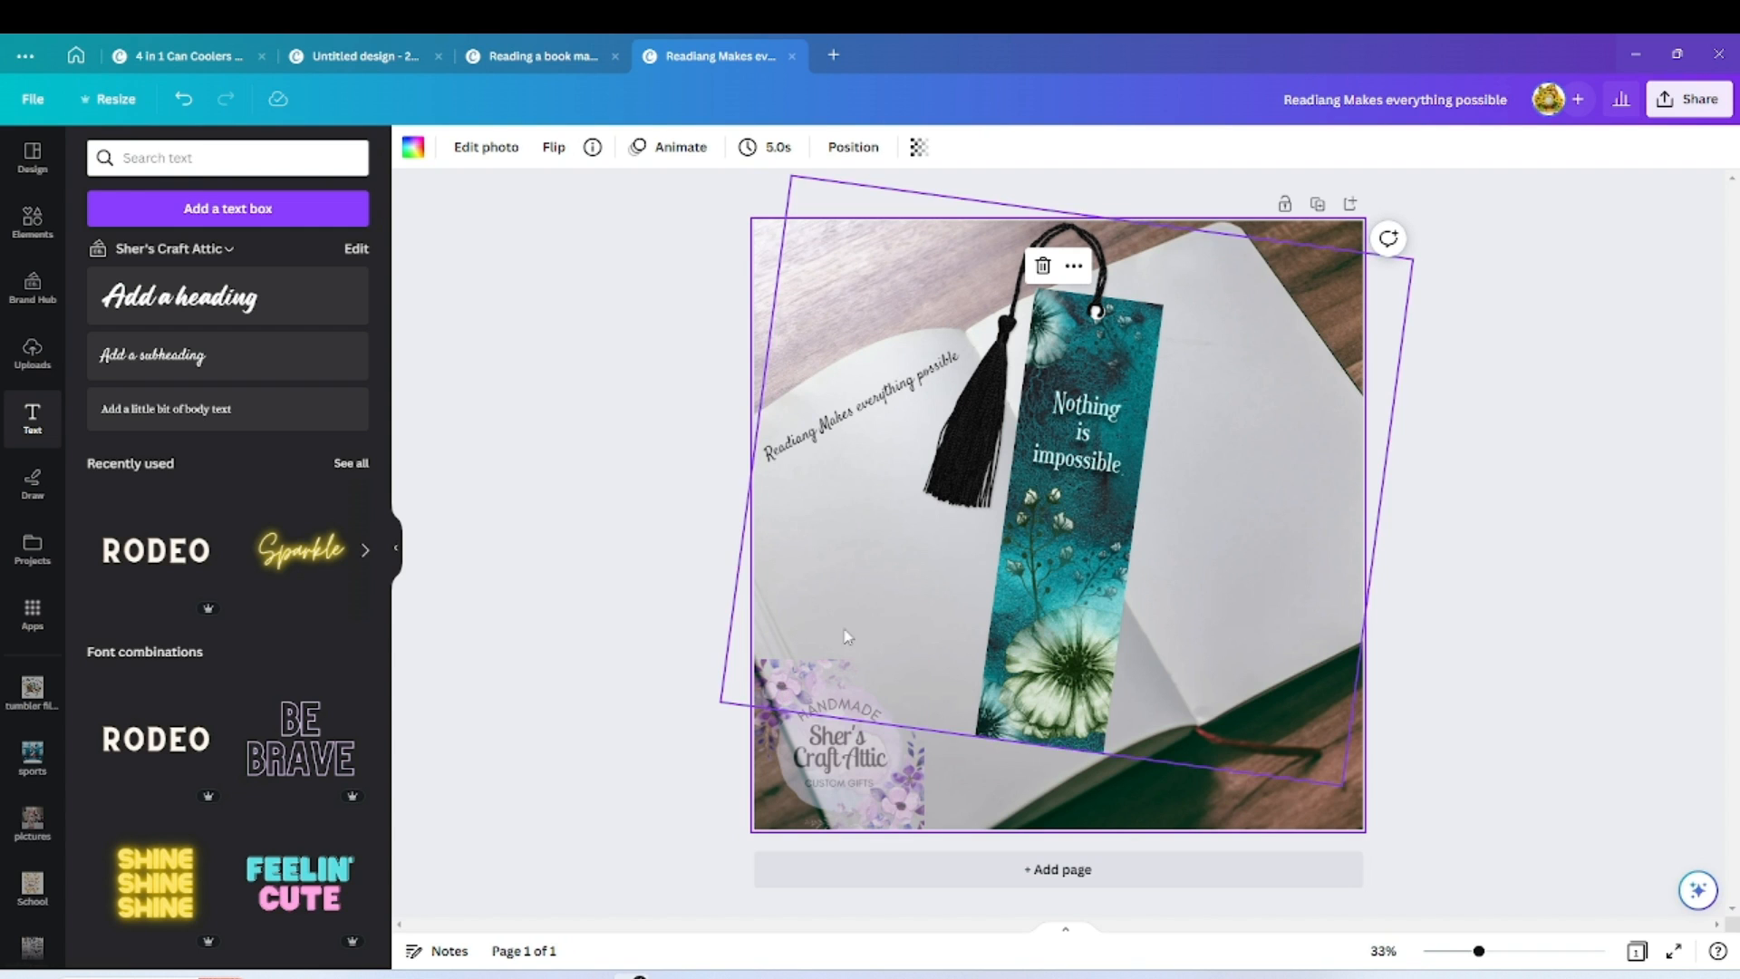
# Search the elements for "books" and browse the graphics and photo results for a background image.
pyautogui.click(33, 222)
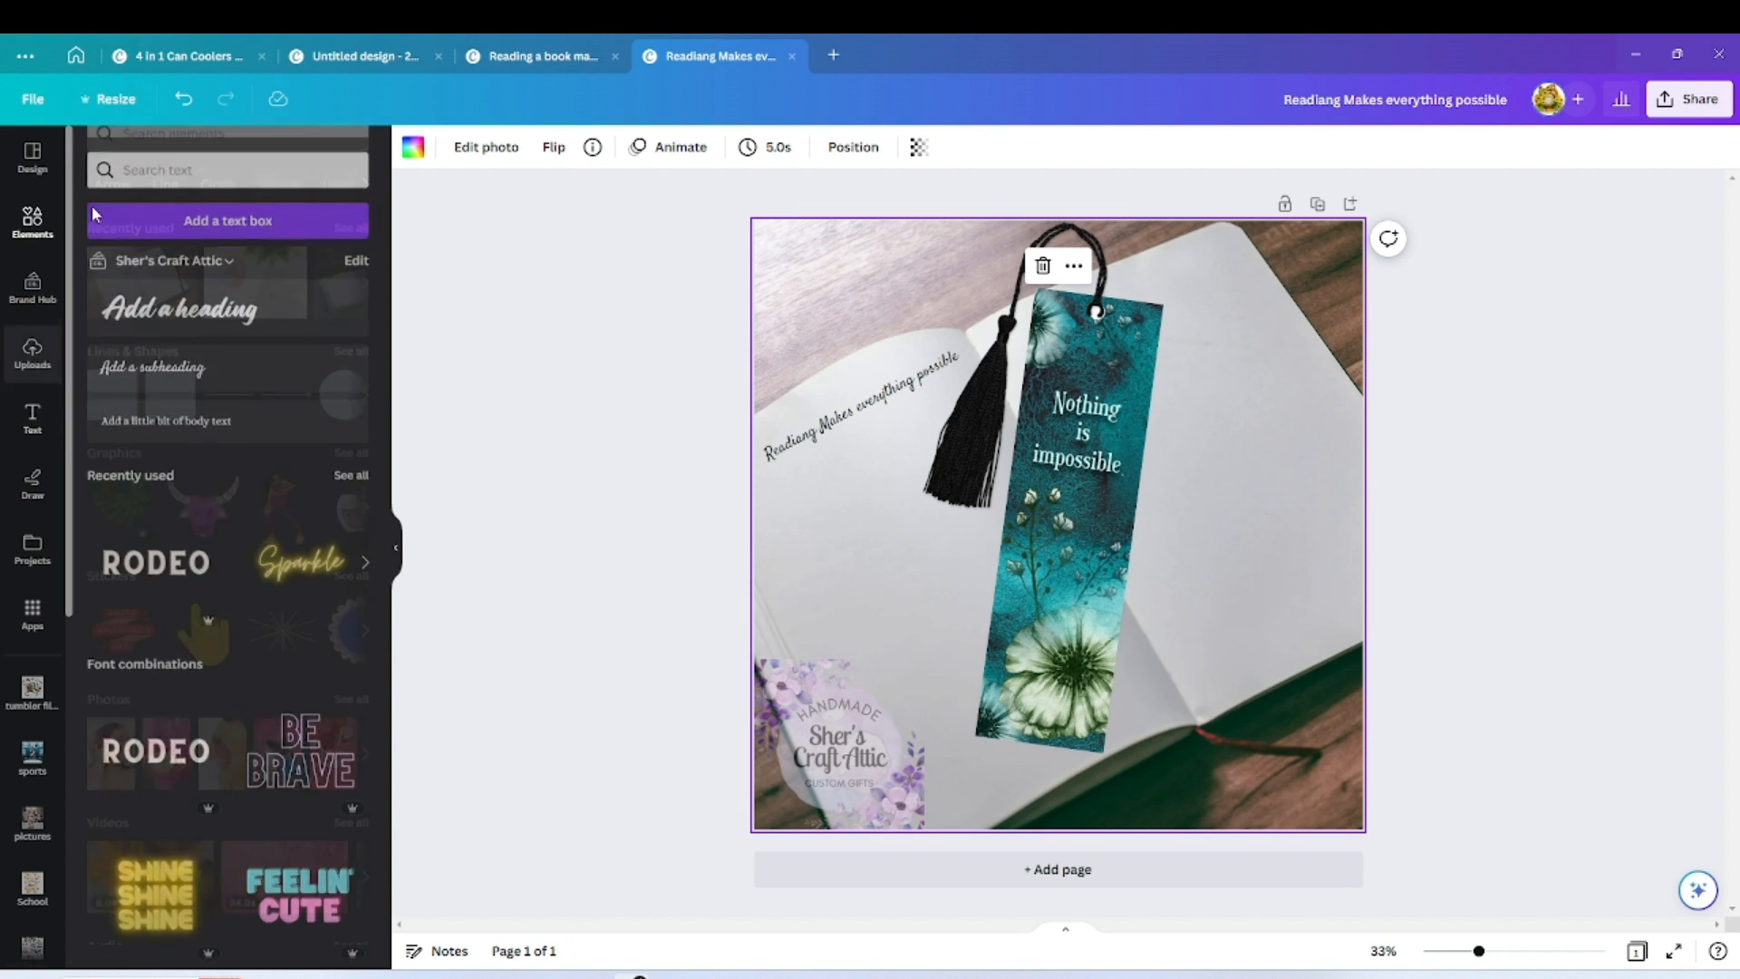
pyautogui.click(198, 160)
pyautogui.write('books')
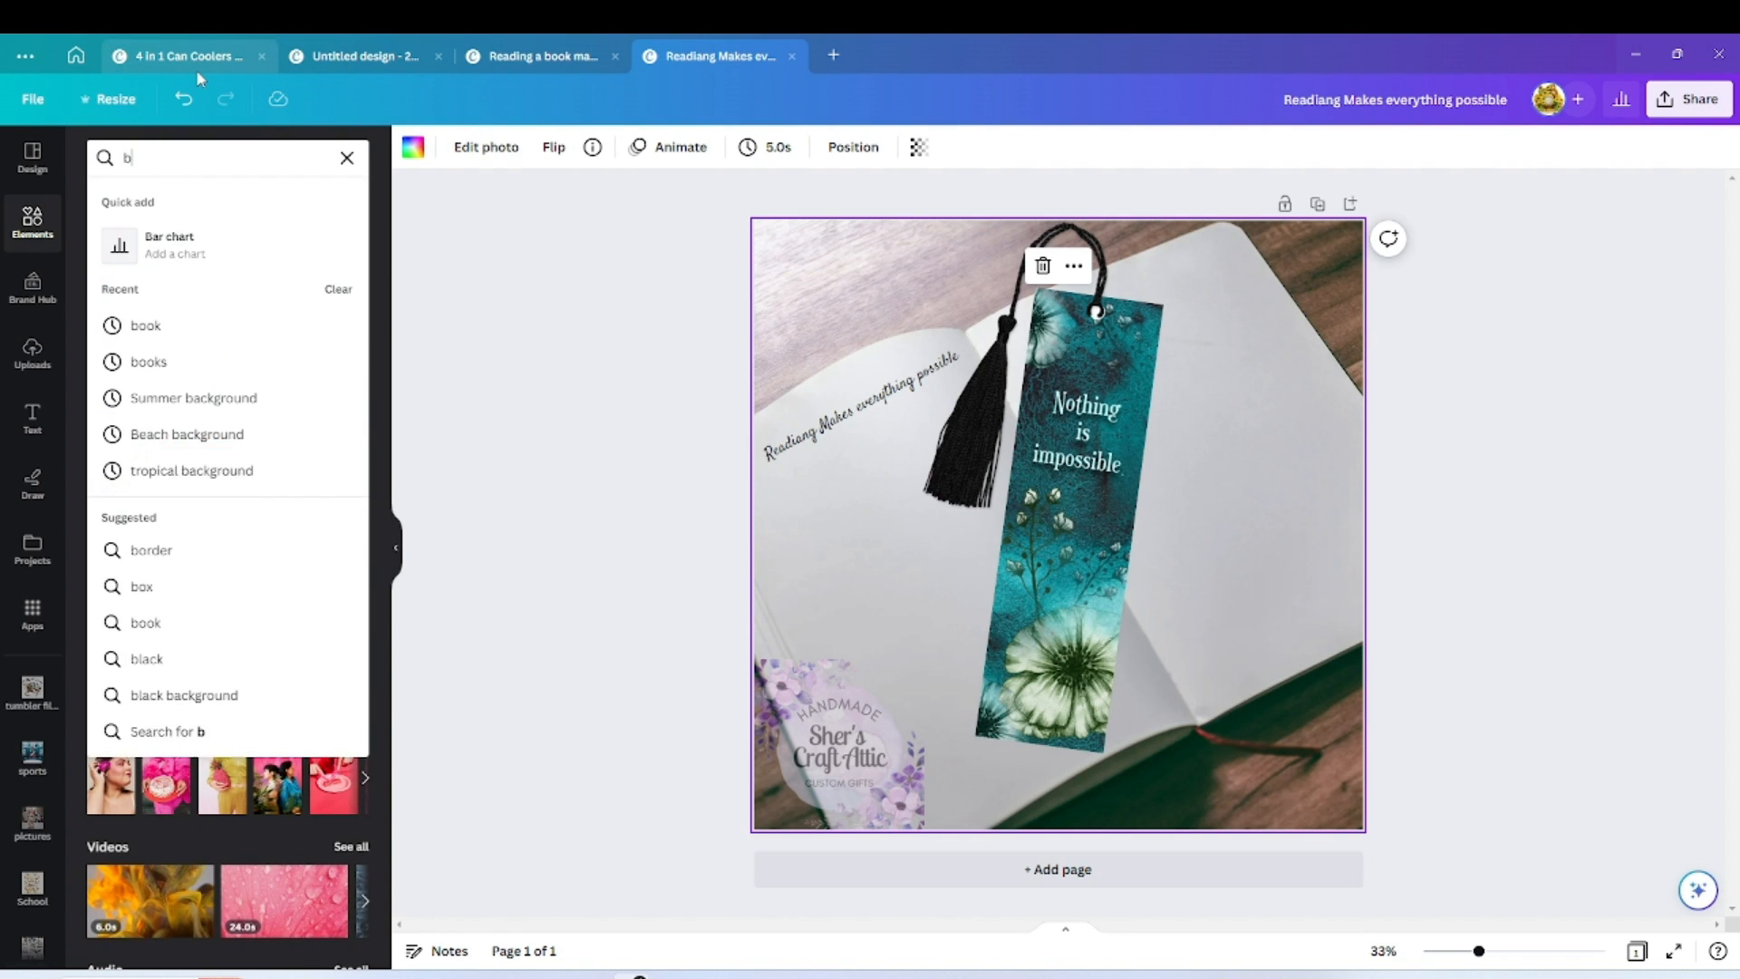
pyautogui.press('Return')
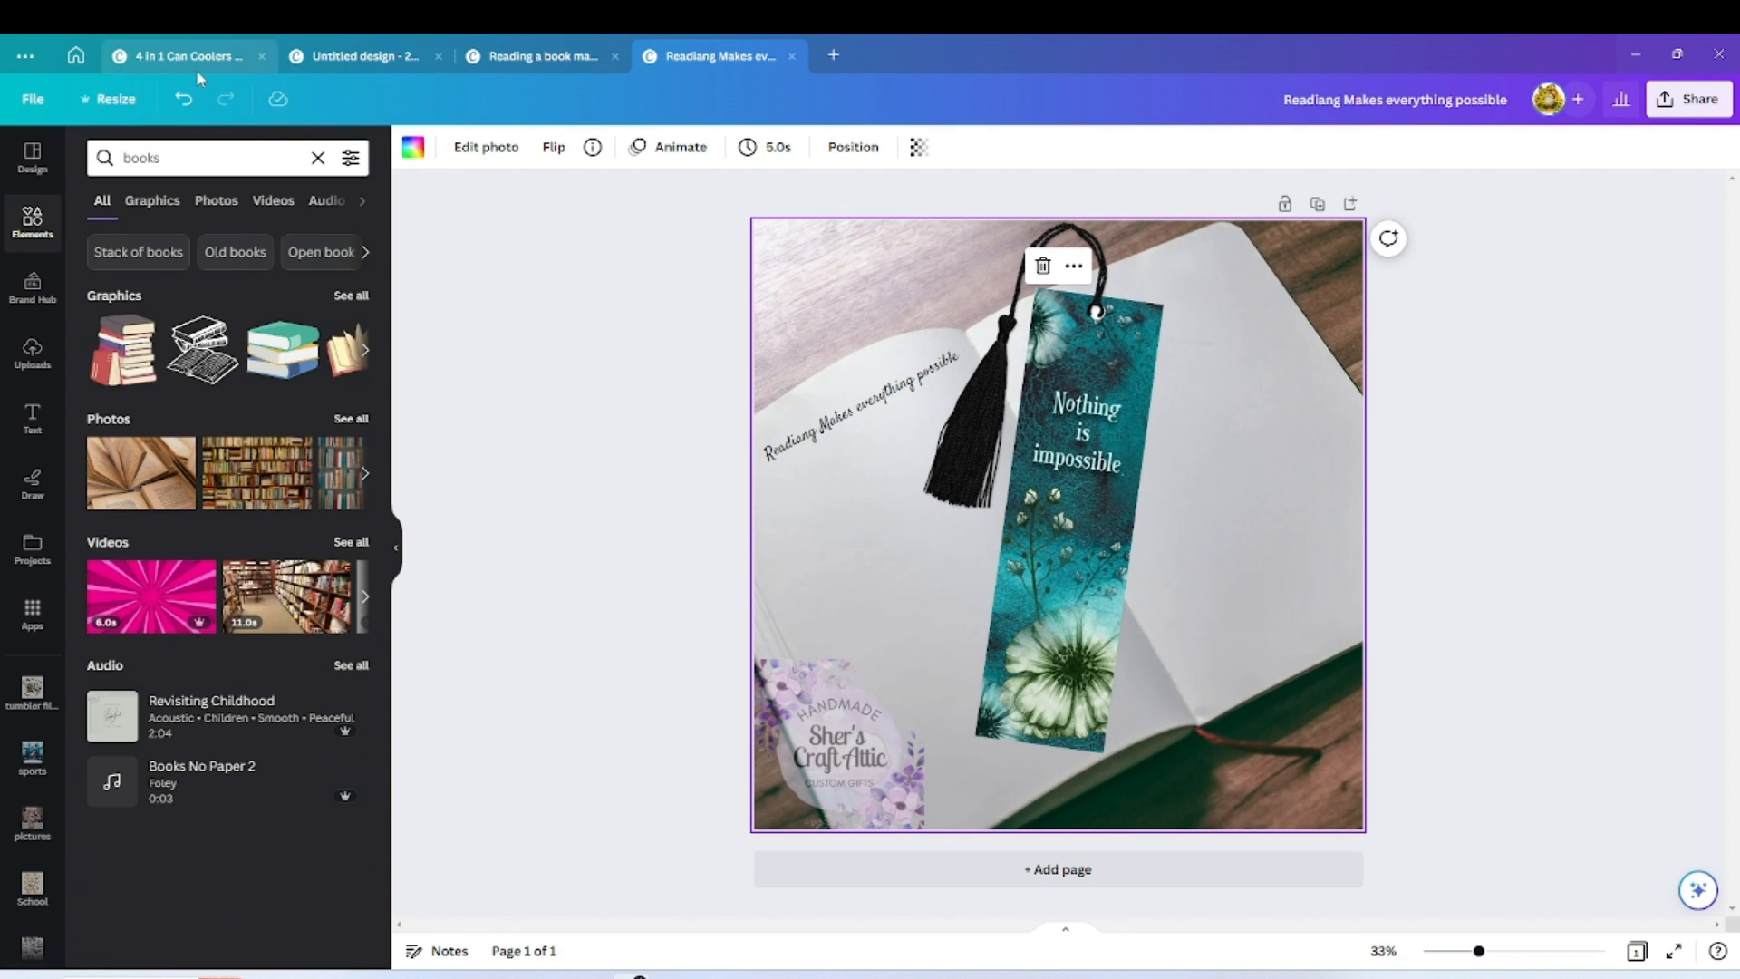
pyautogui.click(180, 205)
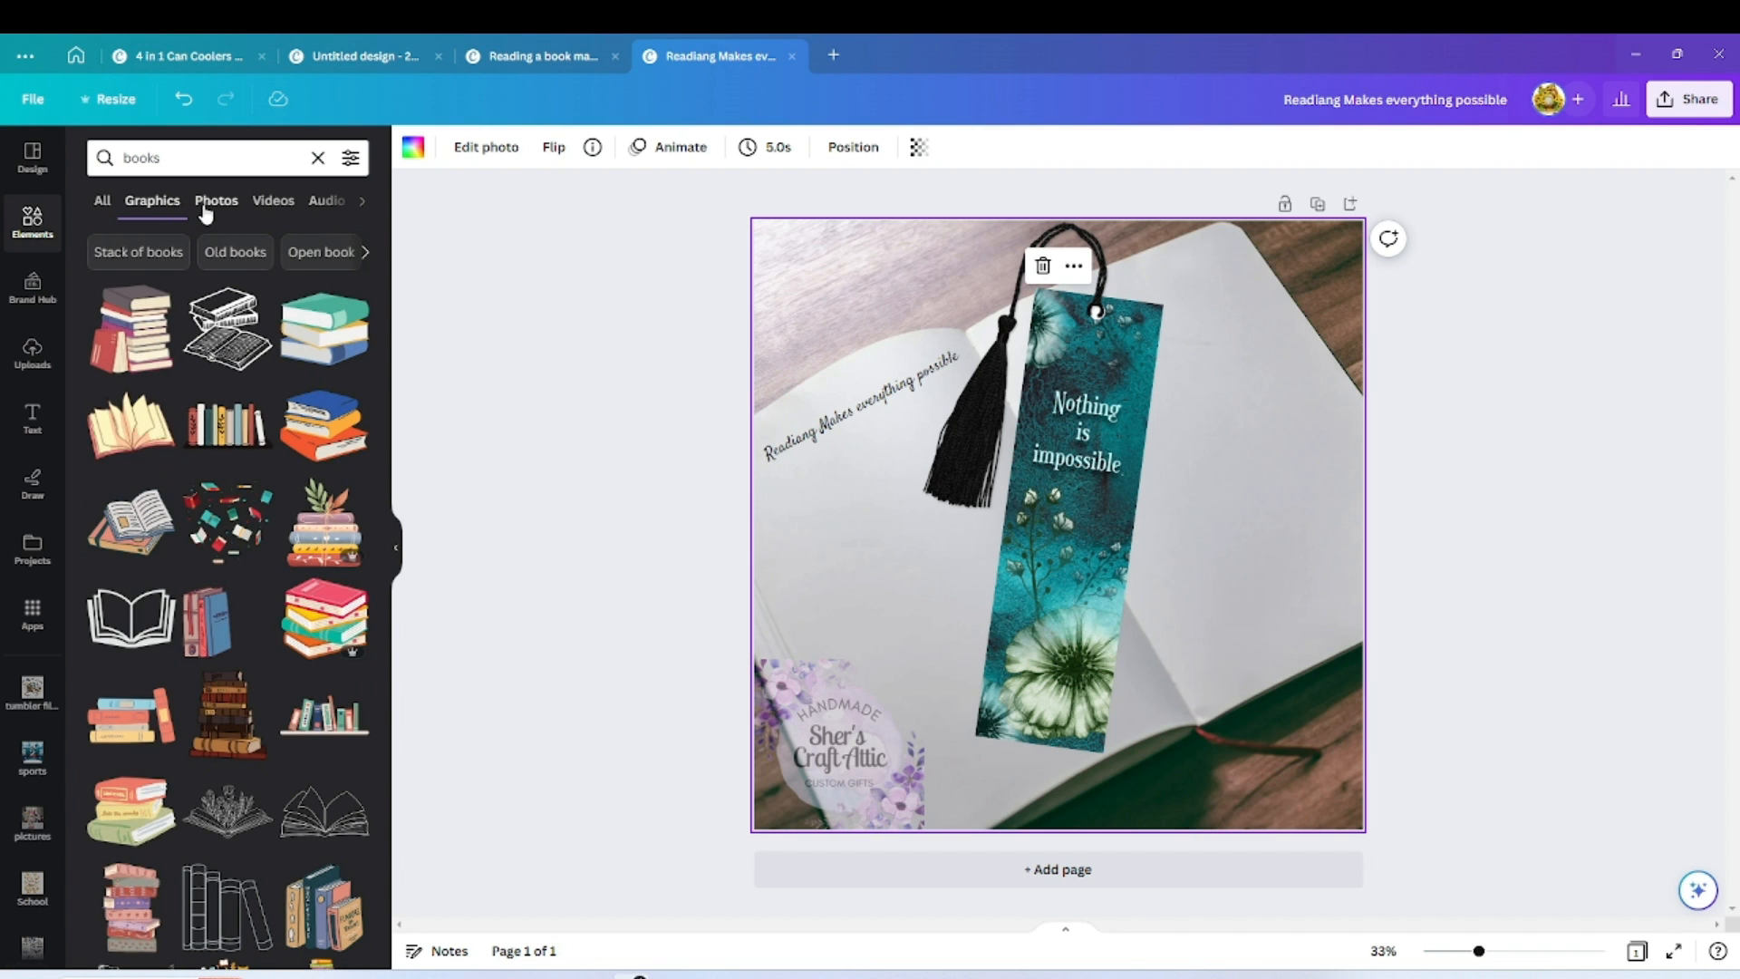
pyautogui.click(206, 213)
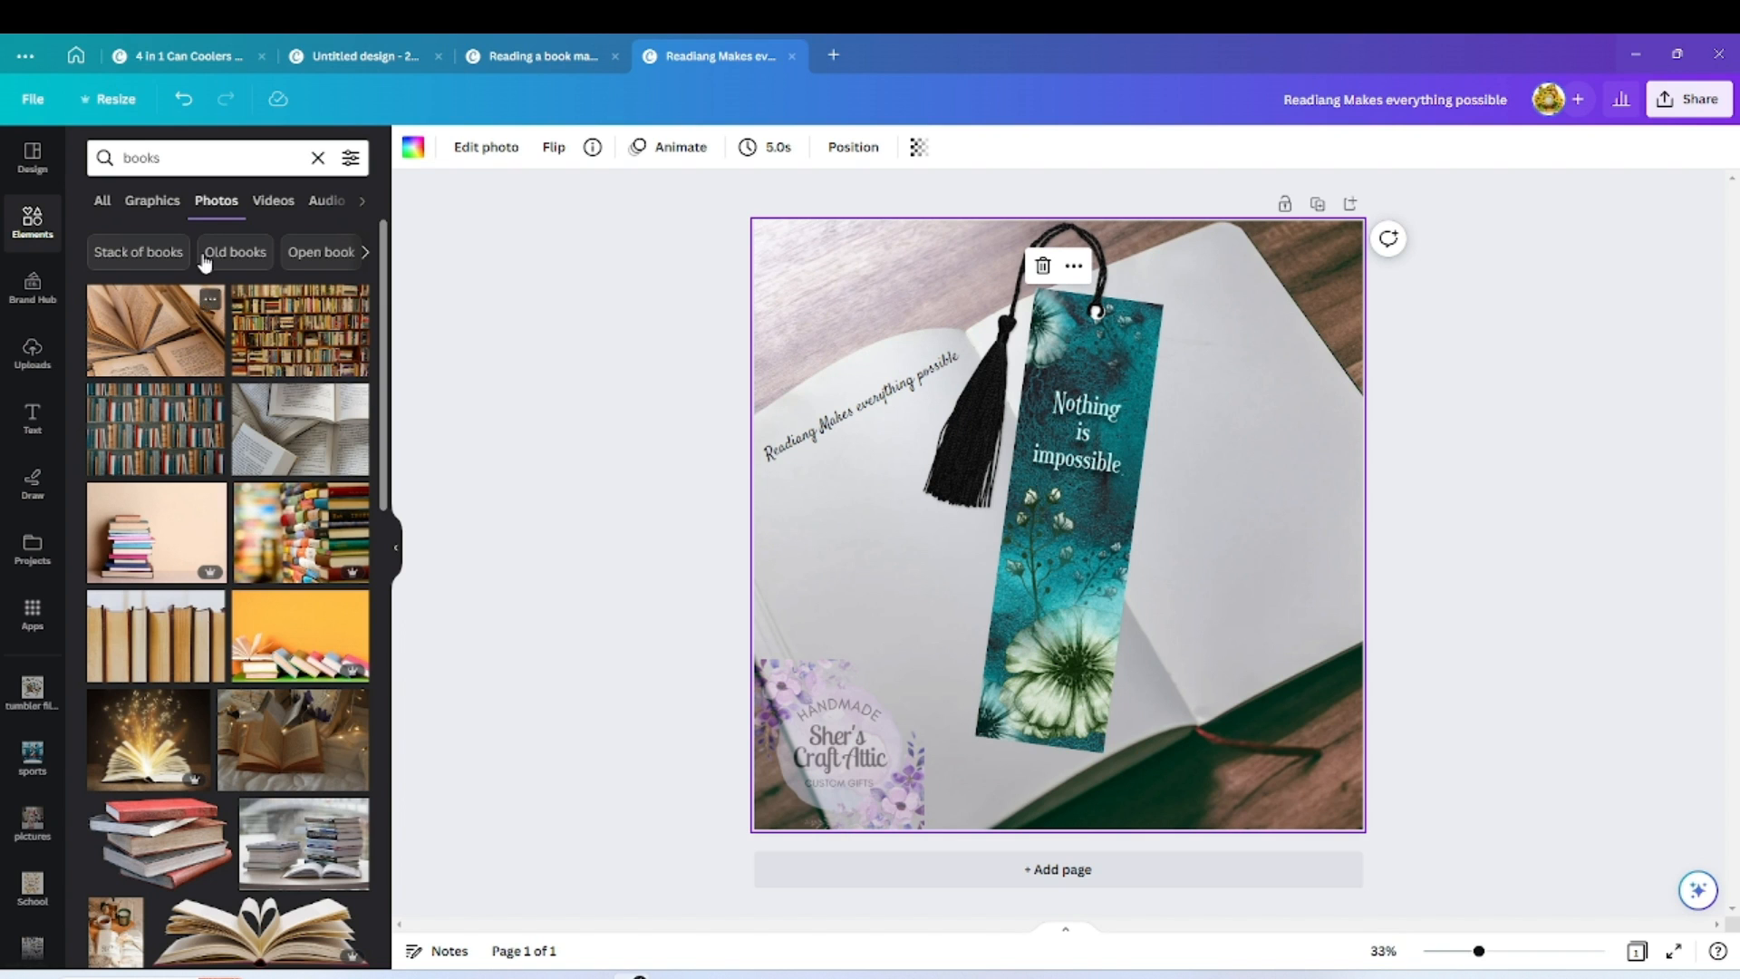
pyautogui.click(108, 203)
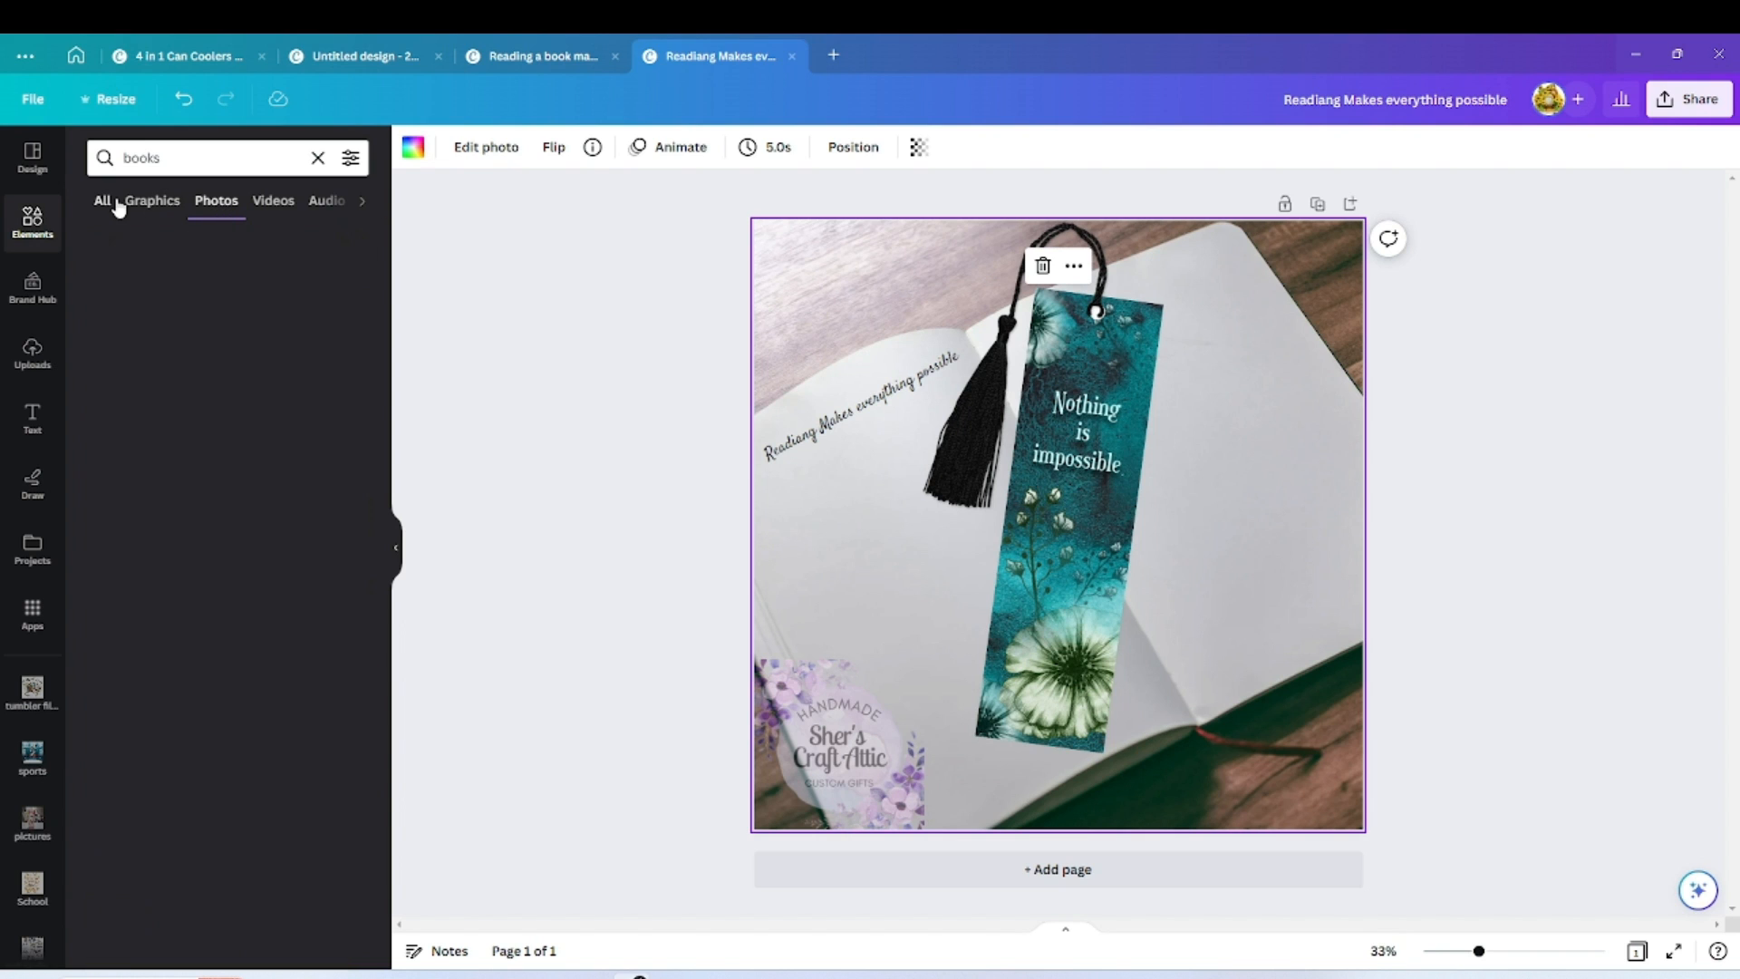
pyautogui.click(184, 205)
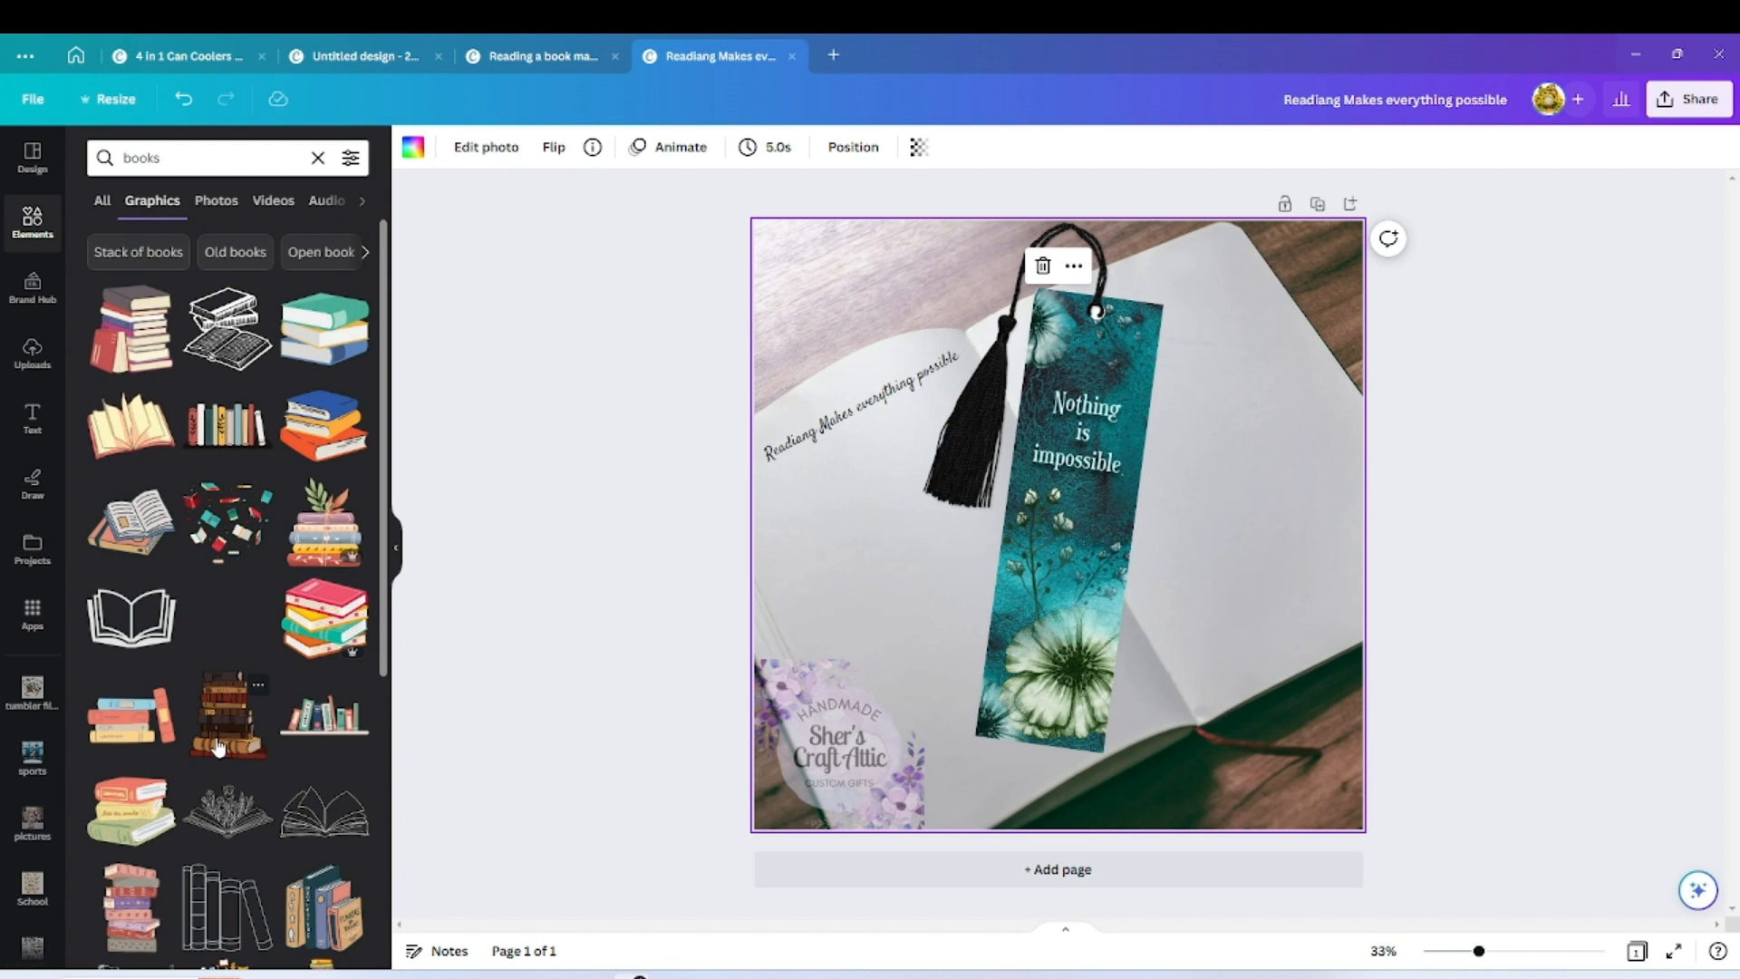
pyautogui.scroll(-5, 220, 745)
pyautogui.scroll(-2, 221, 745)
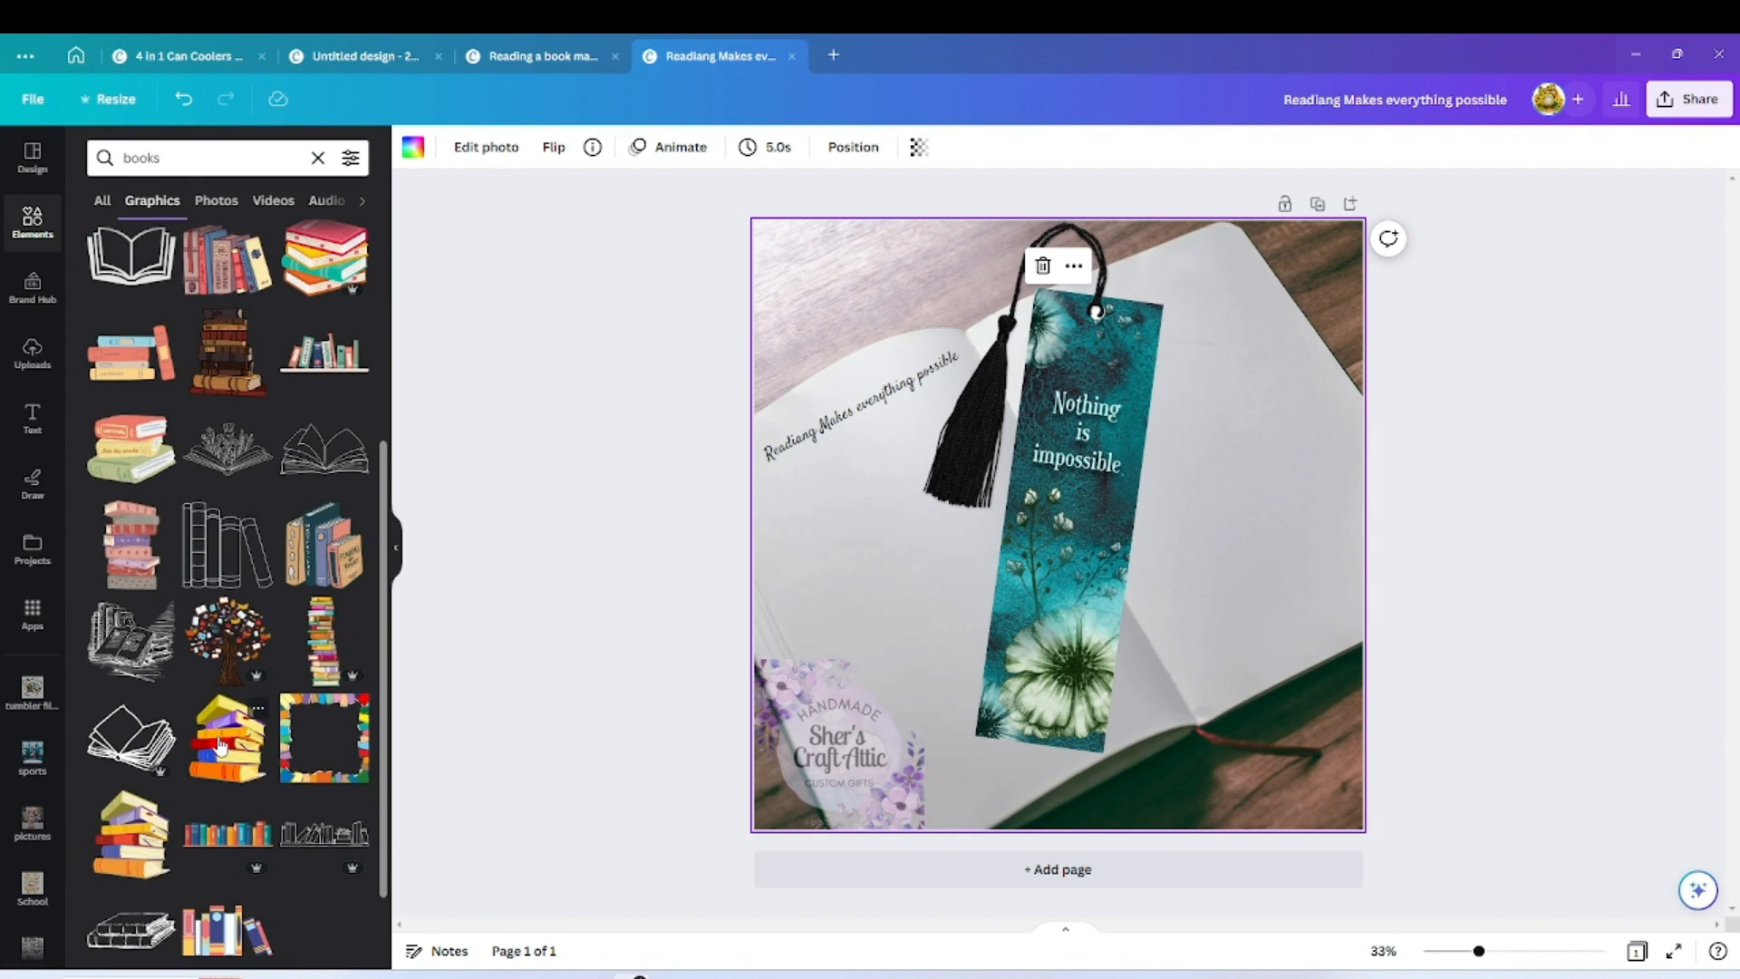
pyautogui.click(215, 200)
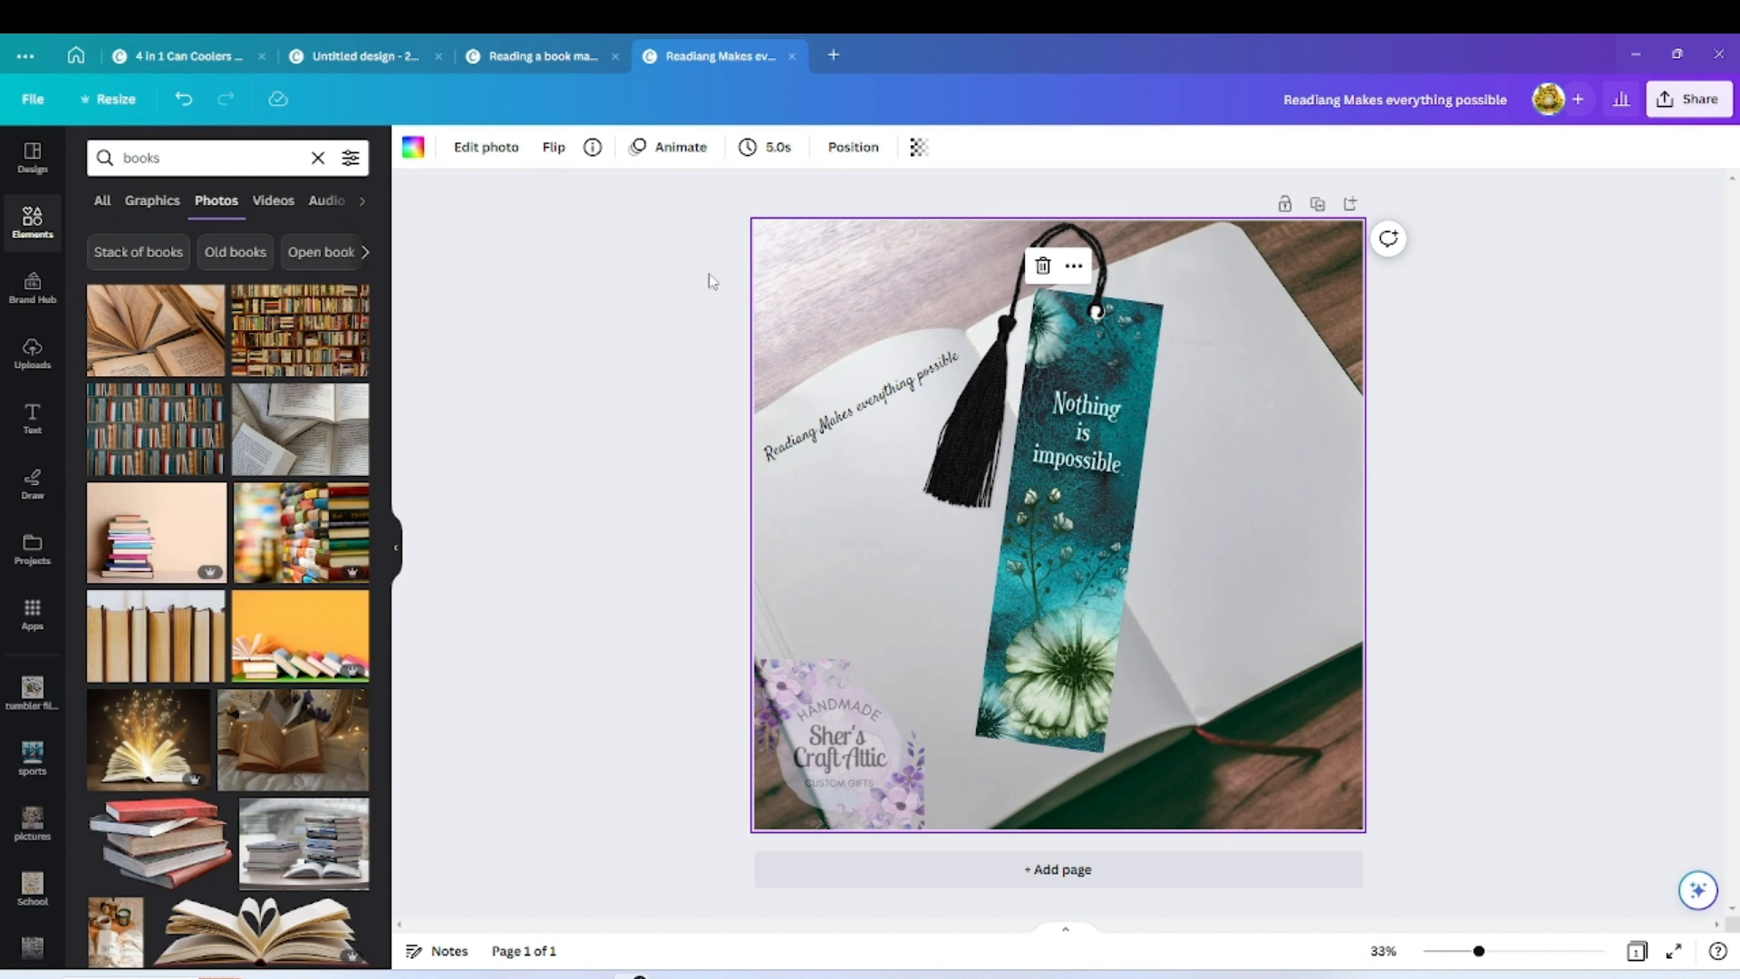
pyautogui.scroll(-7, 225, 411)
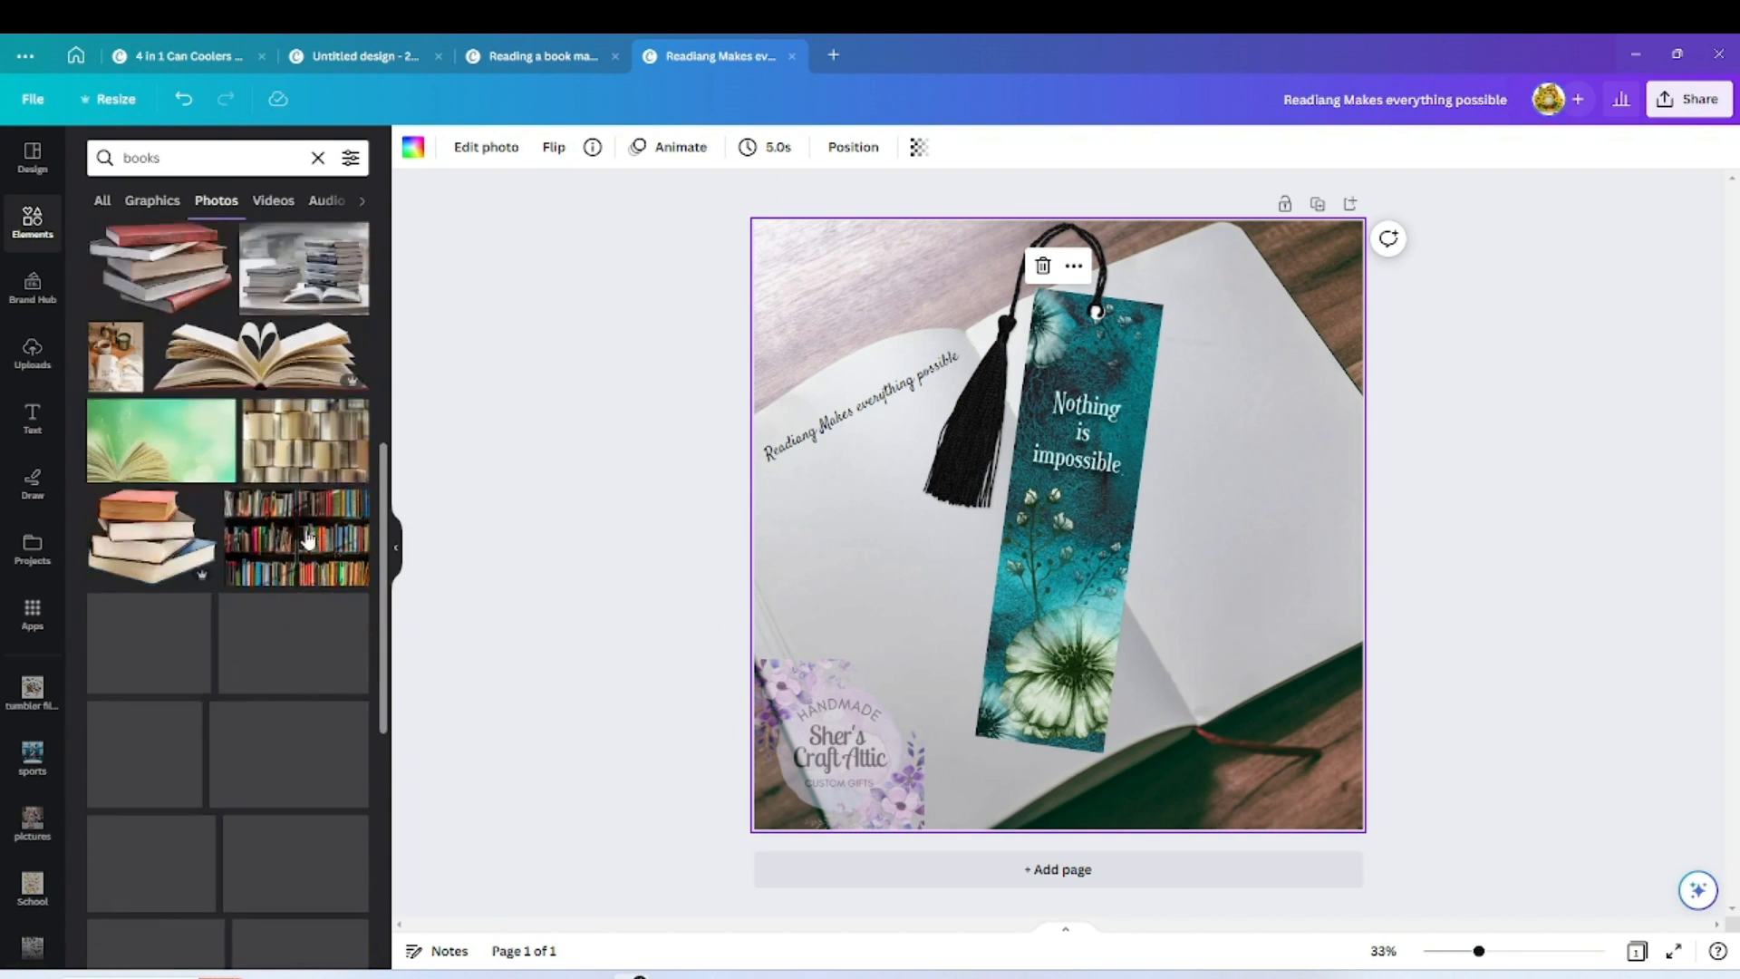
# Try the green open-book photo and the photo of a book with fanned pages on the page, removing each one.
pyautogui.click(224, 411)
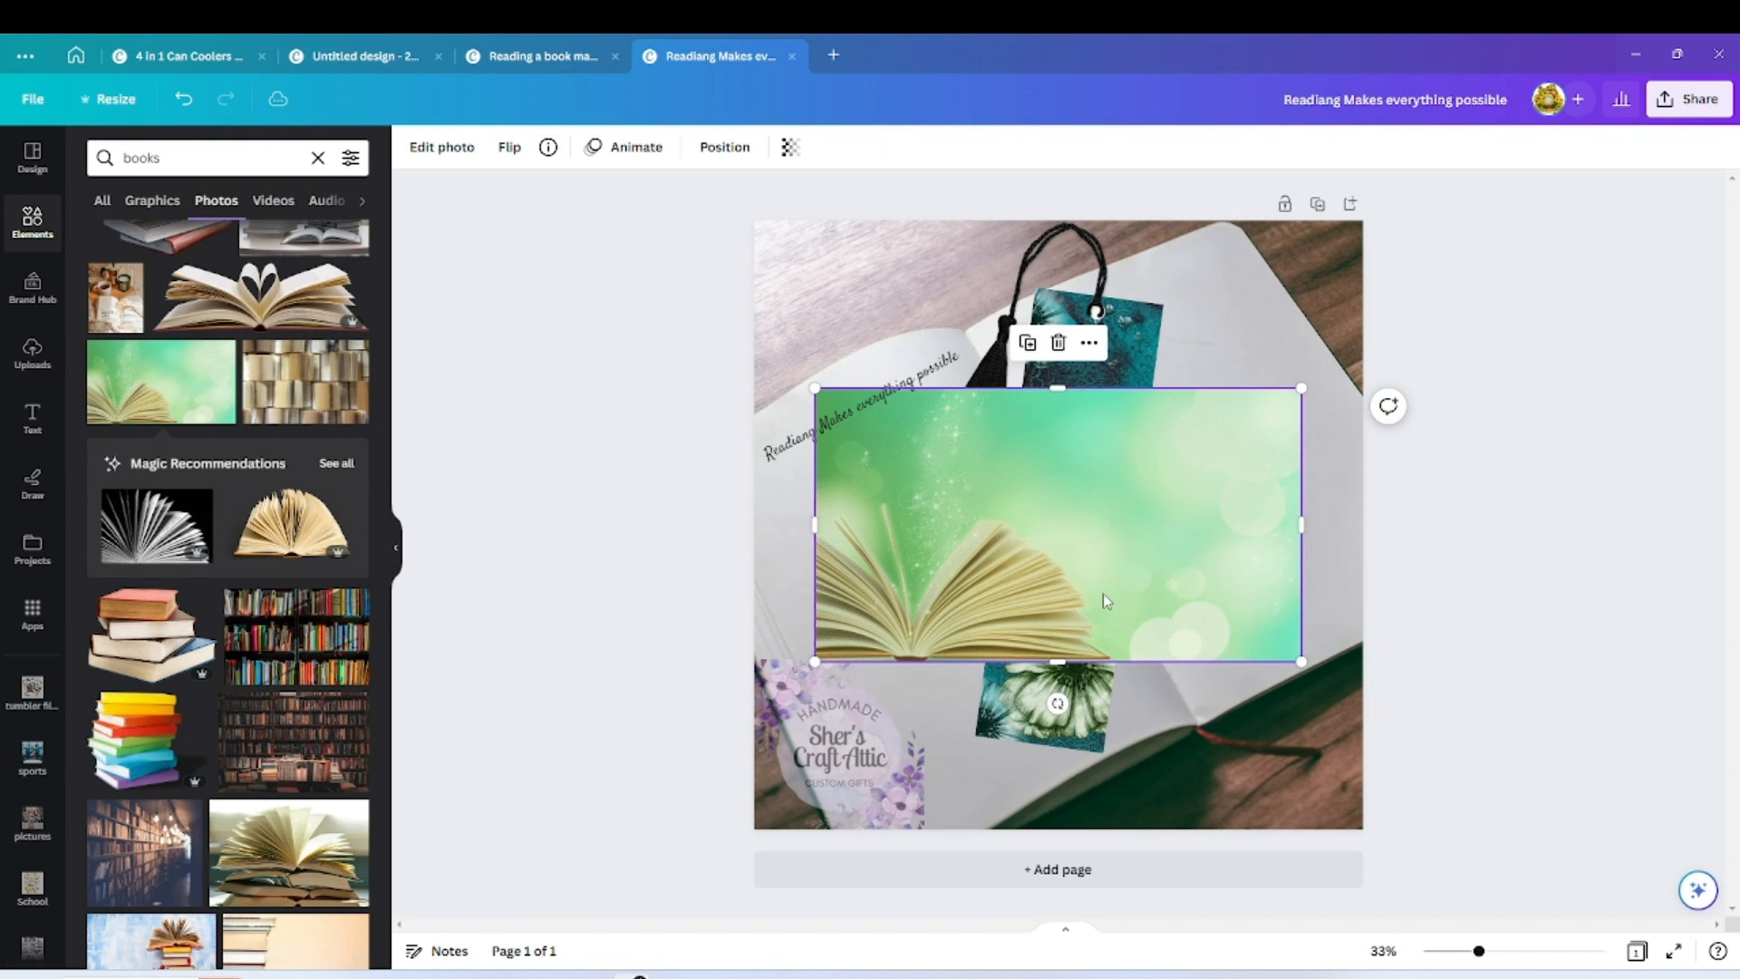
pyautogui.click(1058, 342)
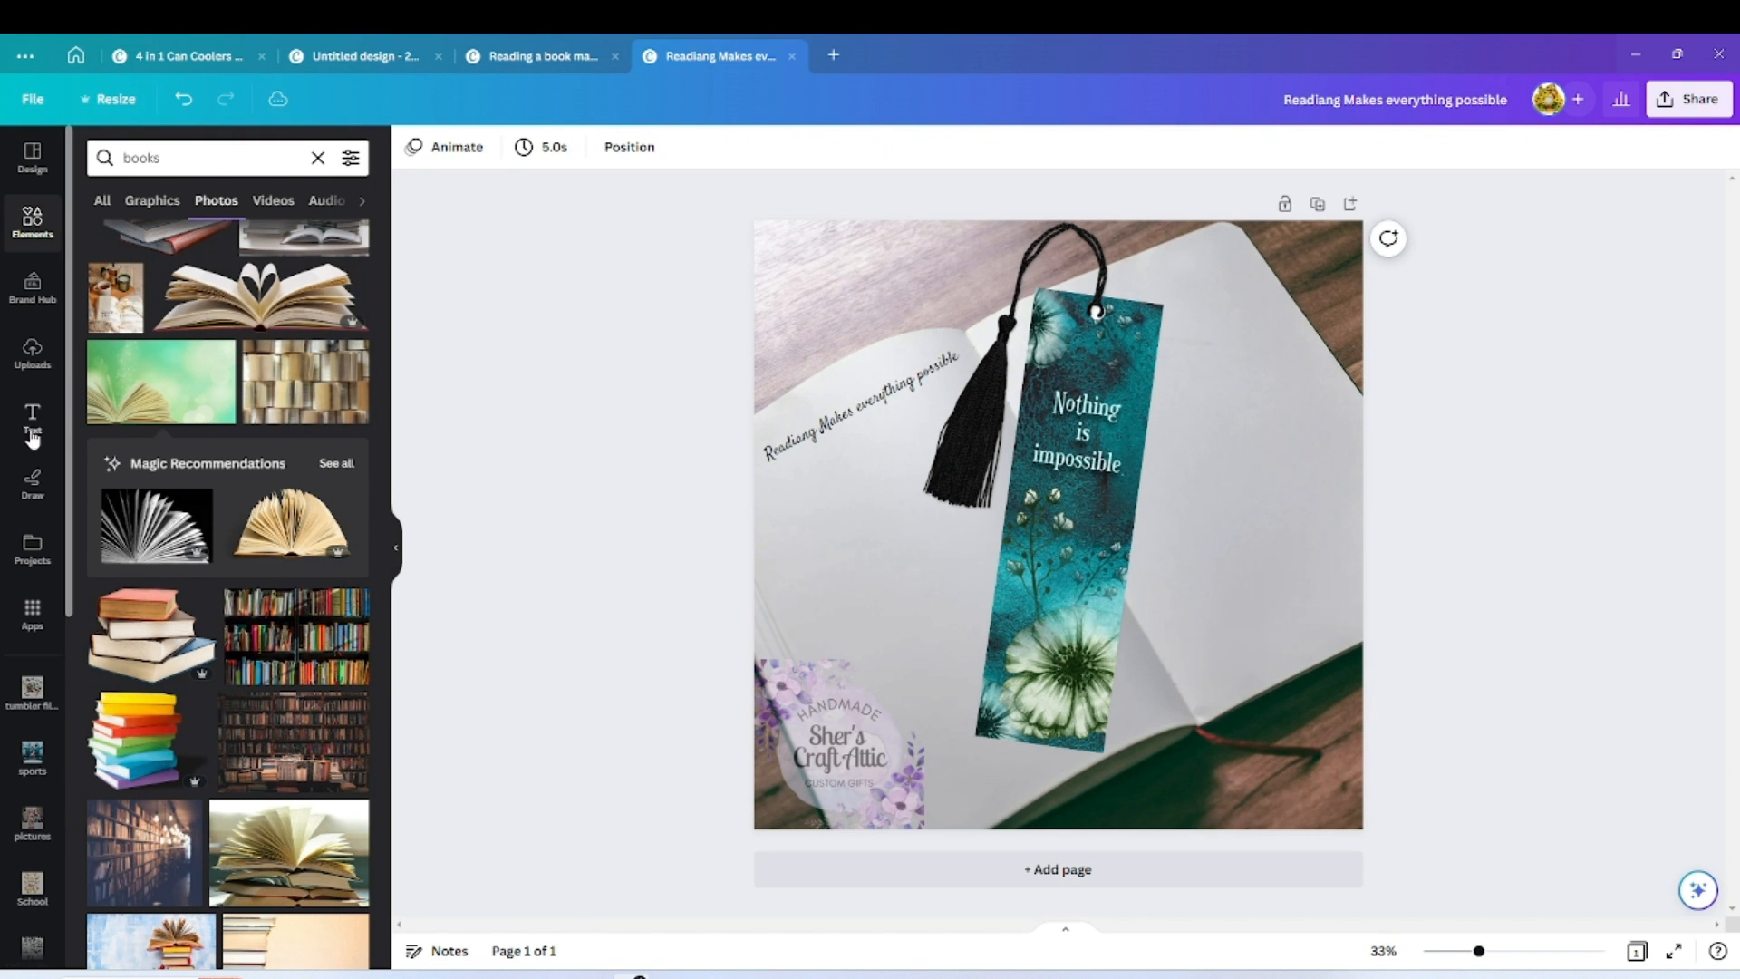
pyautogui.scroll(-1, 29, 439)
pyautogui.scroll(-1, 210, 526)
pyautogui.scroll(-6, 214, 530)
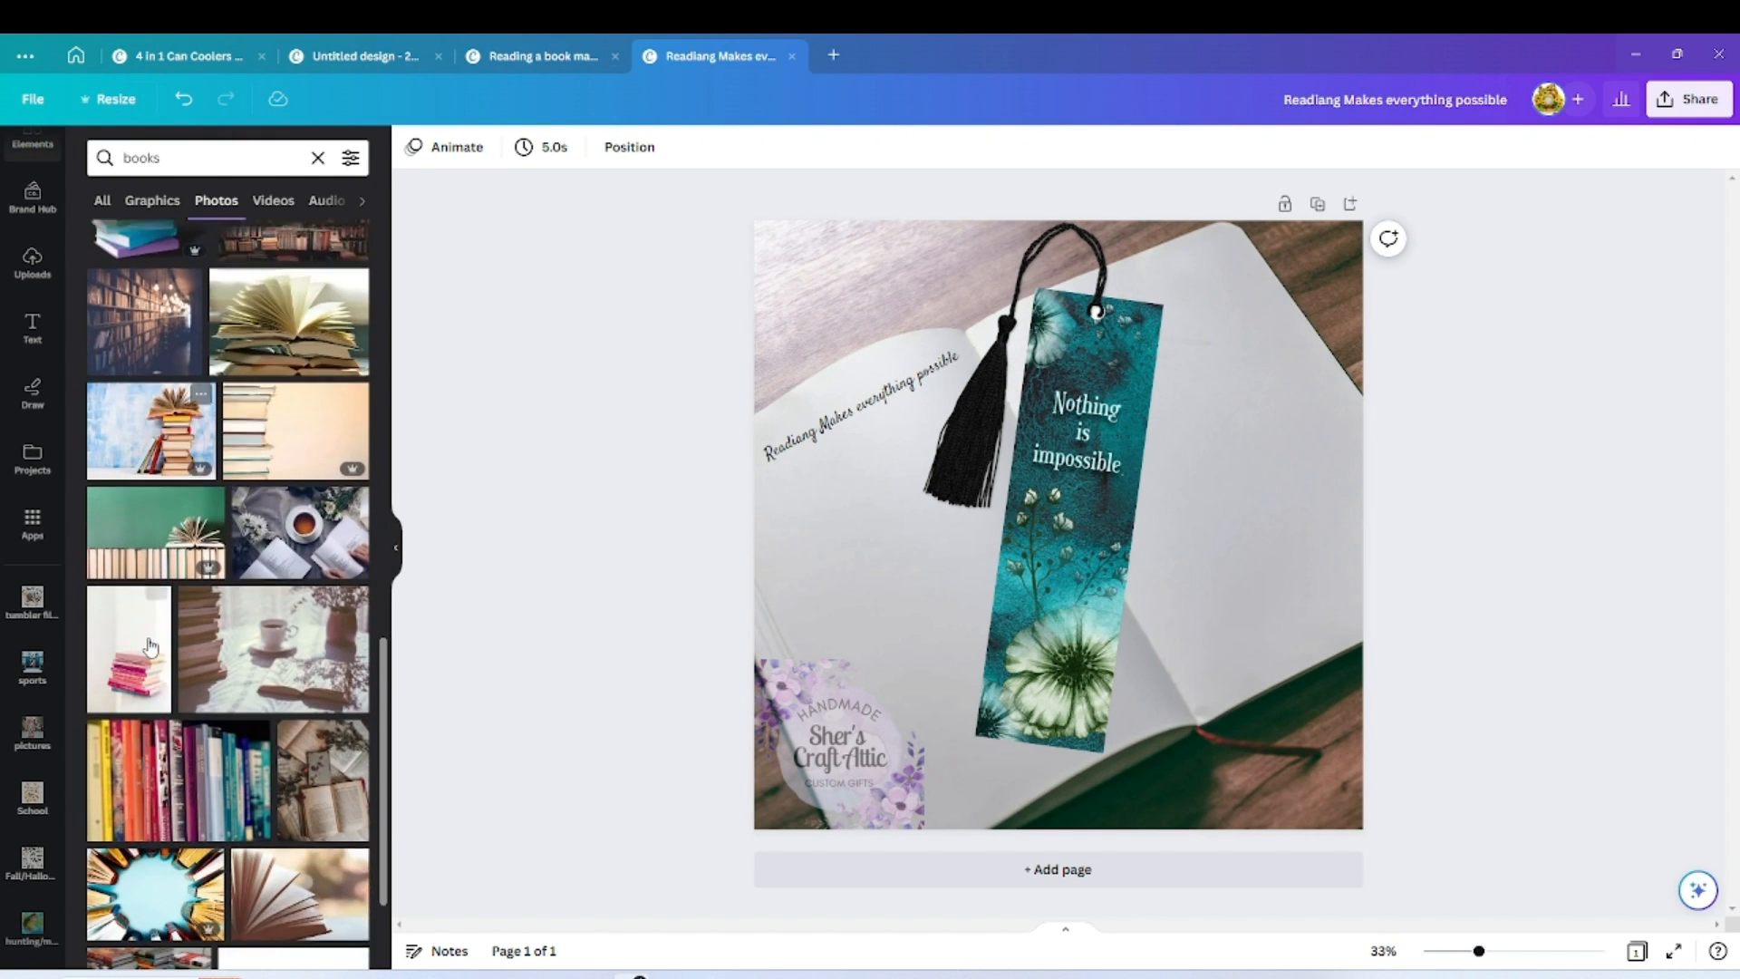
pyautogui.scroll(-2, 163, 637)
pyautogui.click(299, 609)
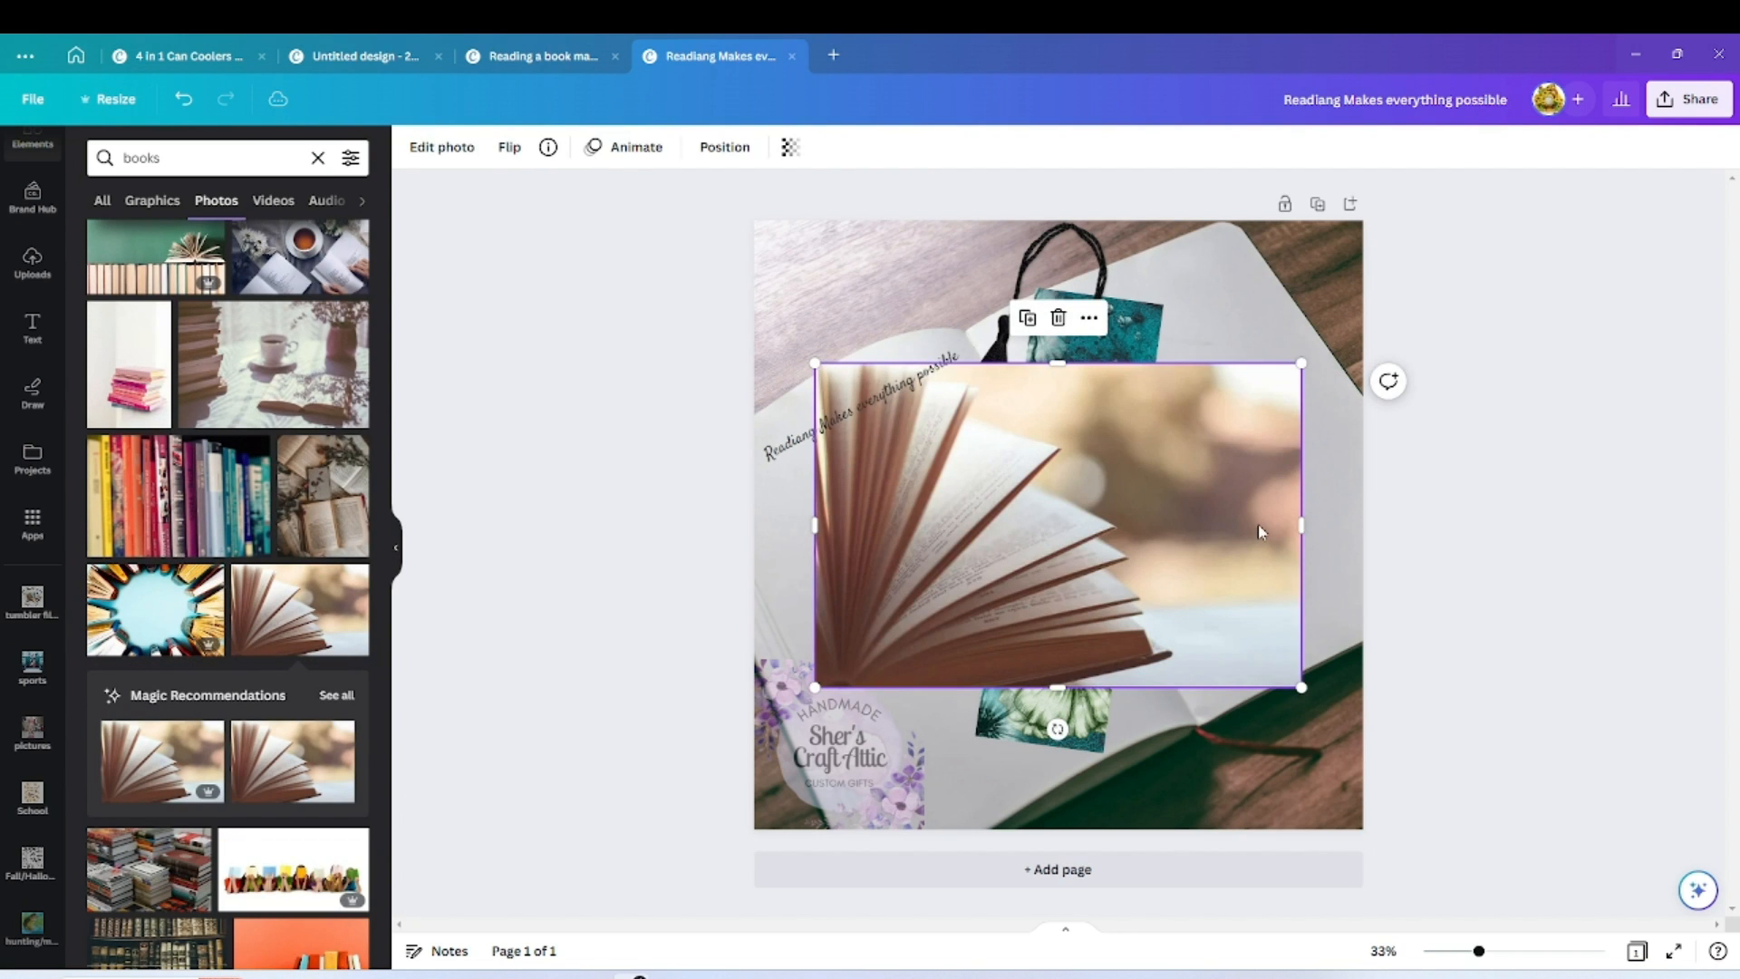
pyautogui.press('Delete')
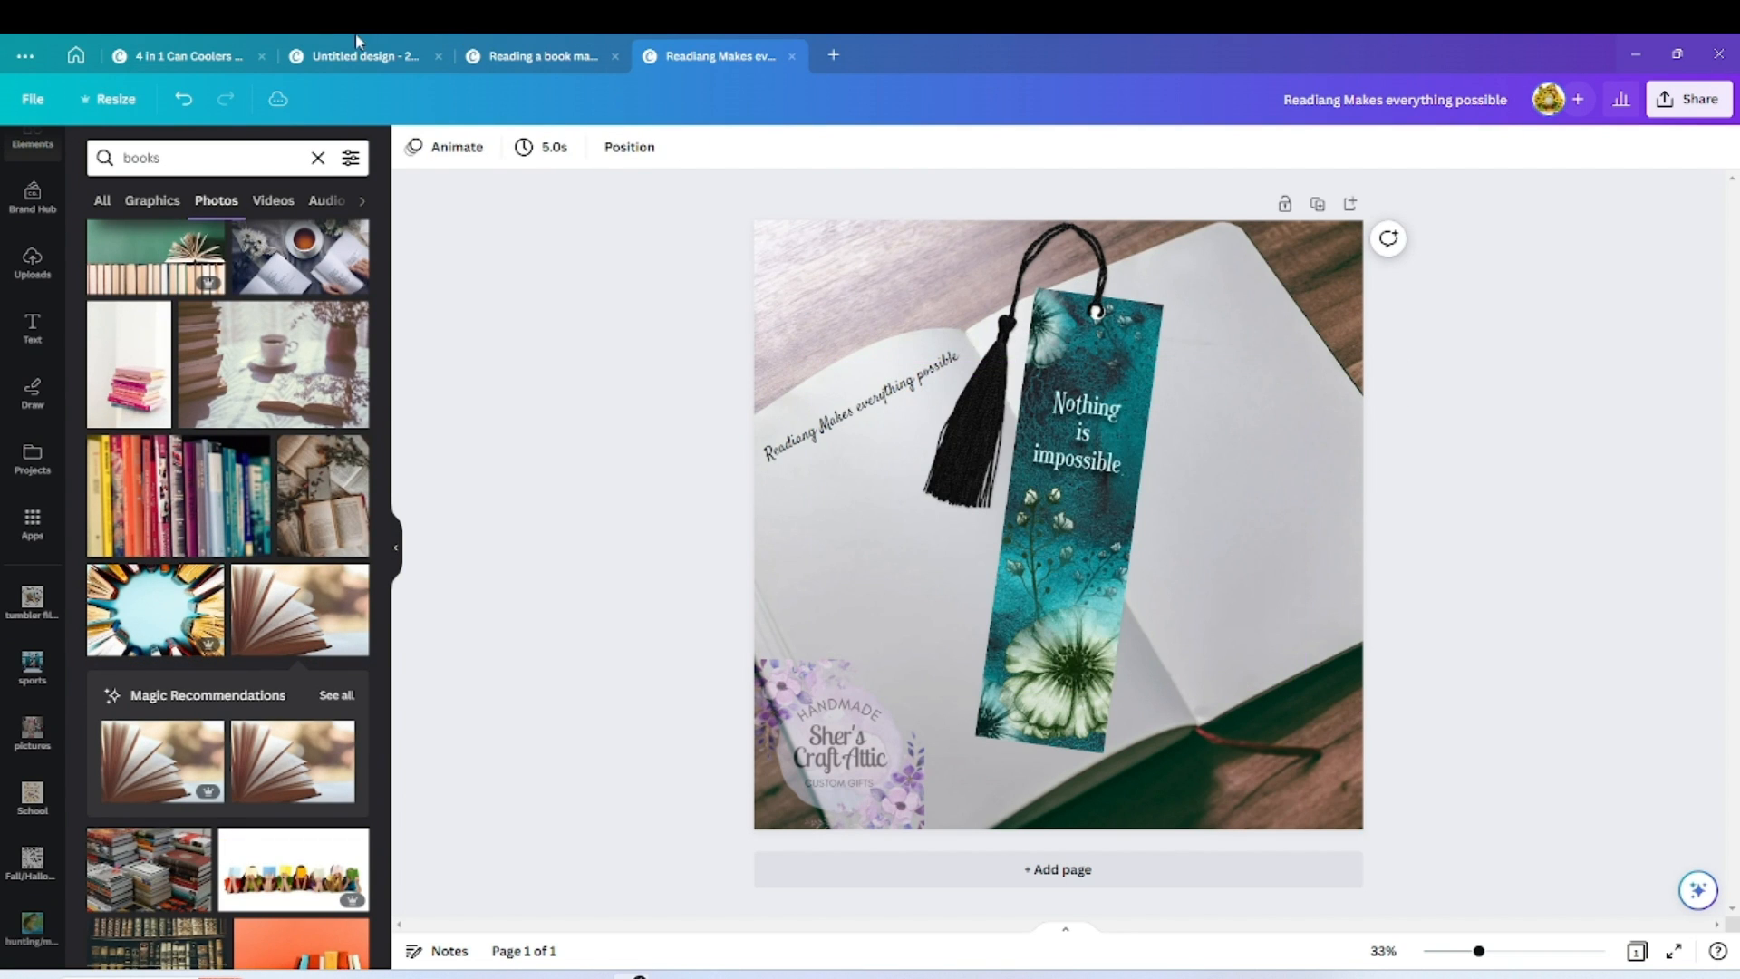
# Add the photo of dried flowers beside an open book and enlarge it to cover the whole page.
pyautogui.scroll(-1, 141, 716)
pyautogui.scroll(-6, 141, 716)
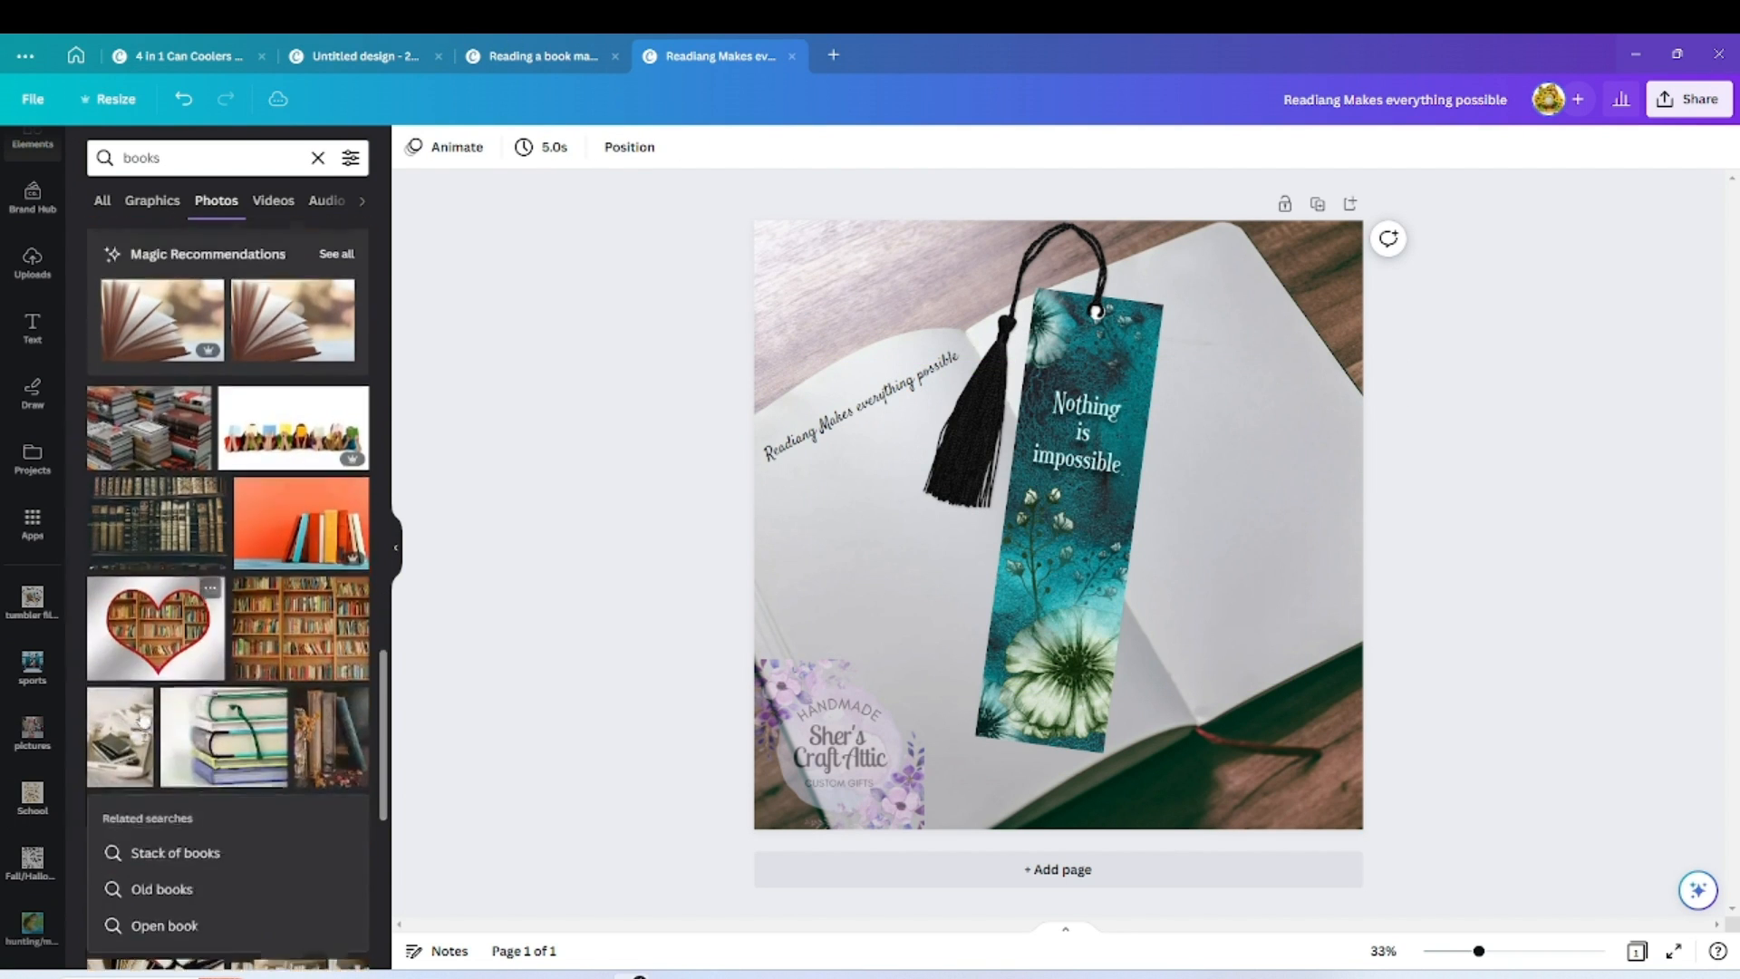
pyautogui.scroll(-5, 153, 716)
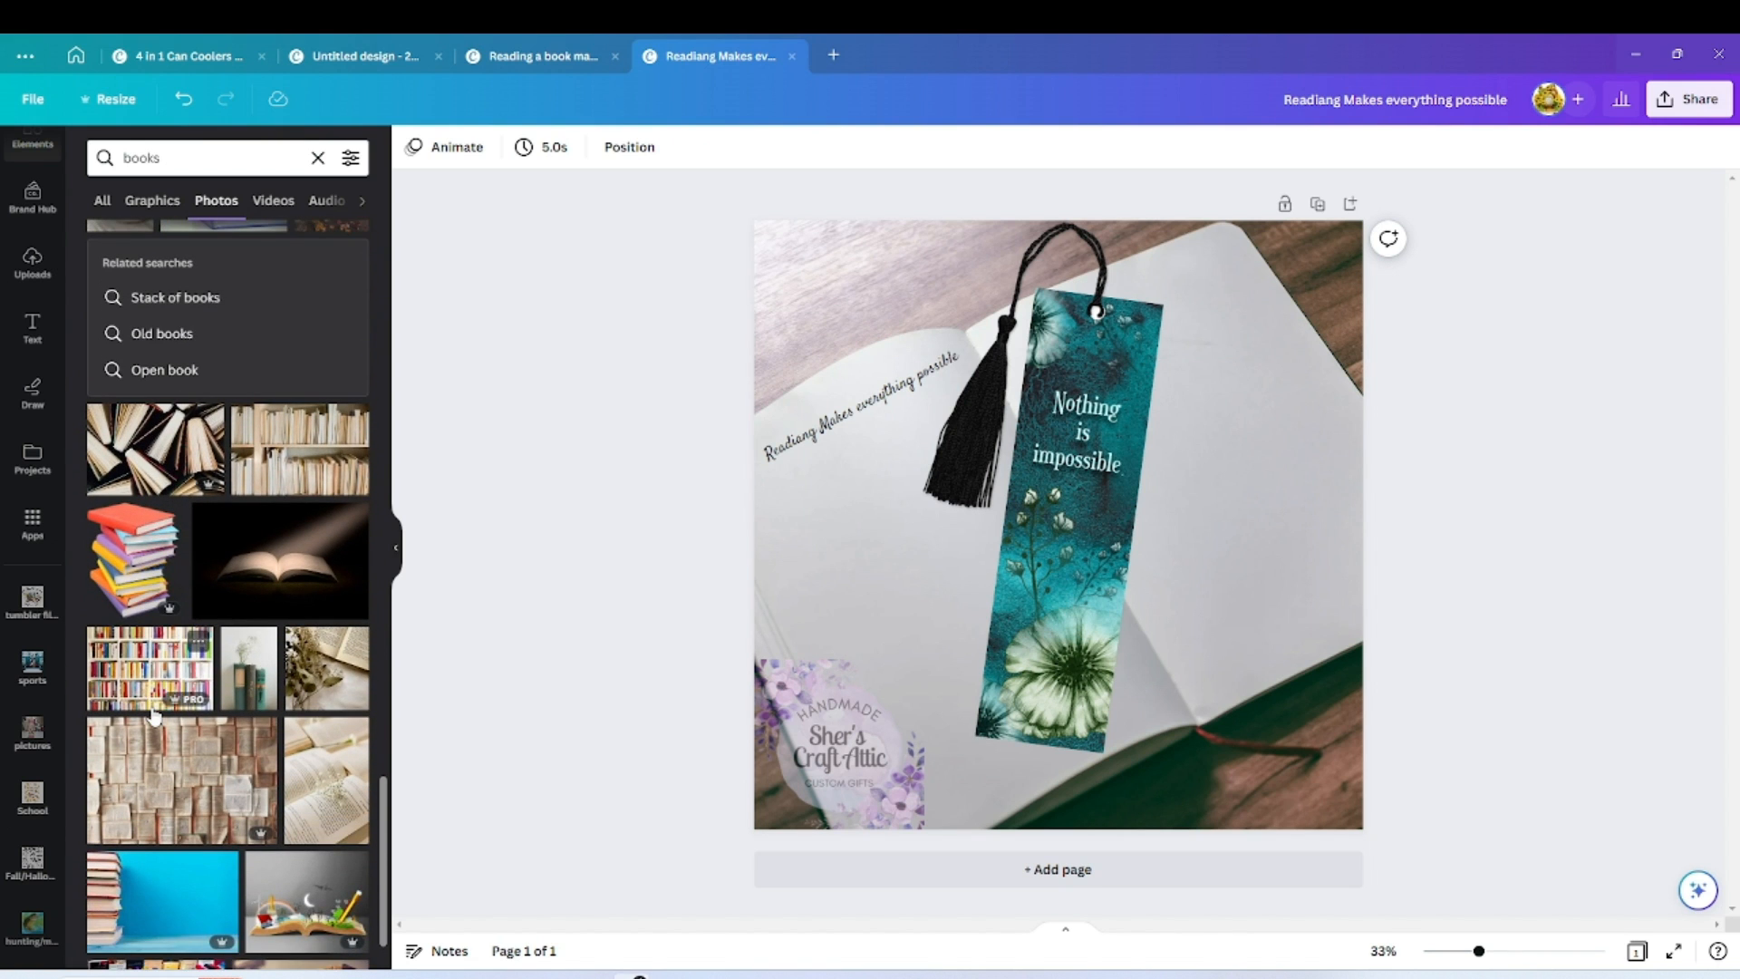
pyautogui.click(335, 702)
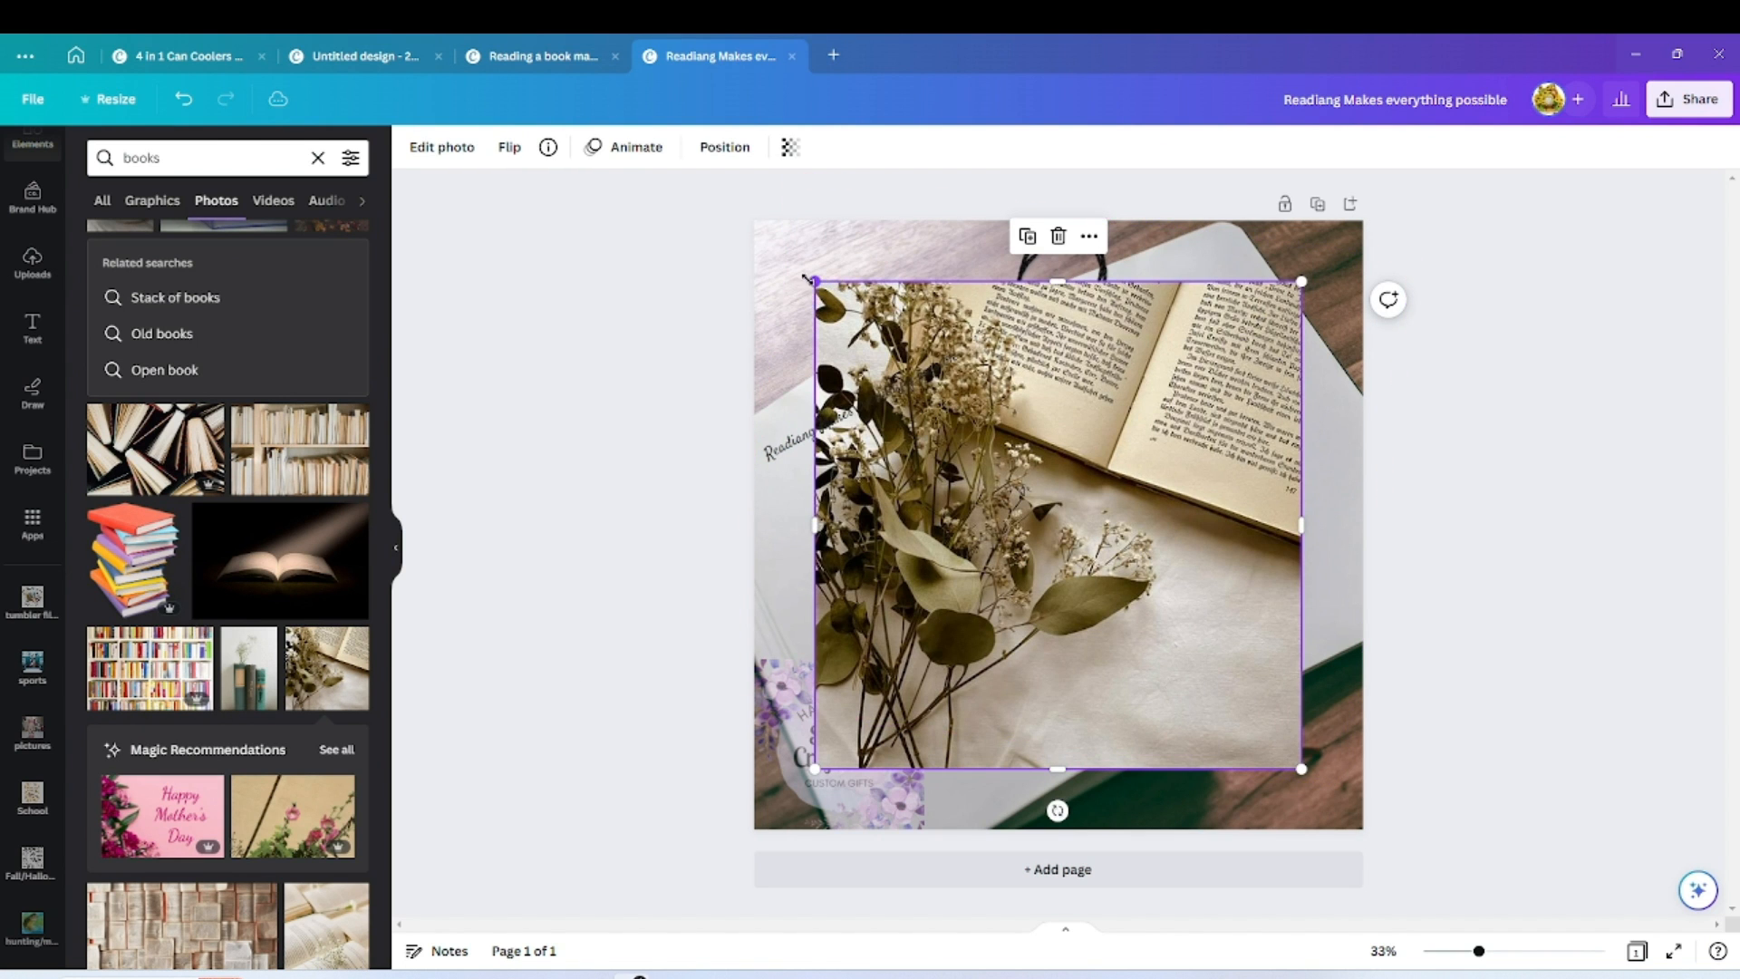
pyautogui.moveTo(820, 284); pyautogui.dragTo(755, 221)
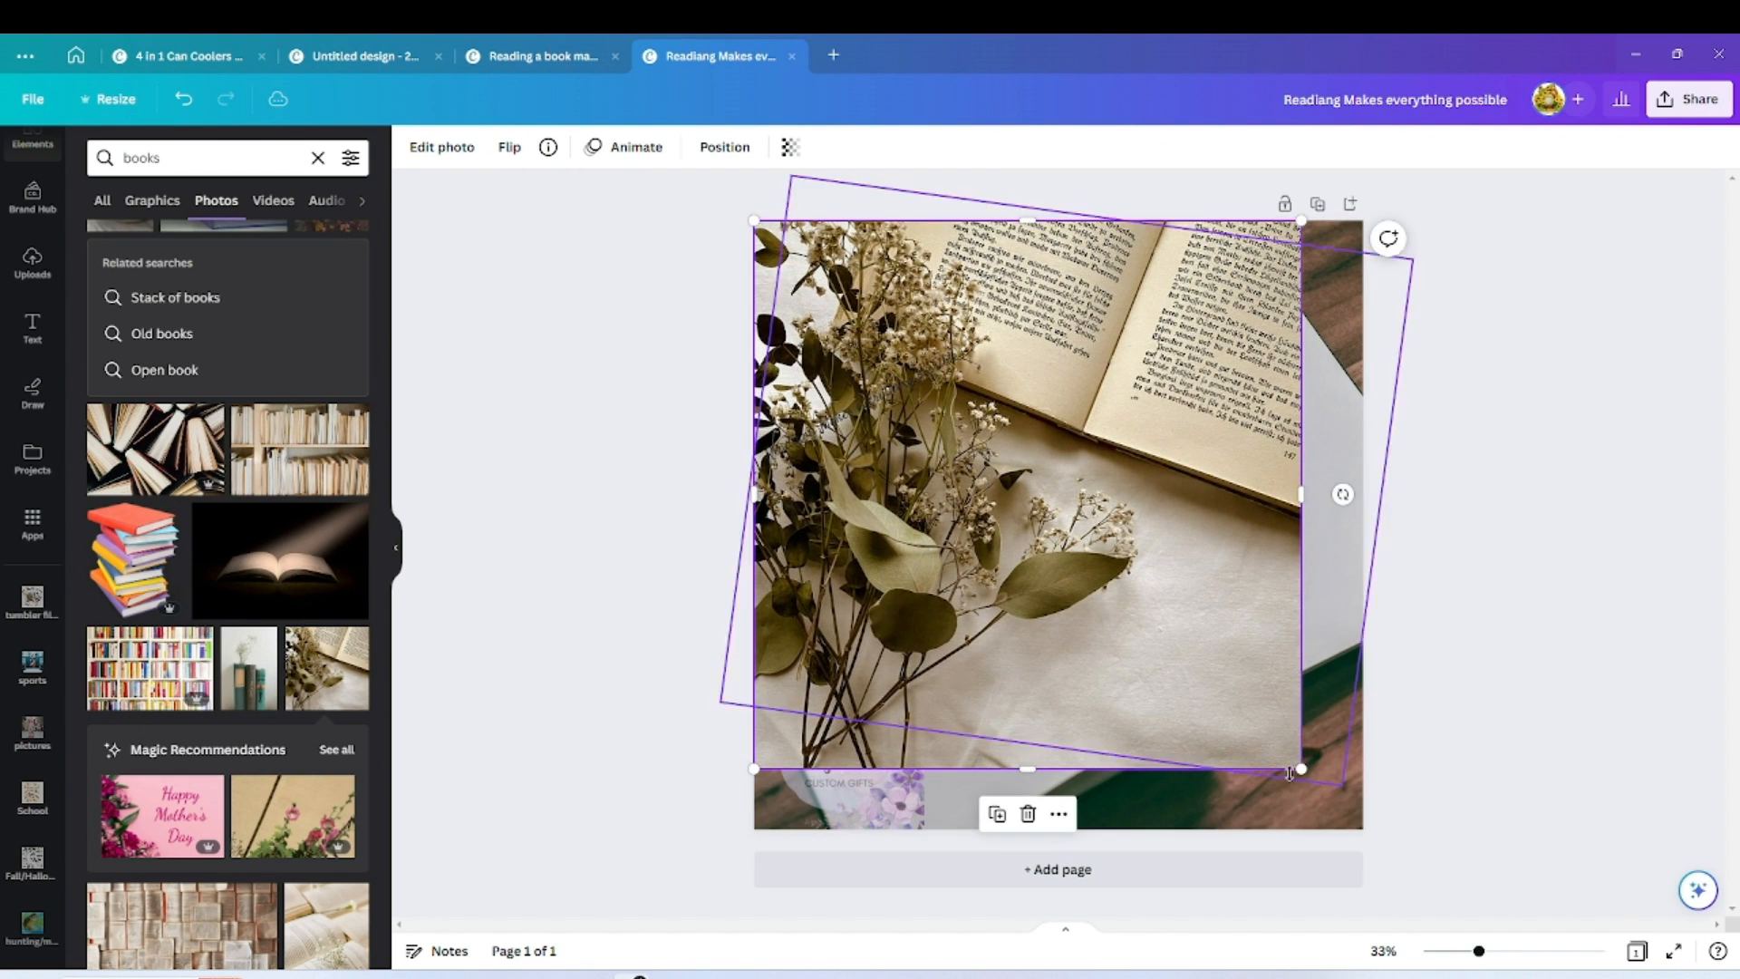
pyautogui.moveTo(1302, 769); pyautogui.dragTo(1364, 829)
# Send the dried-flowers photo backward, behind the logo and the tasselled bookmark, so it serves as the page background.
pyautogui.rightClick(1196, 540)
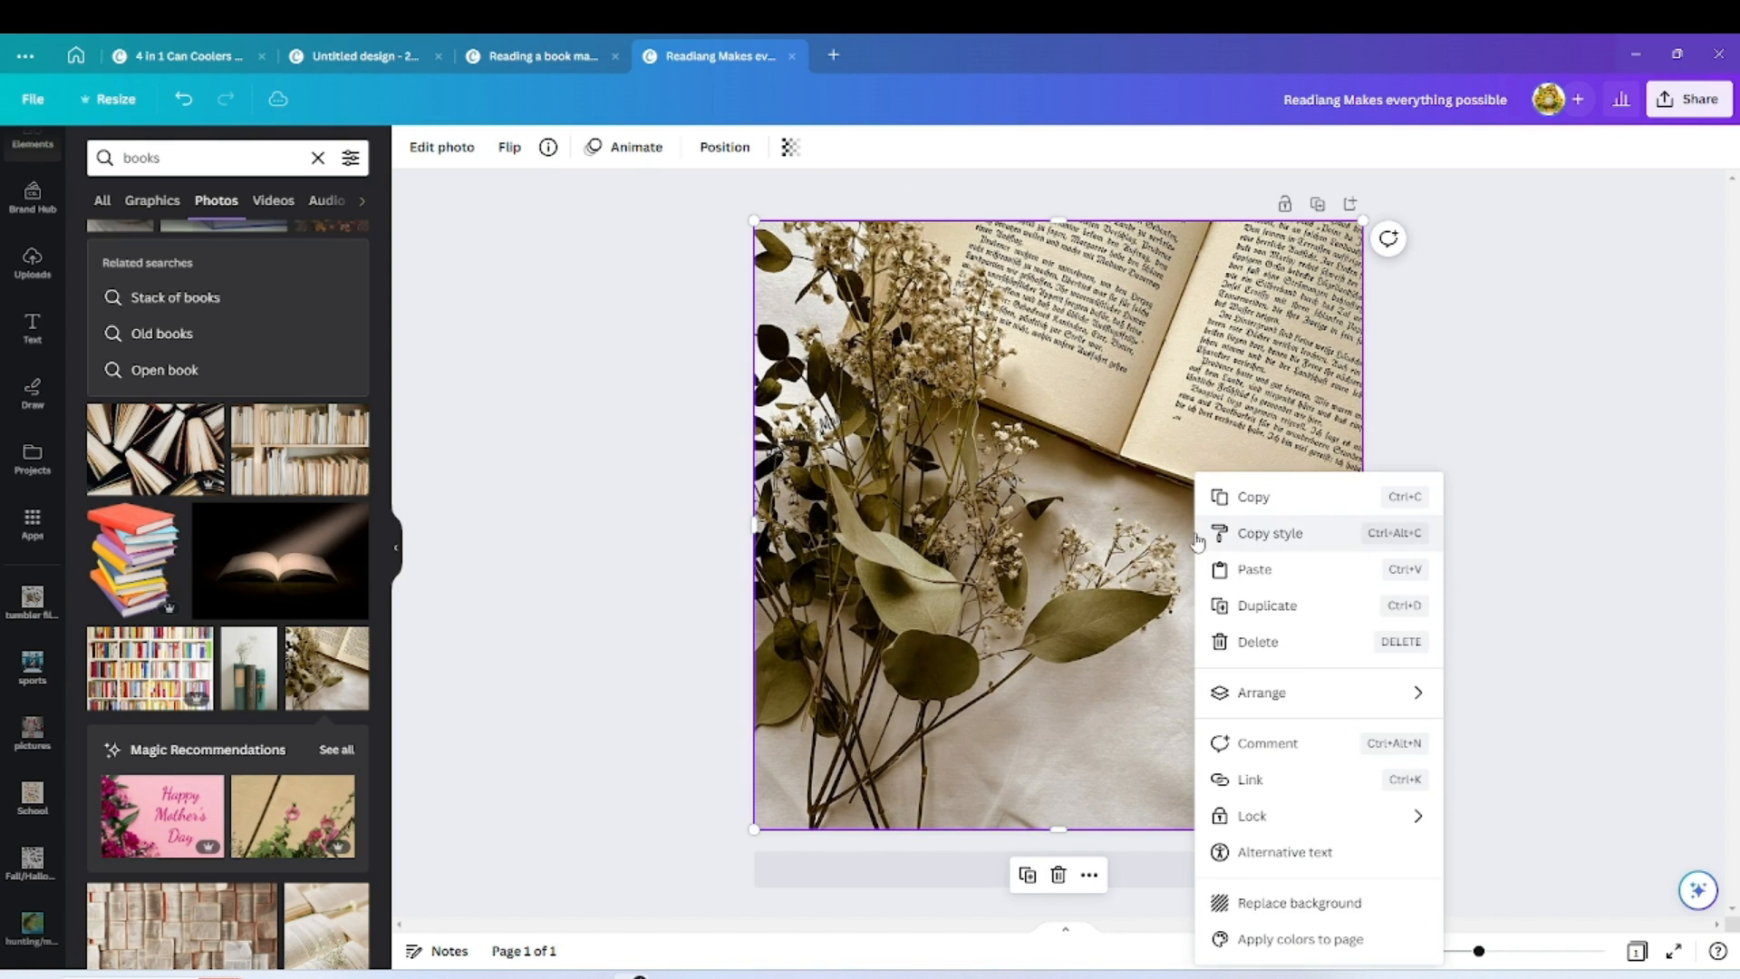
pyautogui.moveTo(1293, 694)
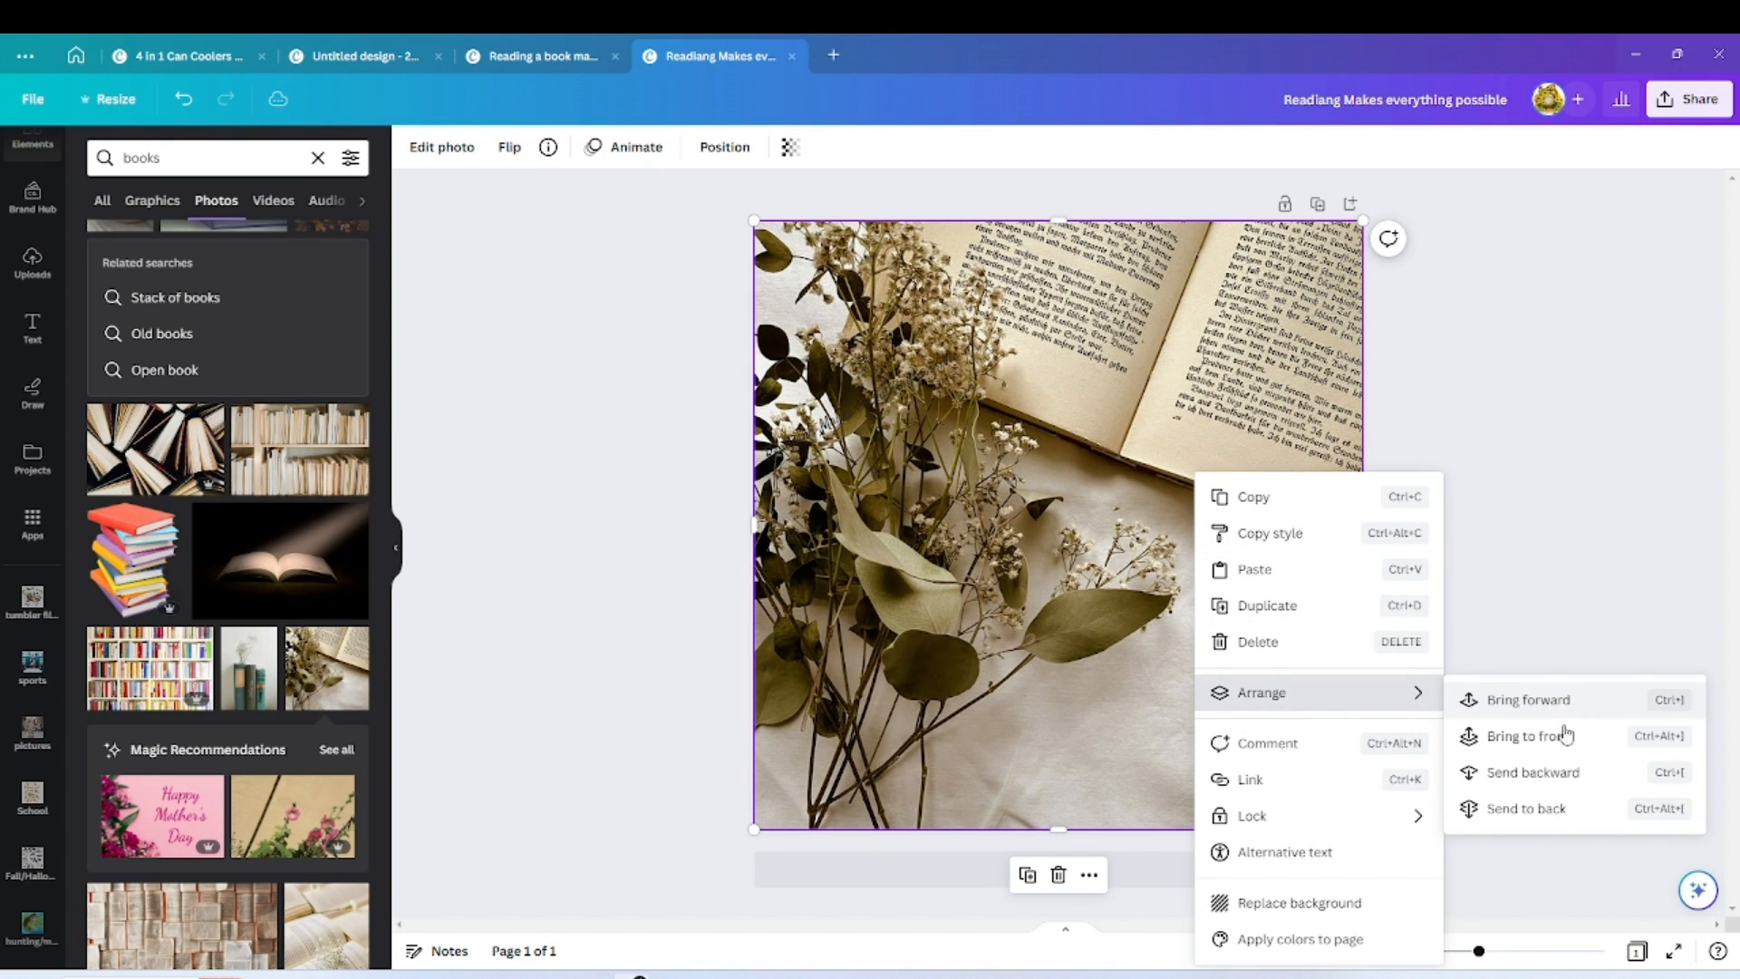
pyautogui.click(1577, 776)
pyautogui.rightClick(1275, 661)
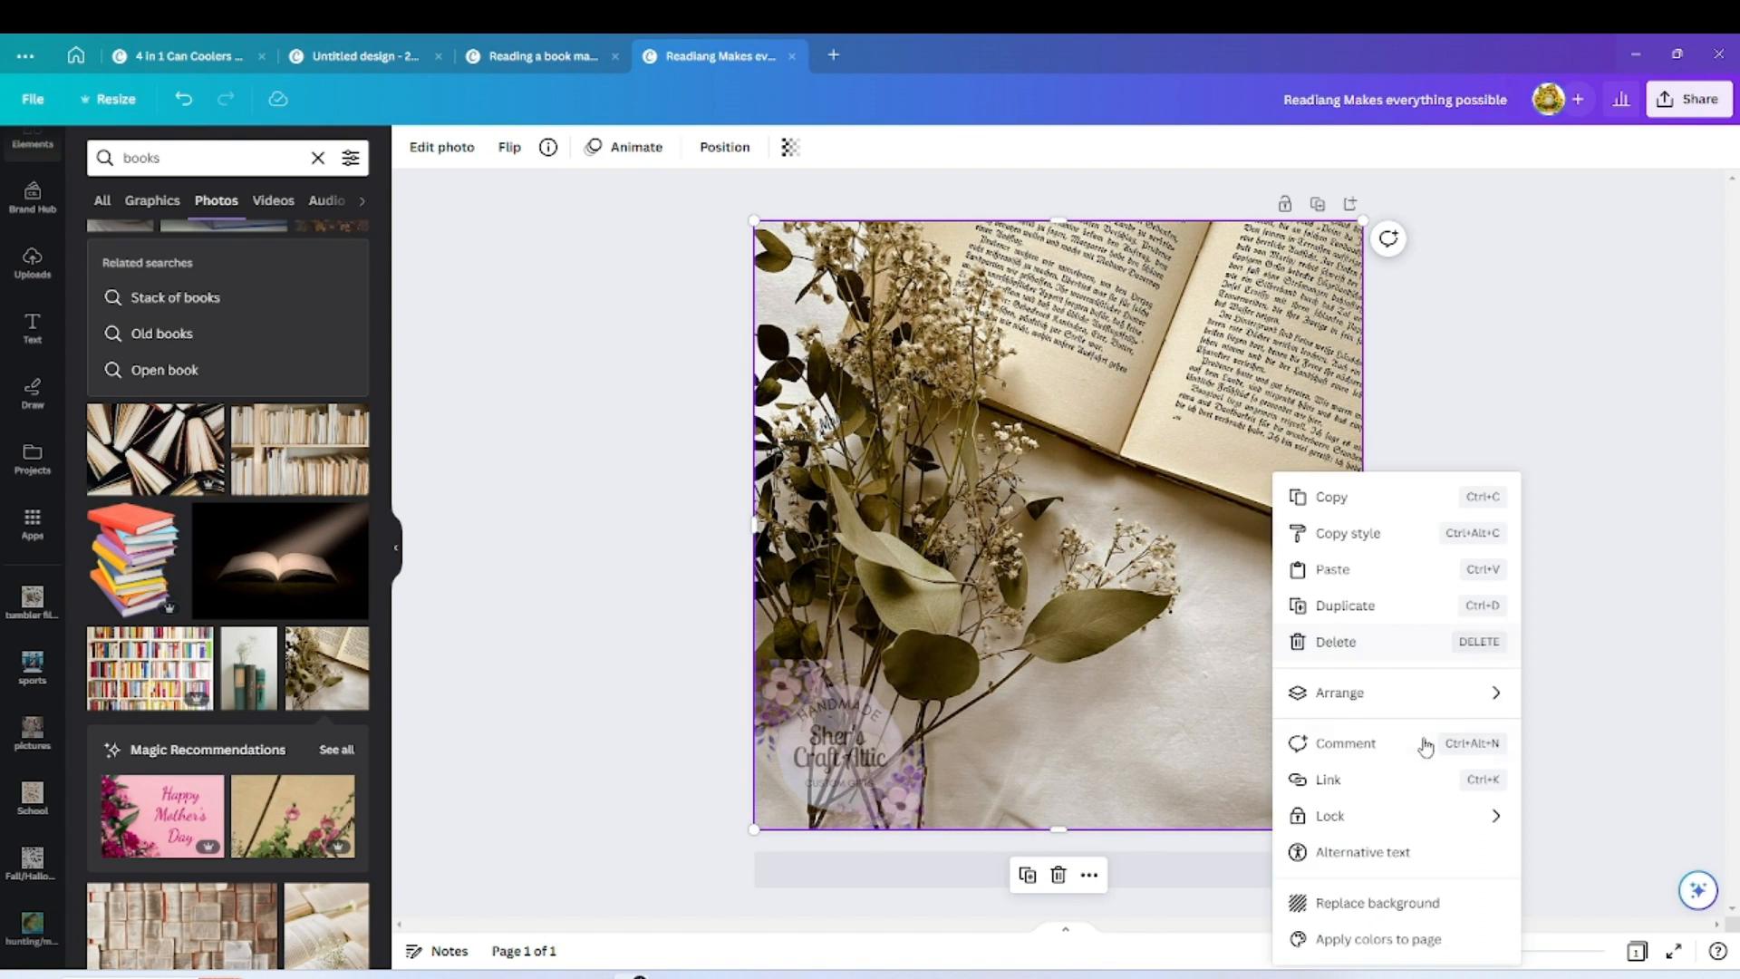
pyautogui.moveTo(1390, 714)
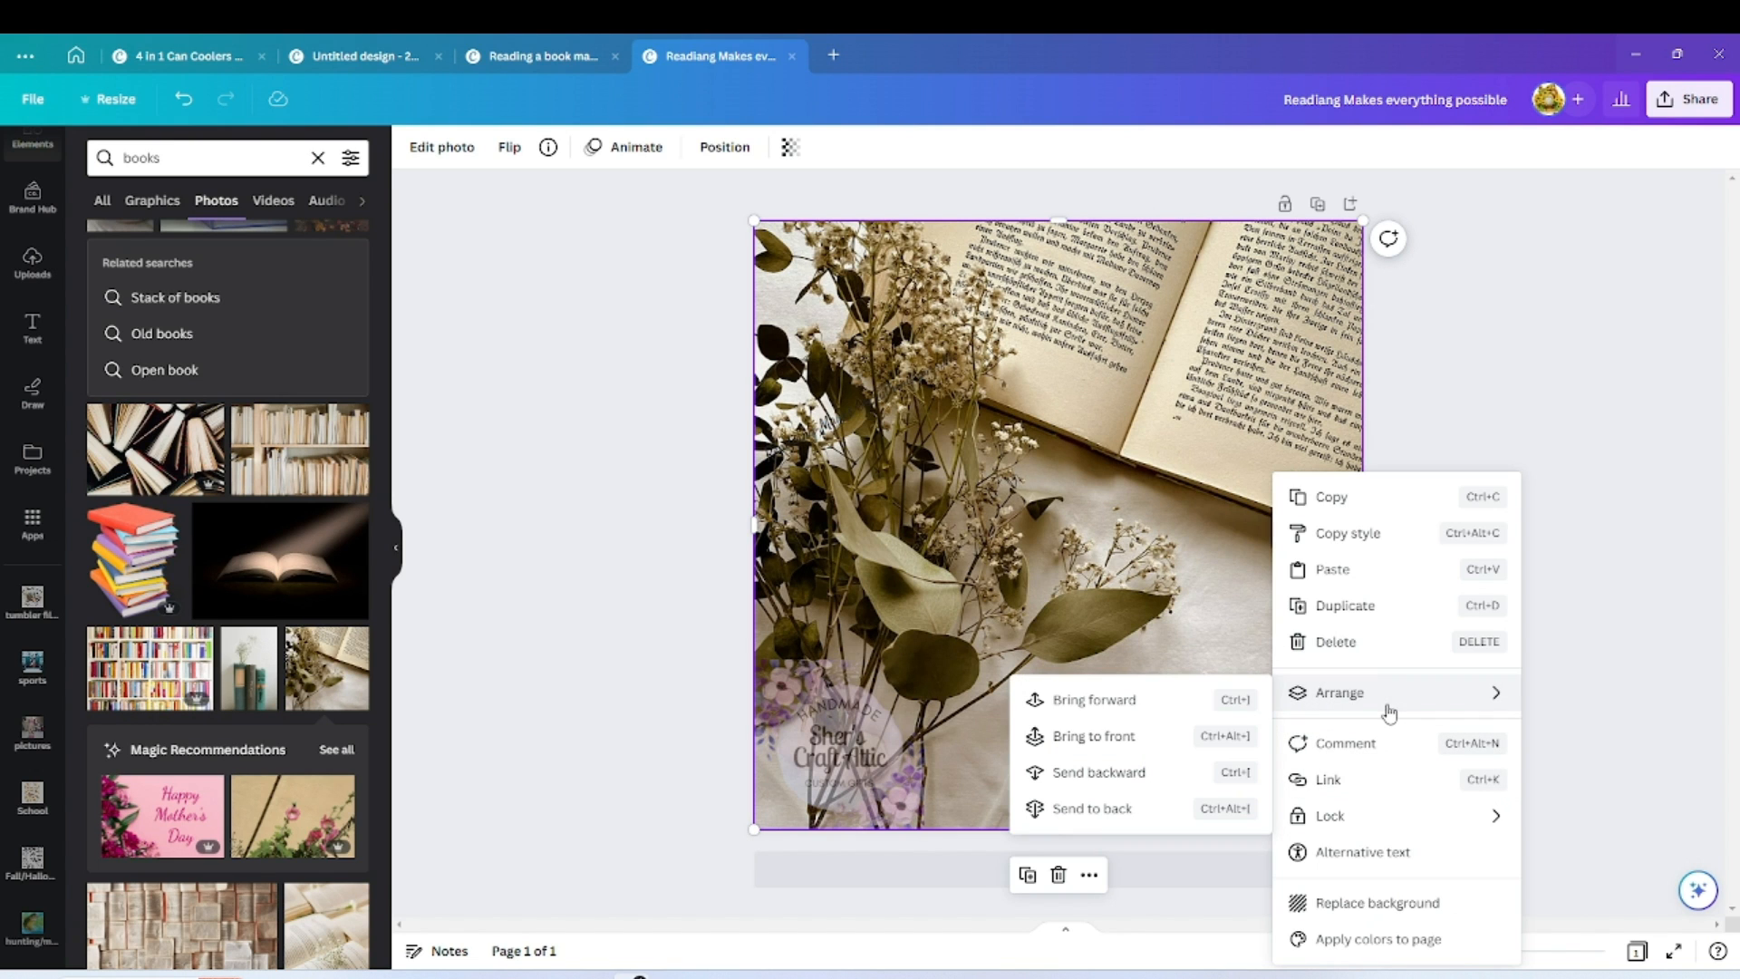
pyautogui.click(1133, 778)
pyautogui.rightClick(1188, 671)
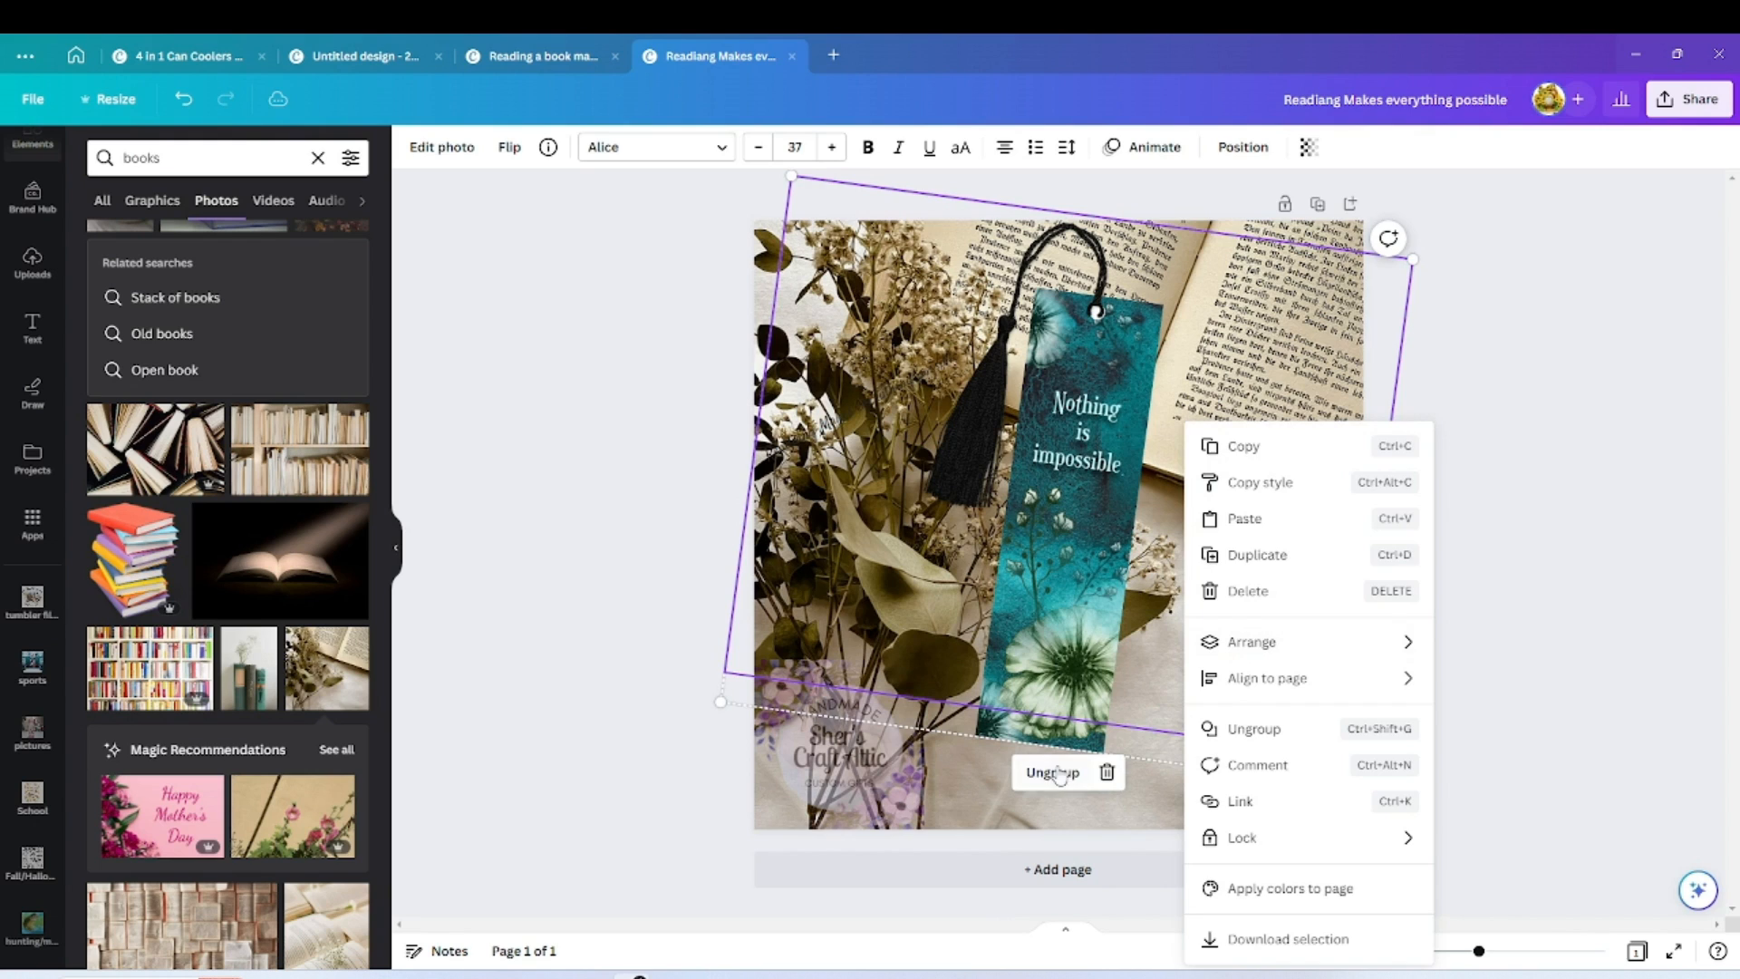
pyautogui.click(1128, 813)
pyautogui.rightClick(1172, 816)
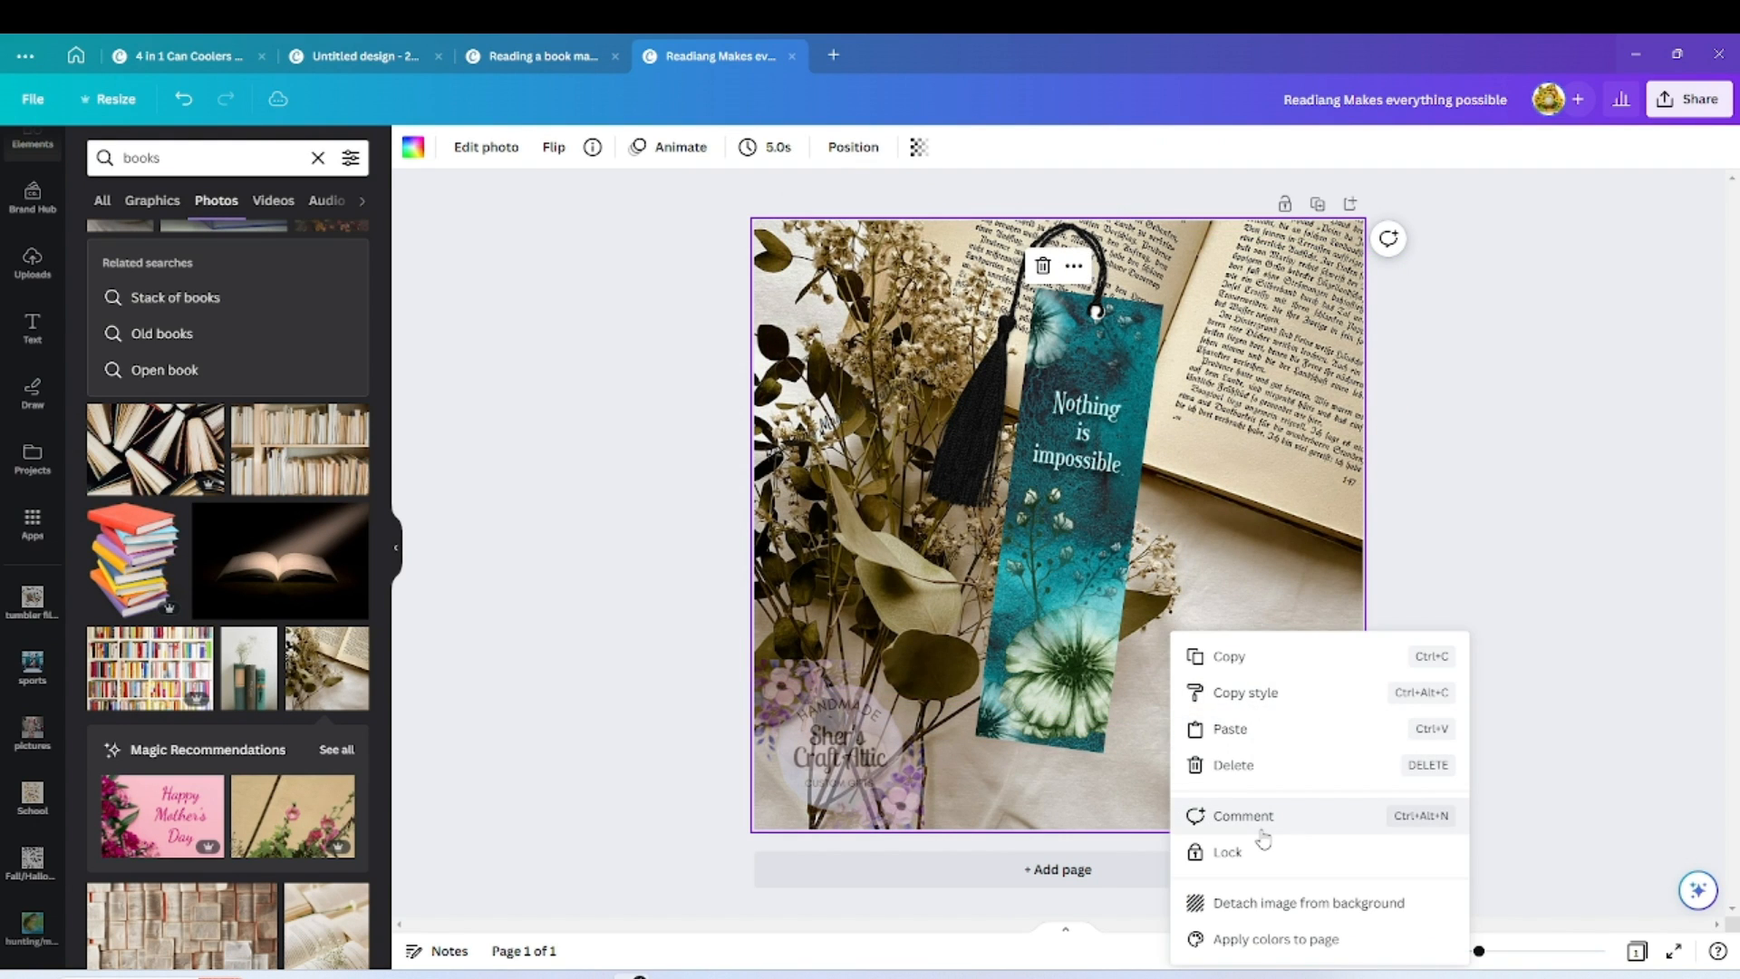
pyautogui.rightClick(1194, 517)
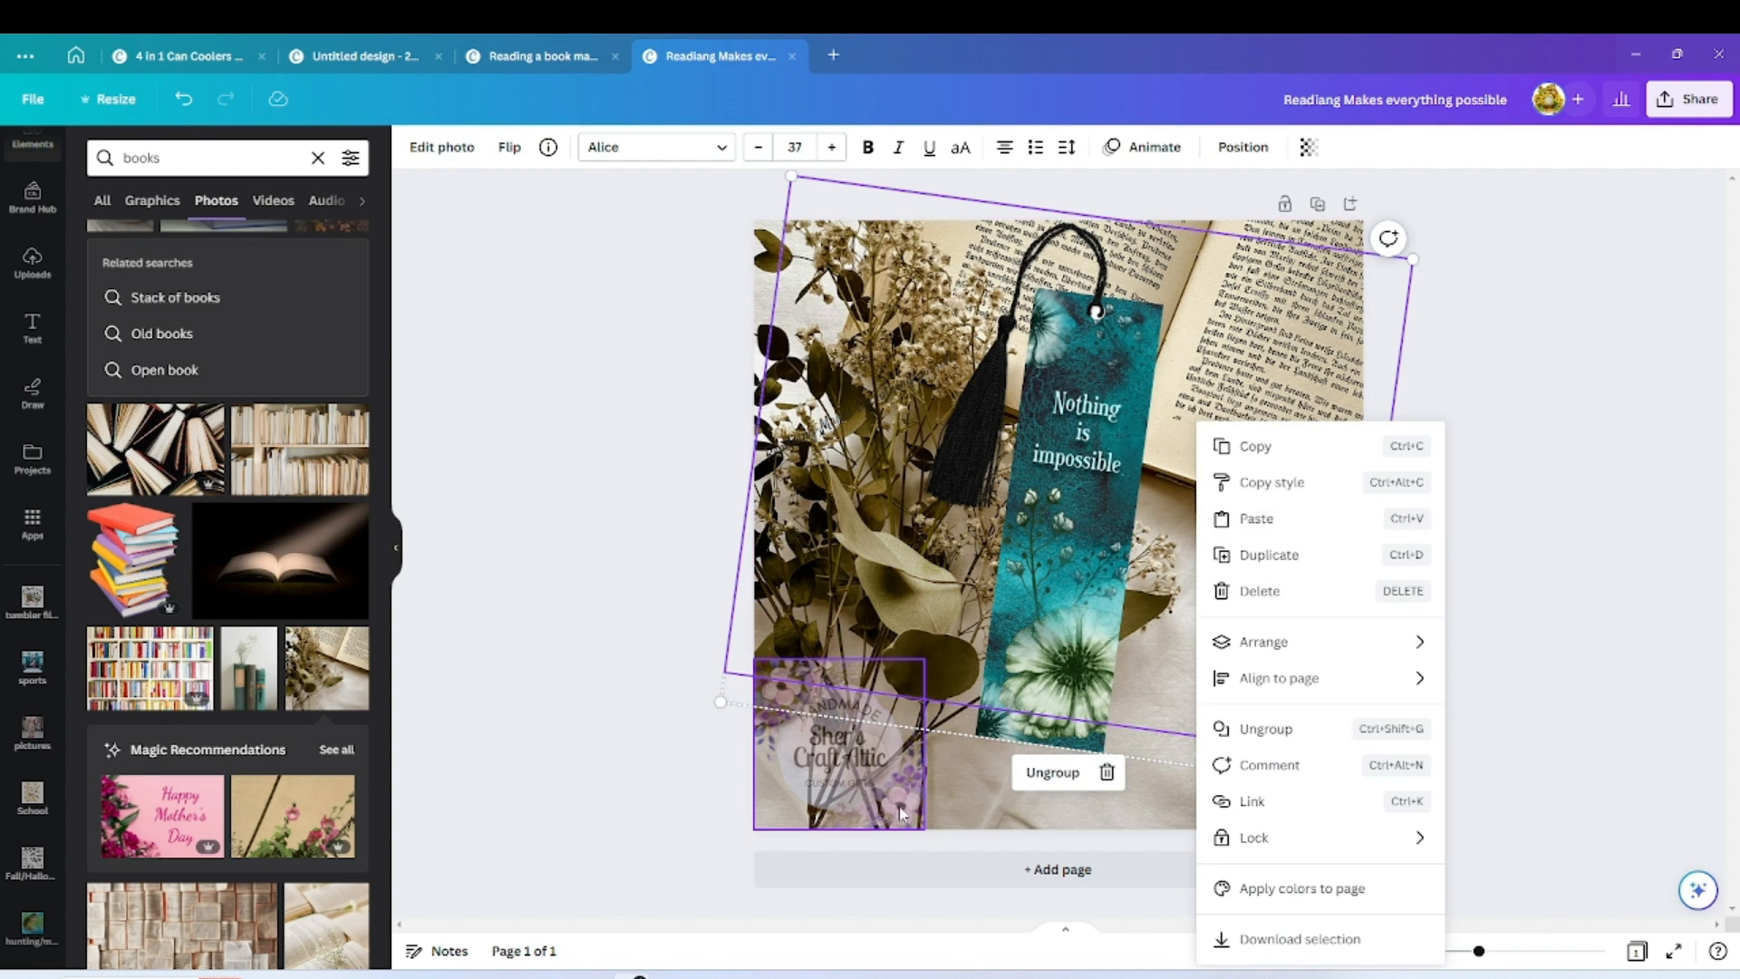
pyautogui.rightClick(952, 798)
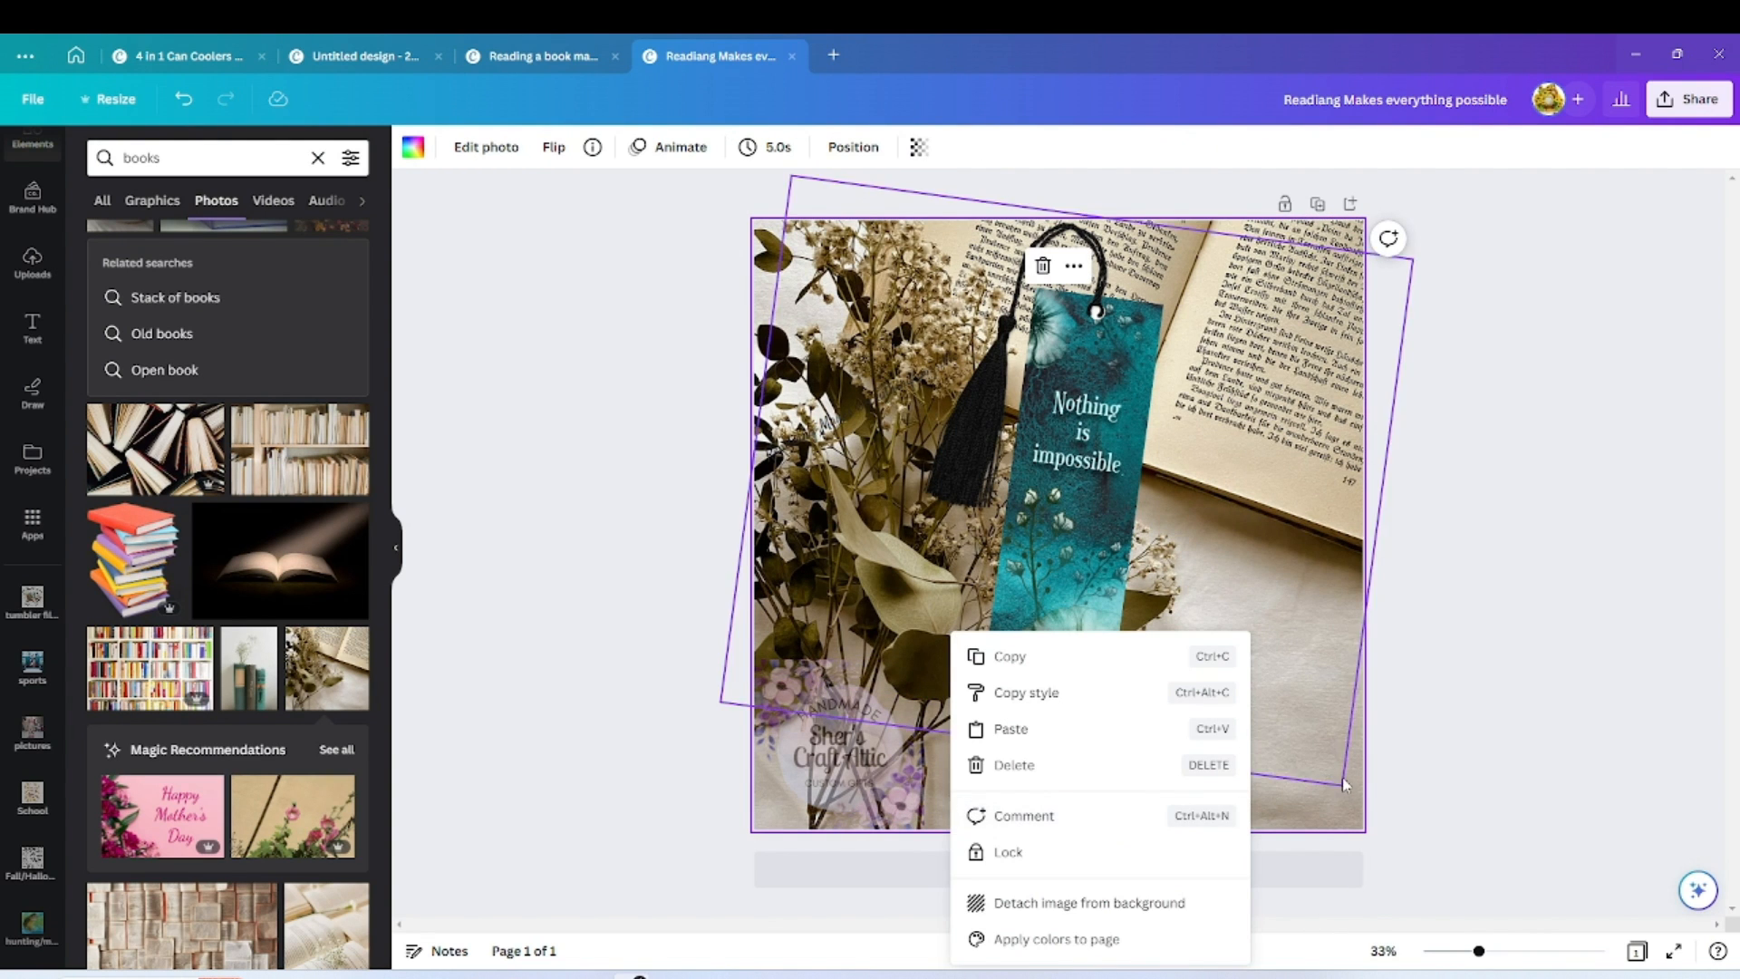
pyautogui.click(1335, 813)
pyautogui.rightClick(1337, 811)
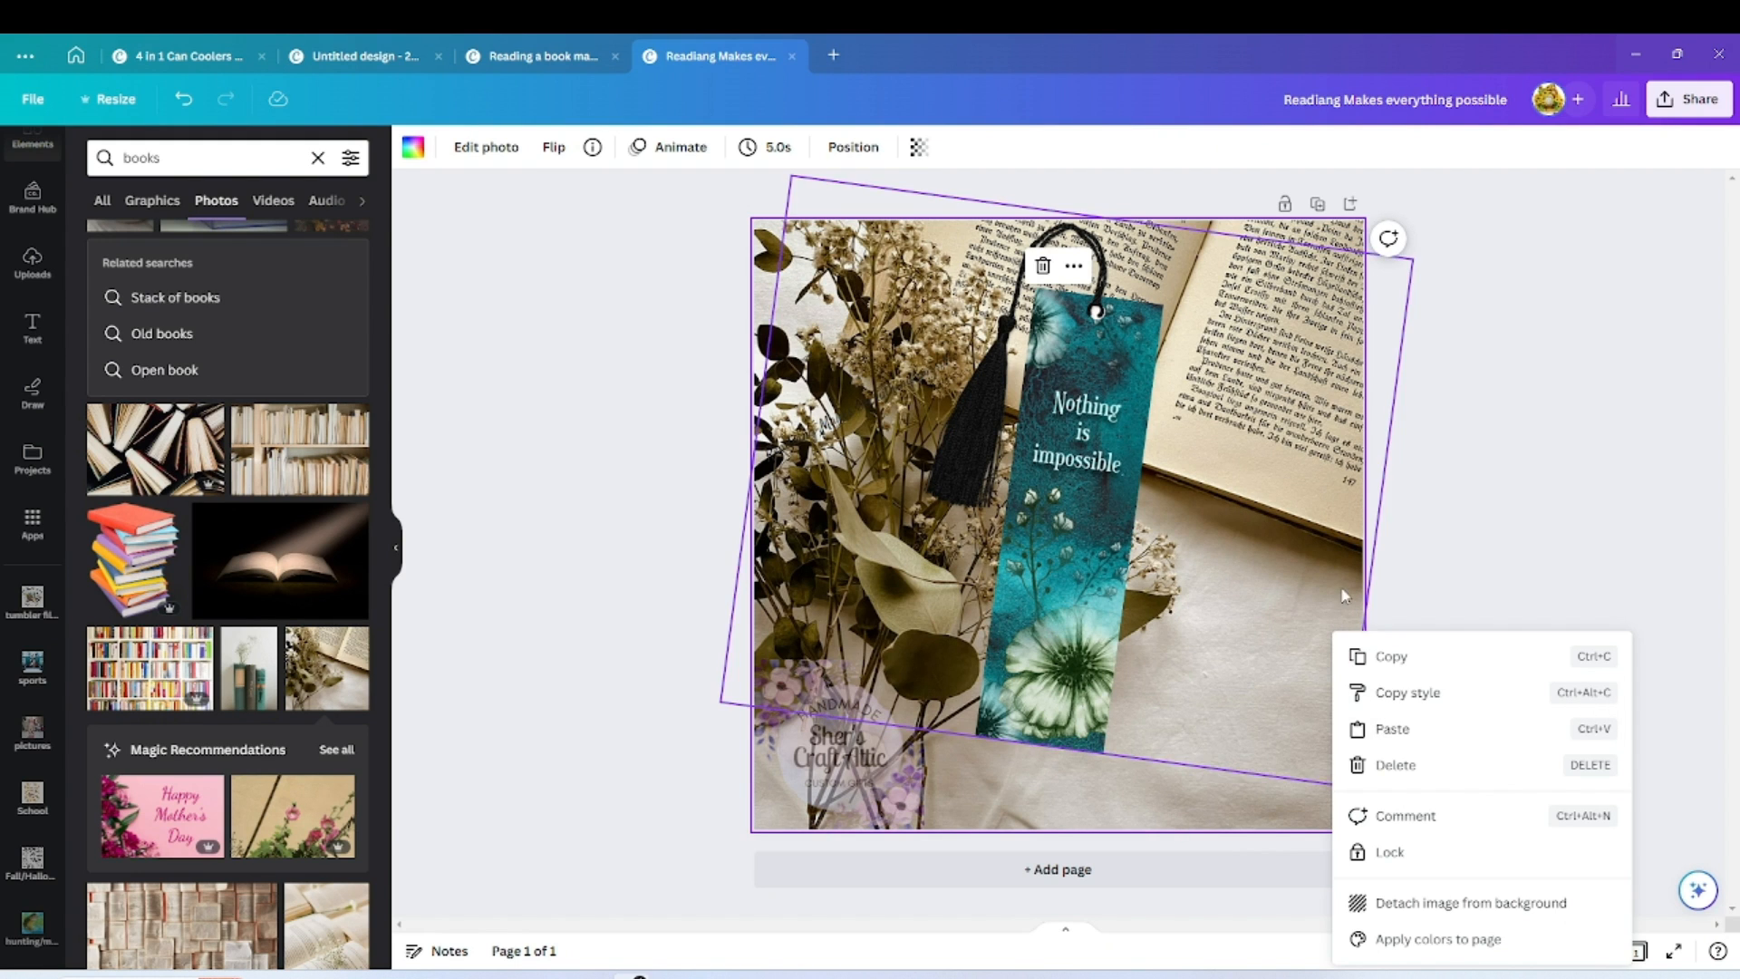
pyautogui.click(1480, 471)
pyautogui.click(1483, 479)
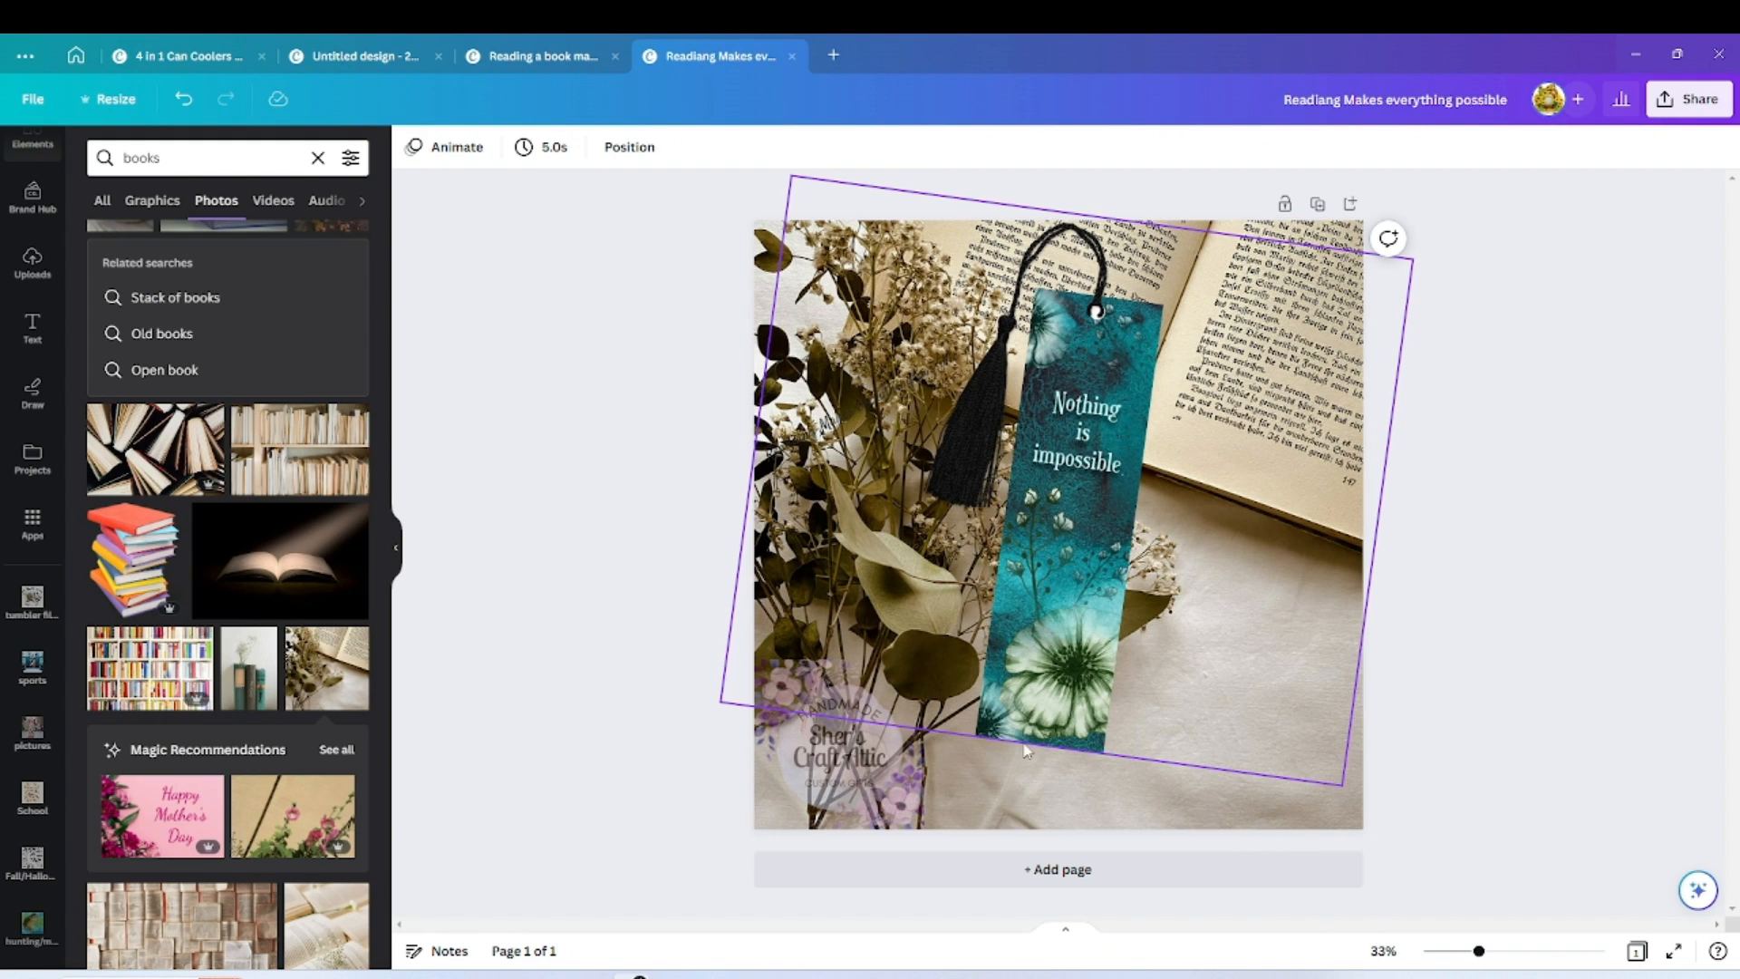
# Make the background photo slightly transparent and delete the tilted text line over the dried flowers.
pyautogui.click(1044, 795)
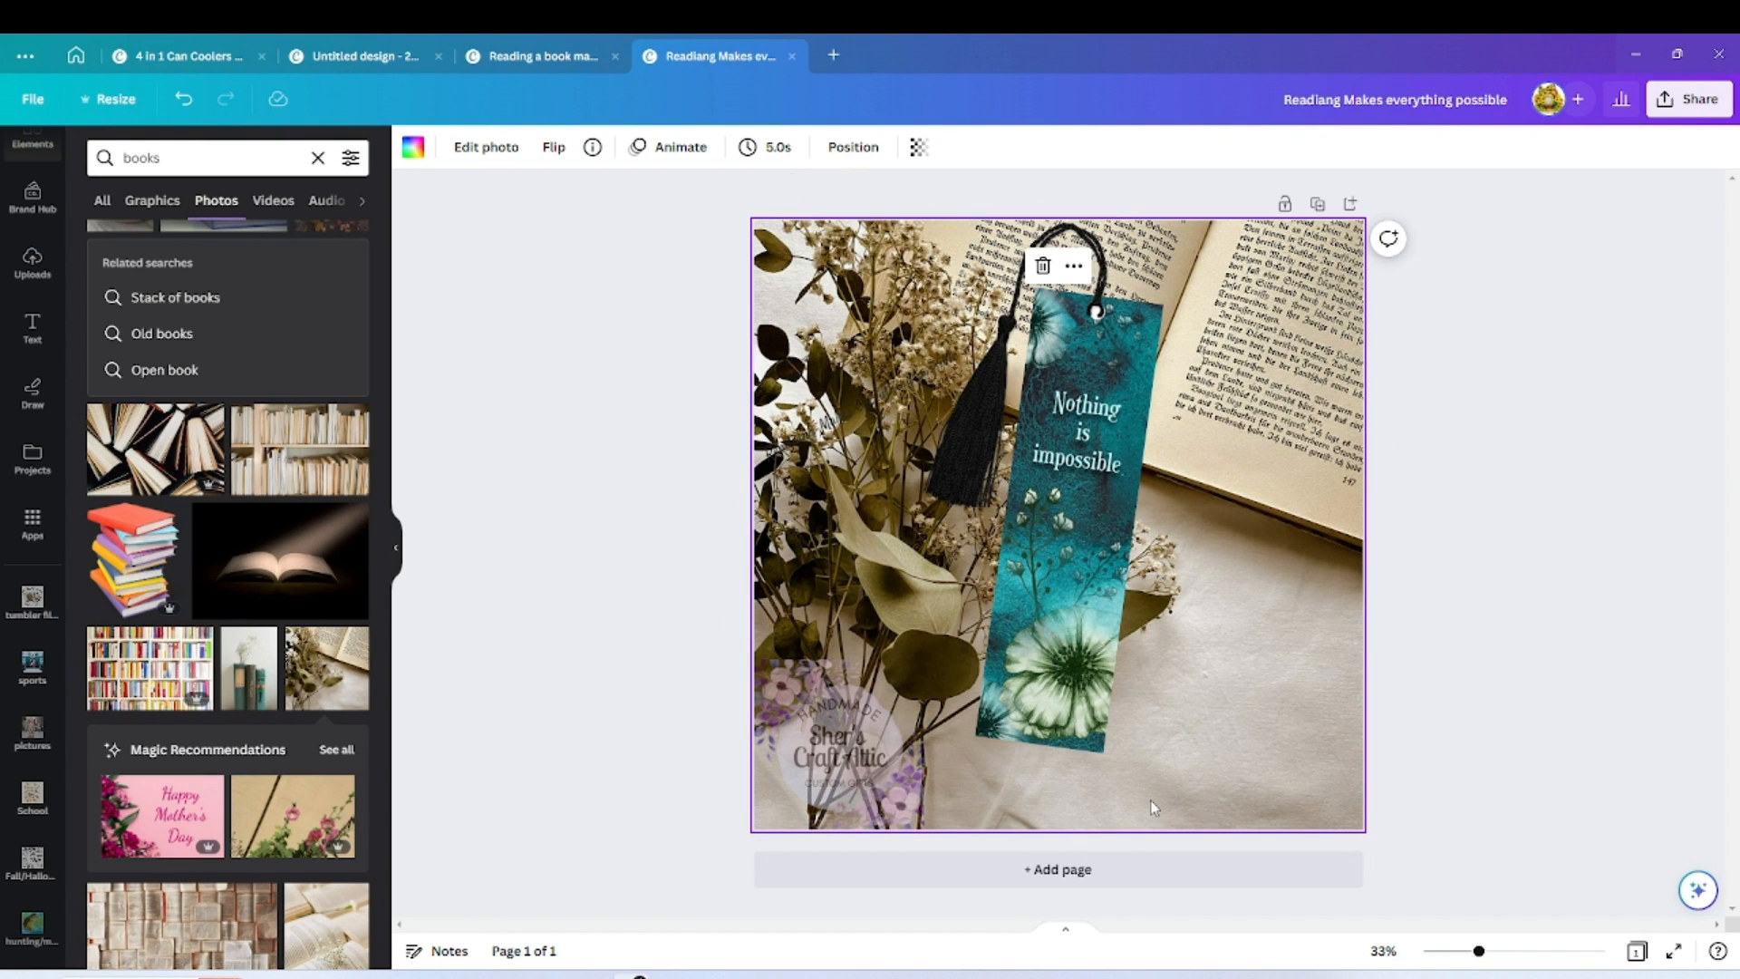
pyautogui.click(918, 148)
pyautogui.moveTo(919, 219); pyautogui.dragTo(868, 222)
pyautogui.click(882, 407)
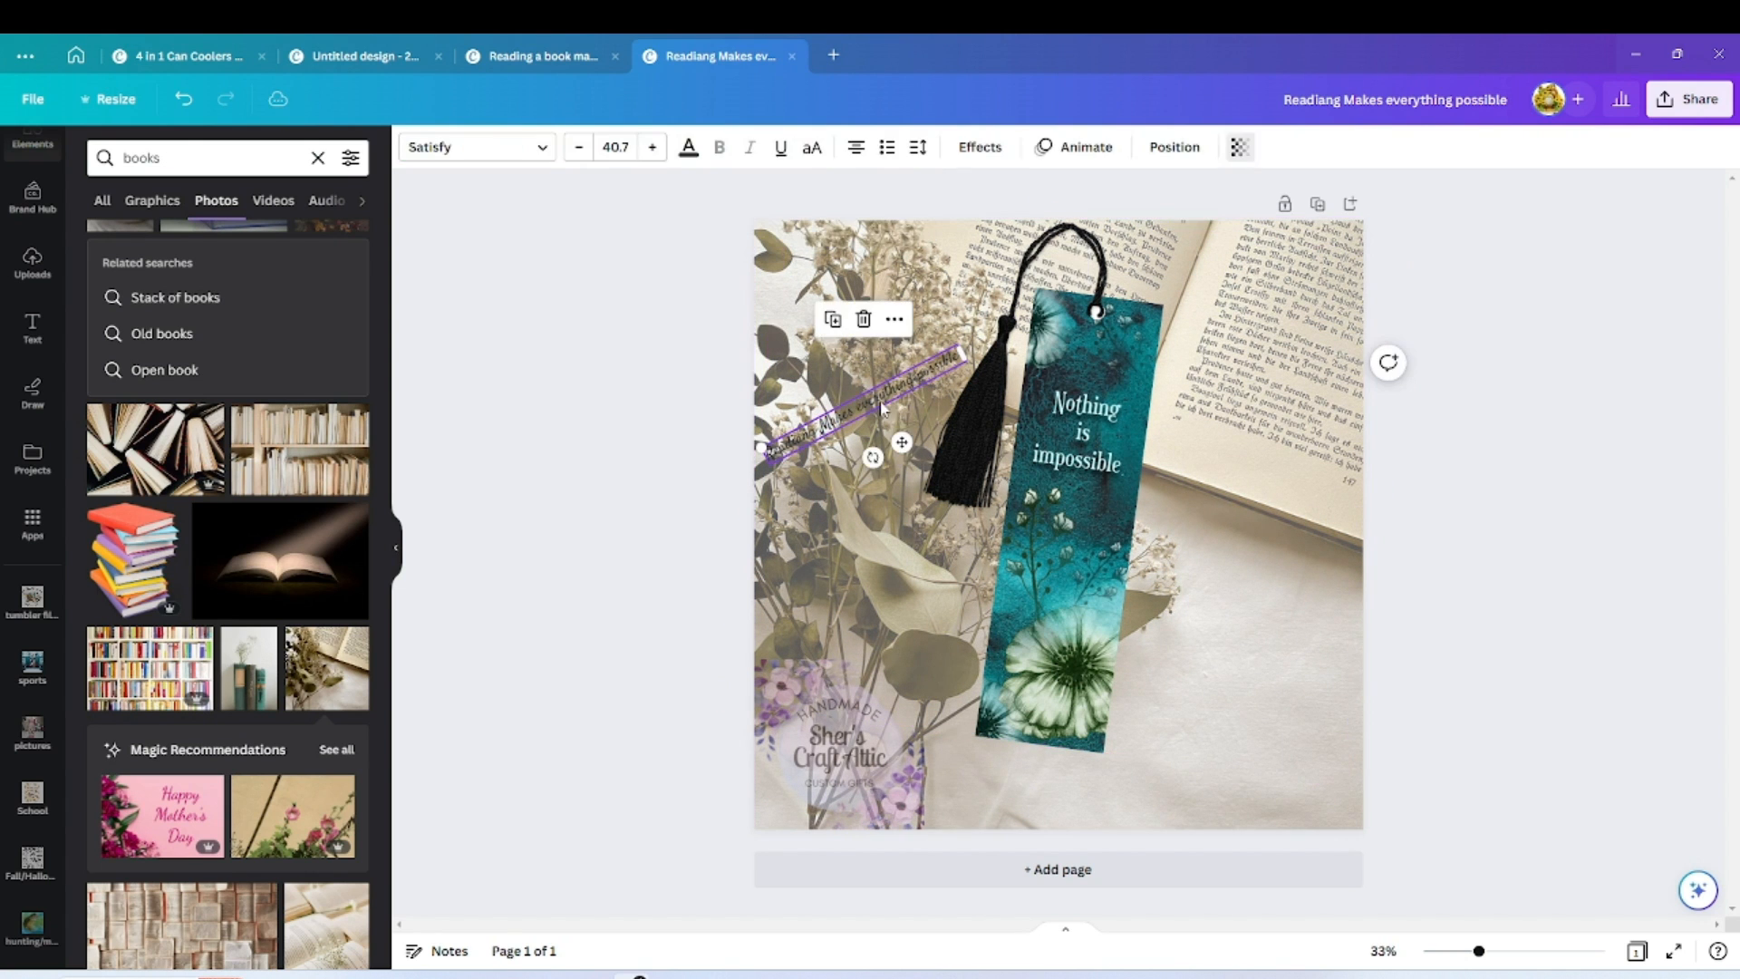
pyautogui.click(797, 176)
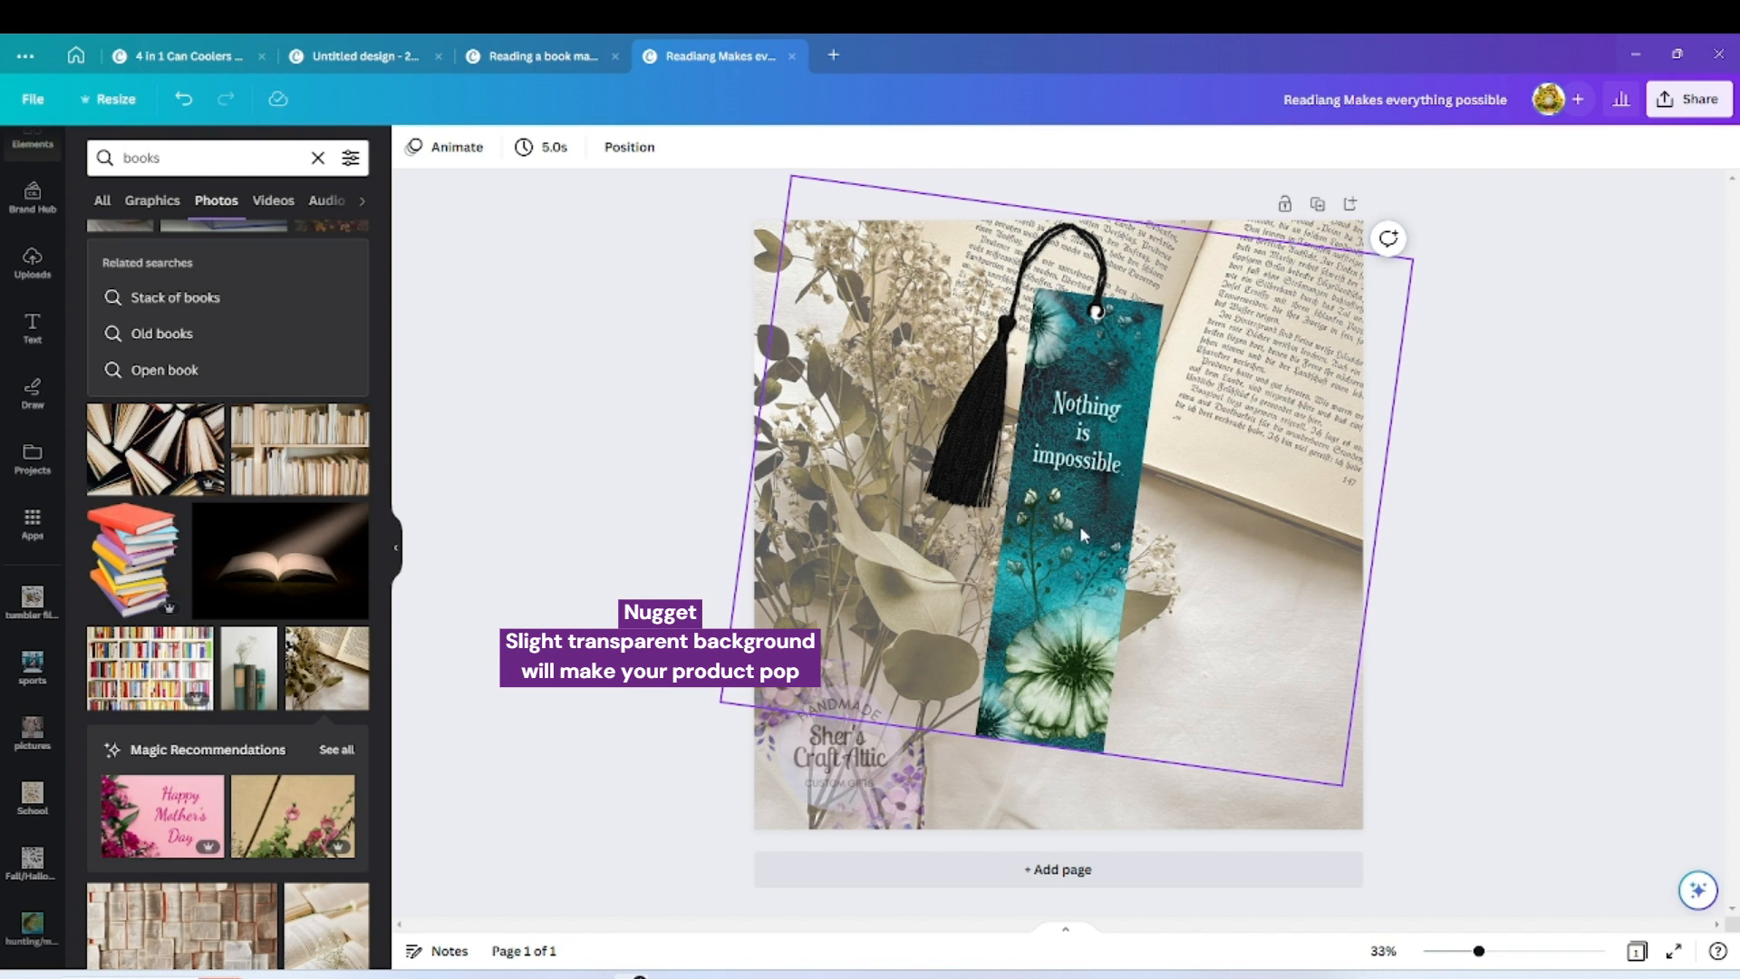
# Move the tasselled bookmark group slightly down and to the right on the page.
pyautogui.click(1085, 668)
pyautogui.moveTo(1085, 668); pyautogui.dragTo(1099, 687)
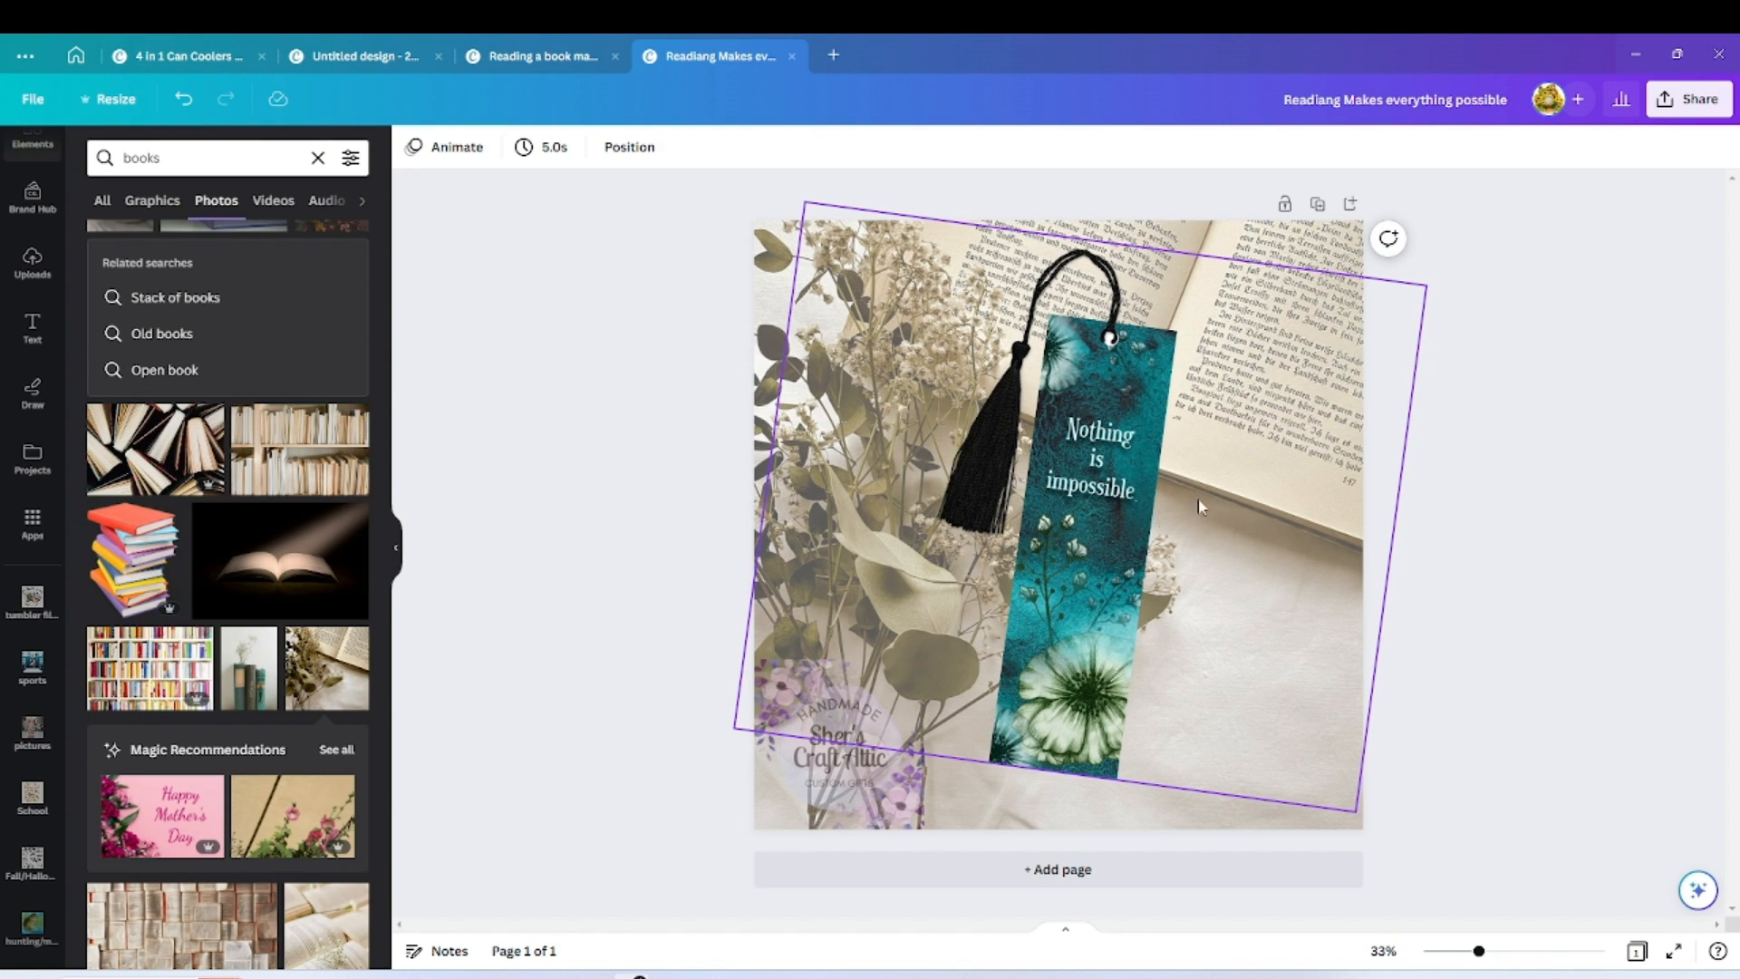
pyautogui.click(1115, 339)
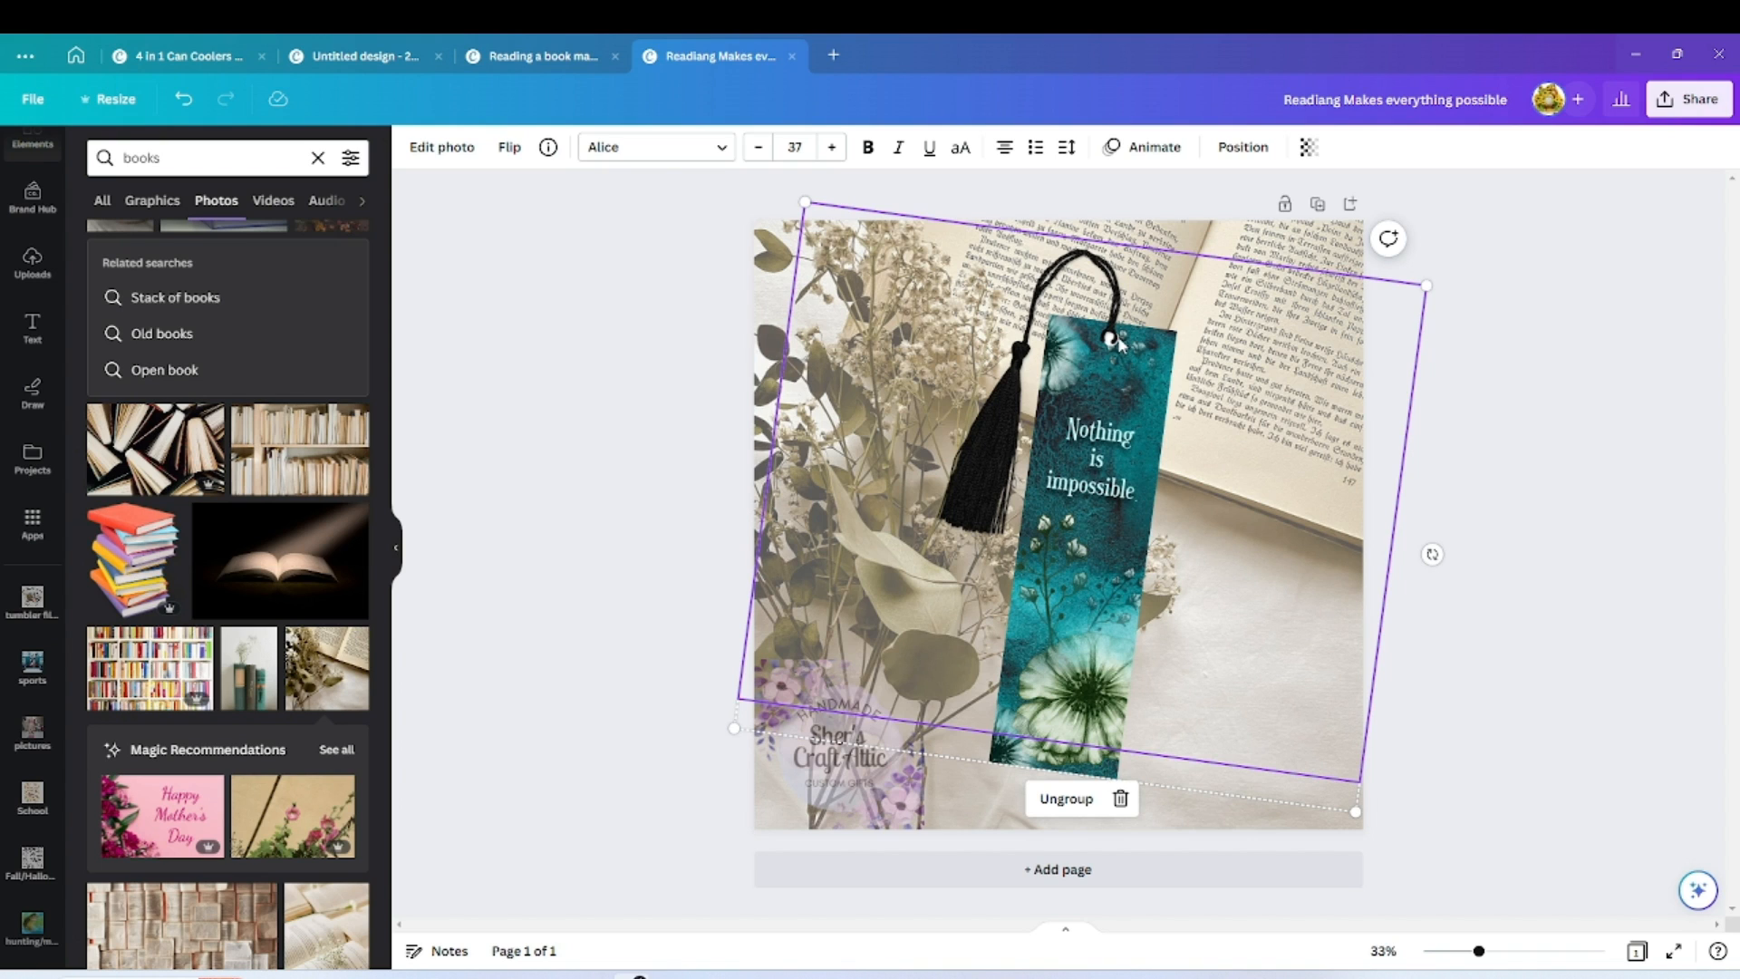
pyautogui.click(1581, 397)
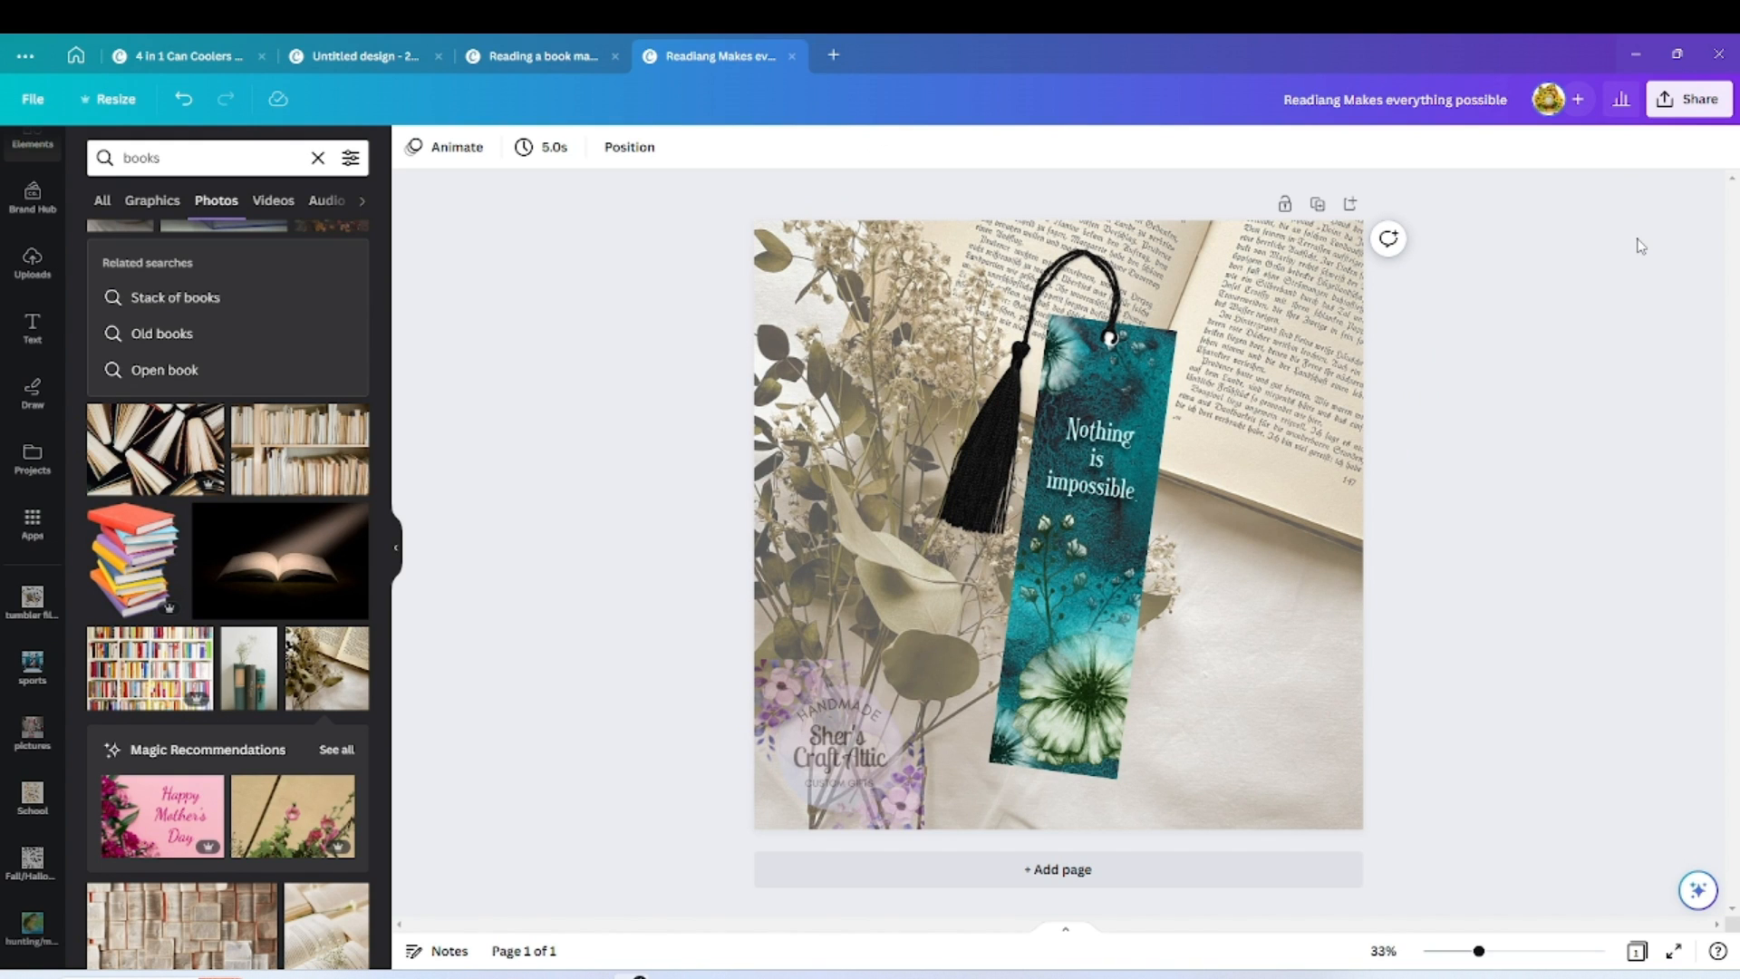
# Download the design as a JPG.
pyautogui.click(1690, 107)
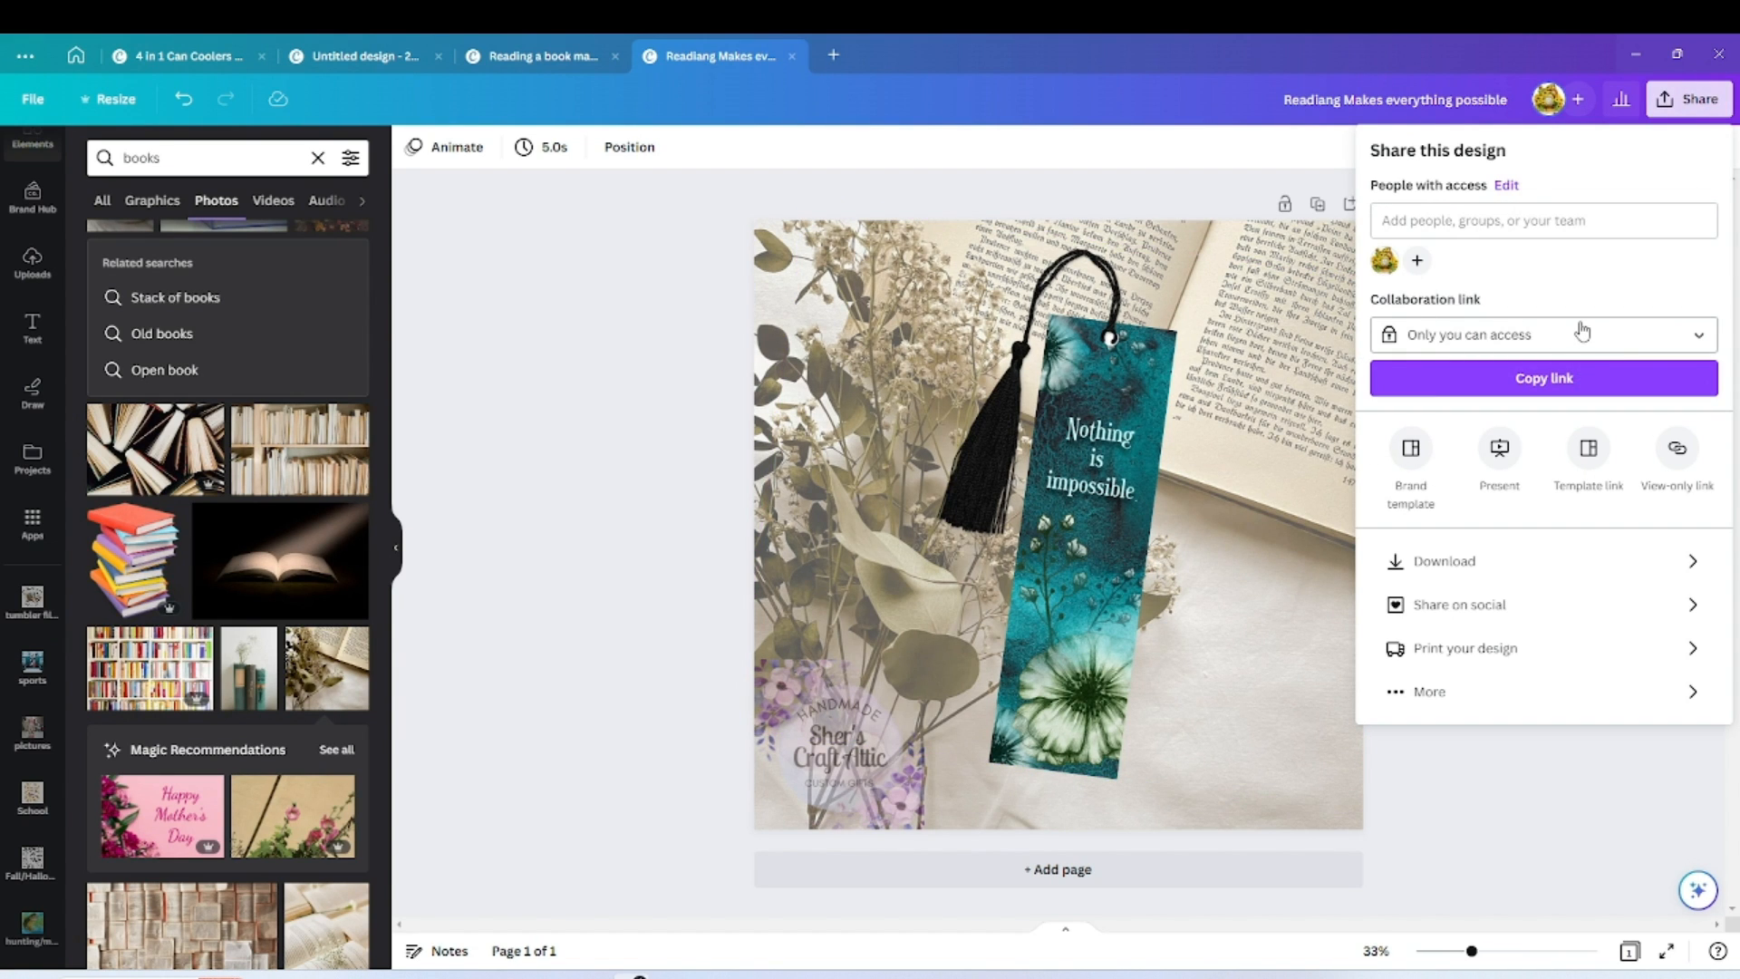
pyautogui.click(1516, 566)
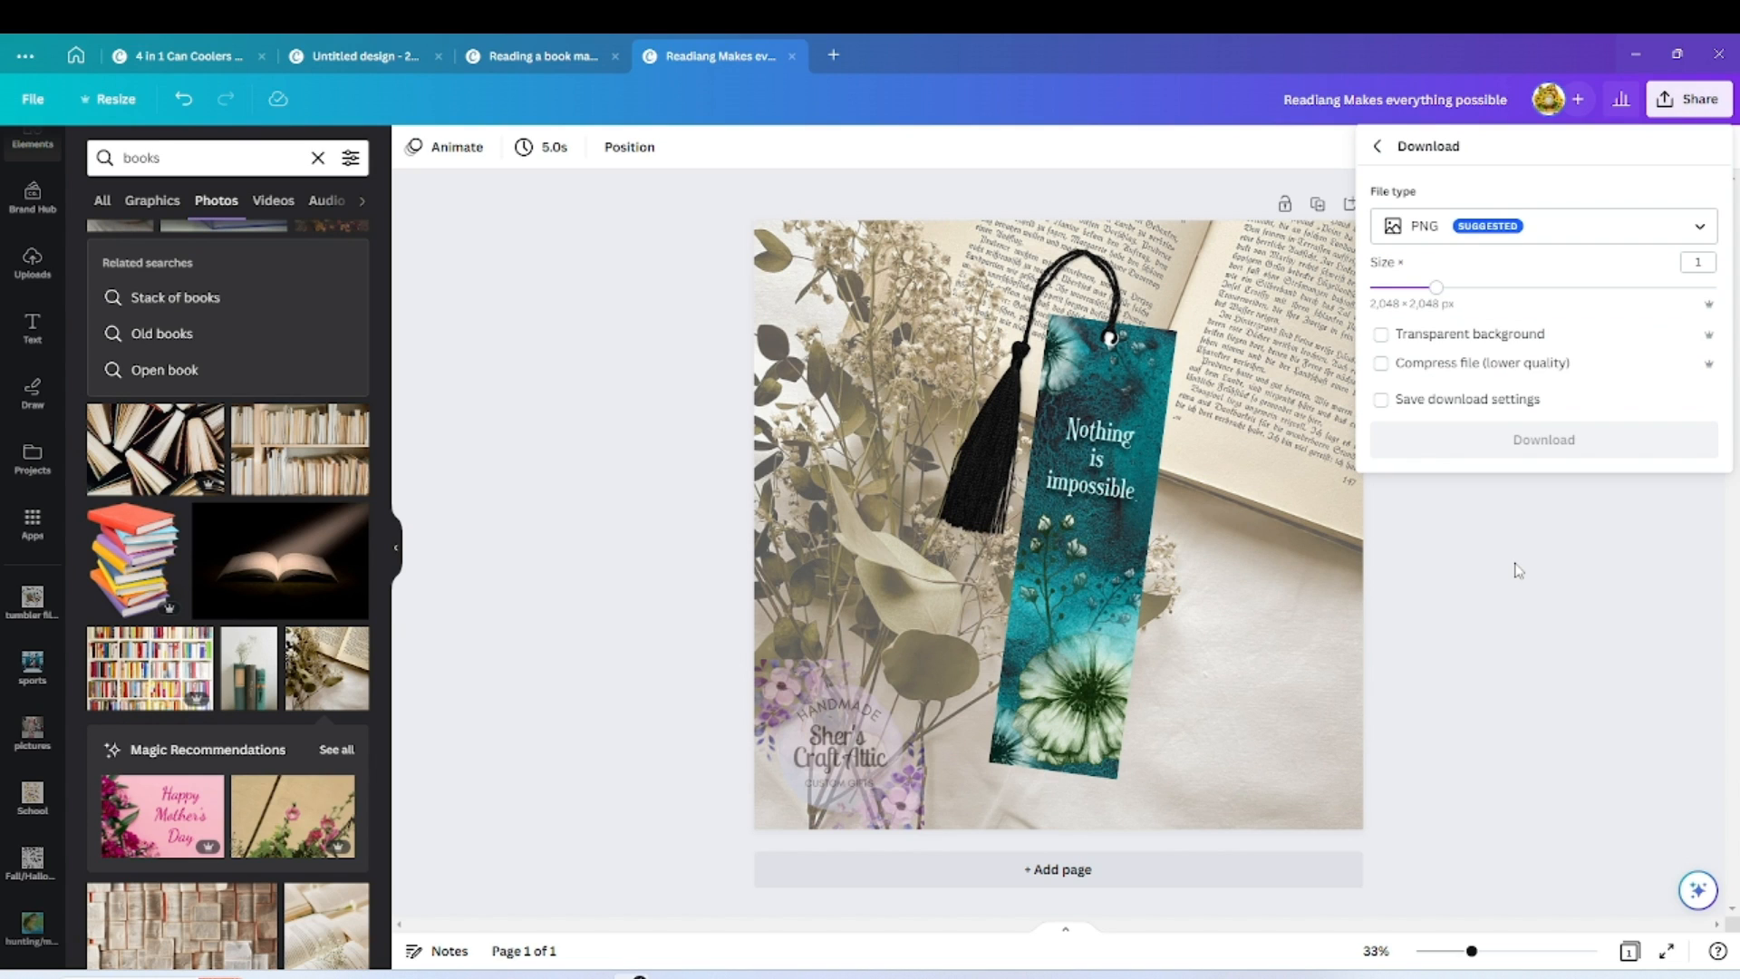
pyautogui.click(1559, 237)
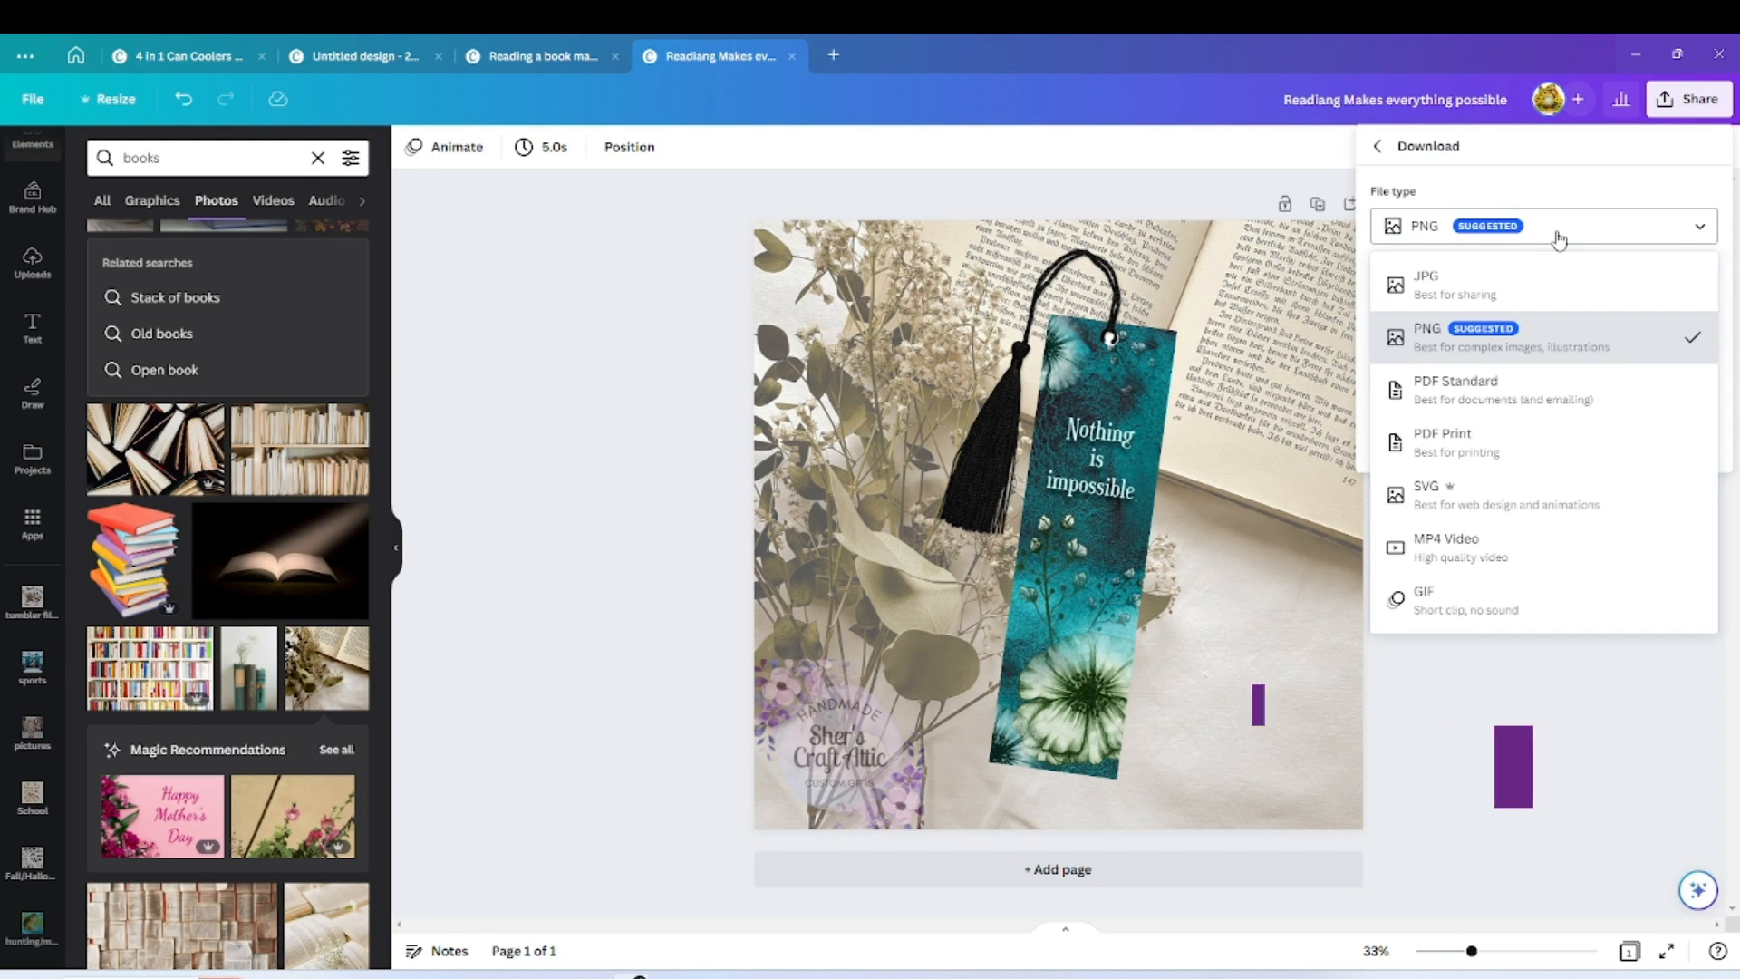
pyautogui.click(1528, 299)
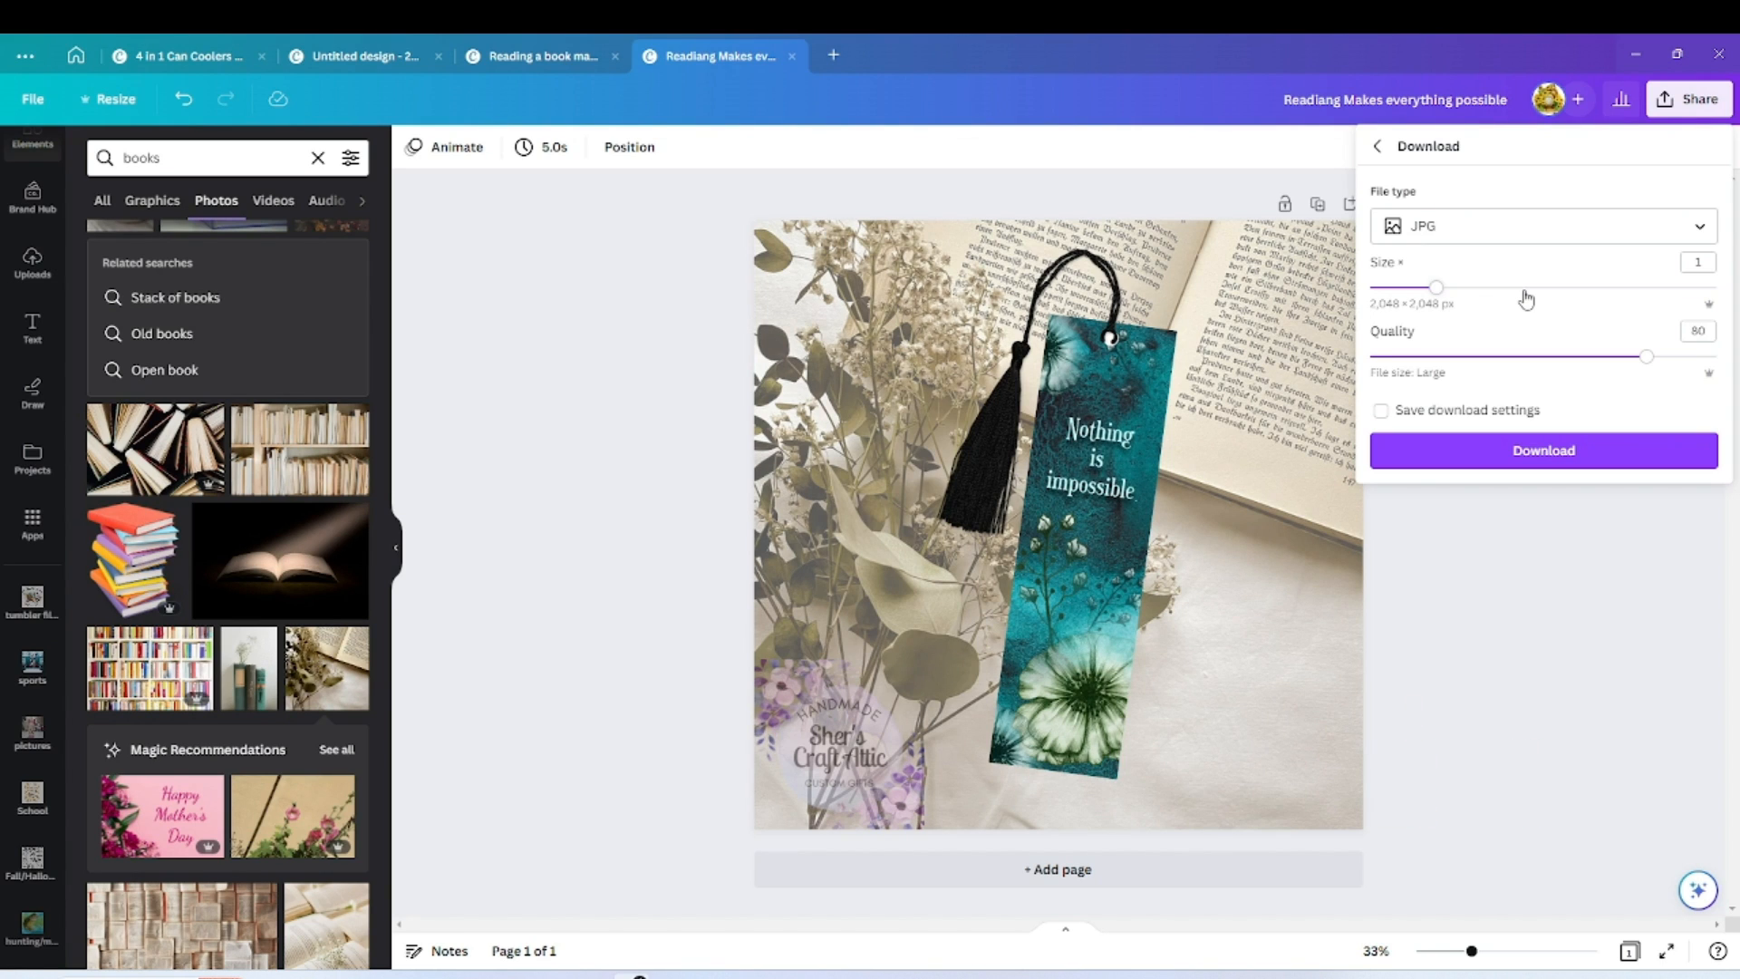
pyautogui.click(1521, 449)
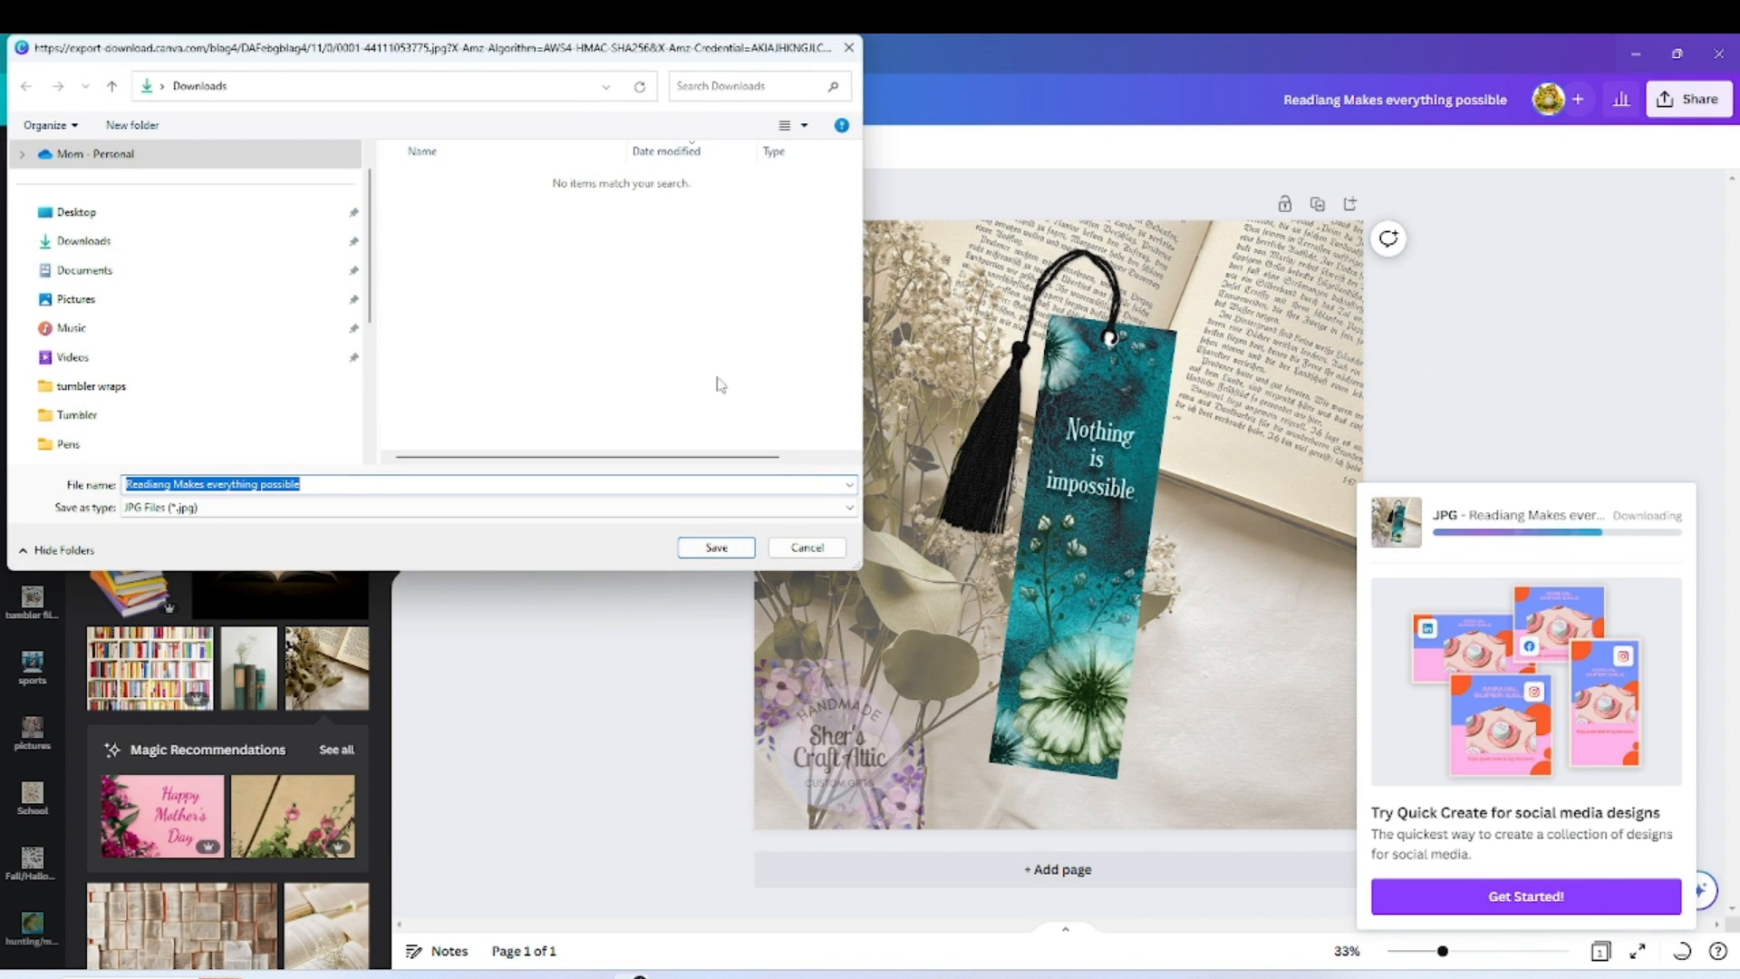
# Save the JPG to the Desktop under the name "Readiang Makes everything possible".
pyautogui.click(178, 214)
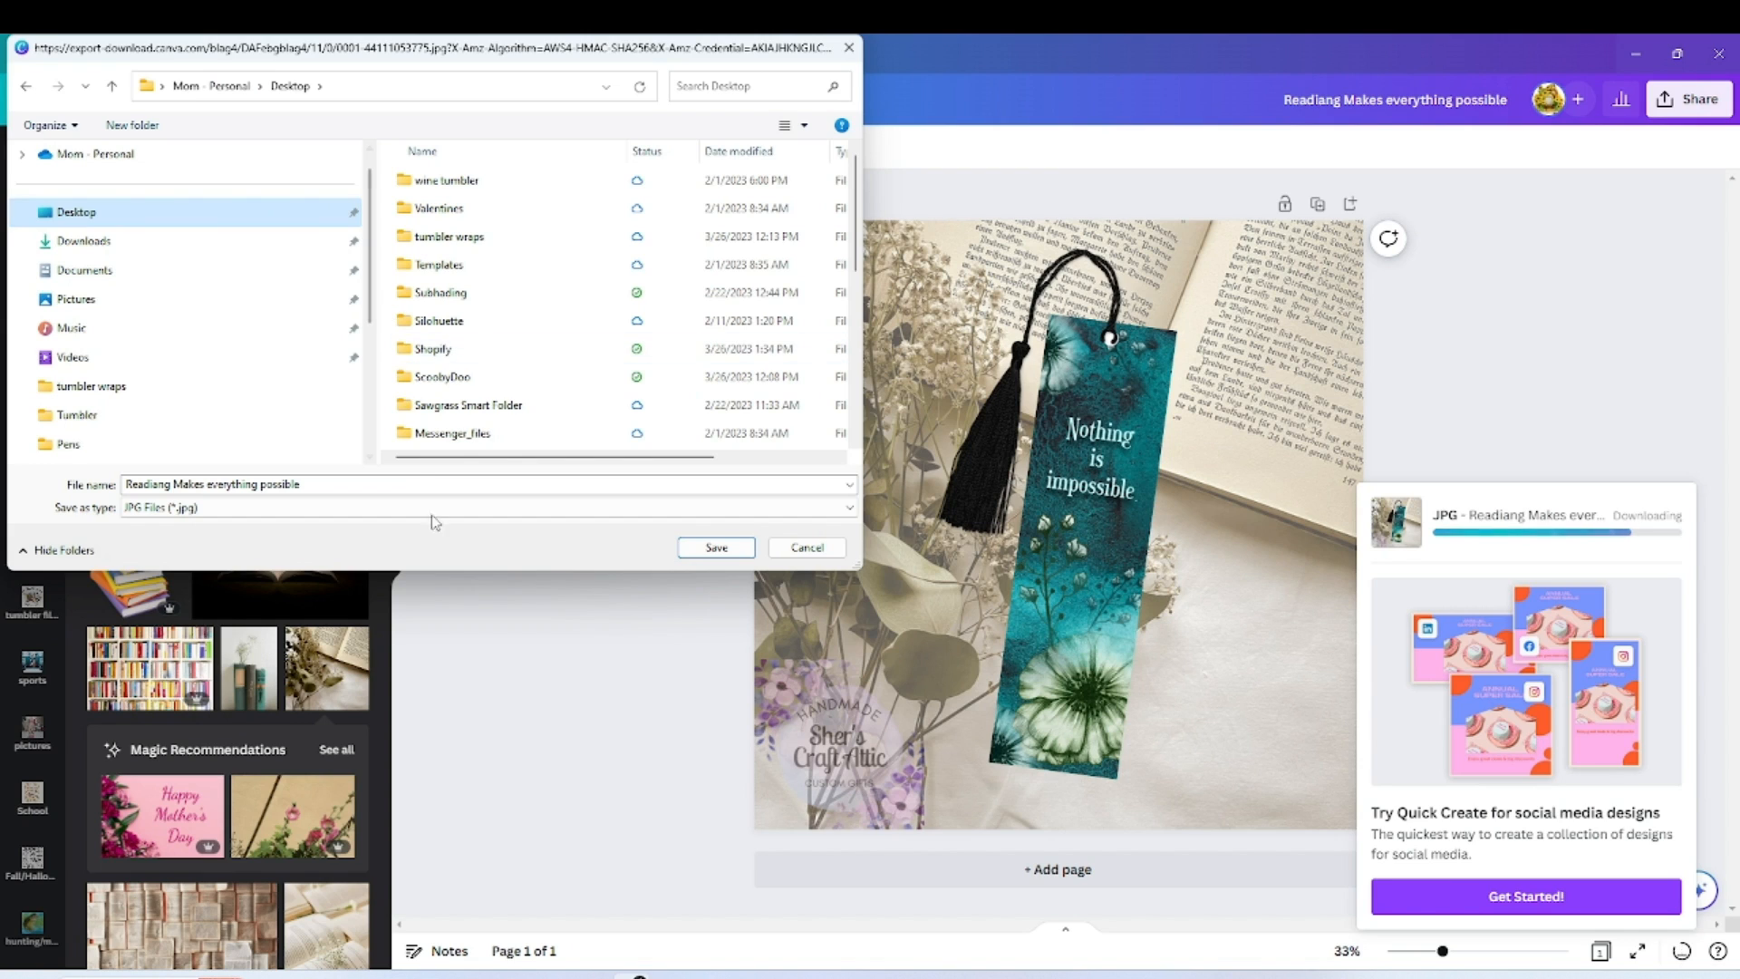
pyautogui.click(732, 550)
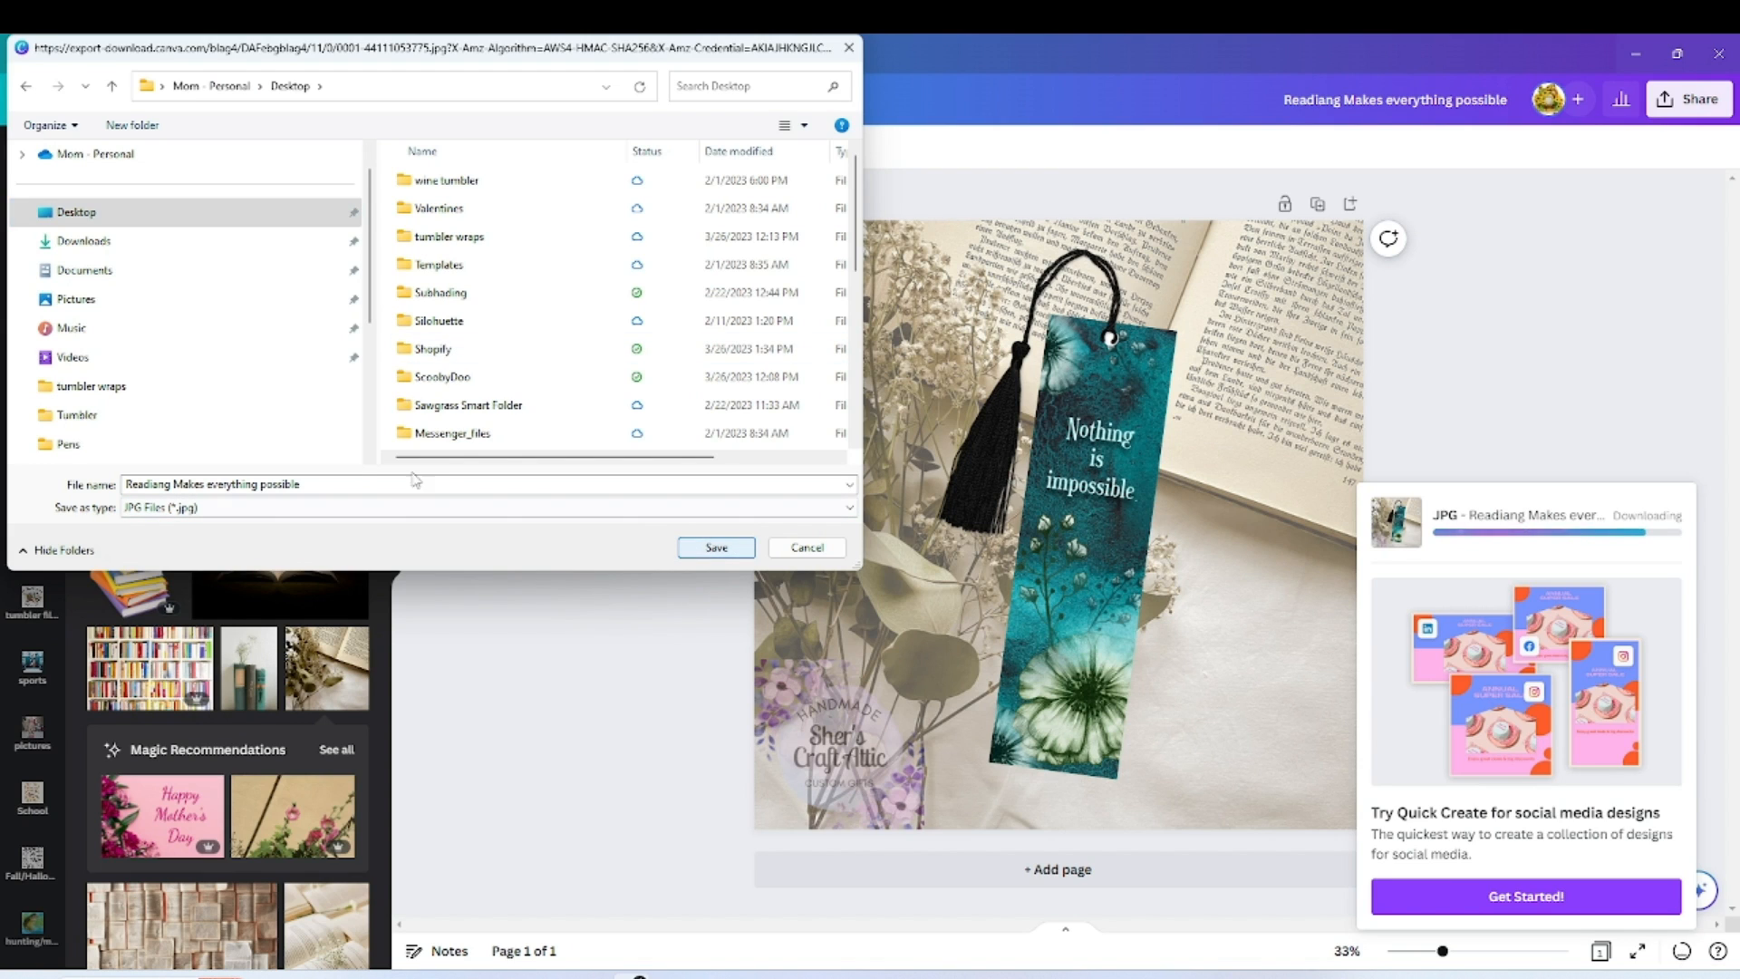
pyautogui.click(367, 483)
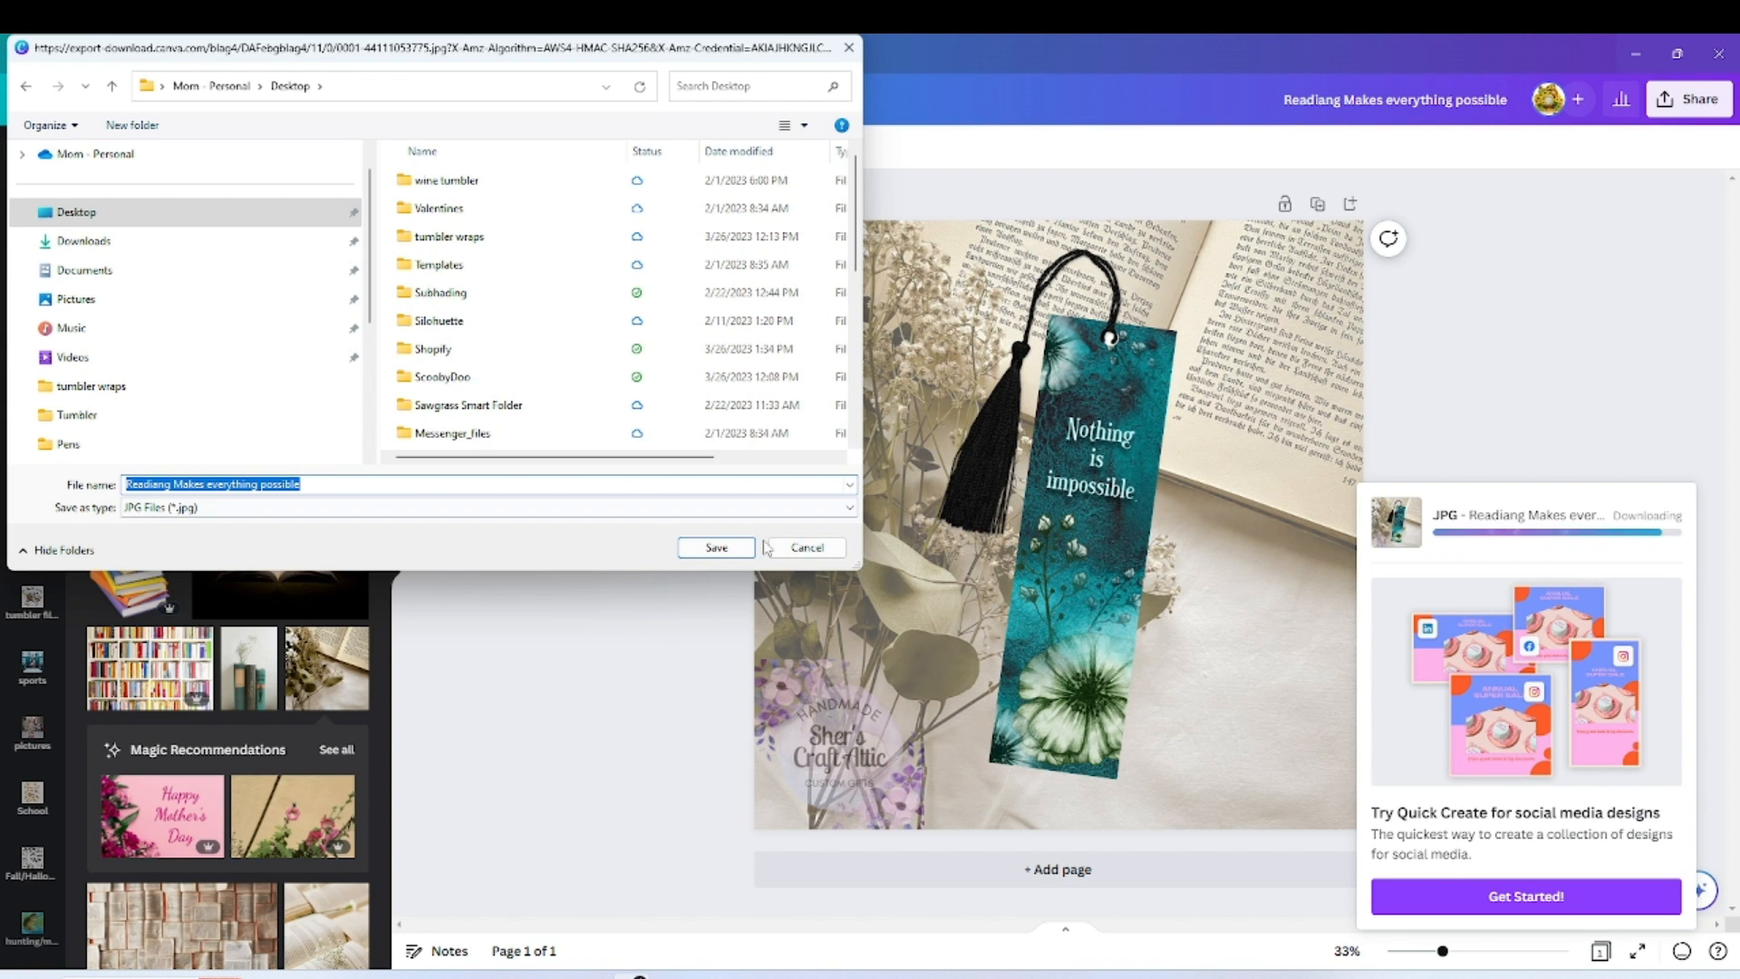
pyautogui.click(715, 548)
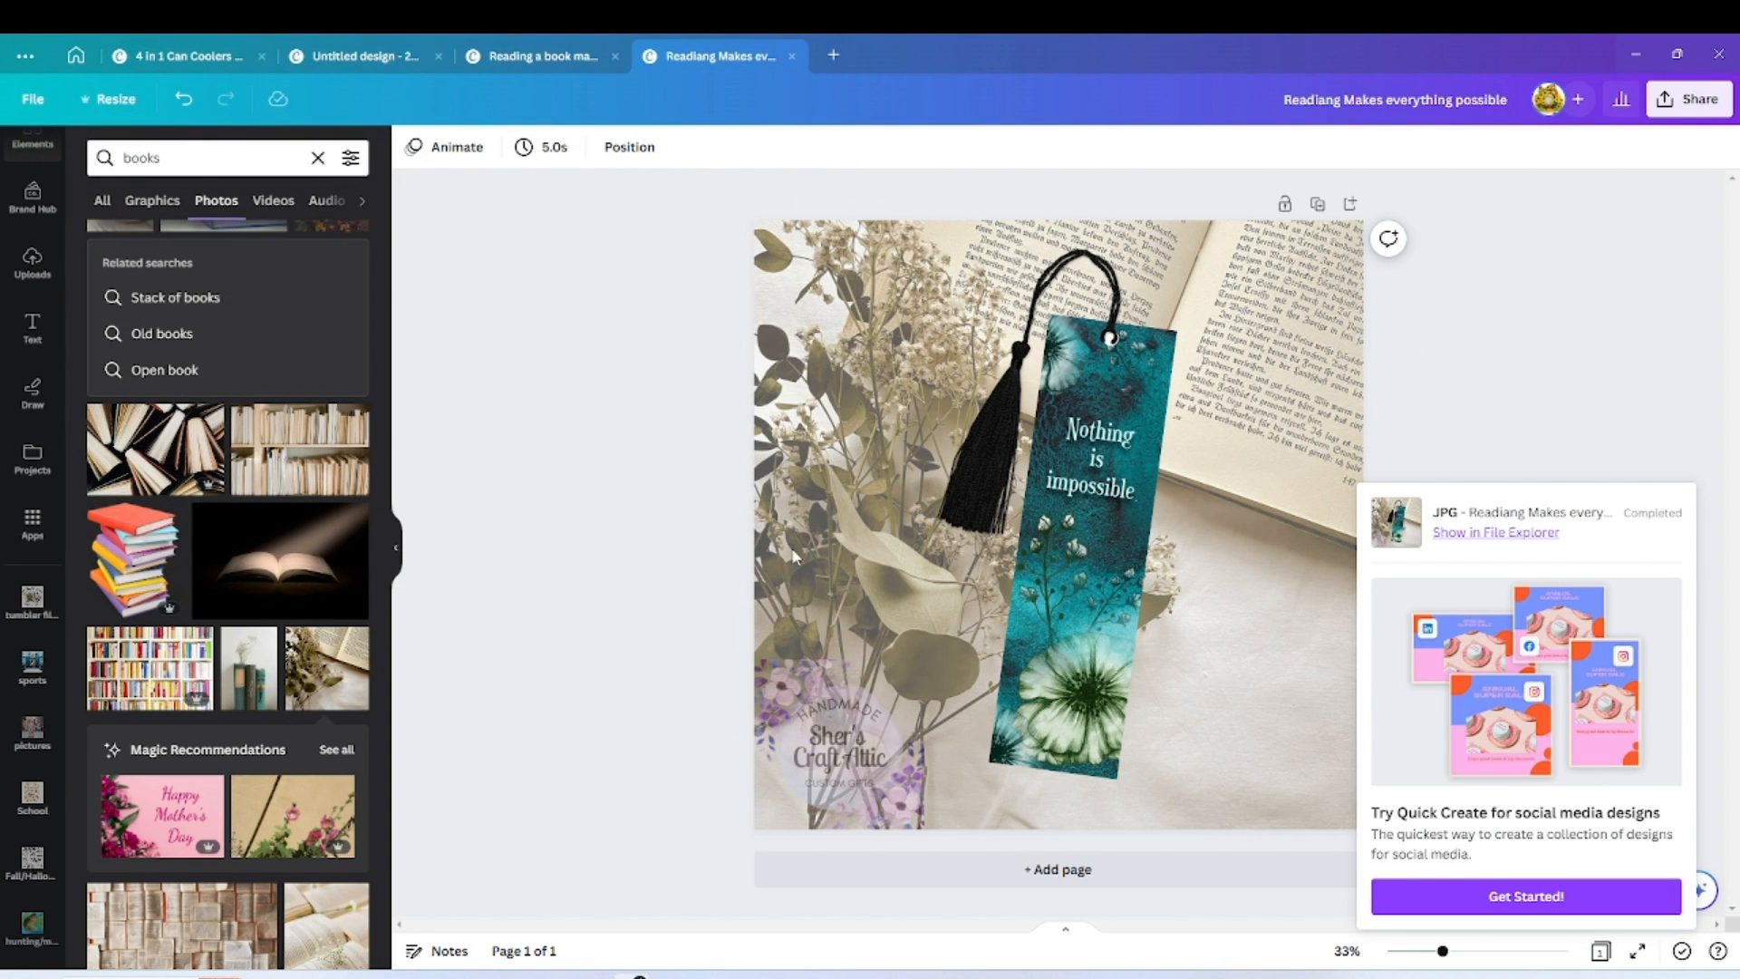
# Open the saved mockup JPG from the Windows desktop to view the result.
pyautogui.click(1637, 62)
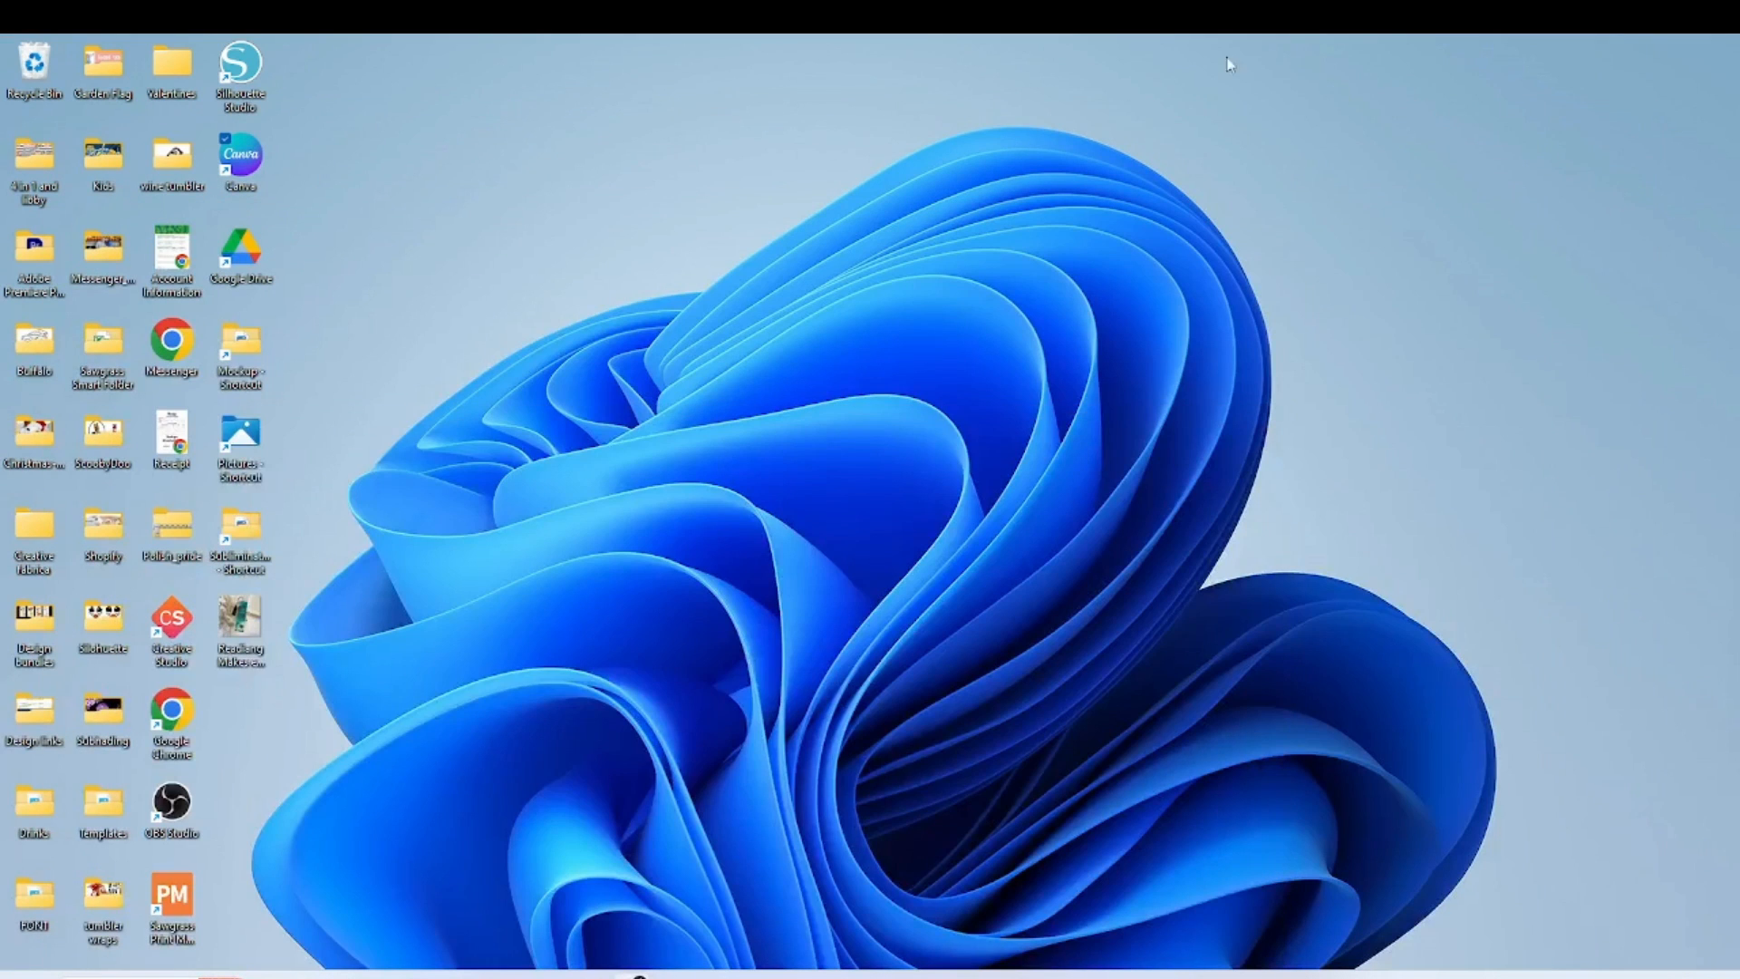
pyautogui.doubleClick(221, 629)
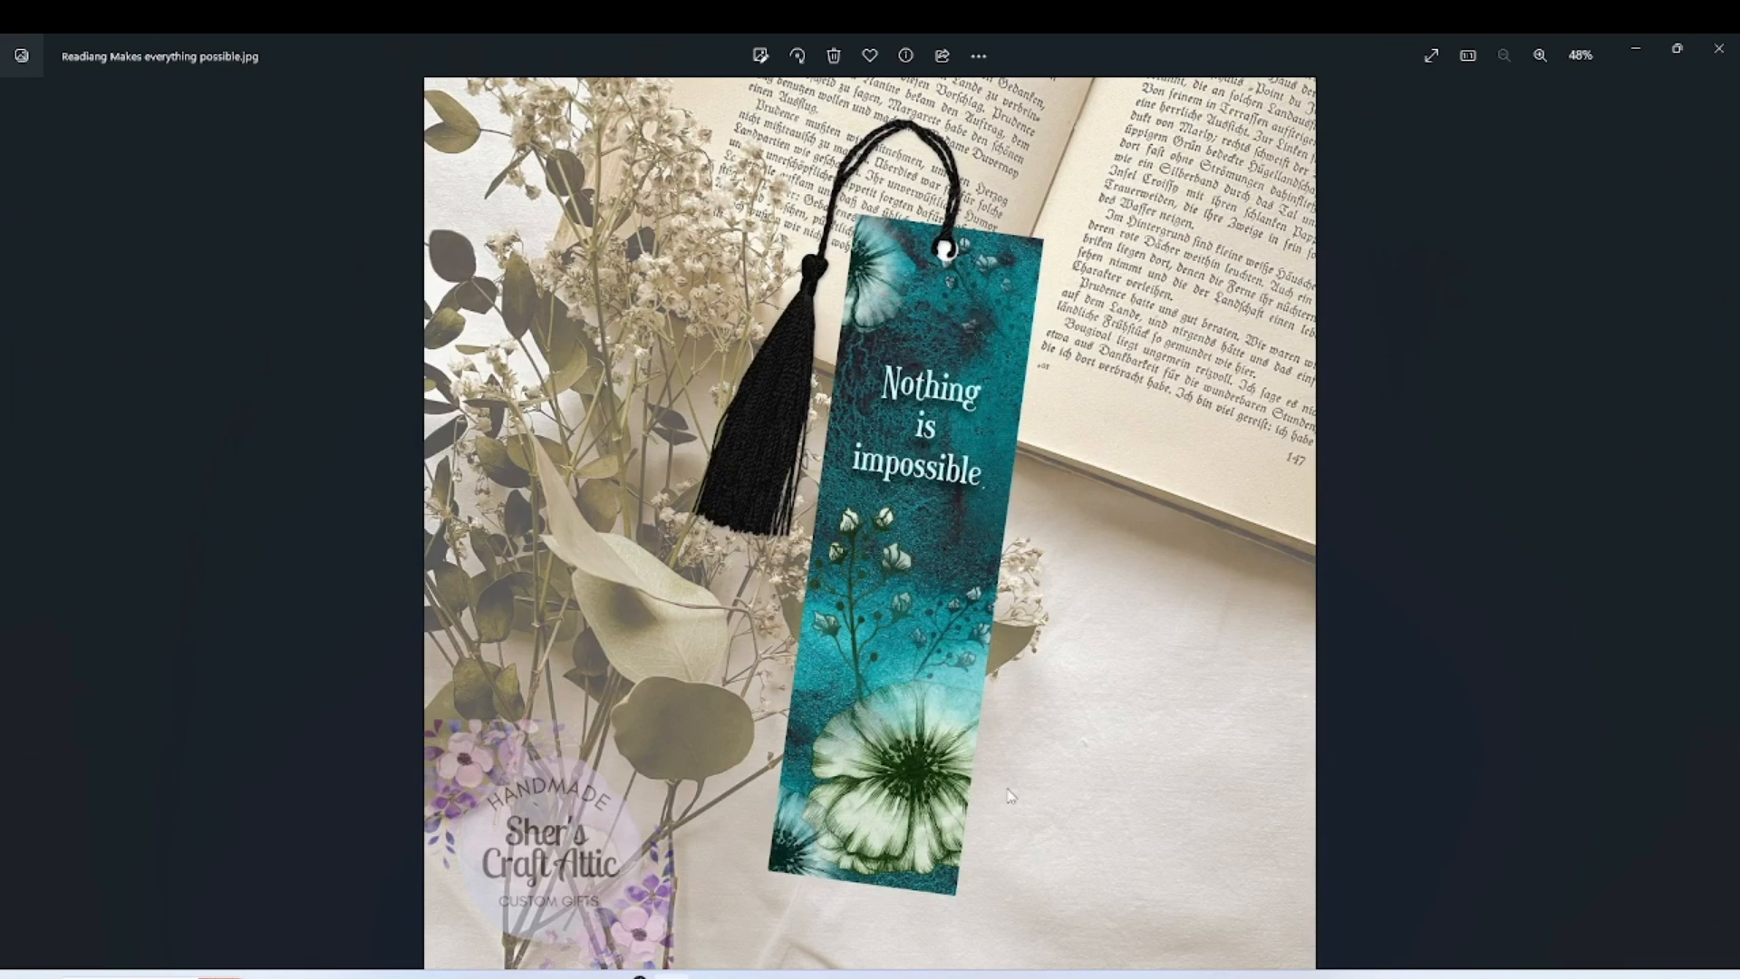